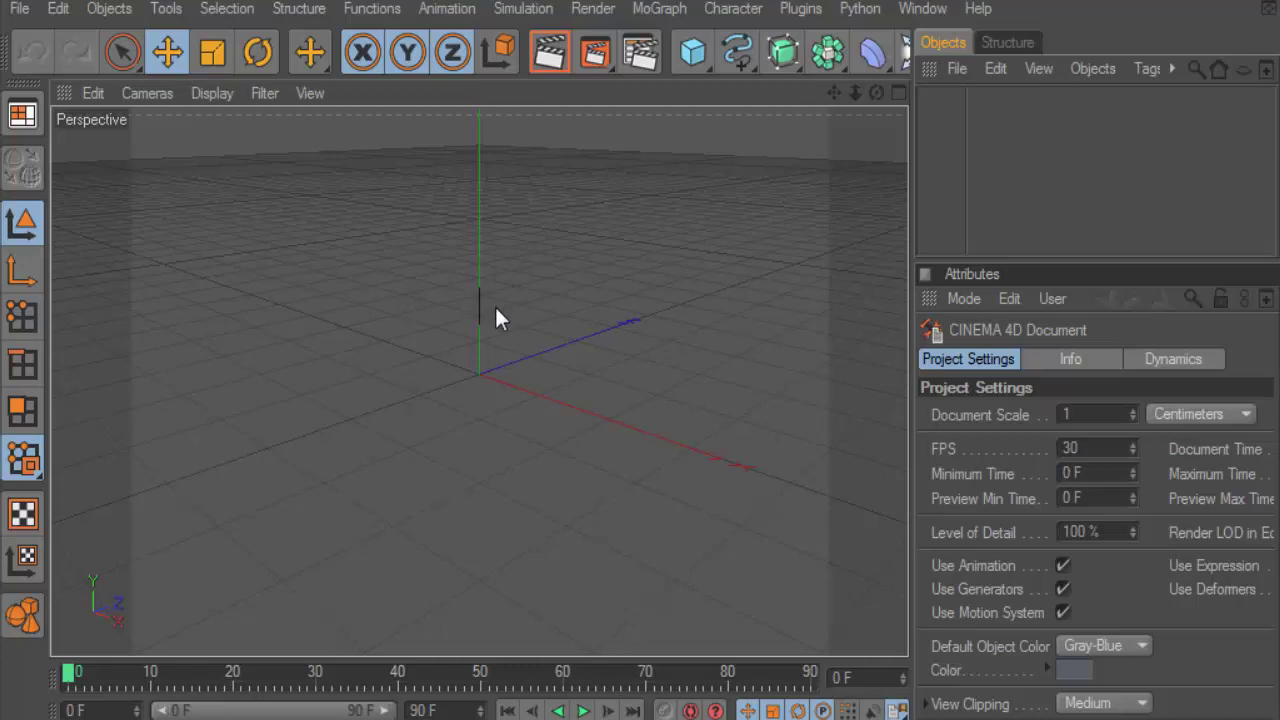
Create a MoText object and select all of its default text for replacement.
left_click(659, 8)
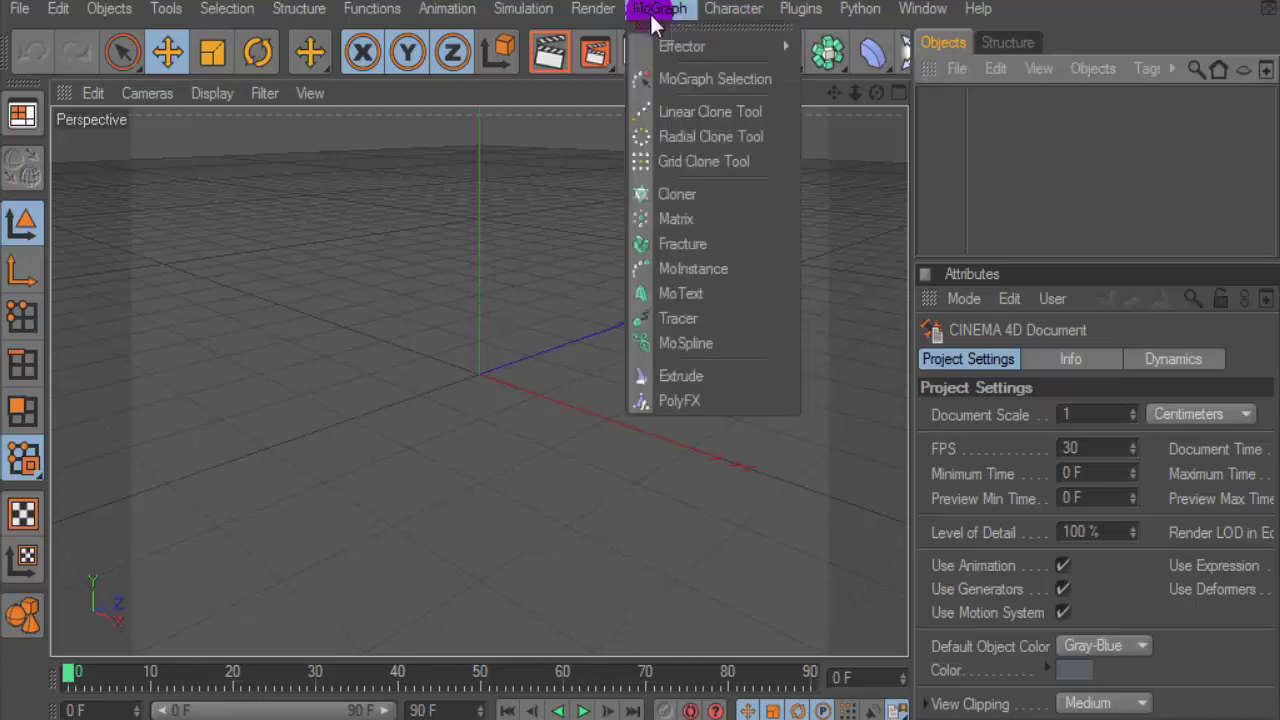
left_click(712, 293)
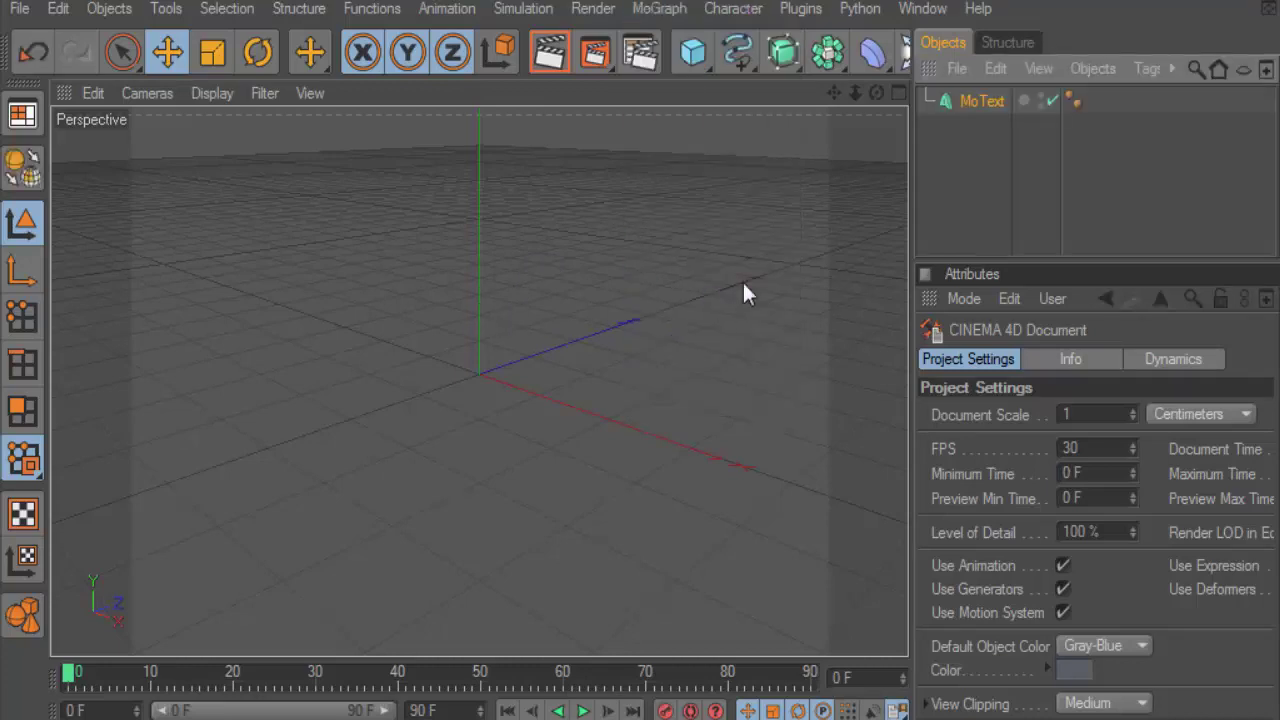
left_click_drag(1050, 274, 1050, 153)
left_click(1057, 391)
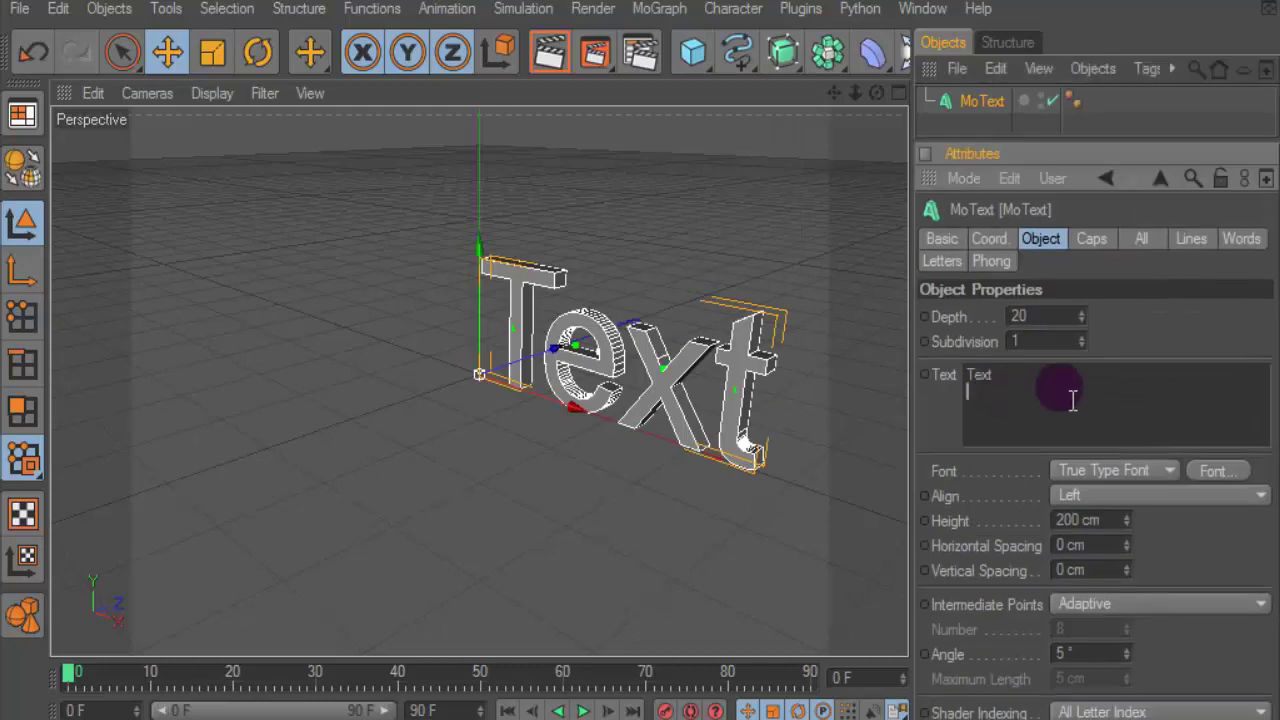
left_click(1054, 384)
key("ctrl+a")
Change the text to 'L' and apply the Superstar M54 font.
type("L")
left_click(1143, 476)
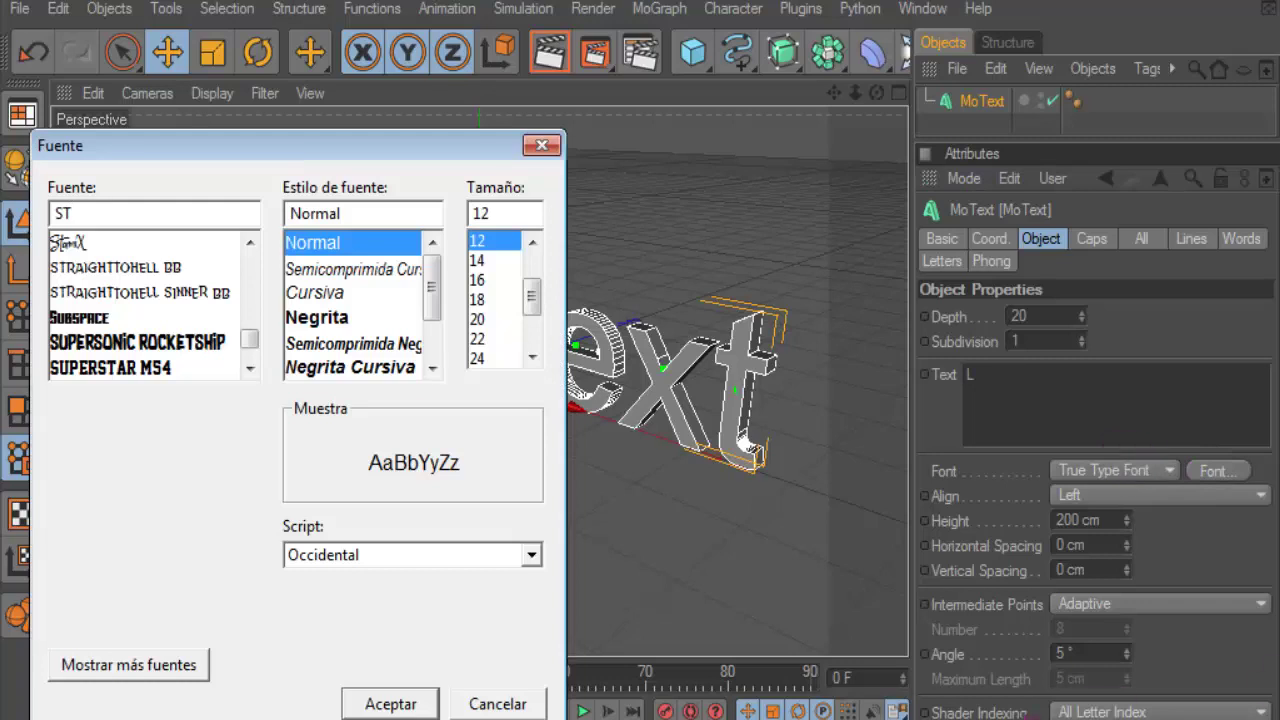
left_click(143, 372)
left_click(390, 703)
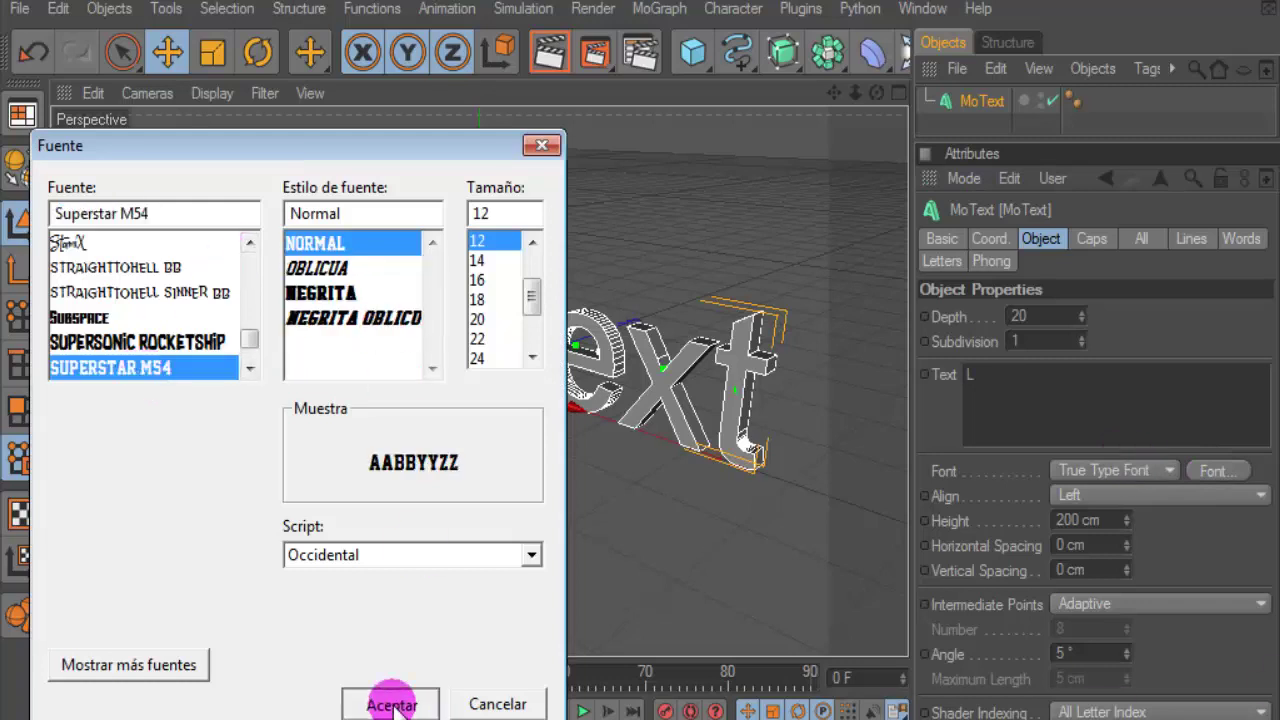
Switch the L's font to Aquawax in its Negra style.
left_click_drag(876, 92, 858, 137)
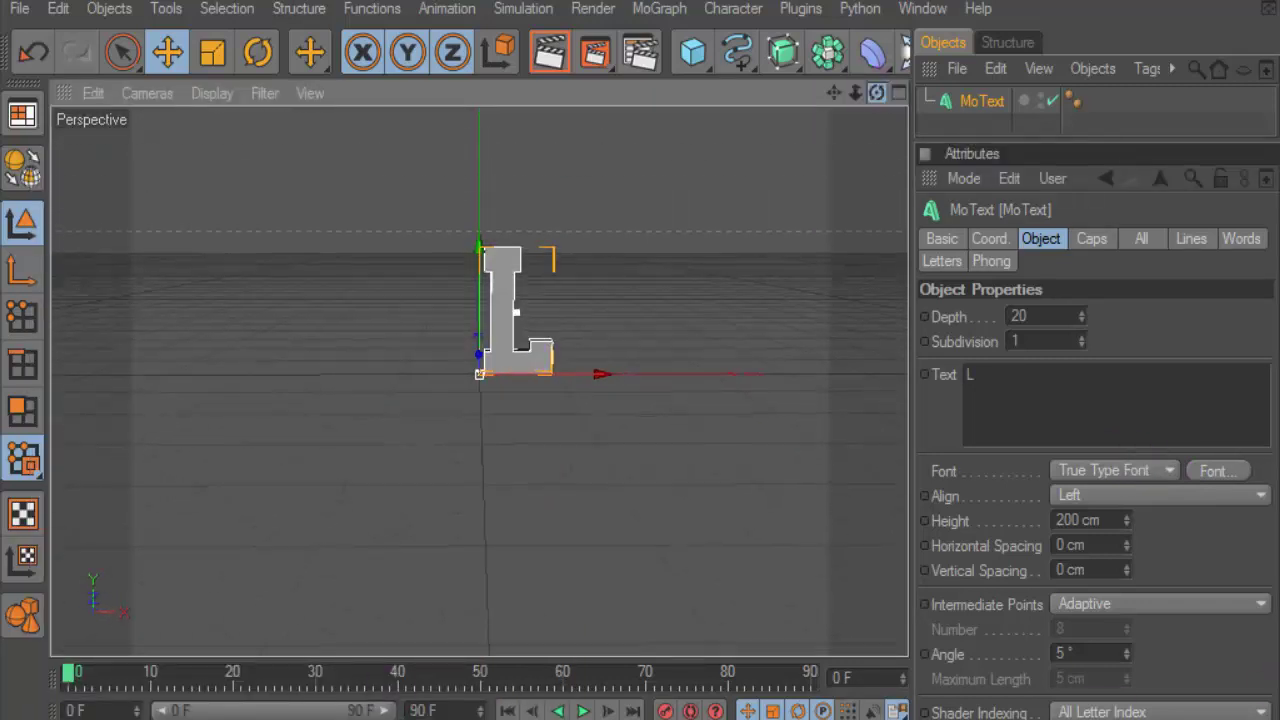
scroll(651, 316, "up", 4)
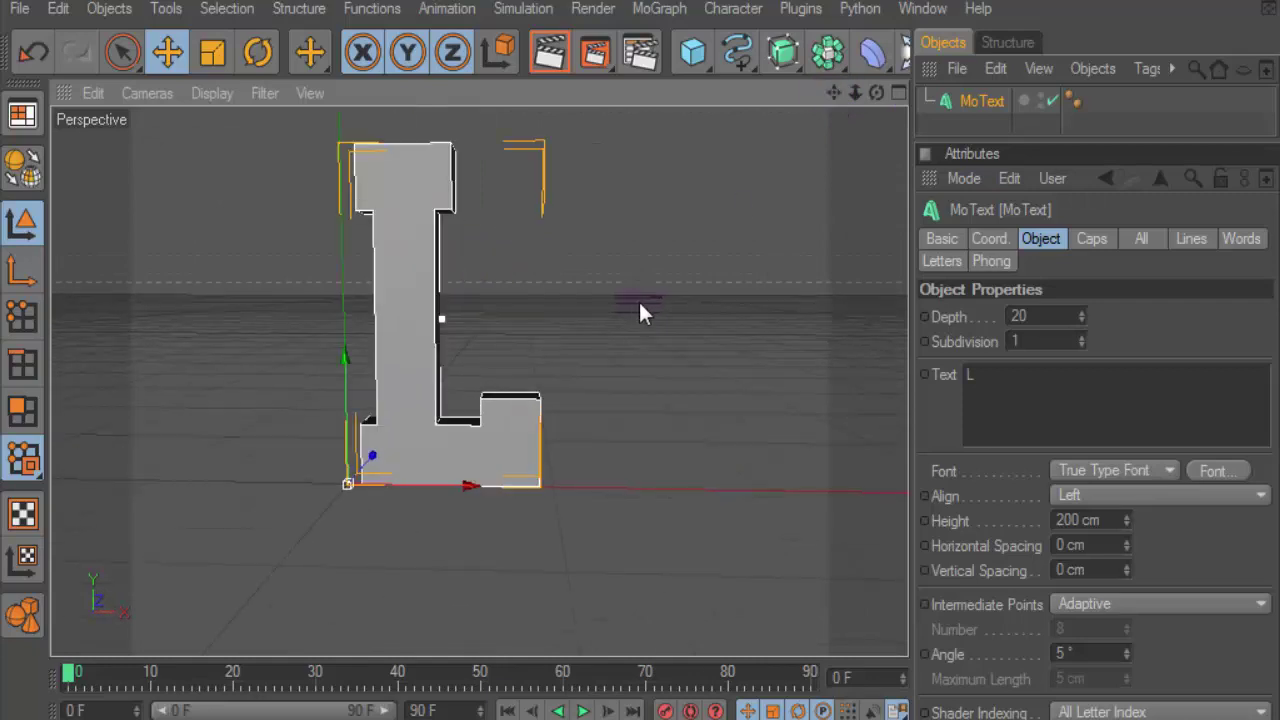
left_click_drag(832, 94, 818, 130)
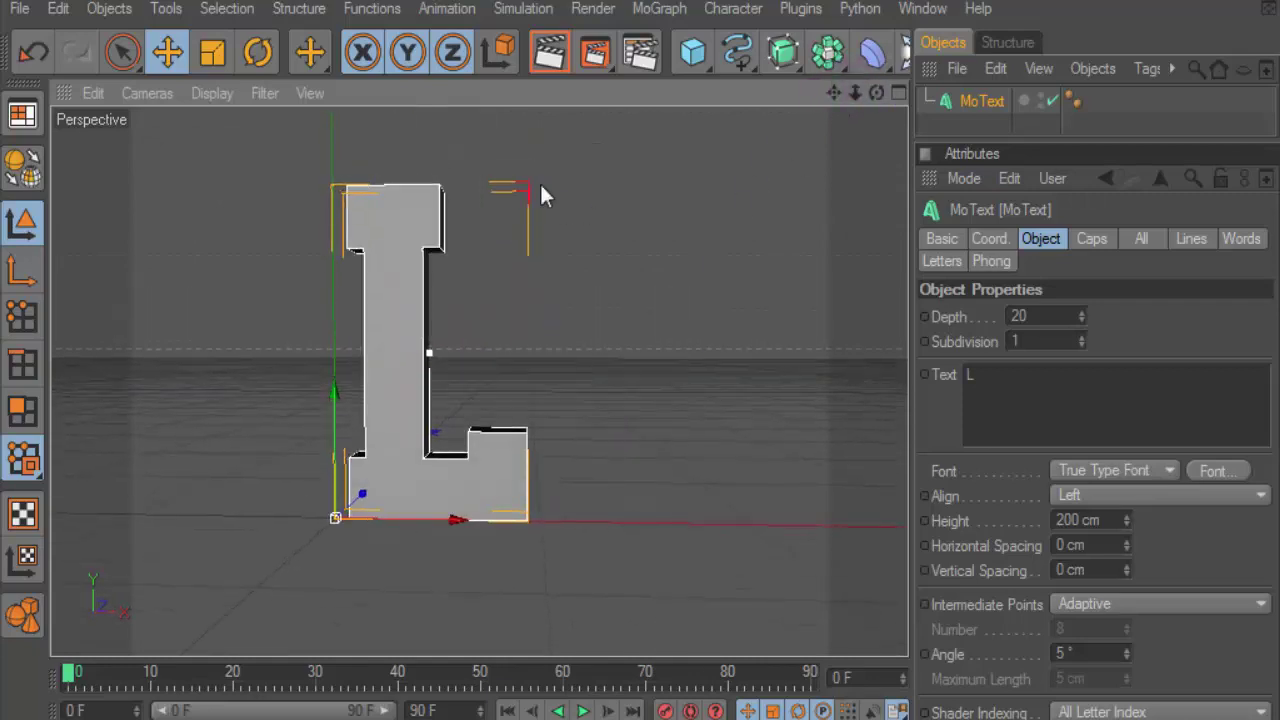
left_click(1212, 471)
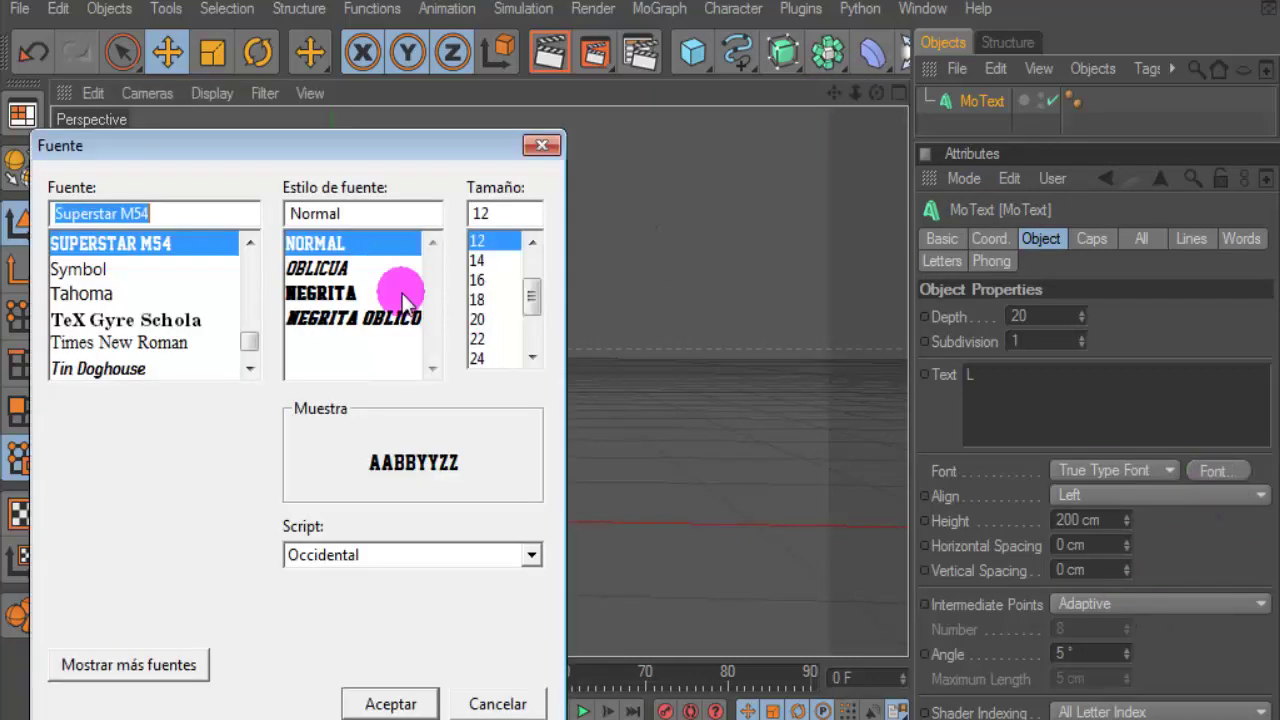
type("Aquawax")
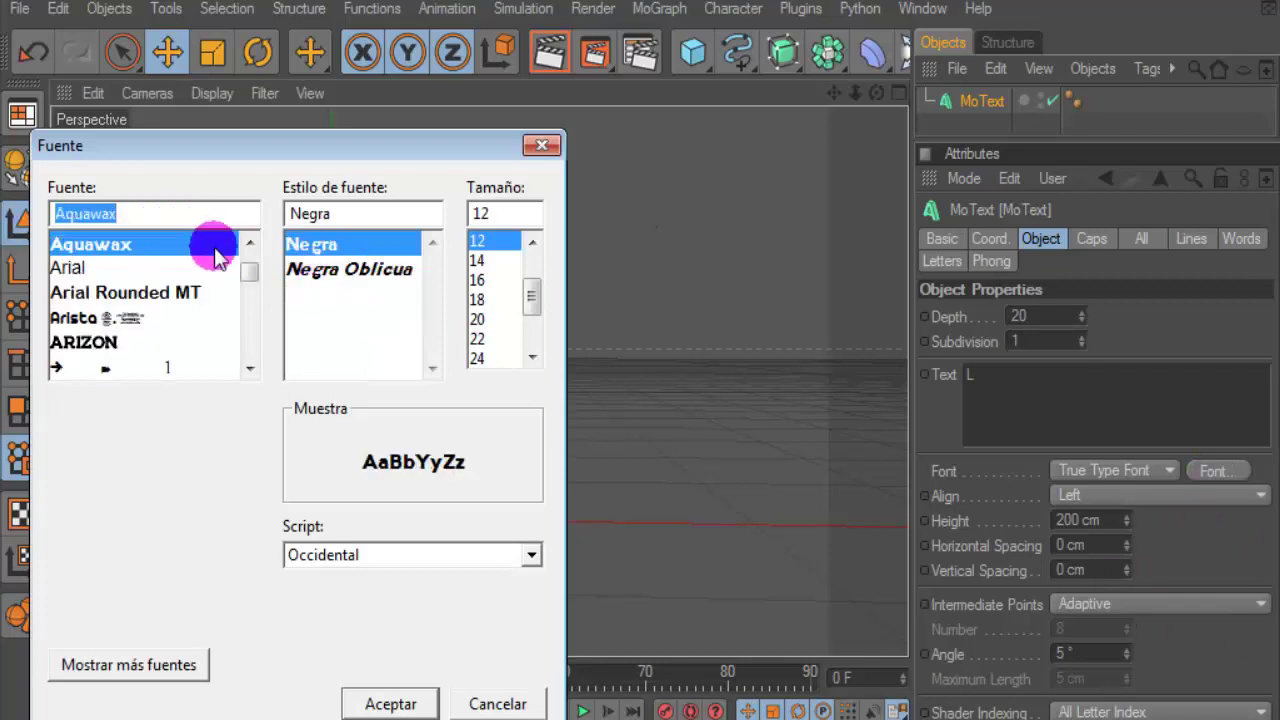
left_click(390, 704)
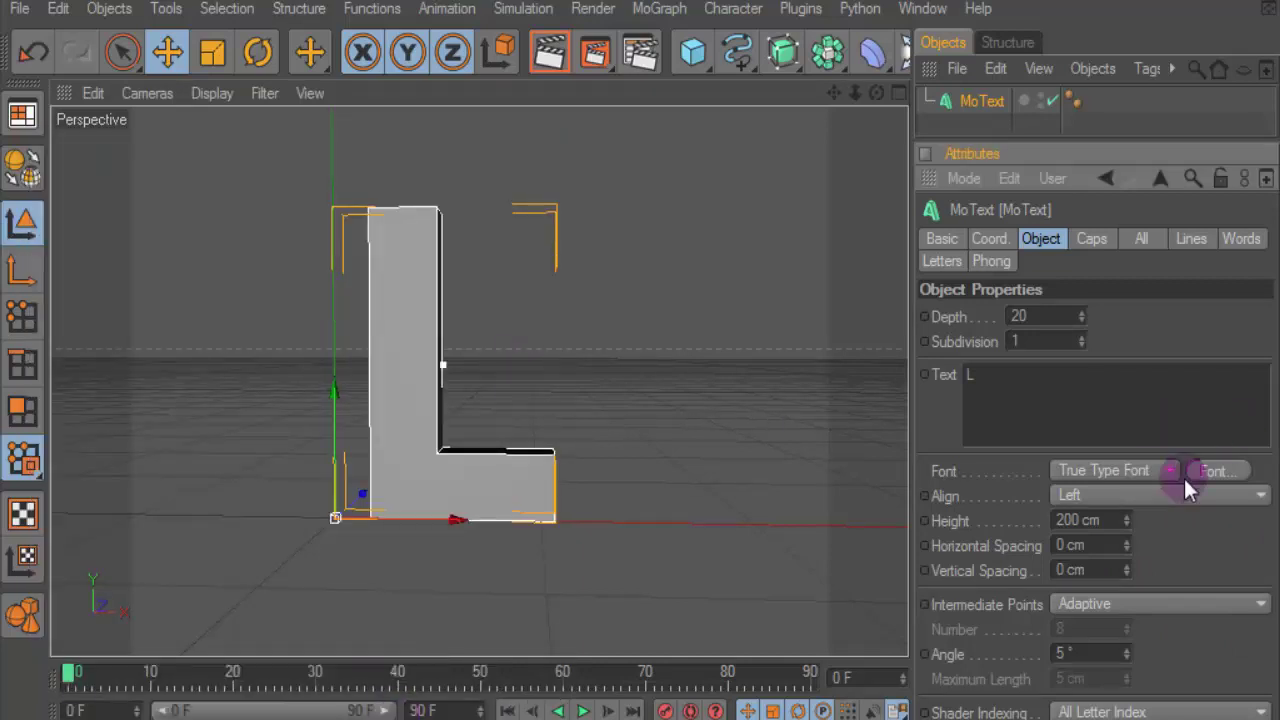
left_click(985, 103)
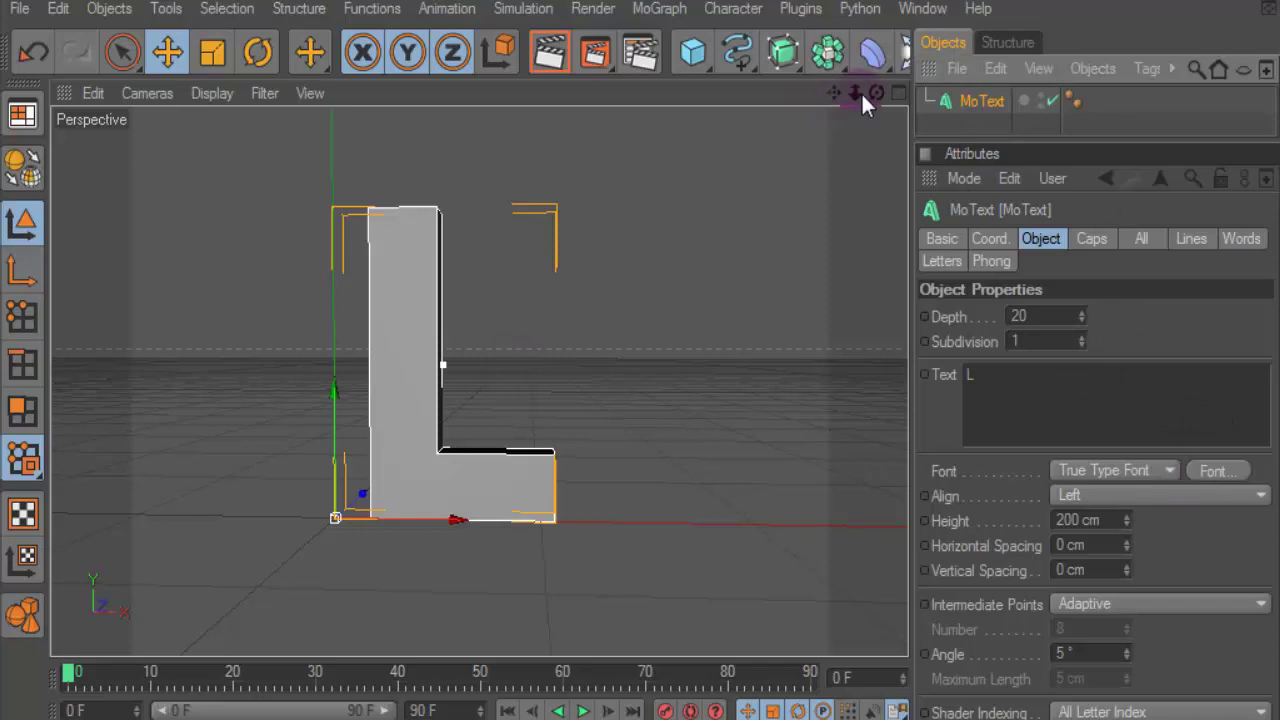
left_click_drag(862, 95, 763, 183)
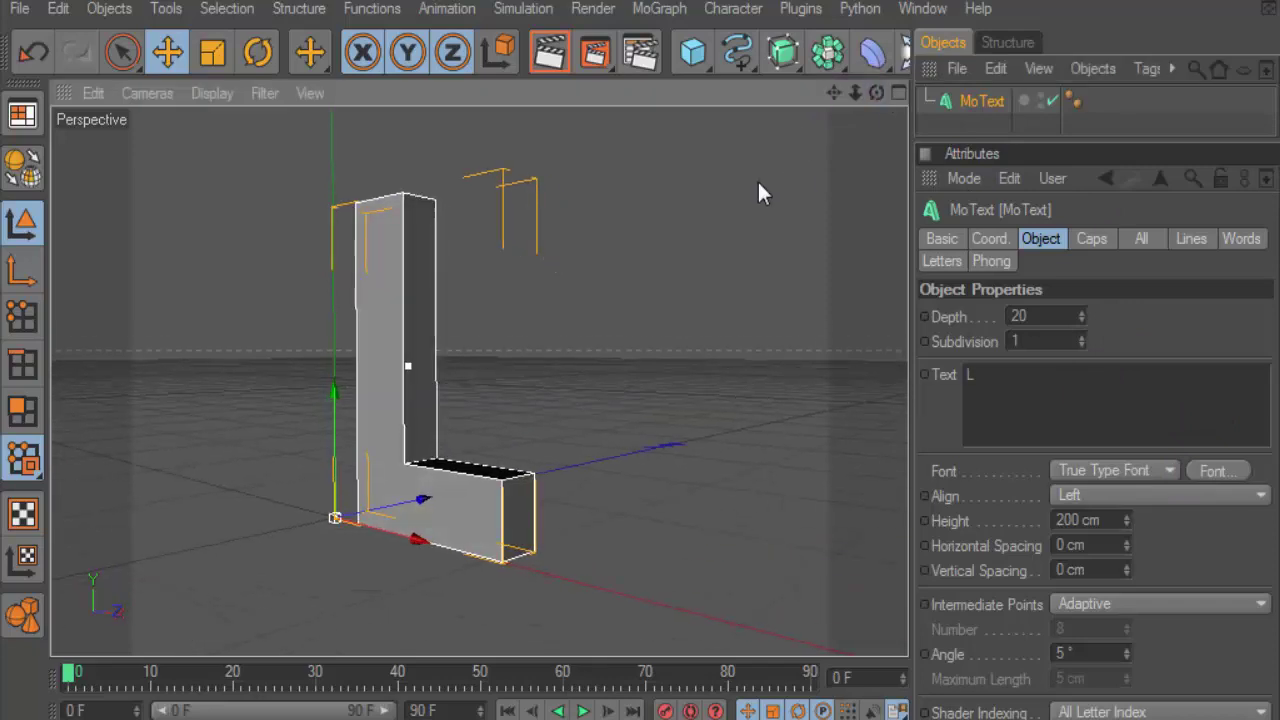
Shift the MoText.1 copy beside the original L and set its depth to 40.
left_click_drag(880, 95, 983, 122)
left_click_drag(450, 515, 525, 503)
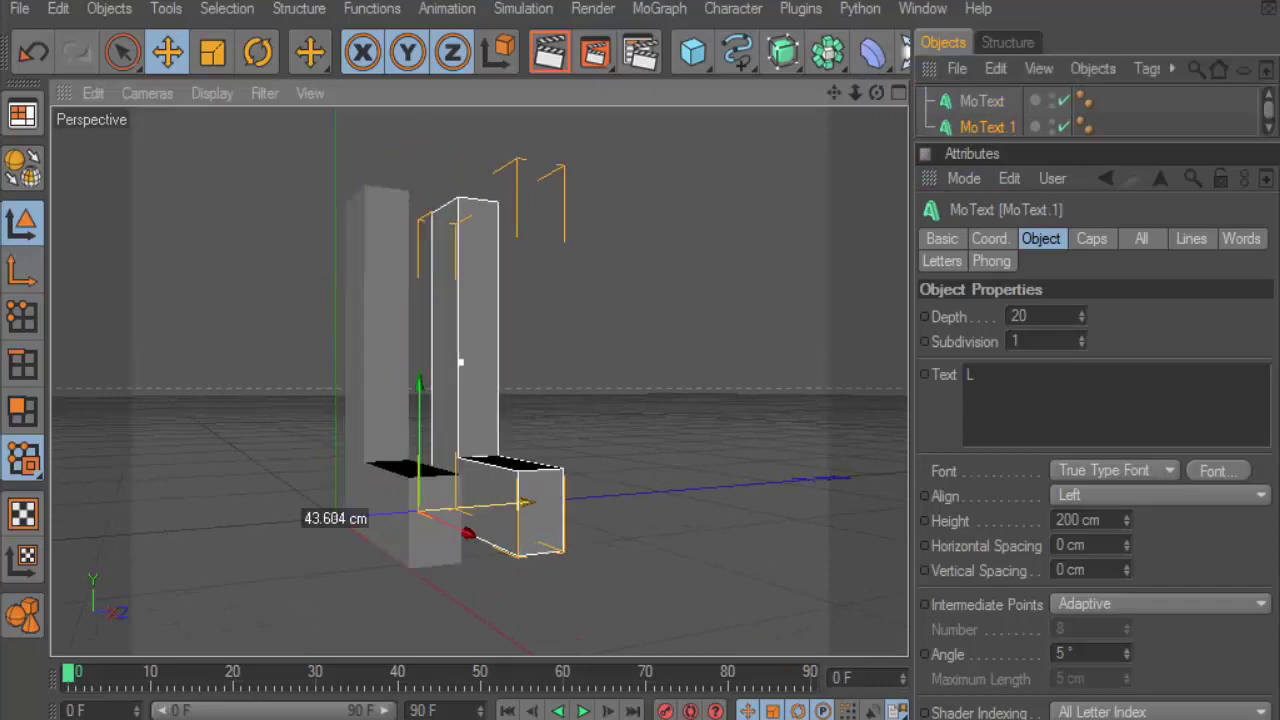
left_click(1012, 316)
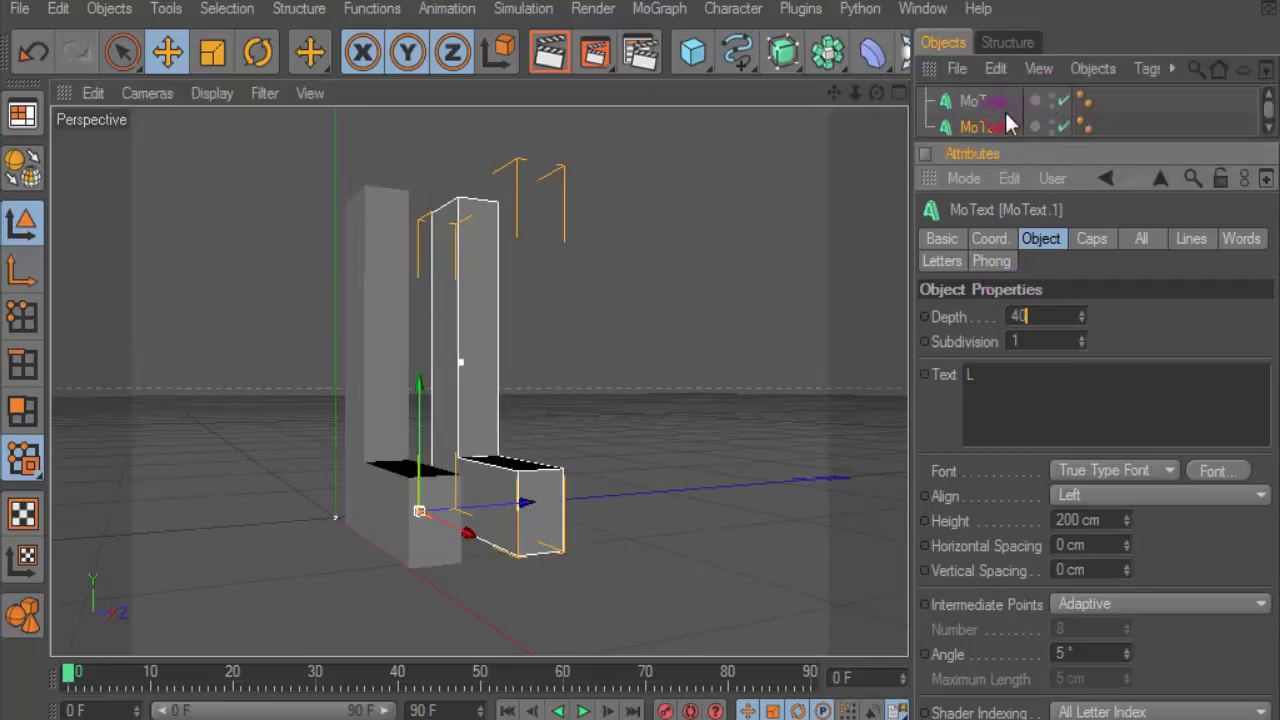
key("Return")
mouse_move(876, 93)
left_mouse_down()
mouse_move(890, 100)
mouse_move(870, 96)
left_mouse_up()
left_click_drag(494, 503, 447, 506)
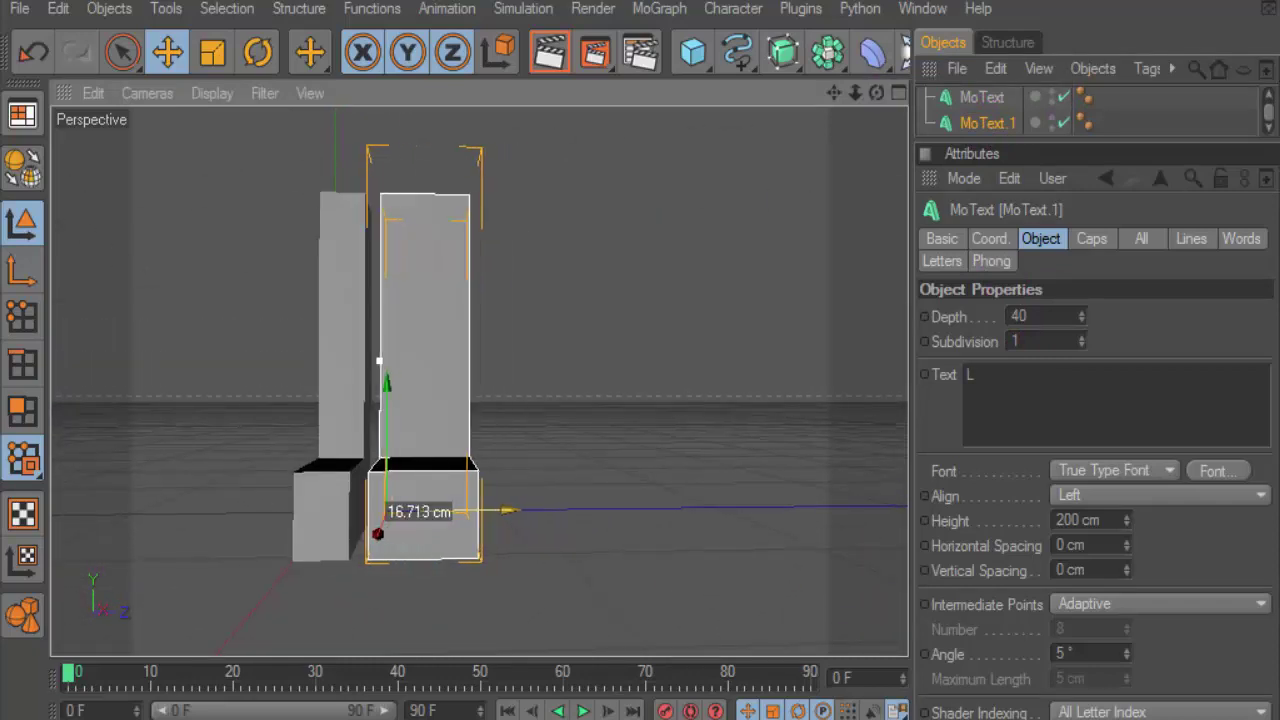
left_click(450, 522)
Set MoText.1's start and end caps to Fillet Cap with 5 steps each.
left_click(1093, 238)
left_click(1060, 316)
left_click(1072, 420)
left_click(1080, 391)
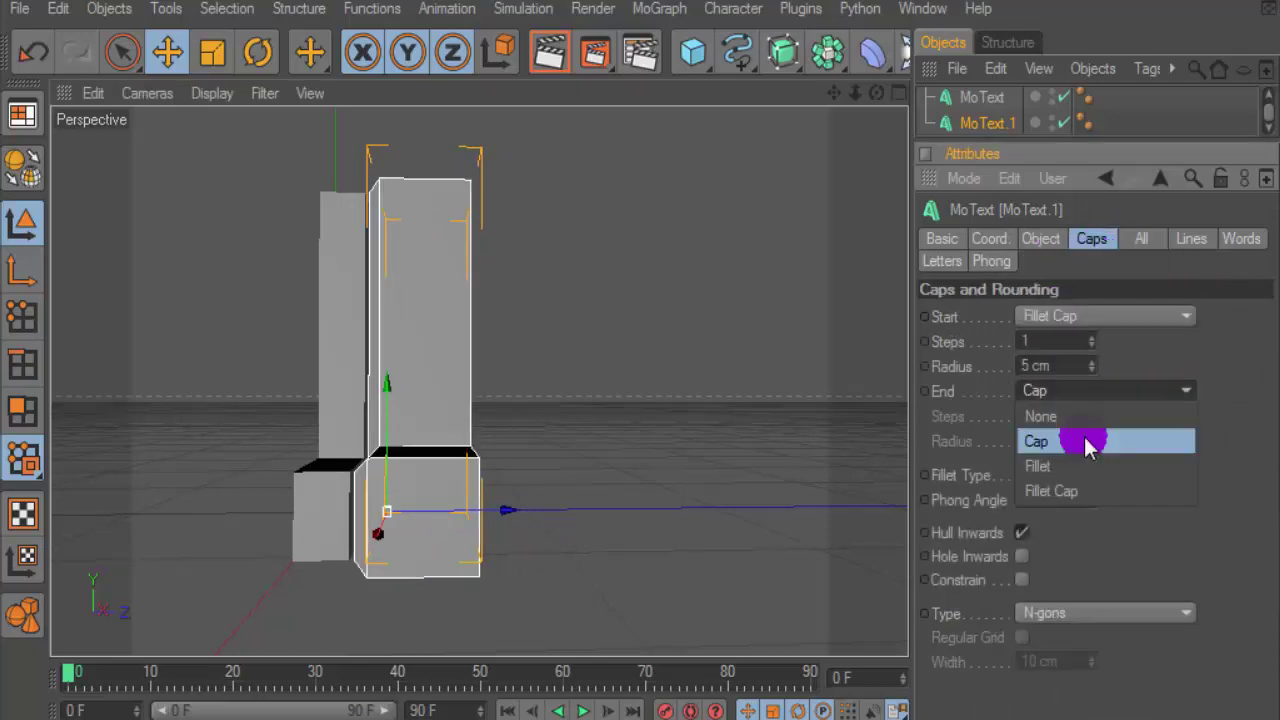
left_click(1088, 490)
left_click(1091, 337)
left_click(1091, 337)
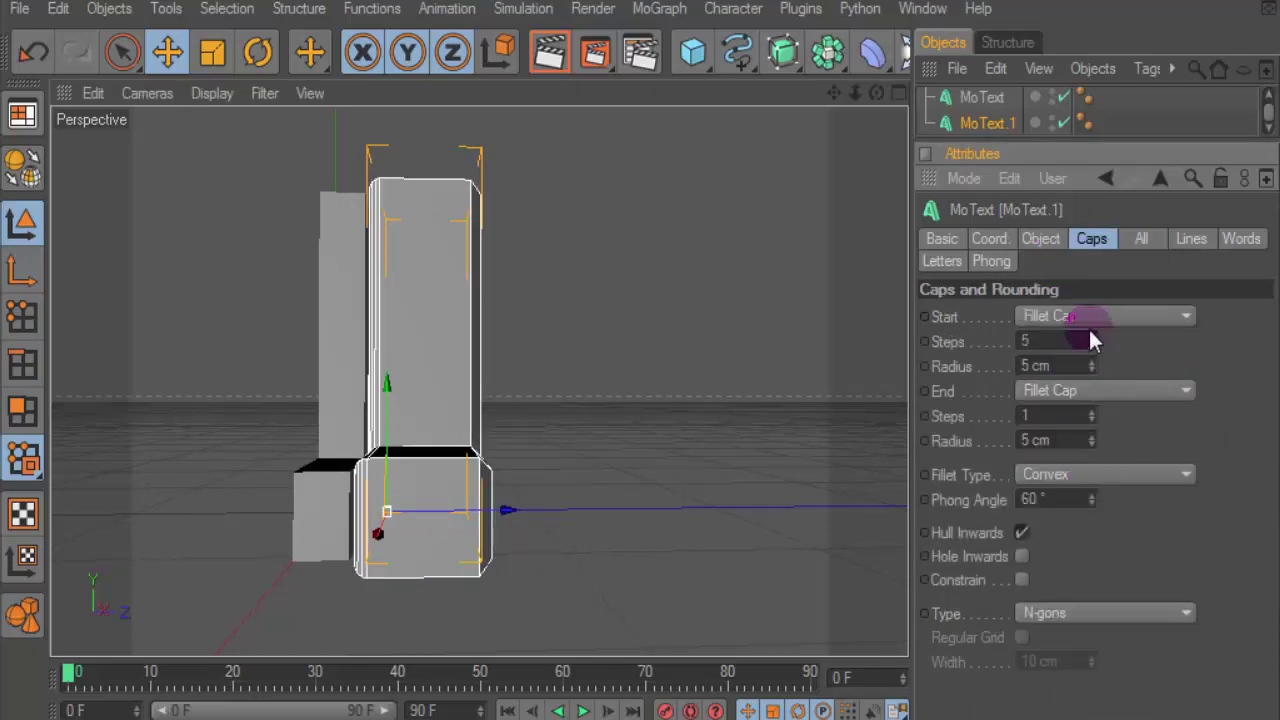
left_click(1091, 412)
left_click(1091, 410)
left_click(1091, 410)
left_click(1091, 410)
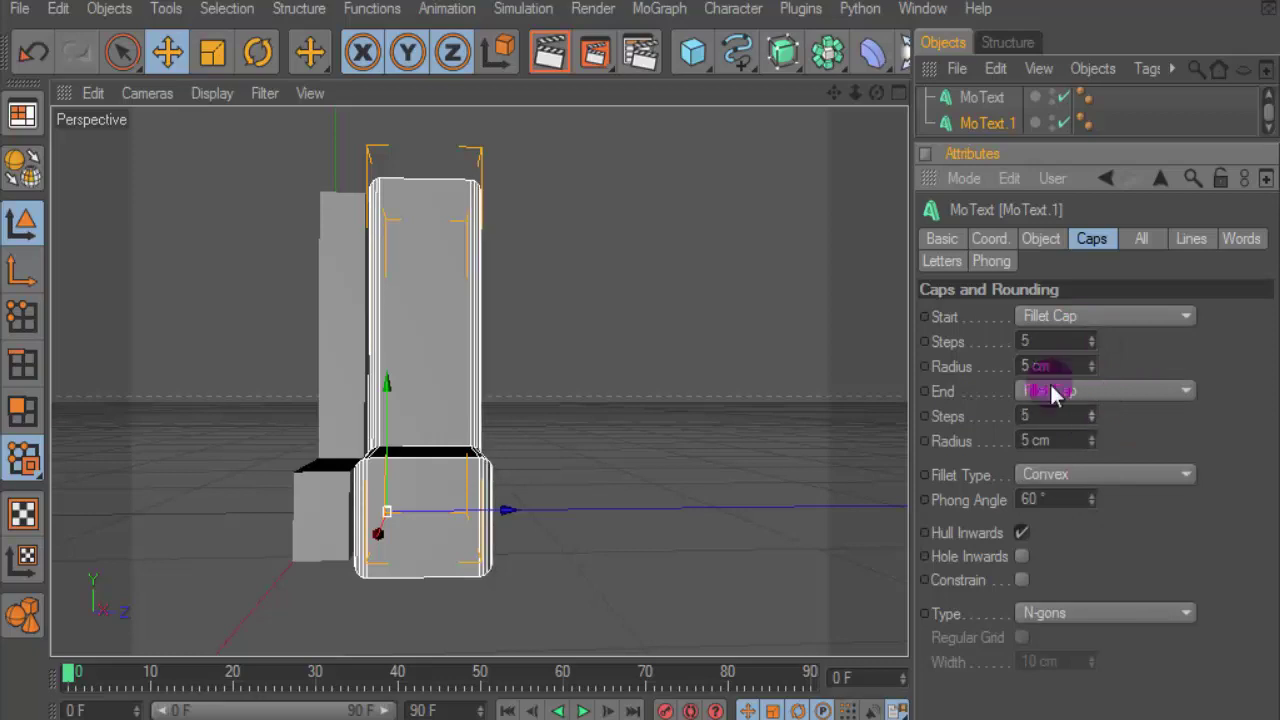
Raise both fillet caps to 7 steps and a 7 cm radius, then preview a render.
left_click_drag(870, 88, 874, 92)
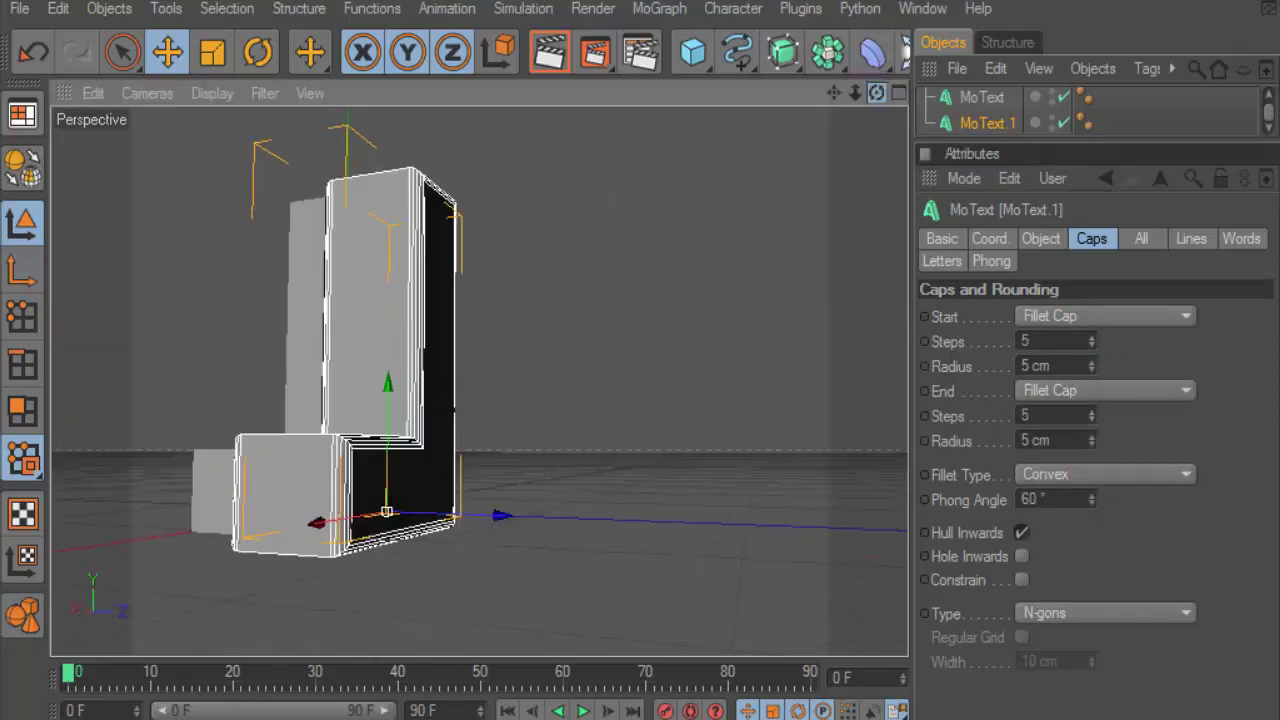
right_click_drag(423, 571, 428, 491, "alt")
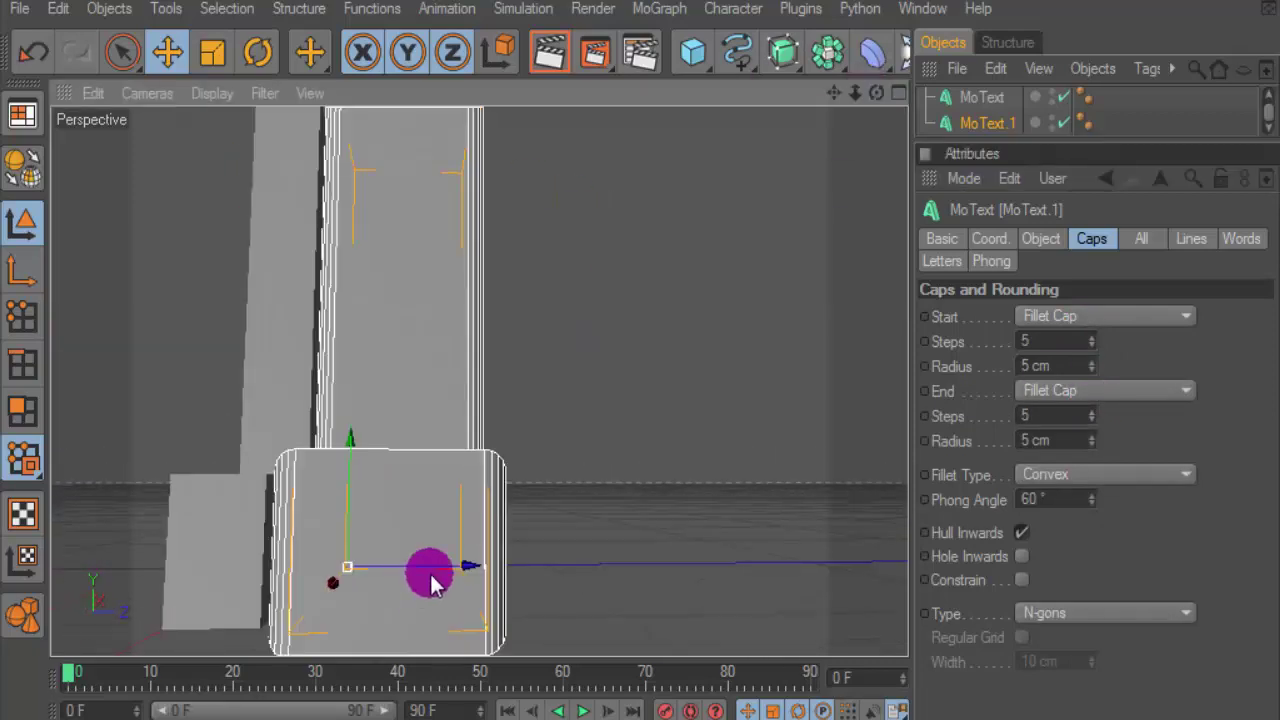
left_click(437, 551)
left_click_drag(876, 92, 880, 94)
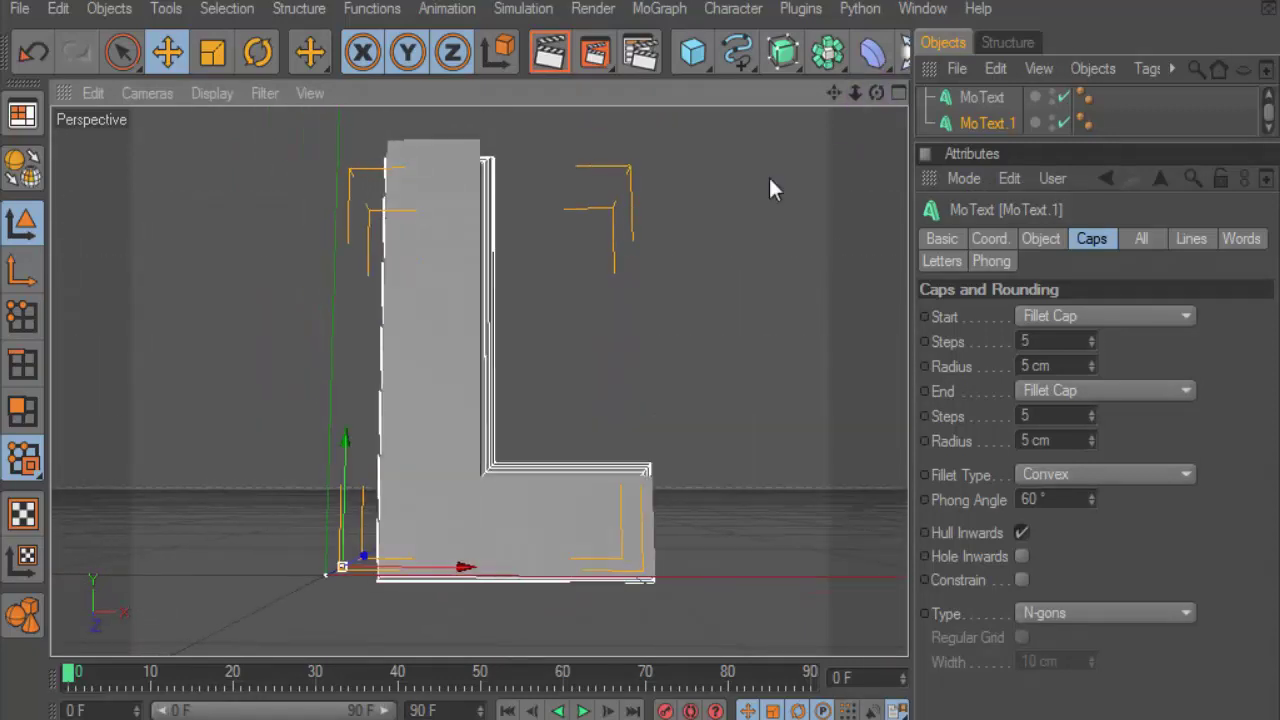
double_click(1091, 364)
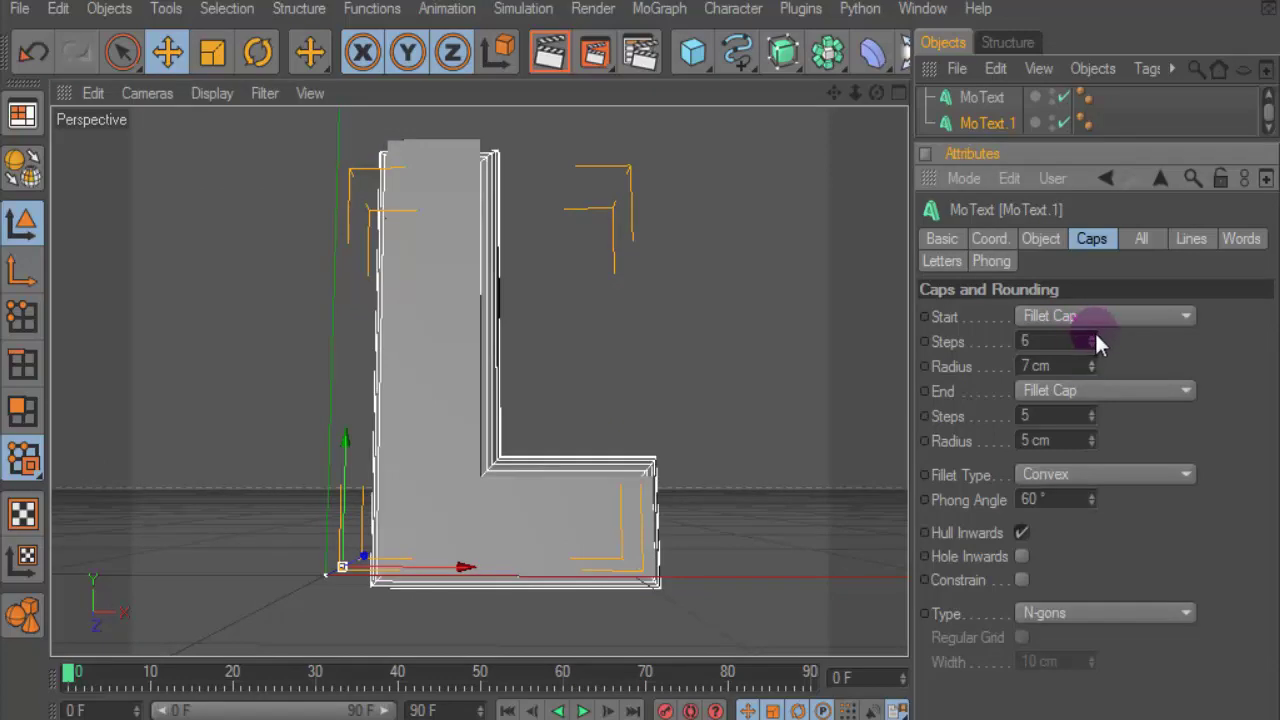
triple_click(1095, 334)
left_click(1097, 346)
left_click(1093, 410)
left_click(1093, 411)
double_click(1092, 437)
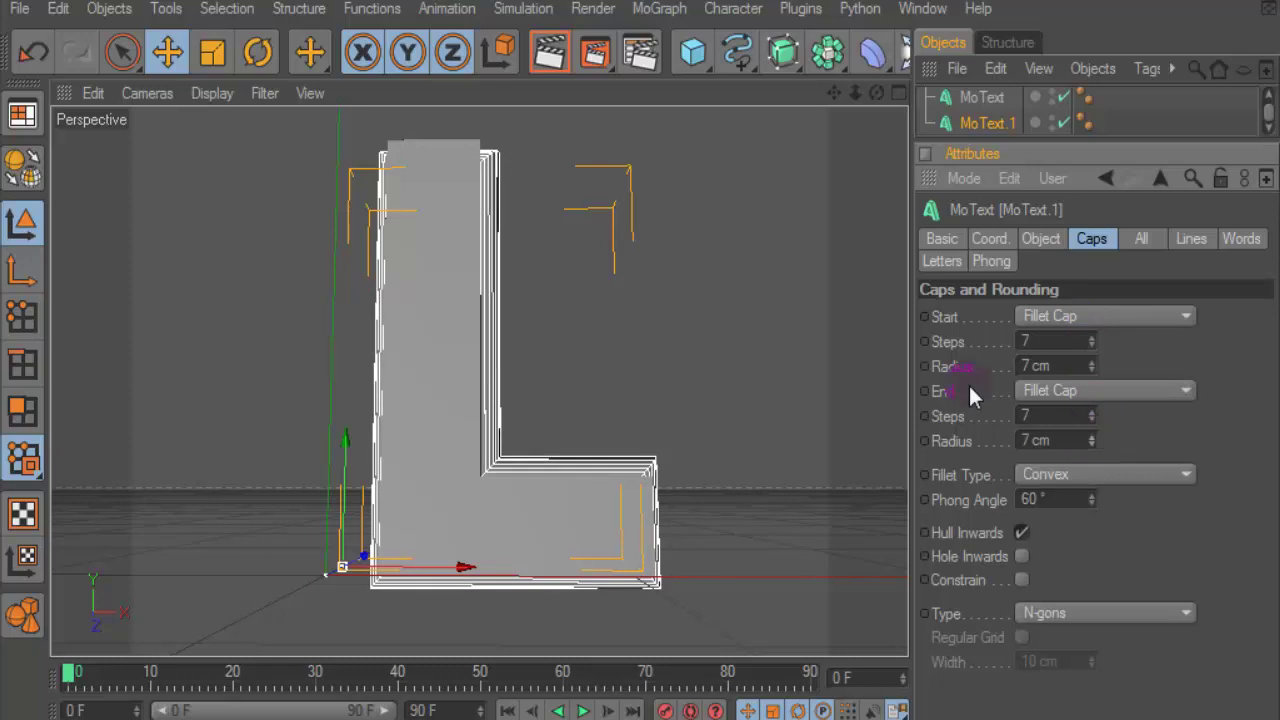
left_click(552, 57)
mouse_move(876, 93)
left_mouse_down()
mouse_move(820, 130)
mouse_move(678, 310)
left_mouse_up()
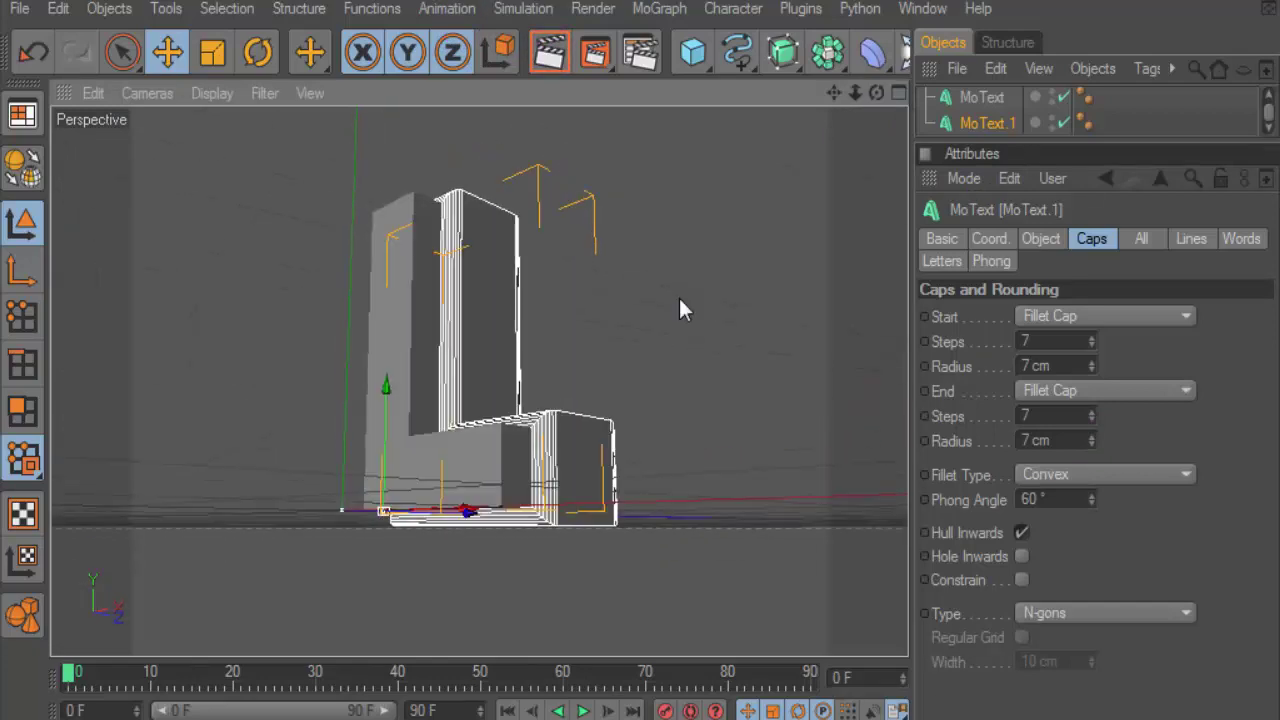
Set the original MoText's depth to 10.
left_click(980, 97)
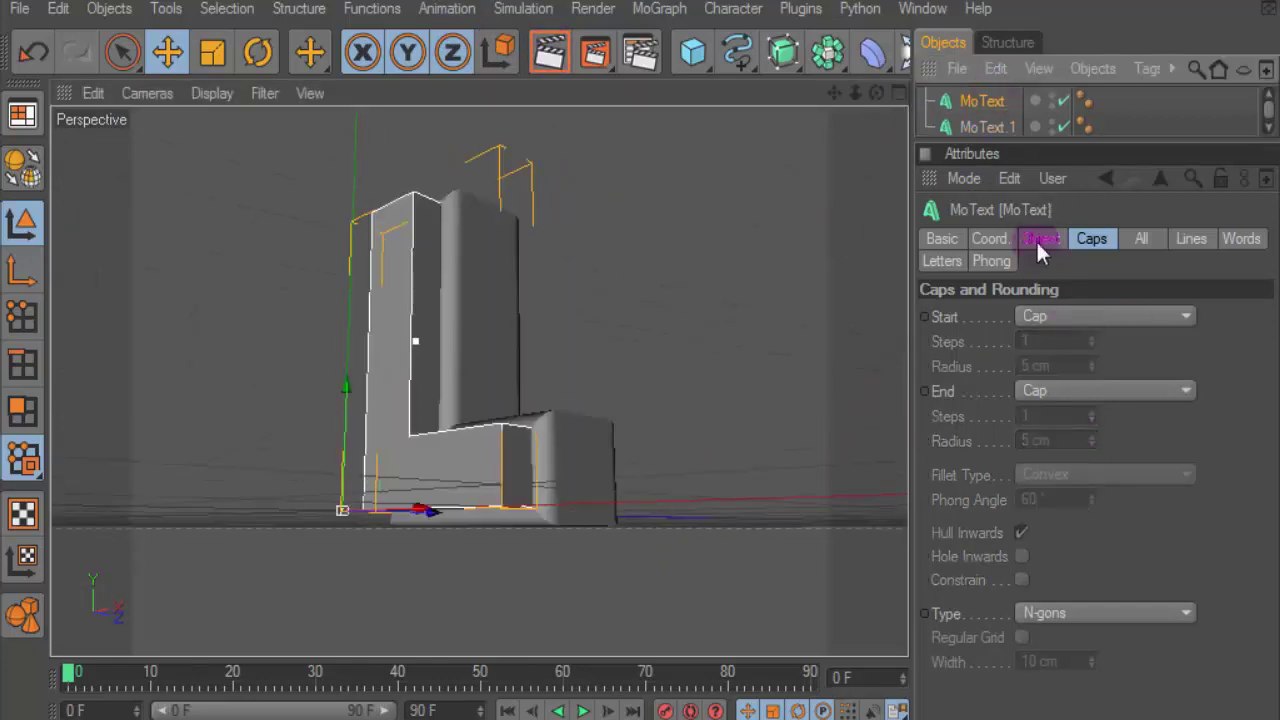
left_click(1036, 250)
double_click(1040, 316)
type("10")
key("Return")
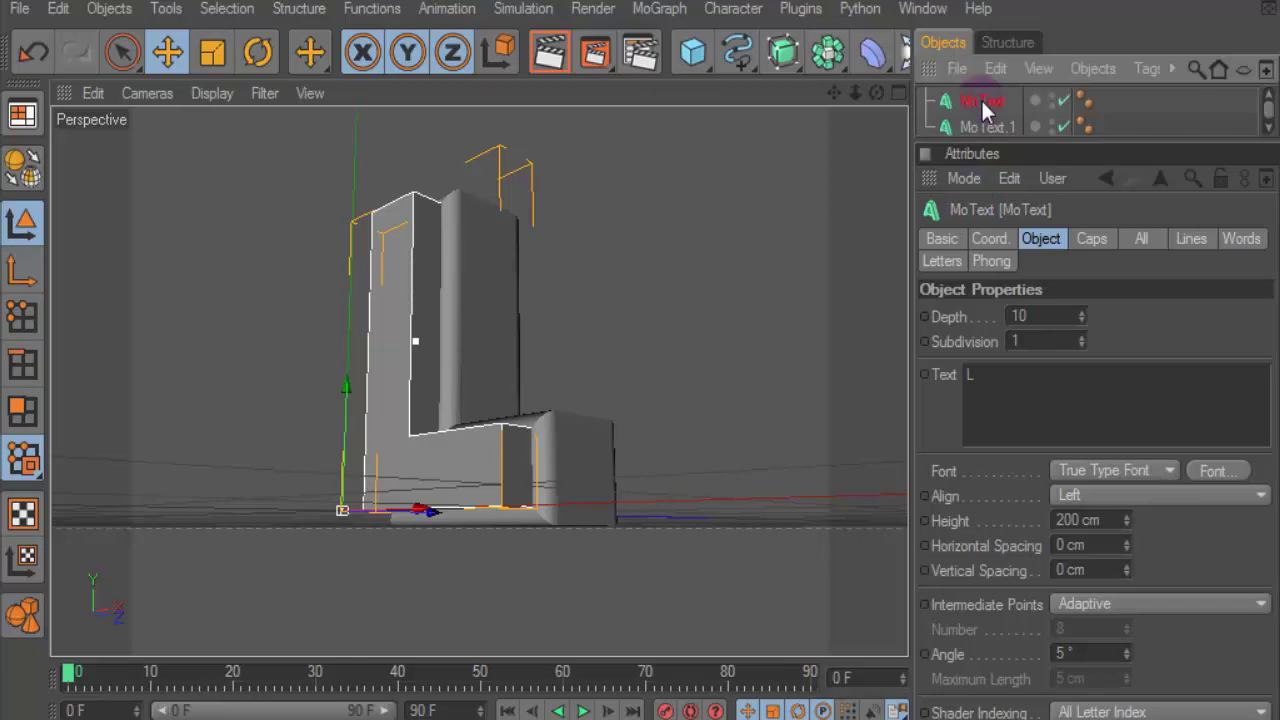
Move the original L sideways and duplicate it as MoText.2, shifted left.
left_click_drag(876, 93, 589, 326)
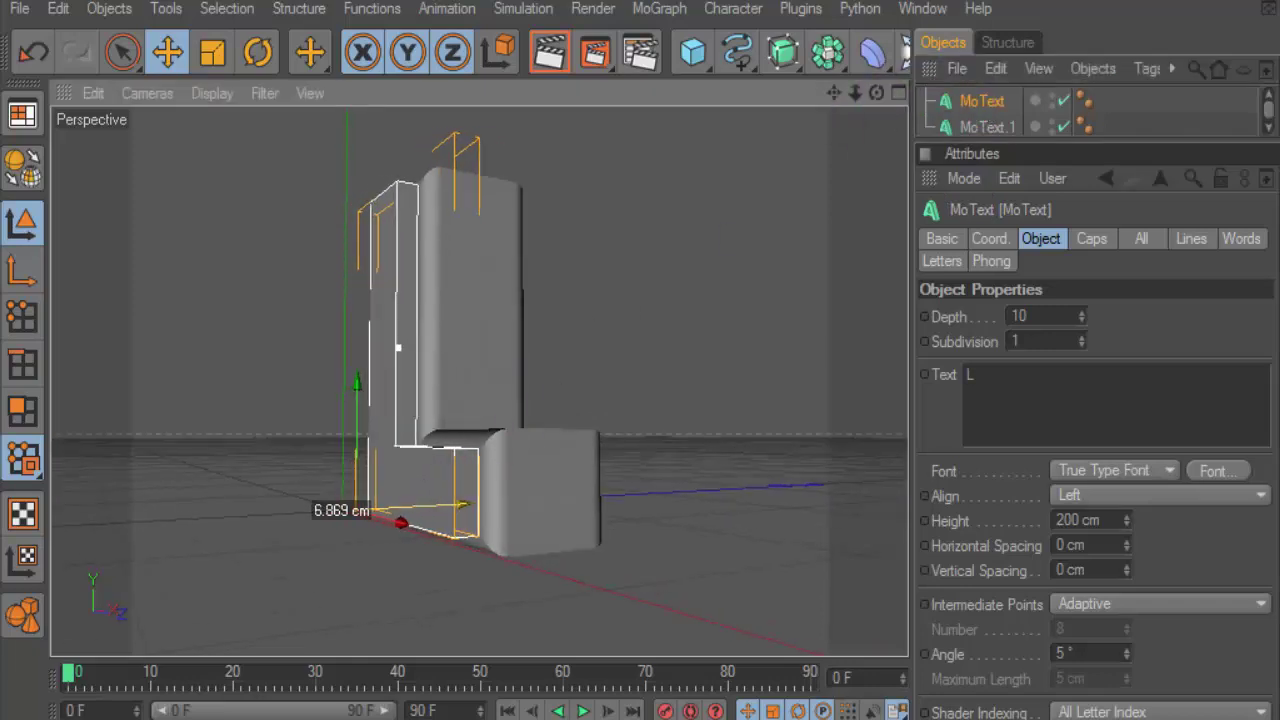
left_click_drag(397, 514, 660, 354)
left_click_drag(883, 91, 737, 330)
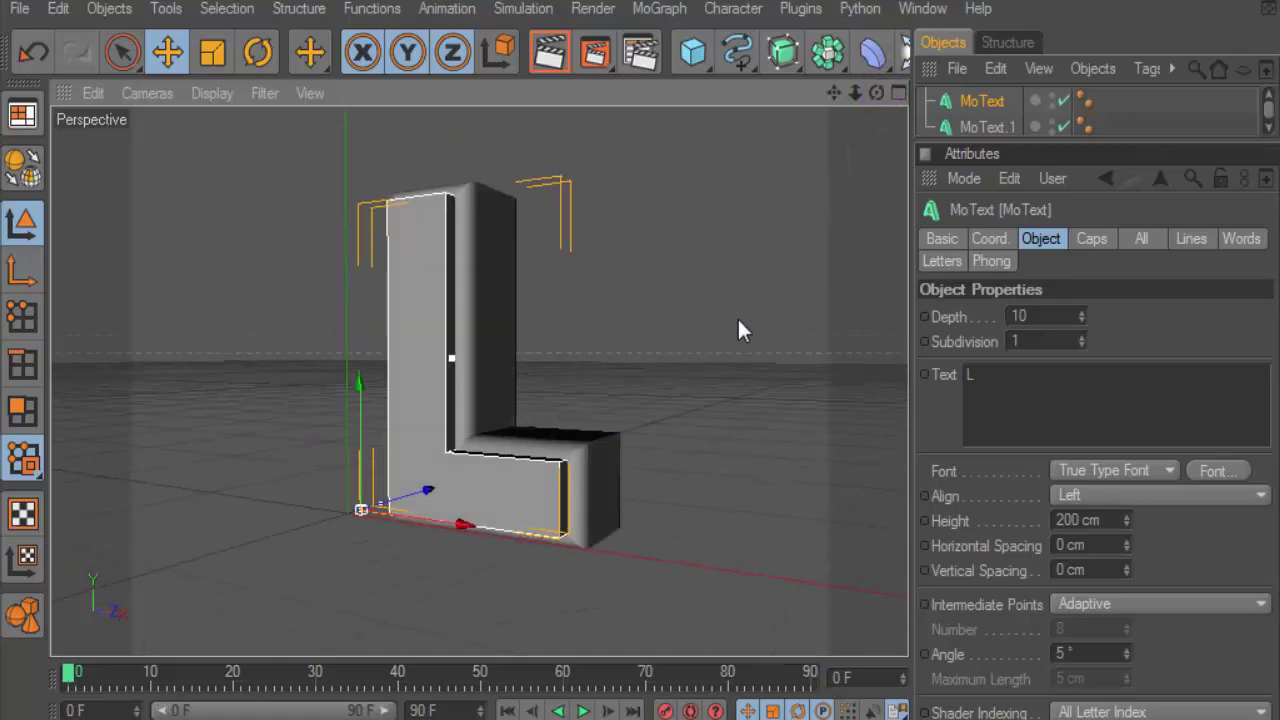
left_click_drag(846, 88, 975, 101)
left_click_drag(423, 528, 337, 540)
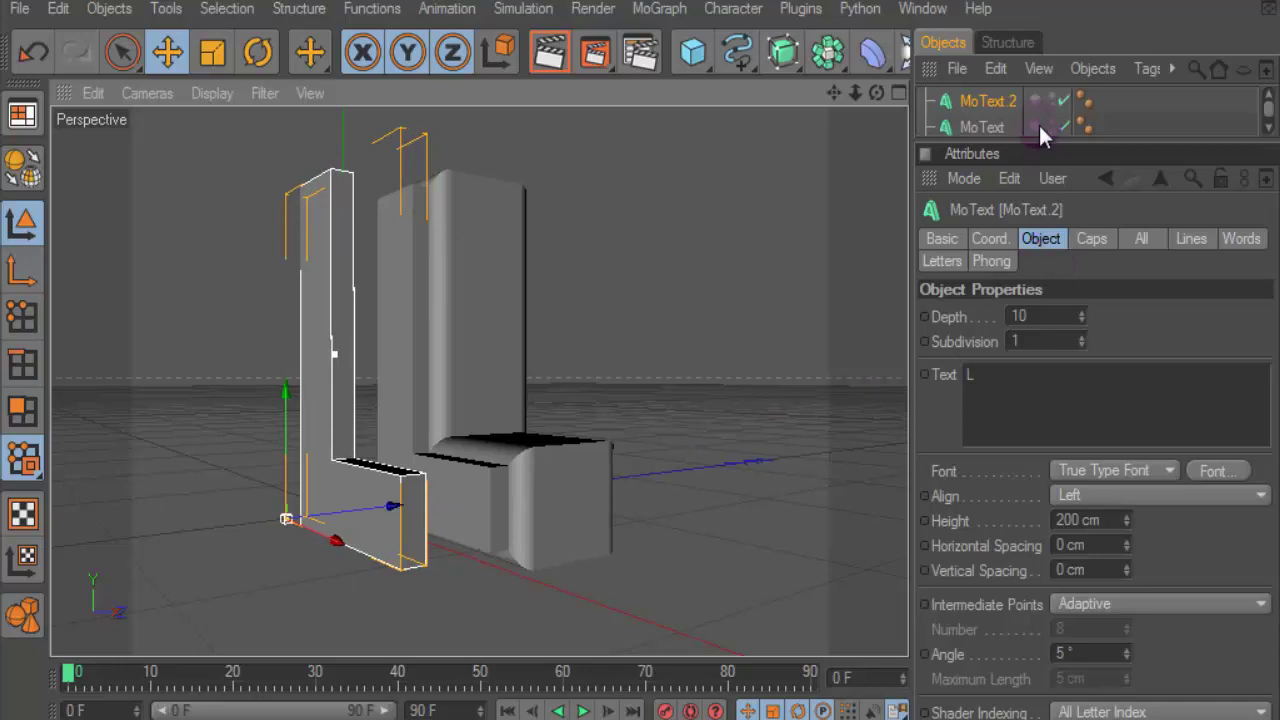
left_click_drag(1051, 152, 1051, 220)
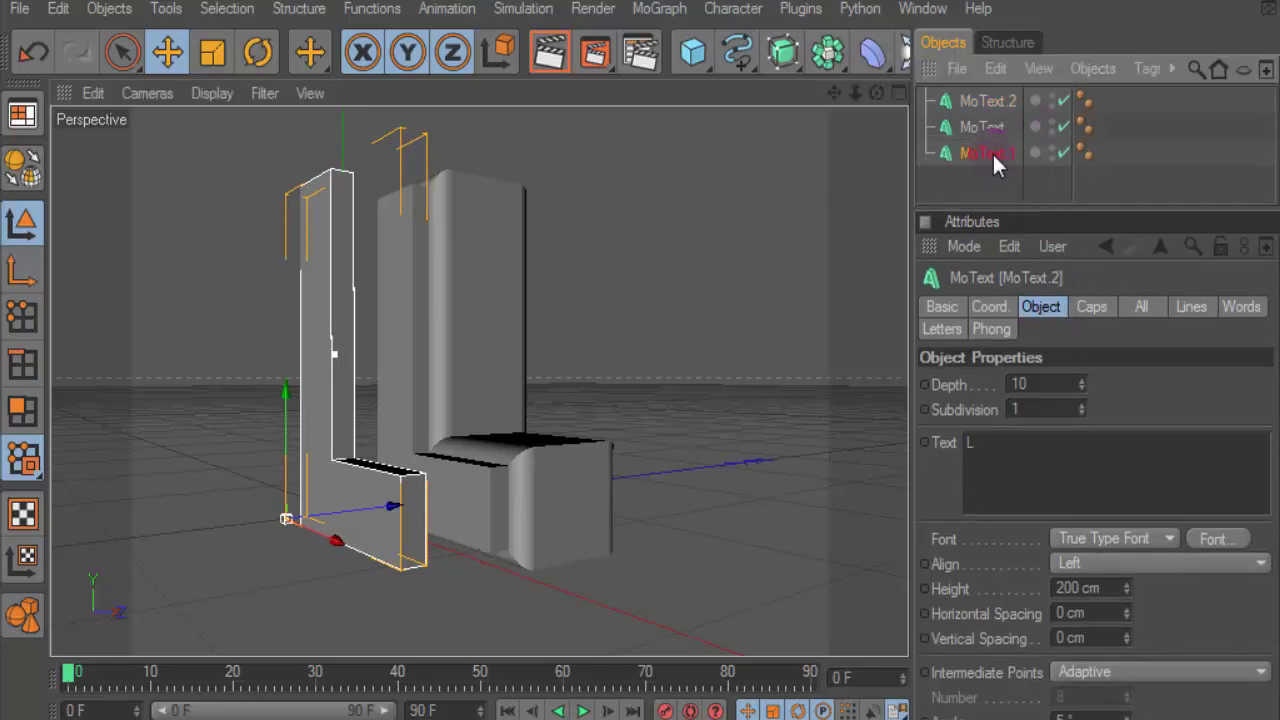
Give MoText.1's front fillet cap 10 steps and a 10 cm radius.
left_click(985, 153)
left_click(1068, 518)
left_click(1089, 308)
double_click(1040, 409)
type("10")
double_click(1045, 434)
type("10")
key("Return")
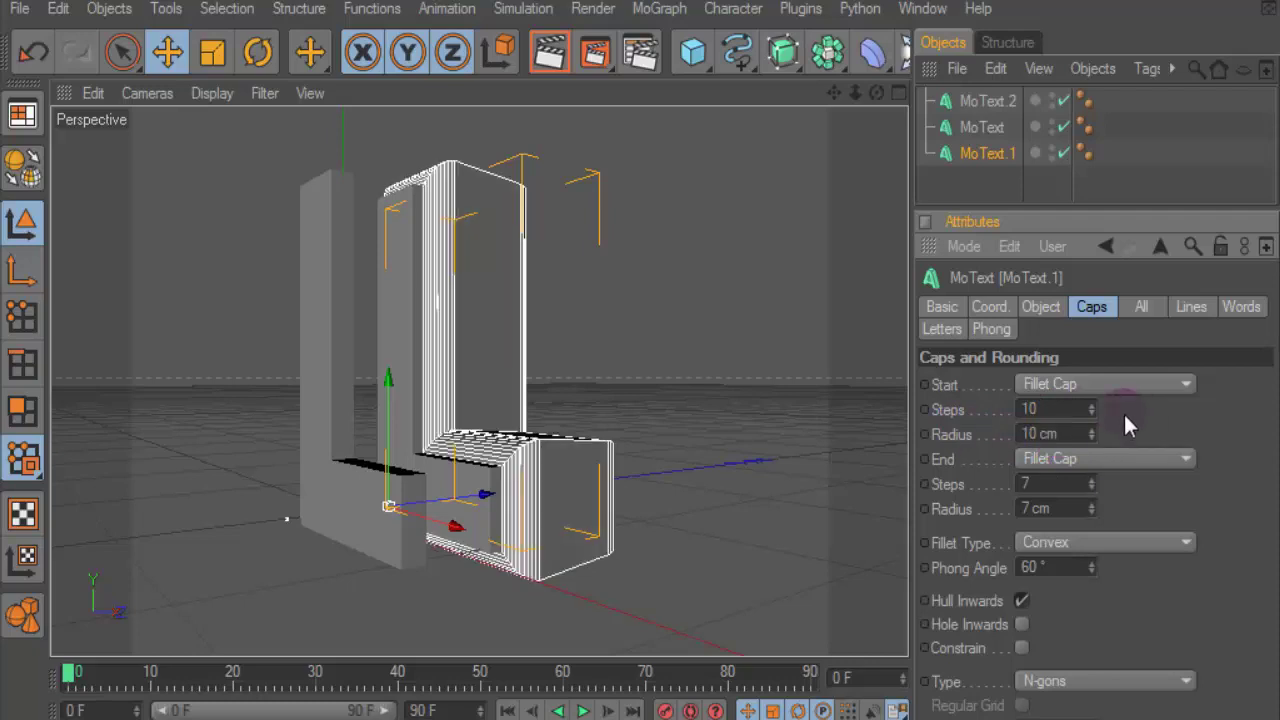
Make MoText's front cap a Fillet Cap with 4 steps and a 4 cm radius.
left_click(408, 335)
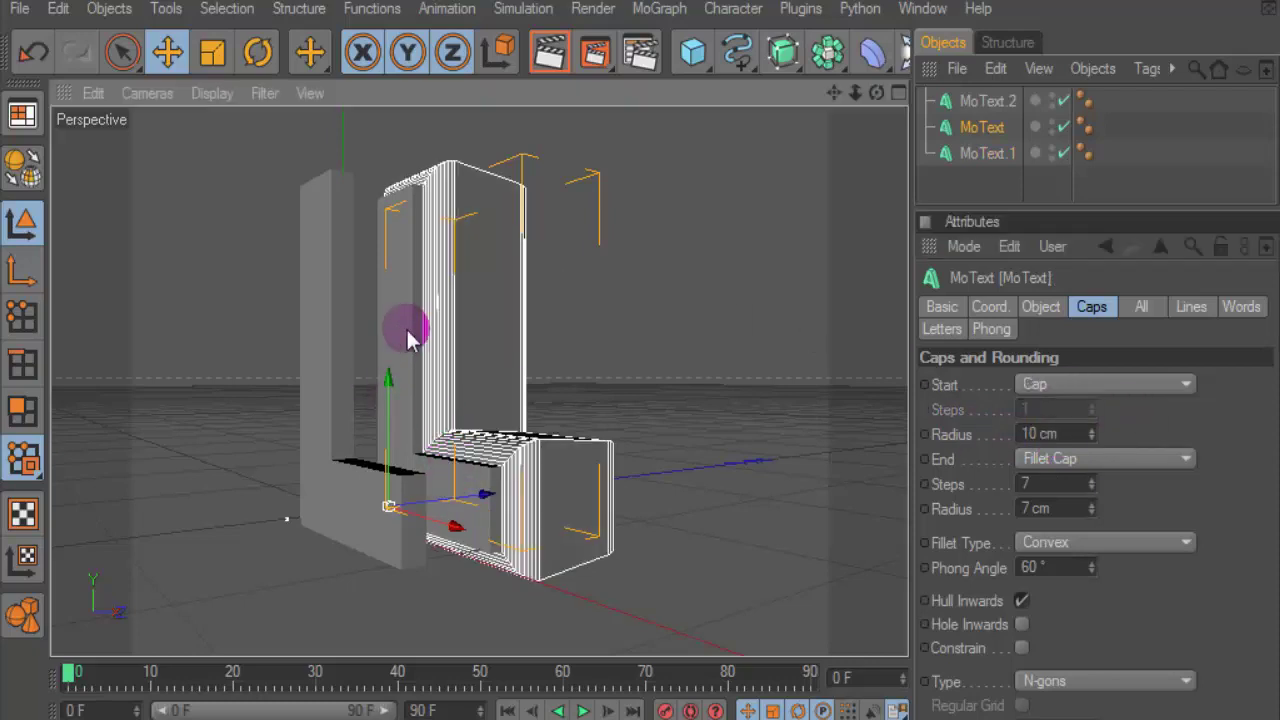
left_click_drag(876, 92, 840, 110)
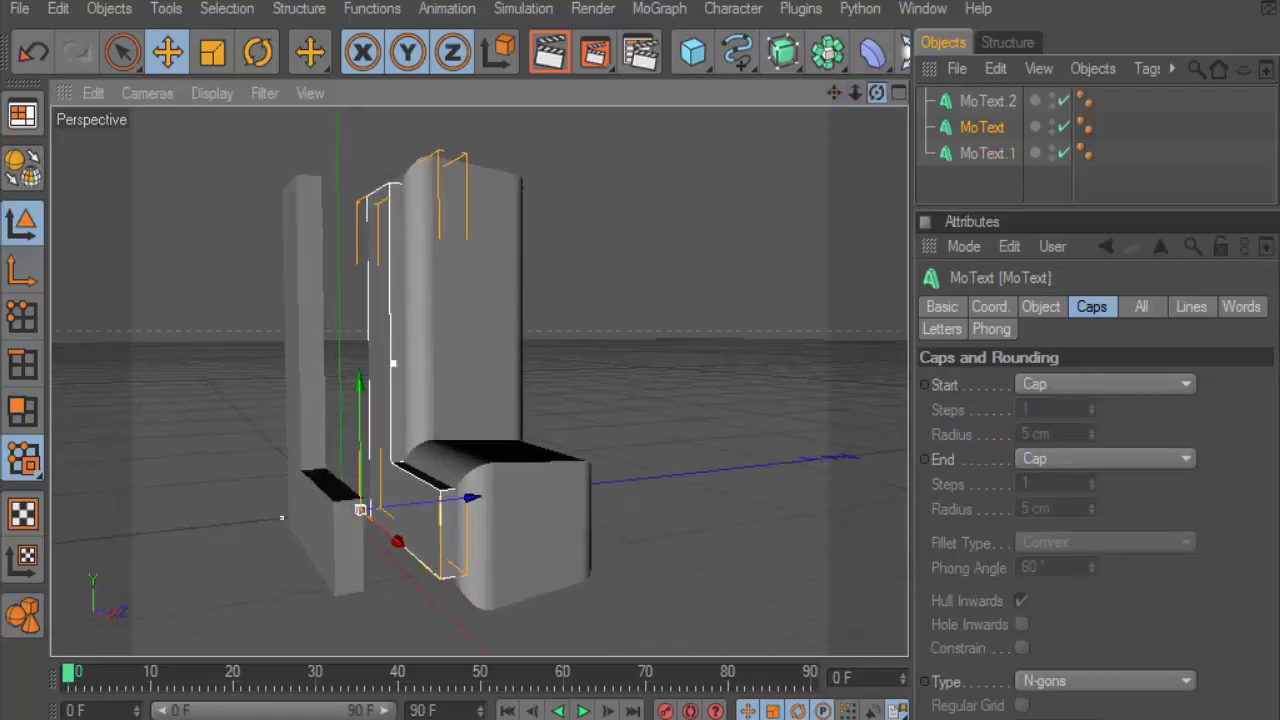
left_click_drag(328, 534, 284, 521)
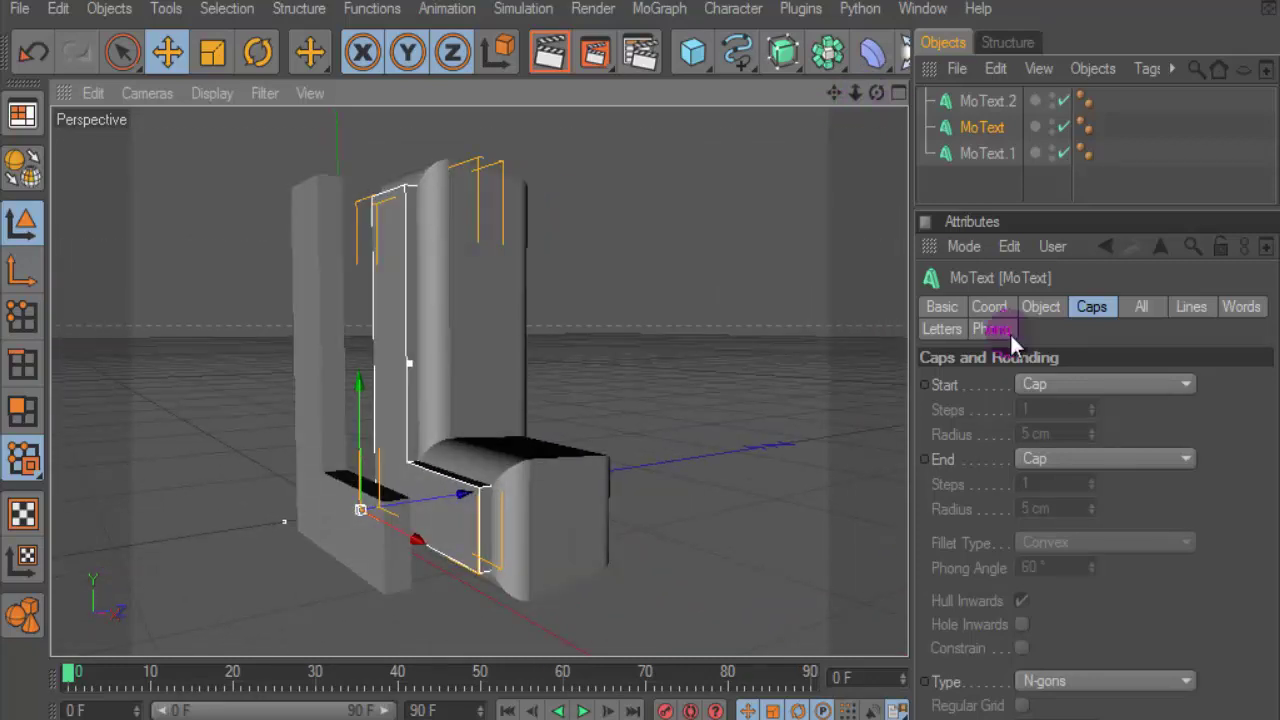
left_click(1057, 384)
left_click(1062, 482)
left_click(1048, 433)
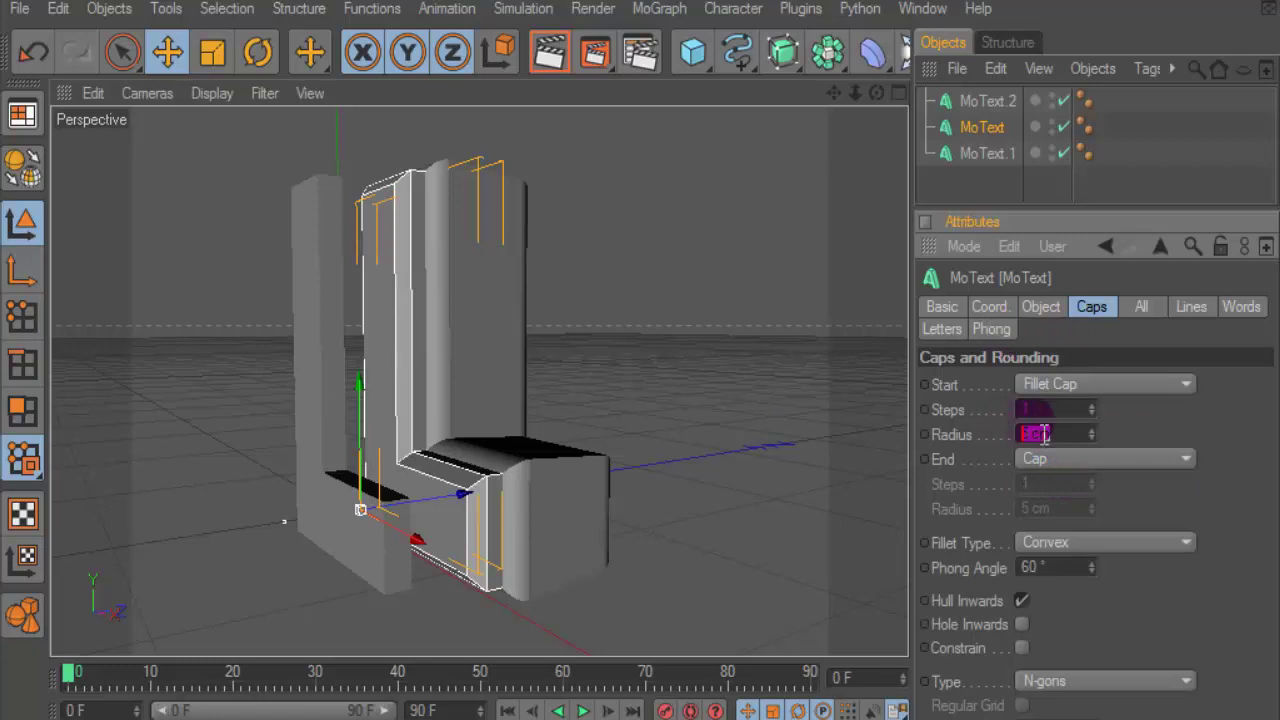
left_click(1050, 410)
type("4")
key("Return")
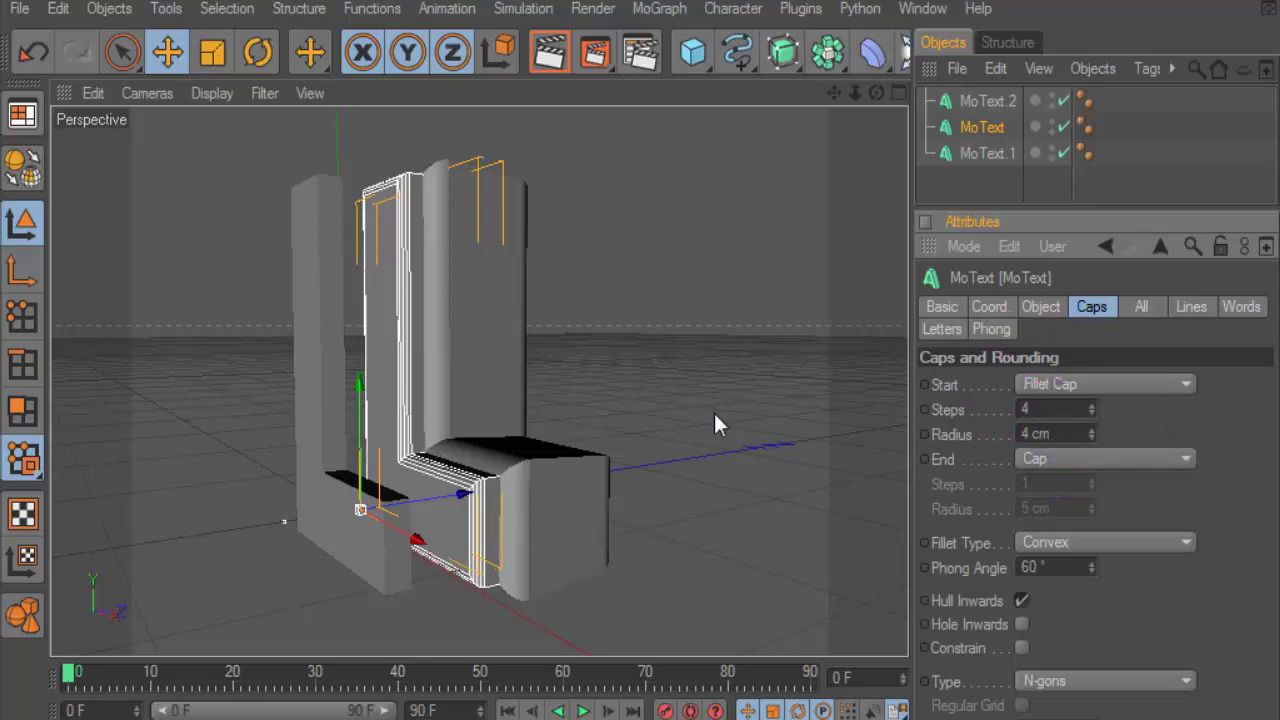
Slide MoText sideways and move MoText.2 closer to the other L layers.
left_click_drag(876, 92, 577, 406)
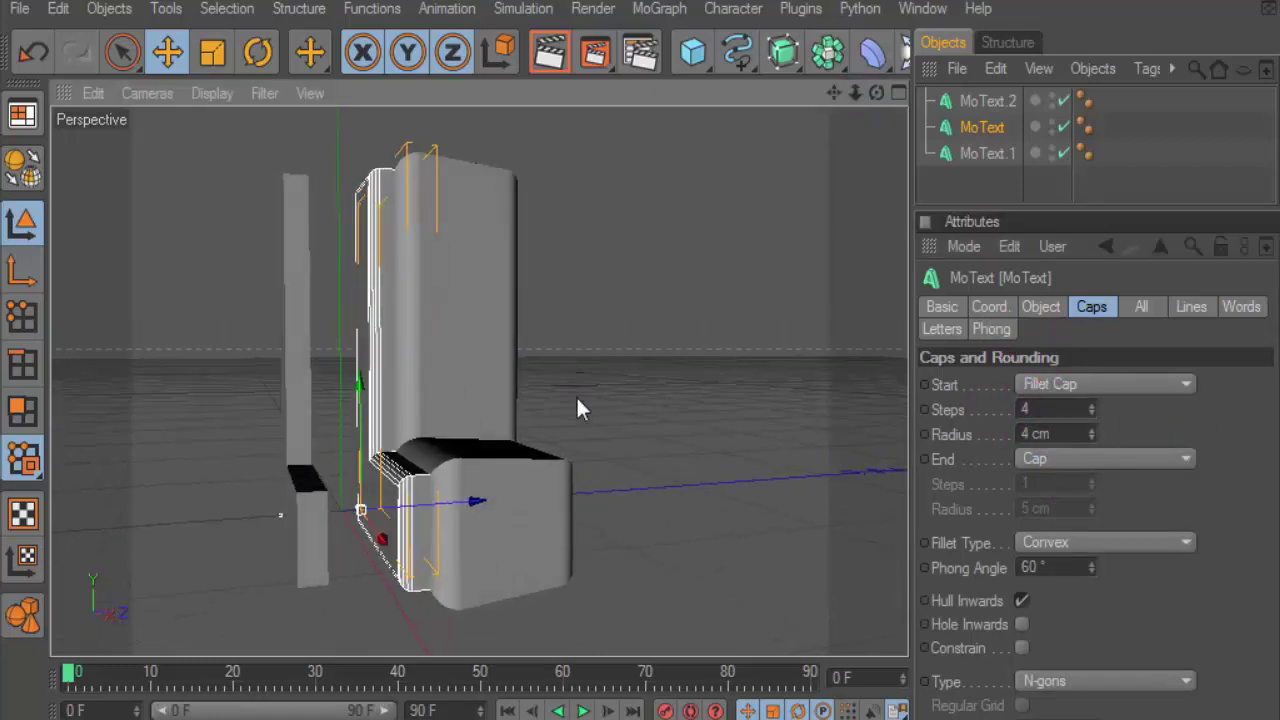
left_click_drag(361, 510, 360, 510)
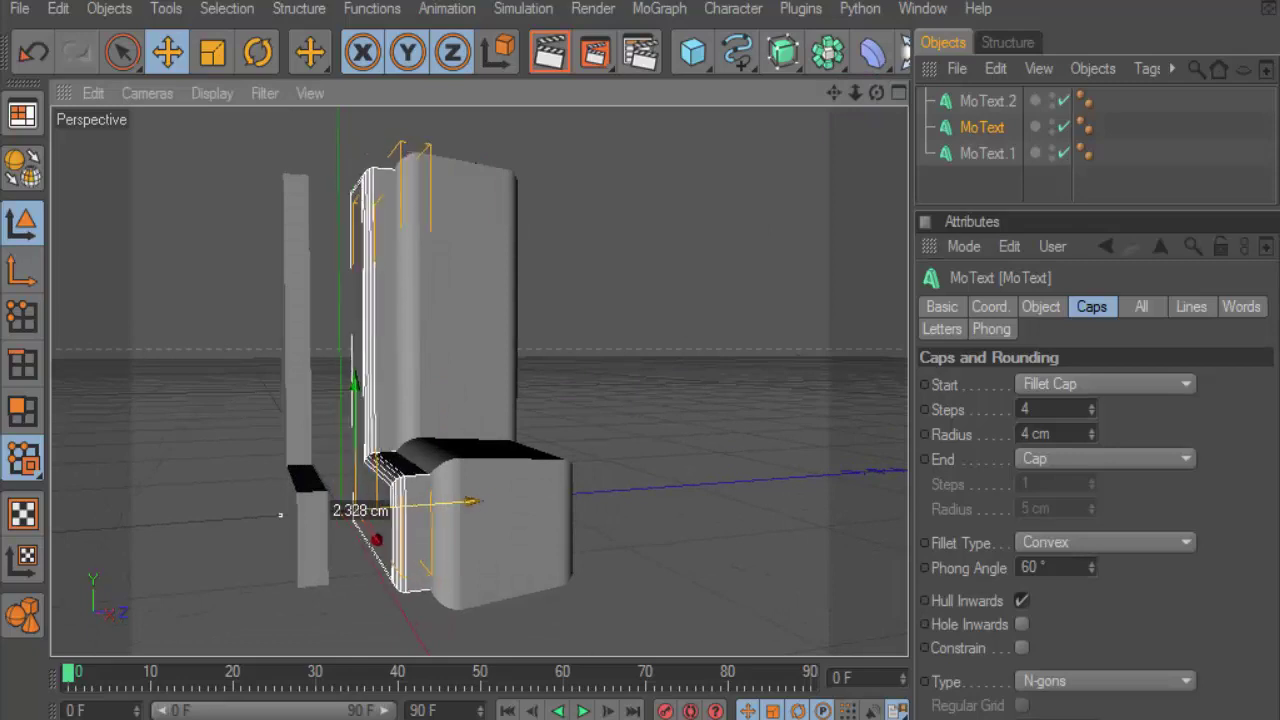
left_click_drag(876, 92, 984, 160)
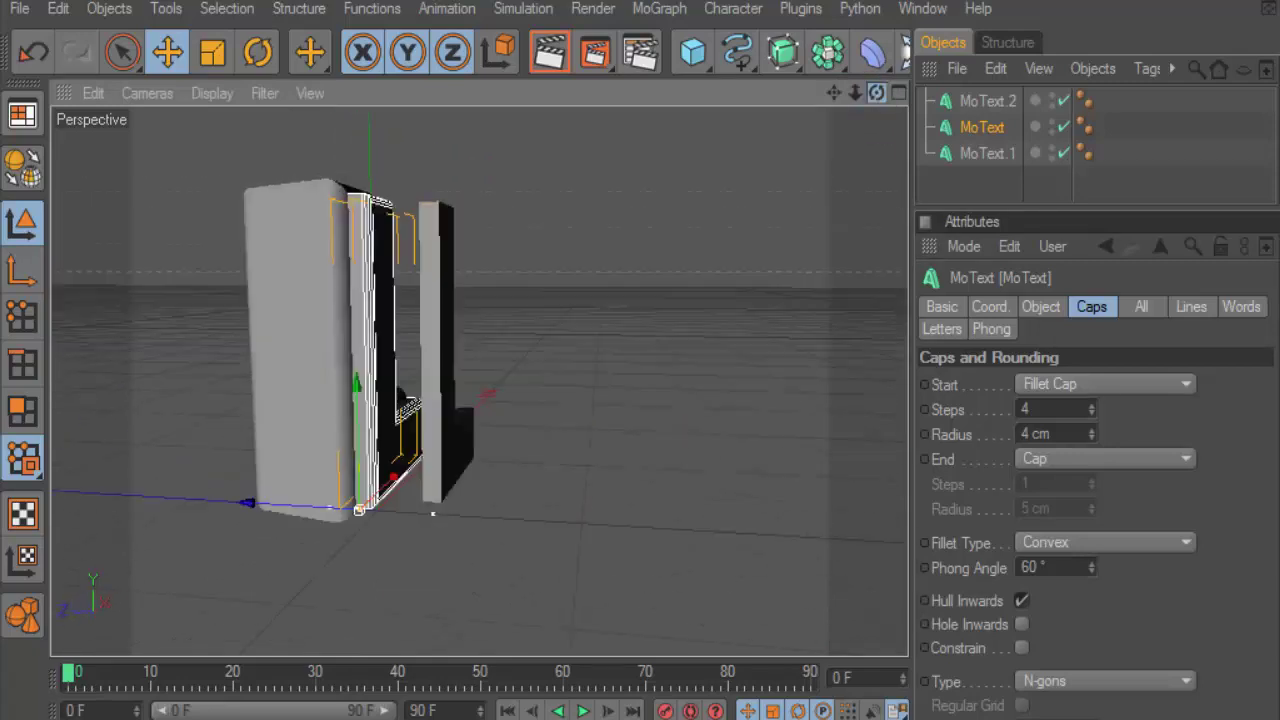
key("Up")
left_click_drag(400, 508, 390, 510)
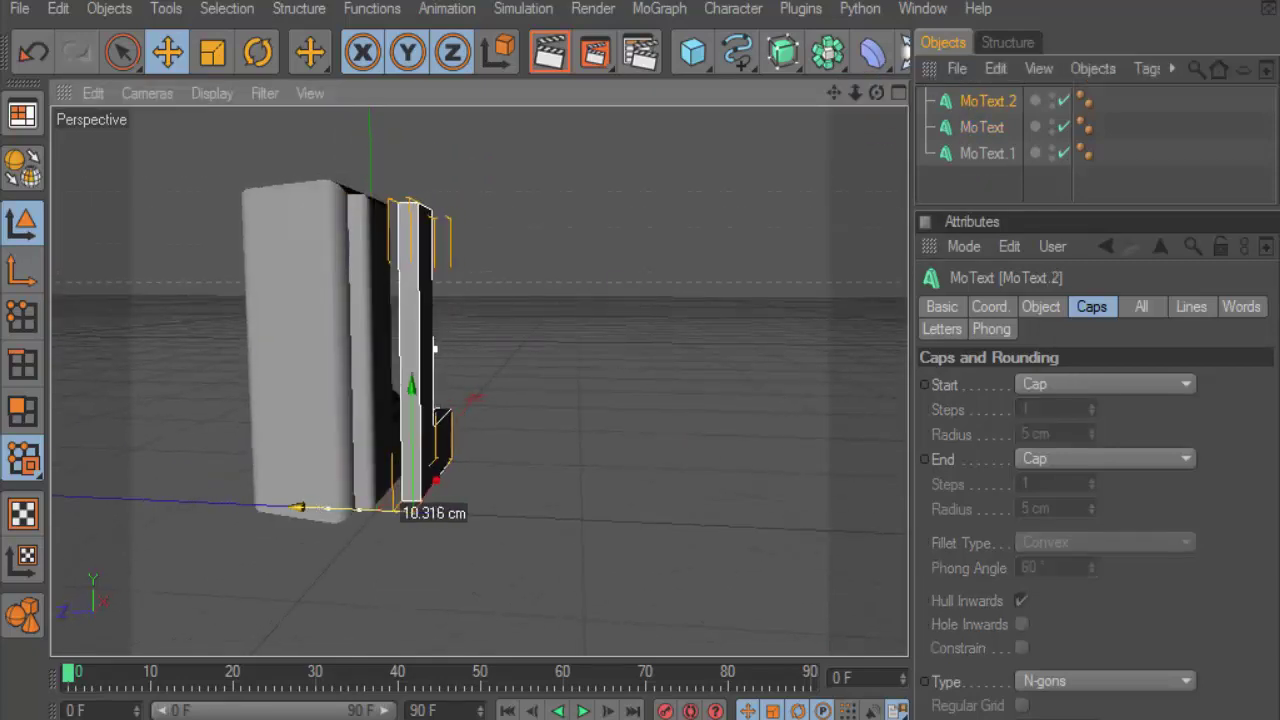
left_click_drag(881, 97, 975, 175)
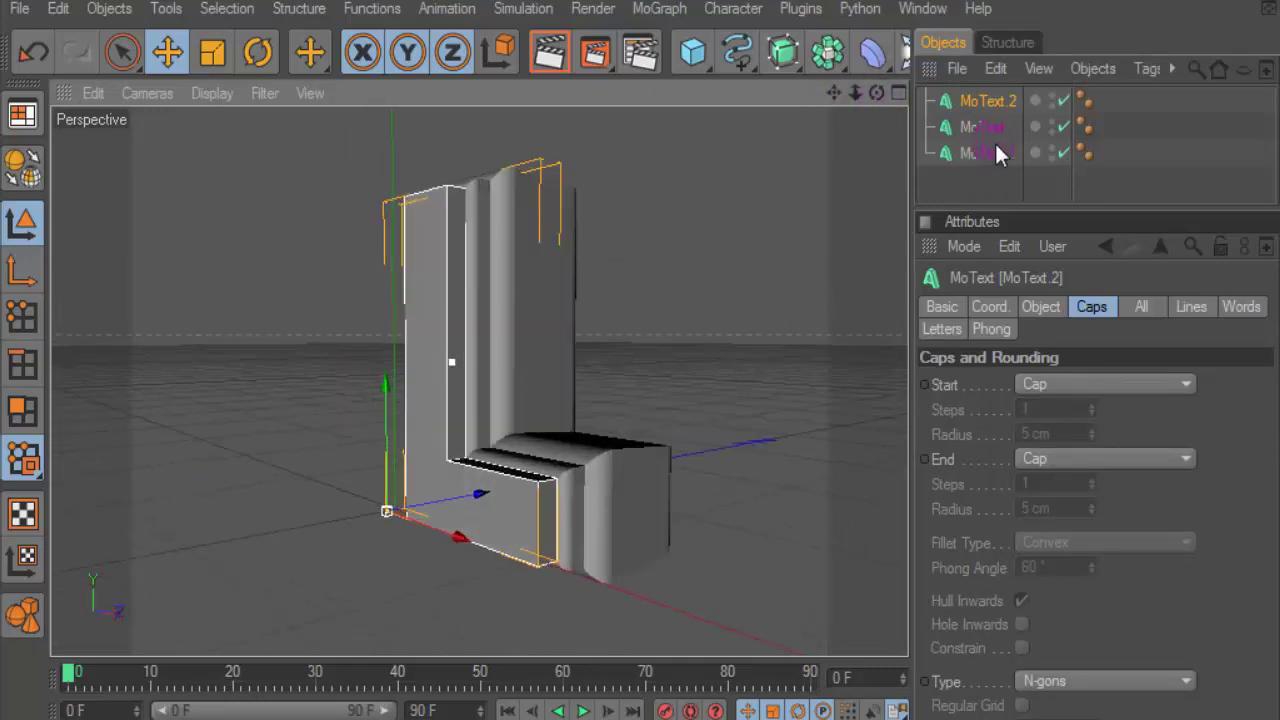
Set MoText.1's front and back fillet caps to 15 steps and 15 cm radius.
left_click(996, 150)
left_click(1028, 410)
type("15")
key("Tab")
type("15")
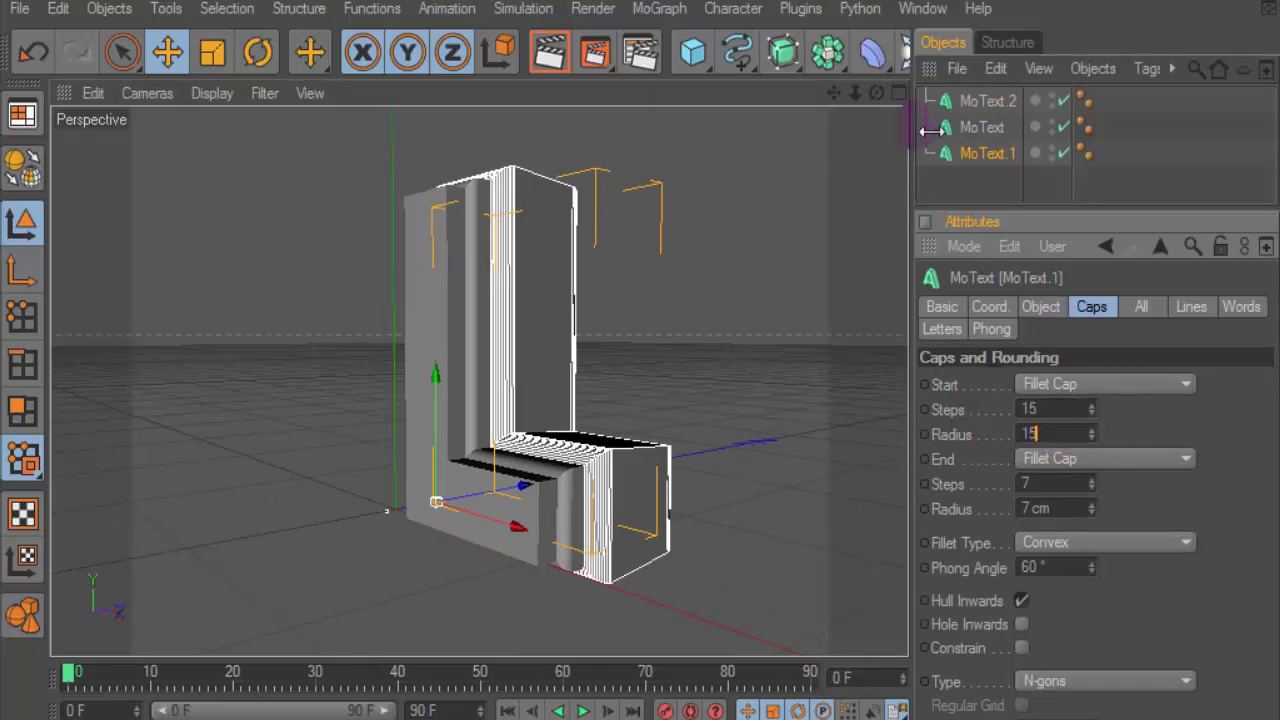
left_click(1025, 484)
type("15")
key("Tab")
type("1")
key("Return")
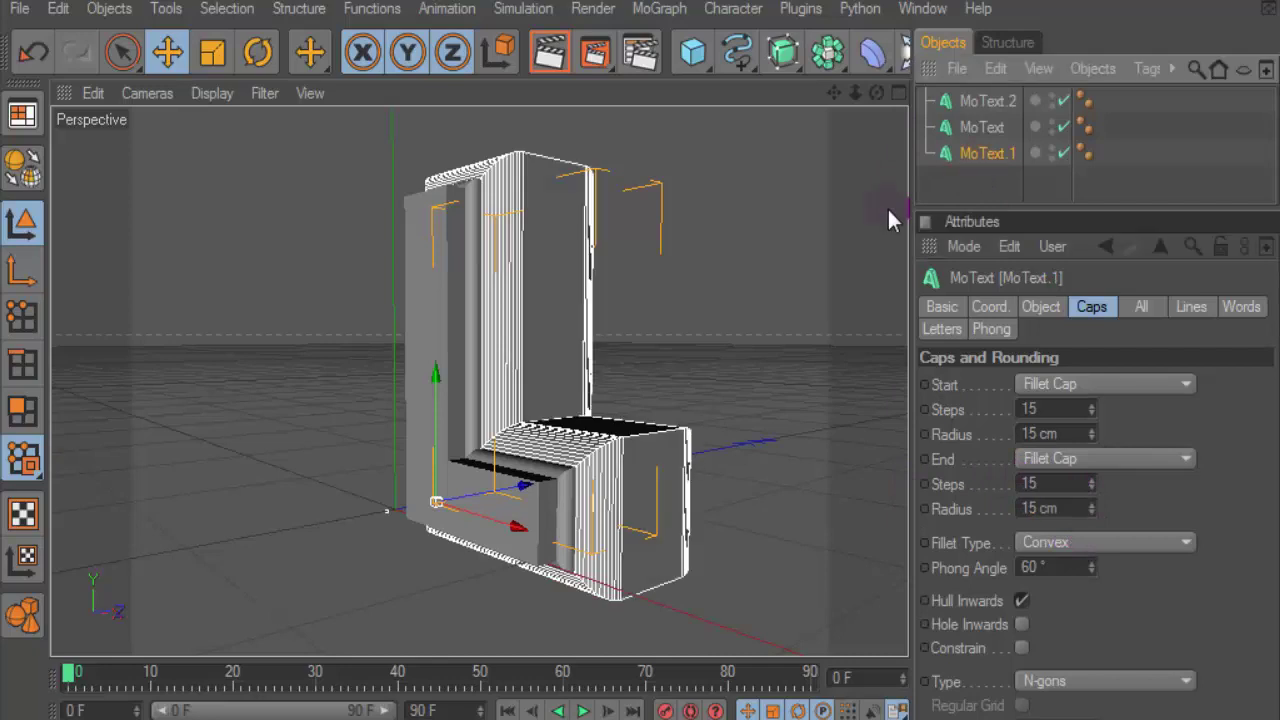
left_click(972, 127)
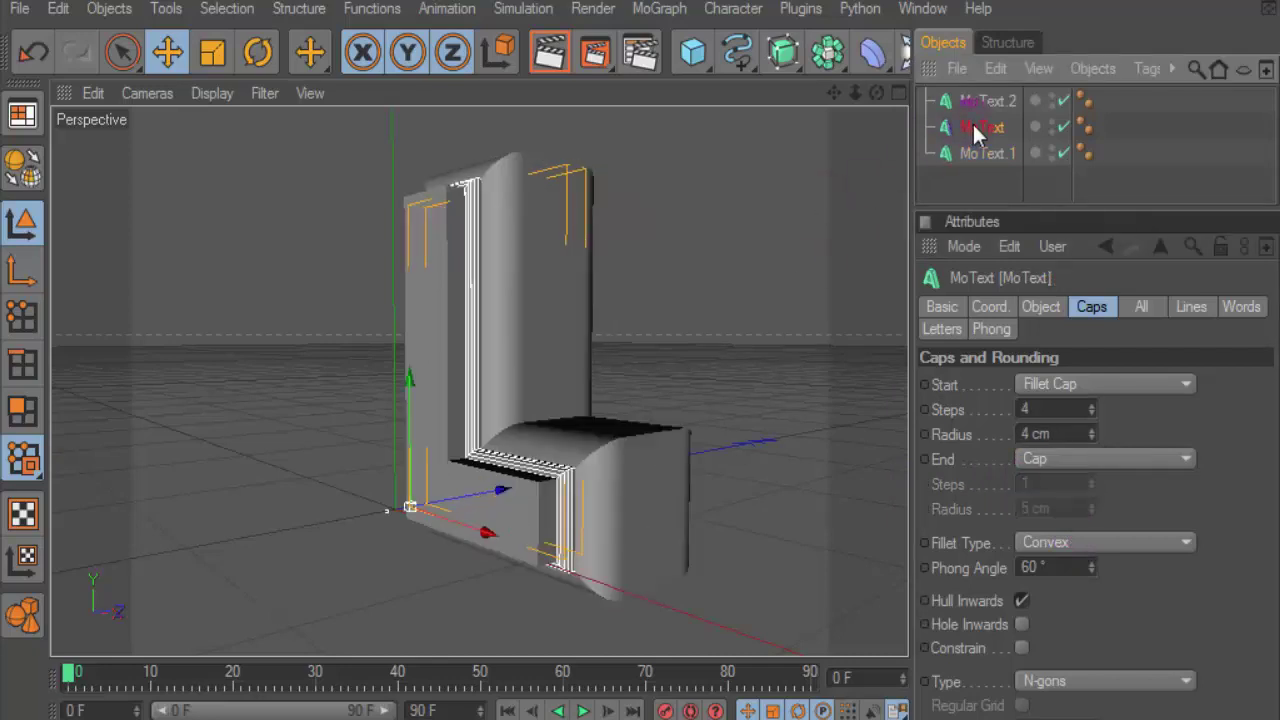
Give MoText's front cap 6 steps, 6 cm, and make its back a matching Fillet Cap.
left_click(1035, 409)
type("6")
key("Tab")
type("6")
left_click(1079, 460)
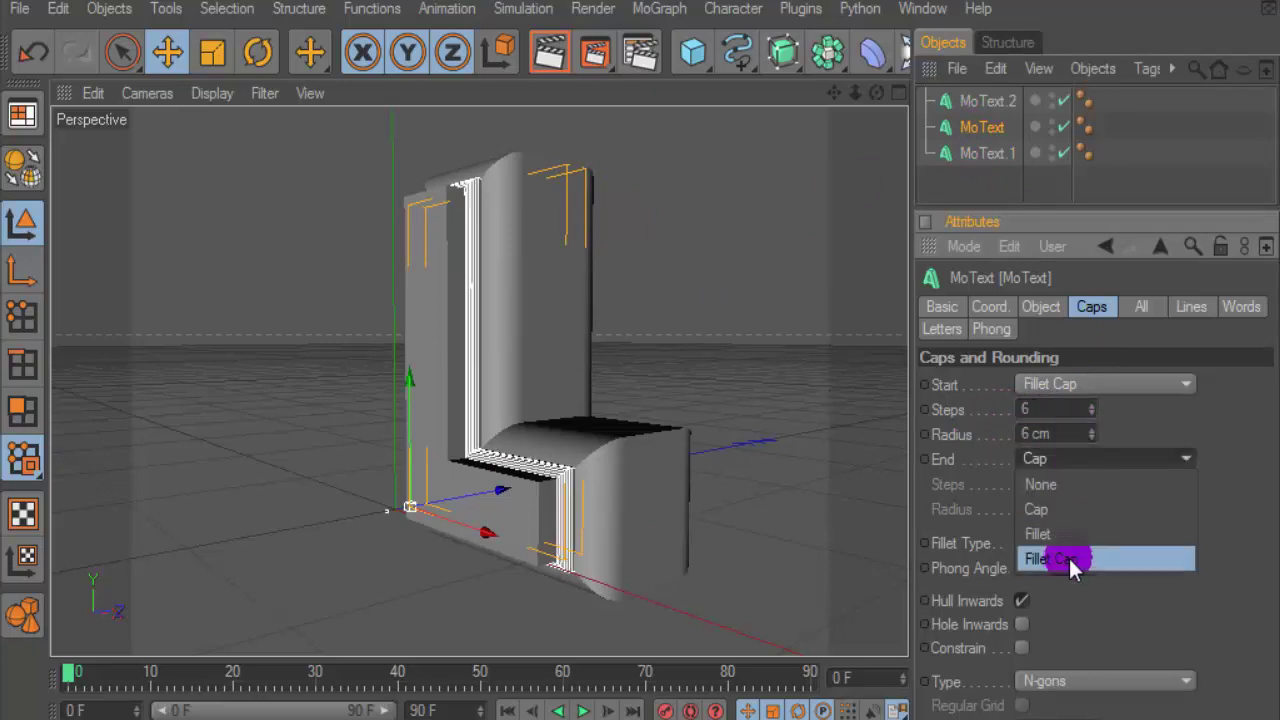
left_click(1070, 559)
left_click(1049, 483)
type("6")
key("Return")
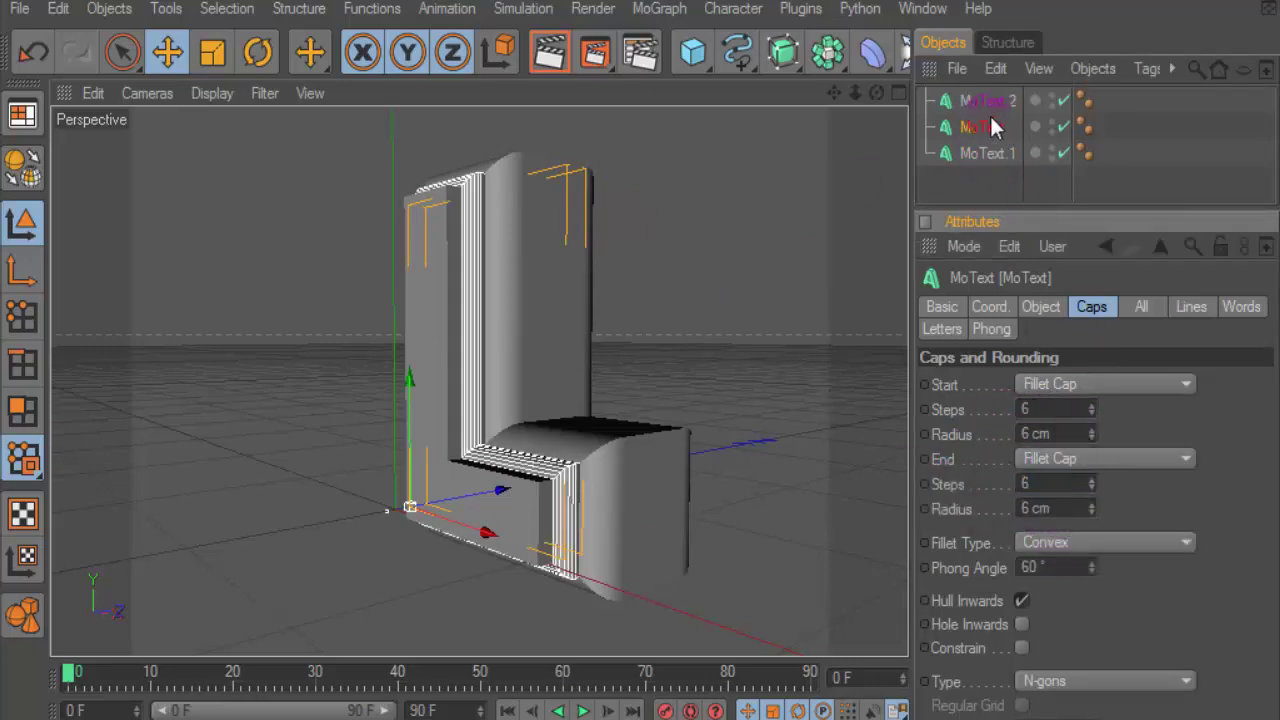
left_click_drag(876, 92, 880, 95)
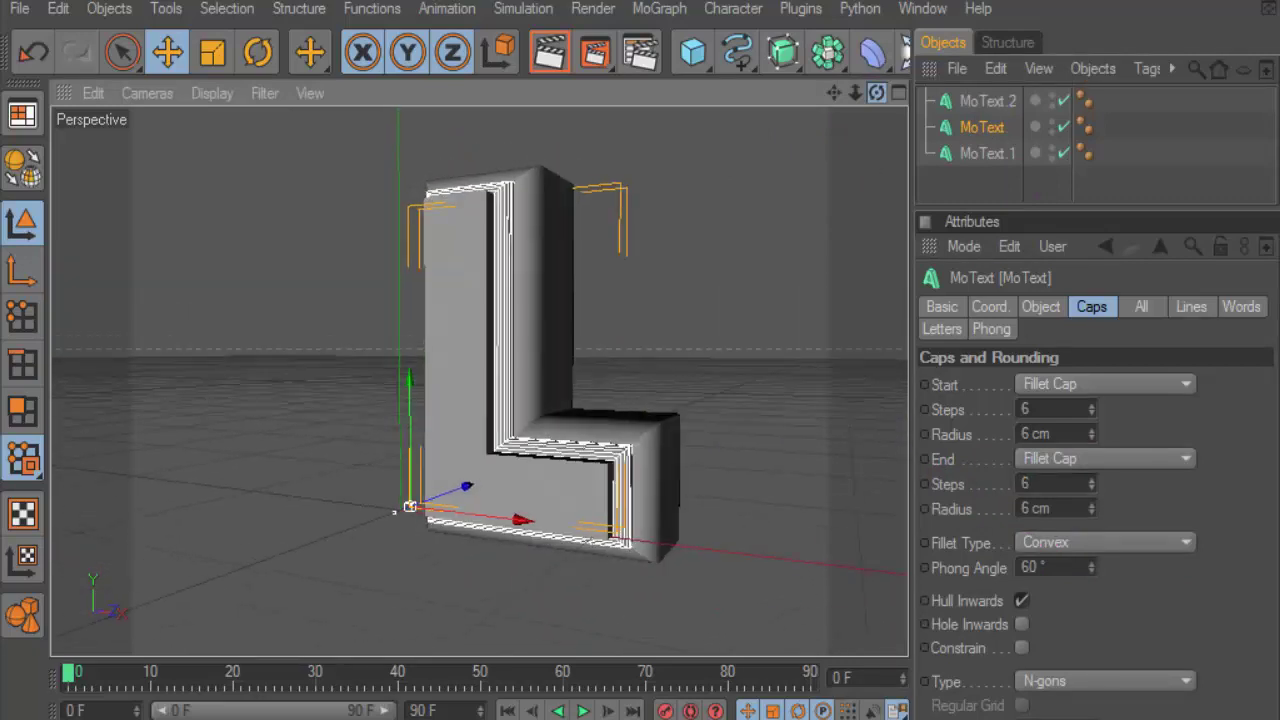
Nudge MoText.2 along X and give its front a 2-step, 2 cm Fillet Cap.
left_click(962, 104)
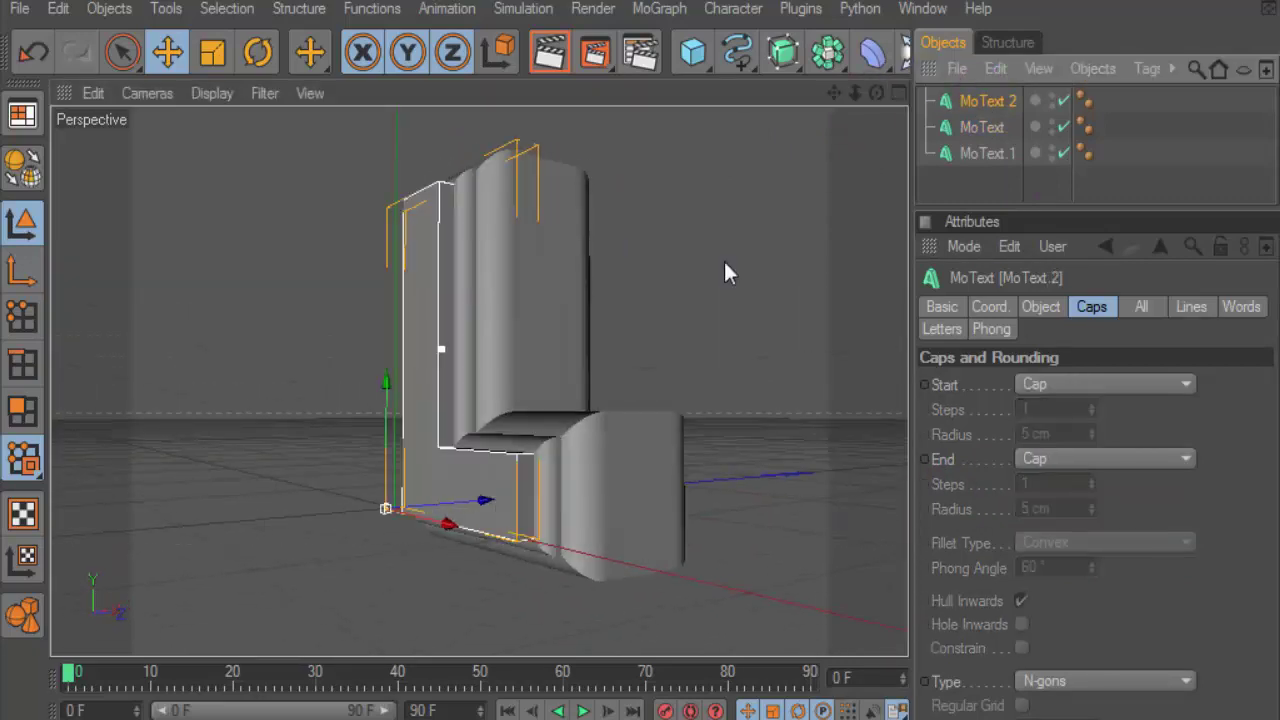
mouse_move(466, 508)
left_mouse_down()
mouse_move(495, 502)
mouse_move(466, 506)
left_mouse_up()
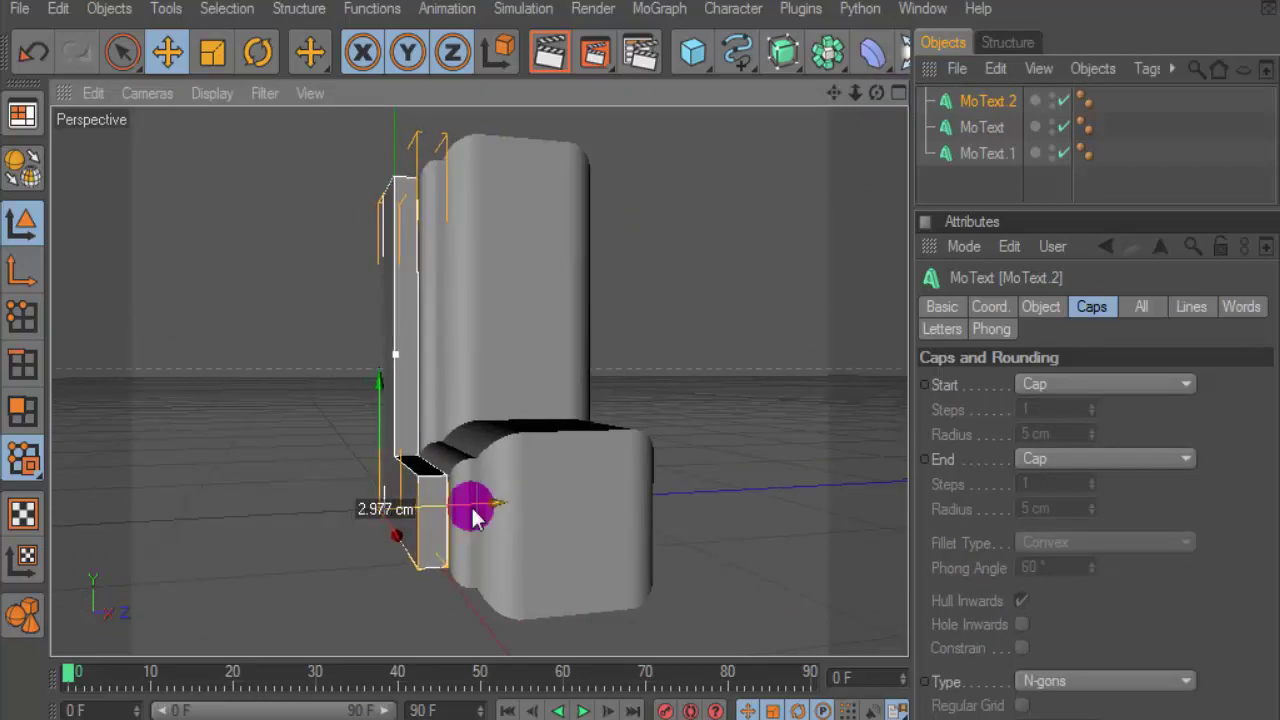
left_click(1040, 307)
left_click(1091, 307)
left_click(1066, 385)
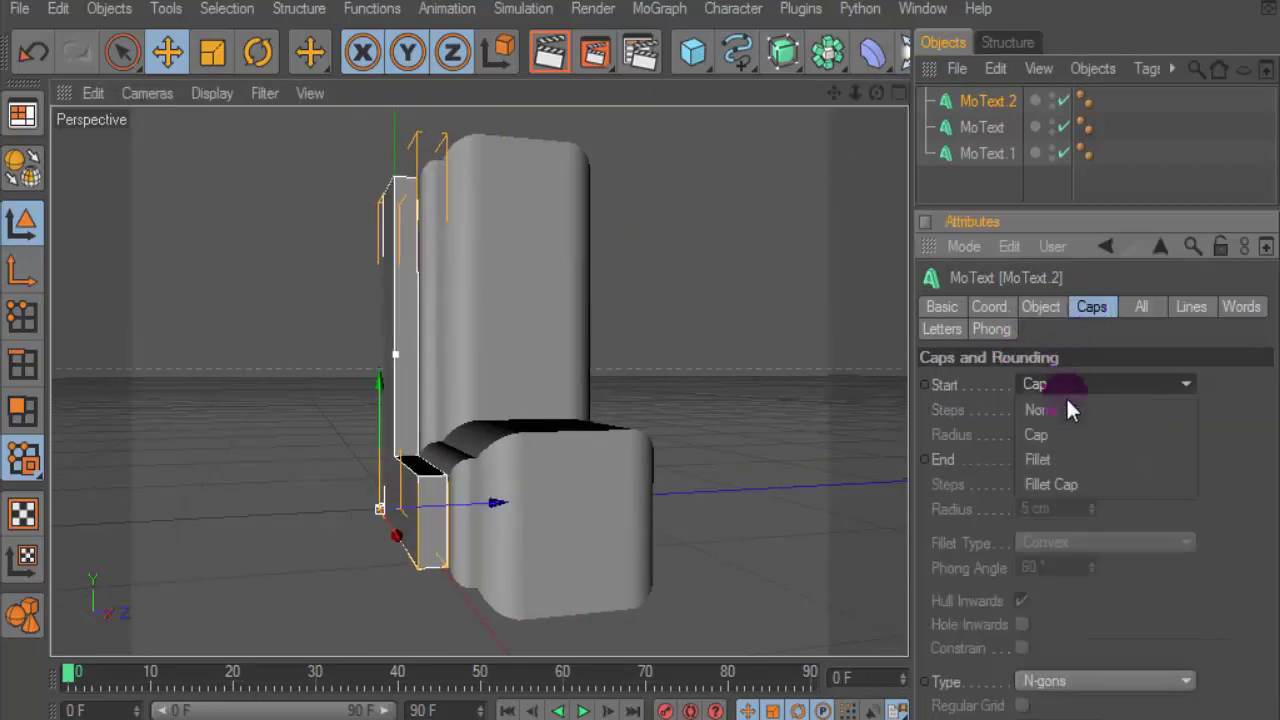
left_click(1043, 460)
left_click(1030, 436)
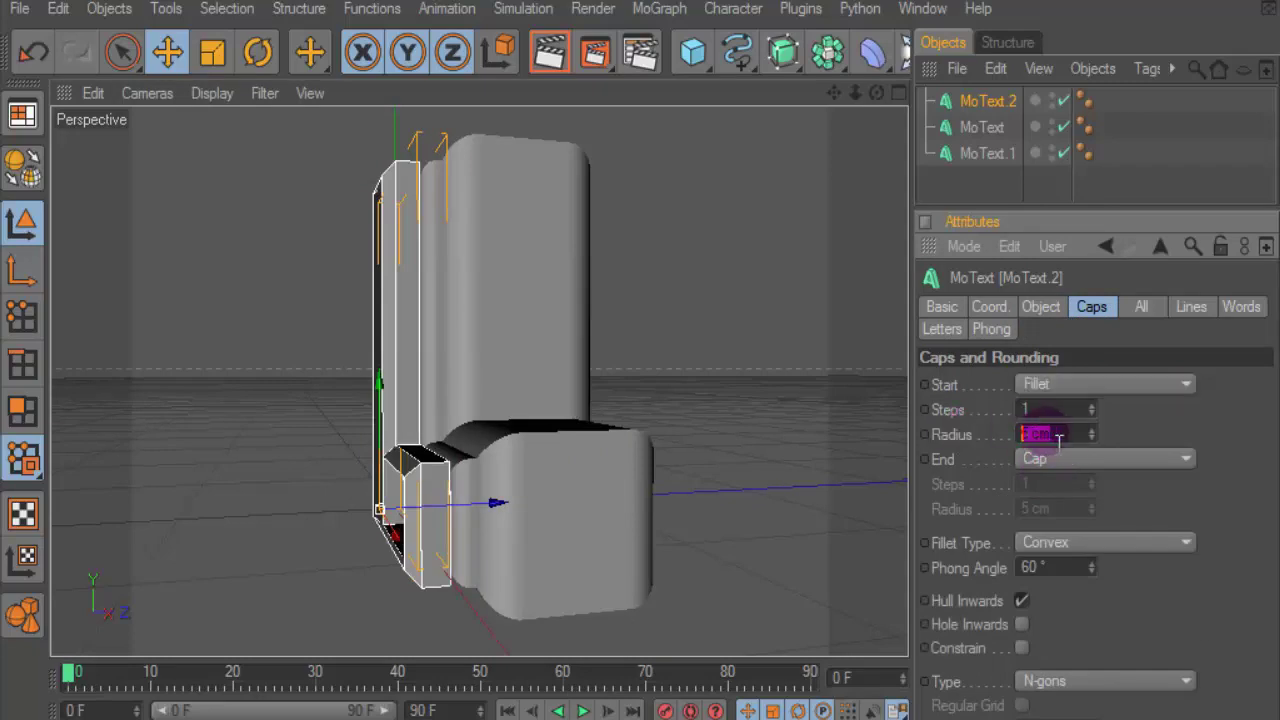
left_click(1086, 384)
left_click(1063, 457)
left_click(1086, 384)
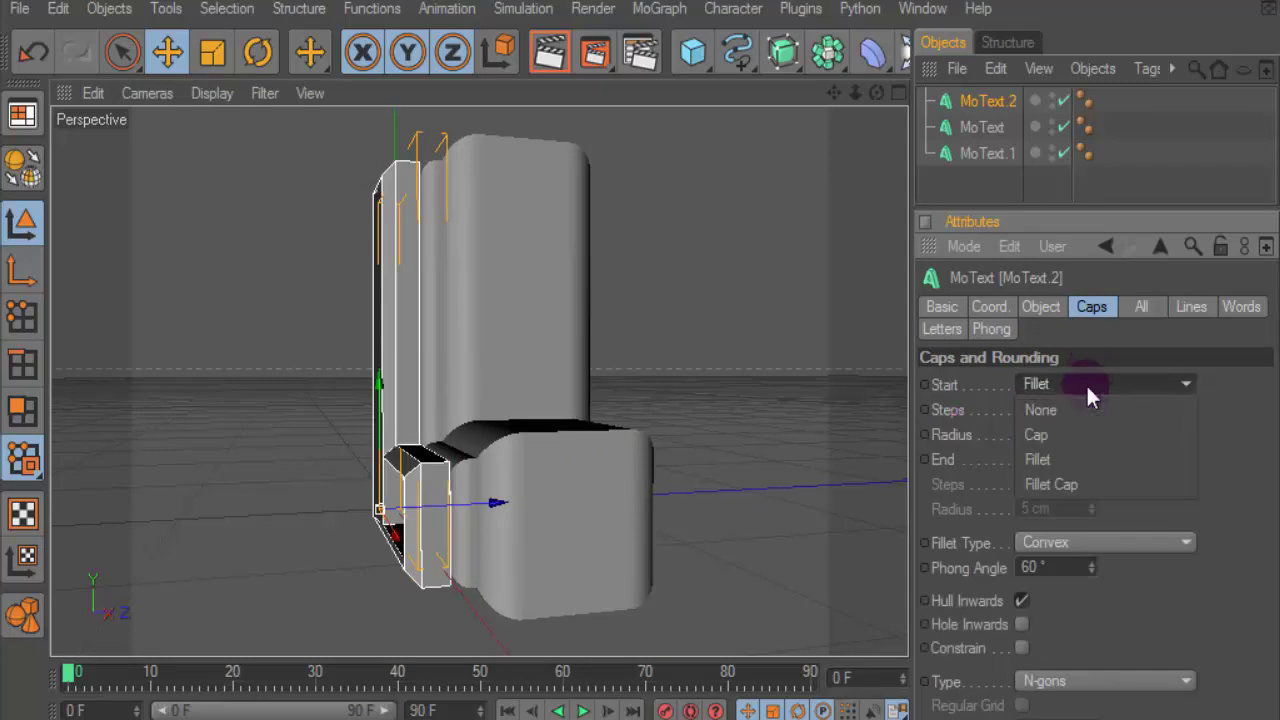
left_click(1065, 488)
left_click(1050, 434)
Give MoText.2's back end a 2-step, 2 cm Fillet Cap.
left_click(1088, 458)
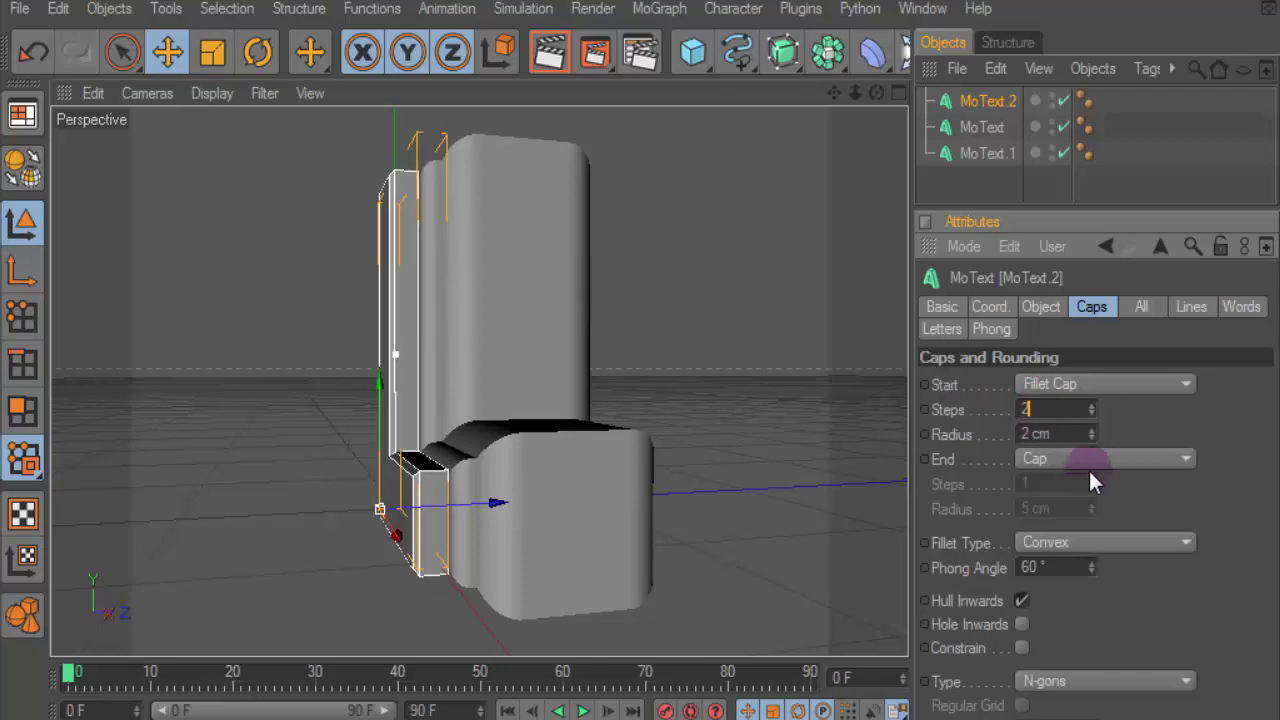
left_click(1083, 562)
left_click(1040, 508)
type("2")
key("Return")
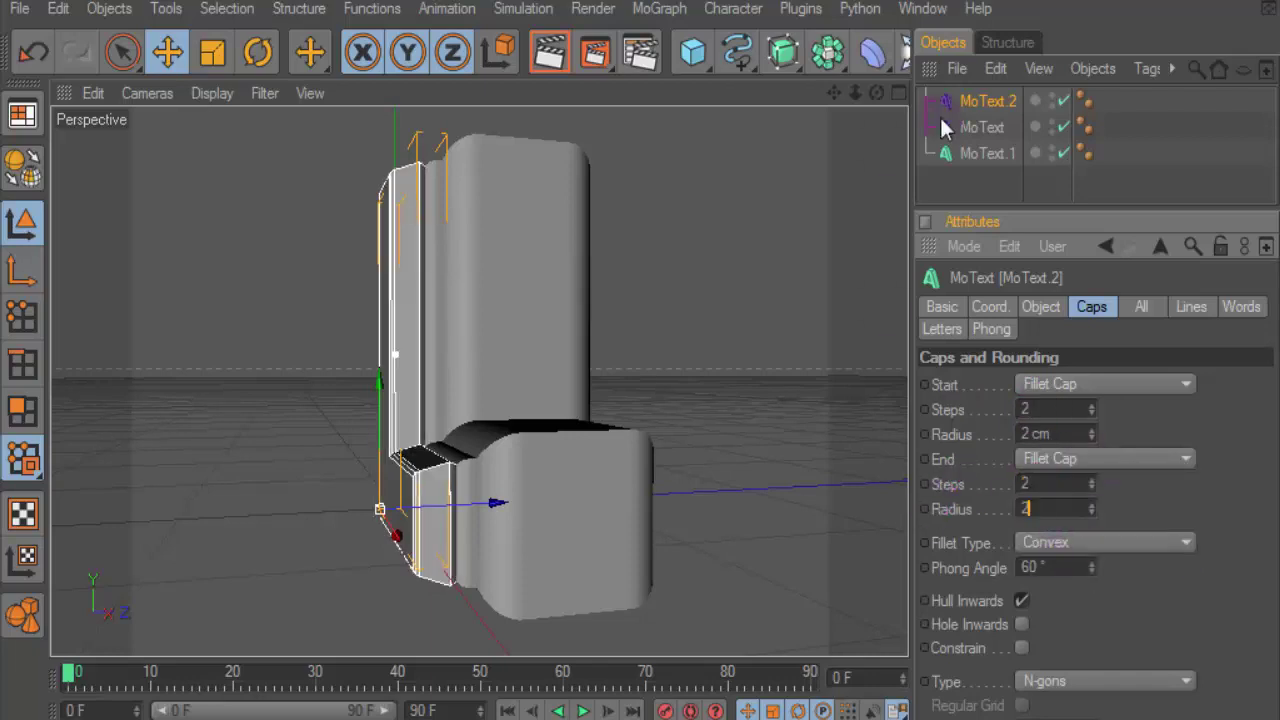
mouse_move(480, 380)
left_mouse_down("alt")
mouse_move(400, 380)
mouse_move(500, 350)
left_mouse_up("alt")
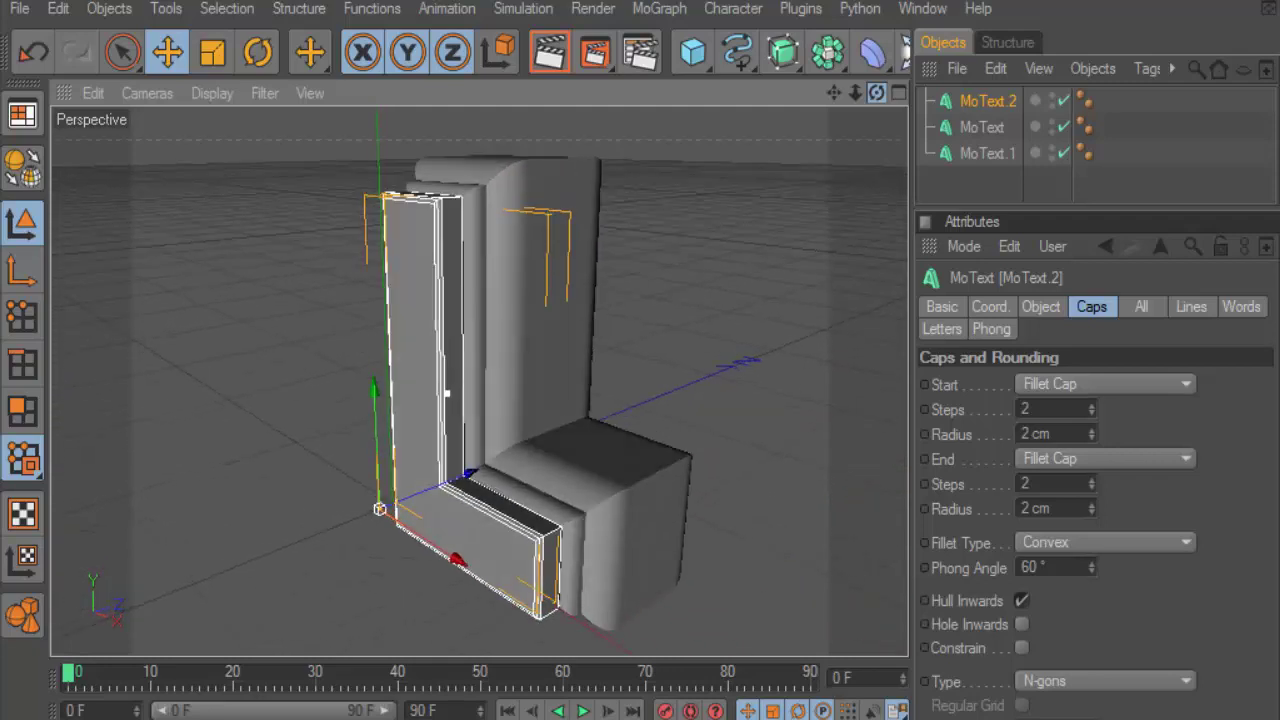
Raise MoText's front and back caps to 8 steps and 8 cm, then preview a render.
left_click(972, 127)
left_click(1025, 409)
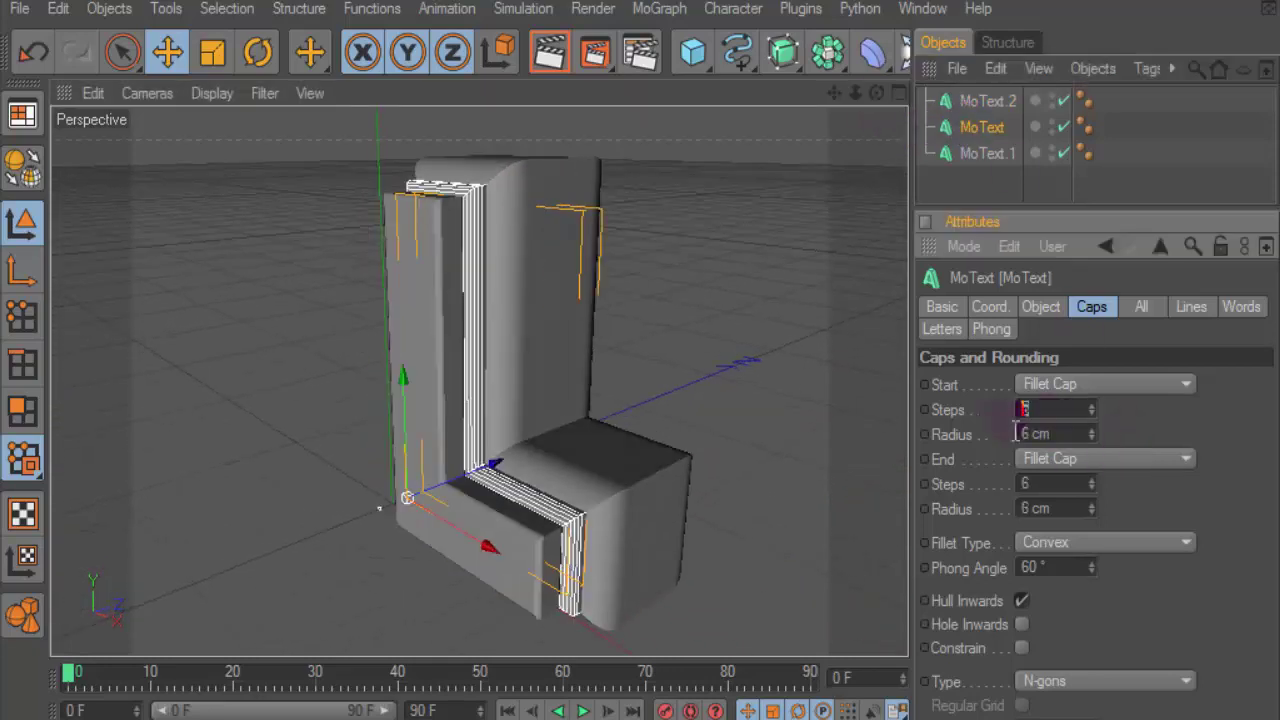
type("8")
left_click(1048, 484)
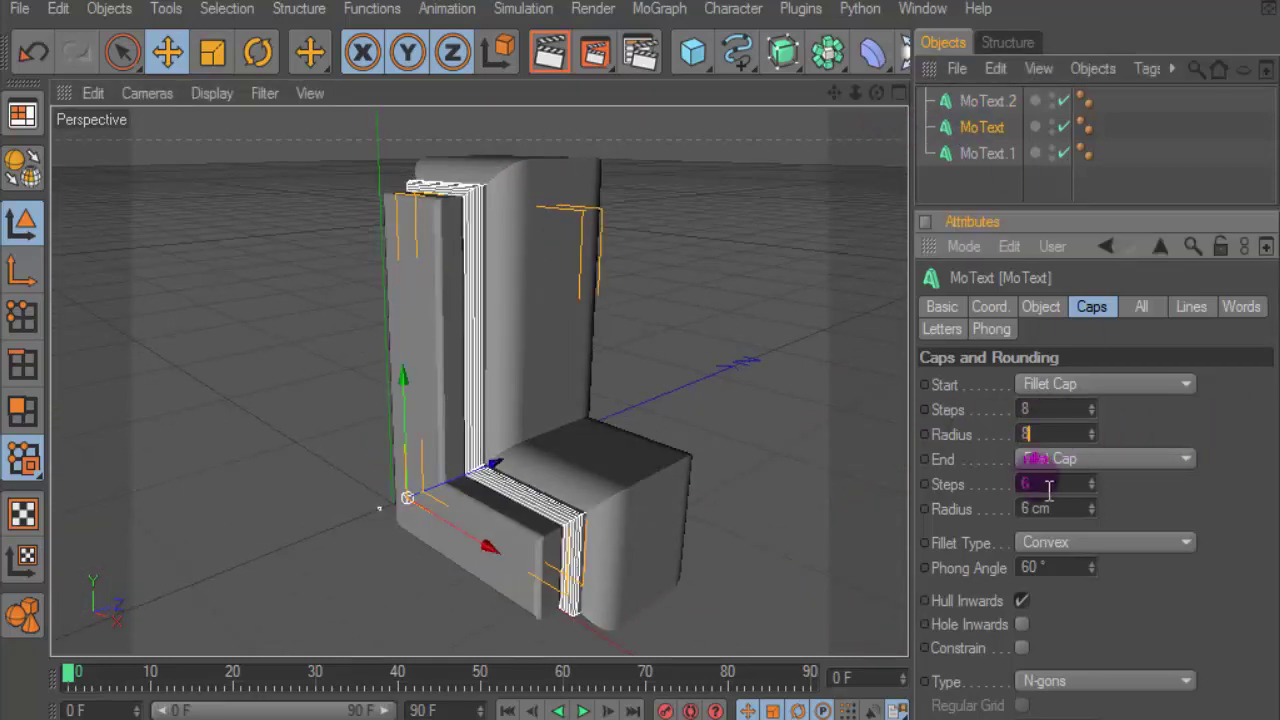
type("88")
key("Return")
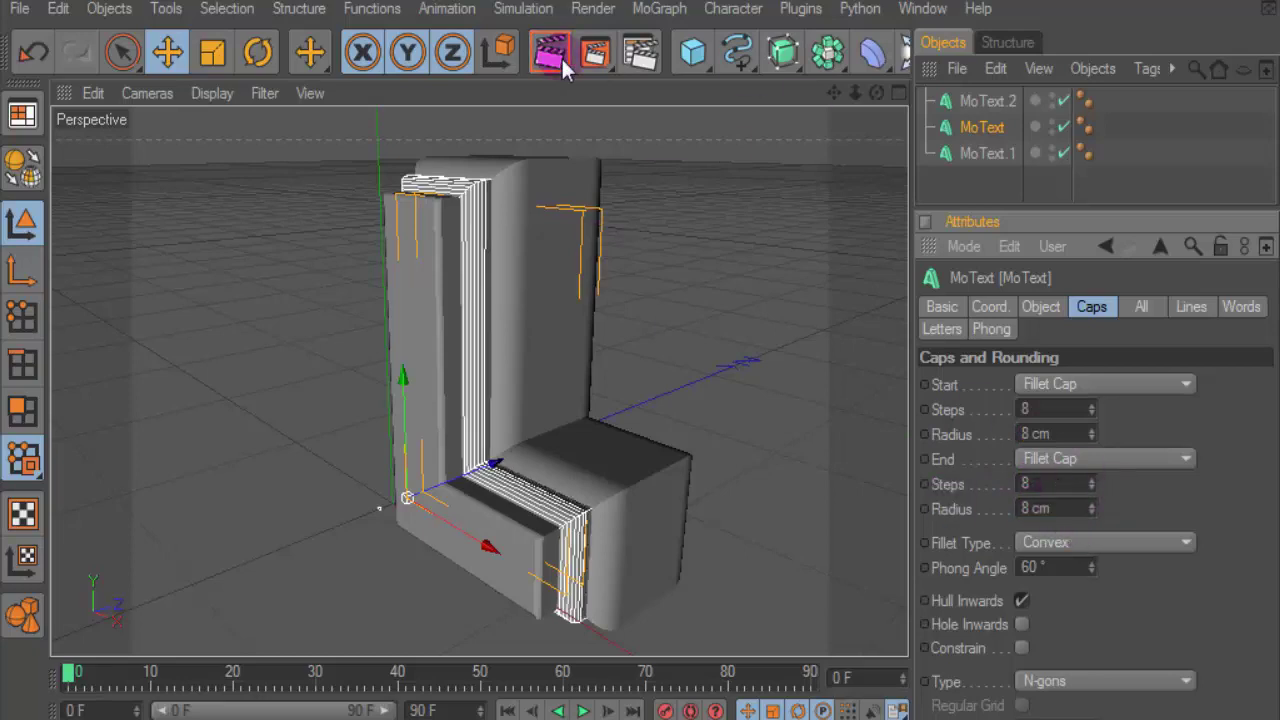
left_click(563, 62)
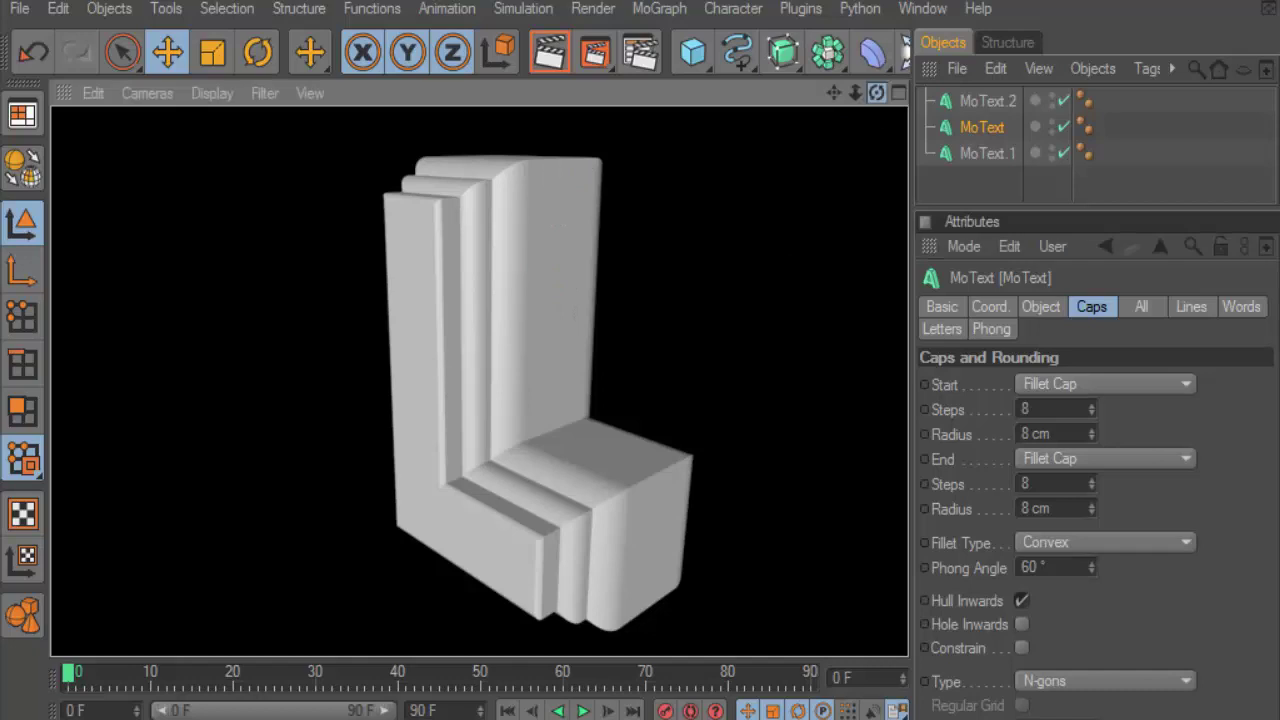
left_click_drag(876, 92, 515, 195)
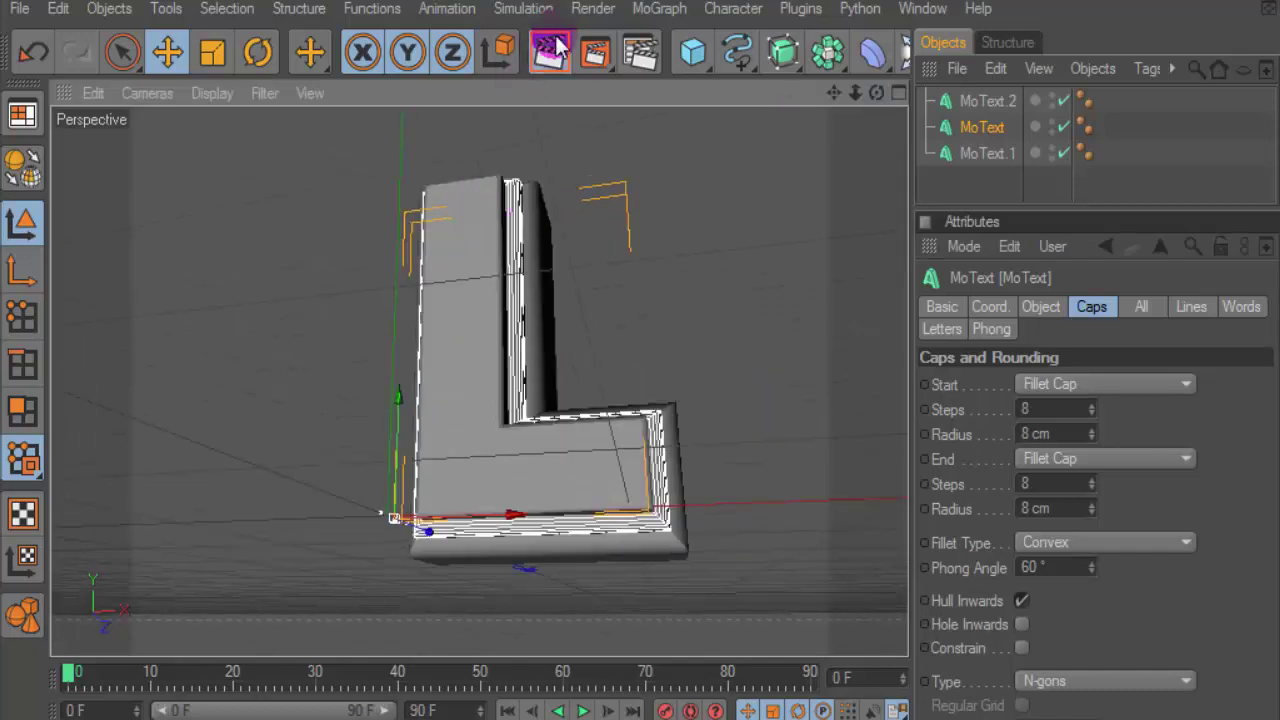
left_click(549, 52)
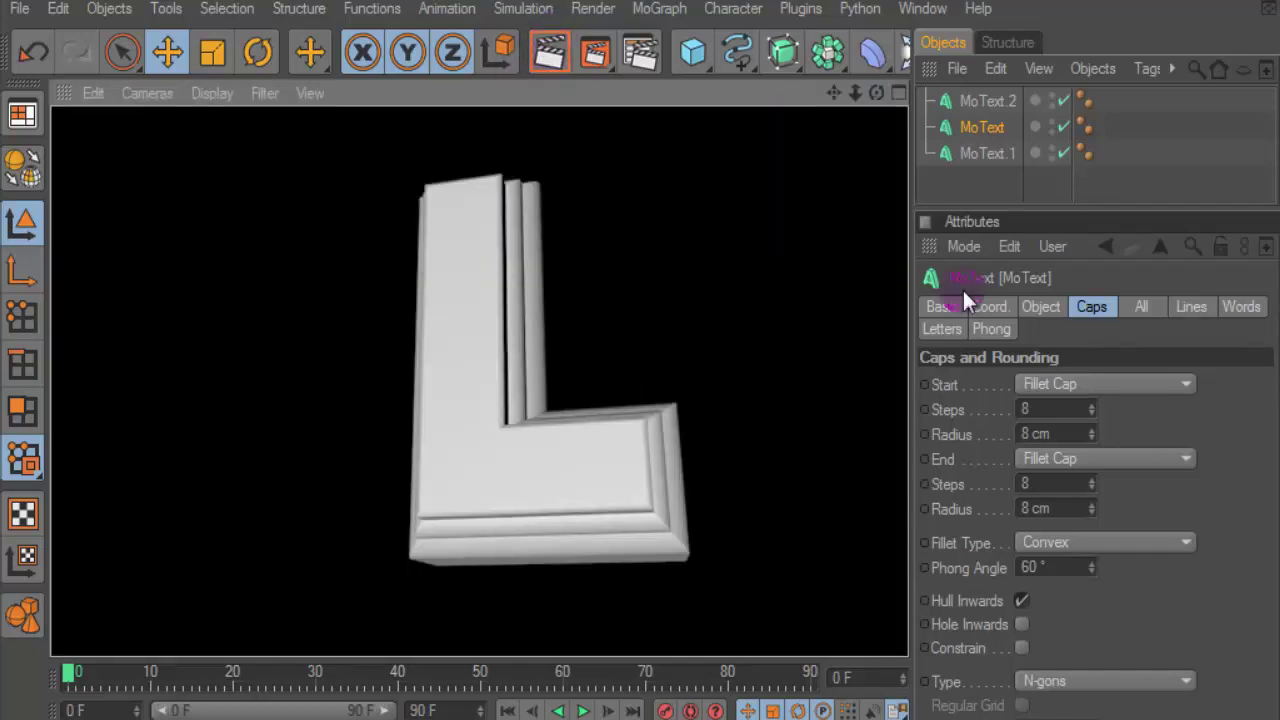
Switch the fillet type of MoText.1 and MoText to Half Circle and re-render.
left_click(982, 153)
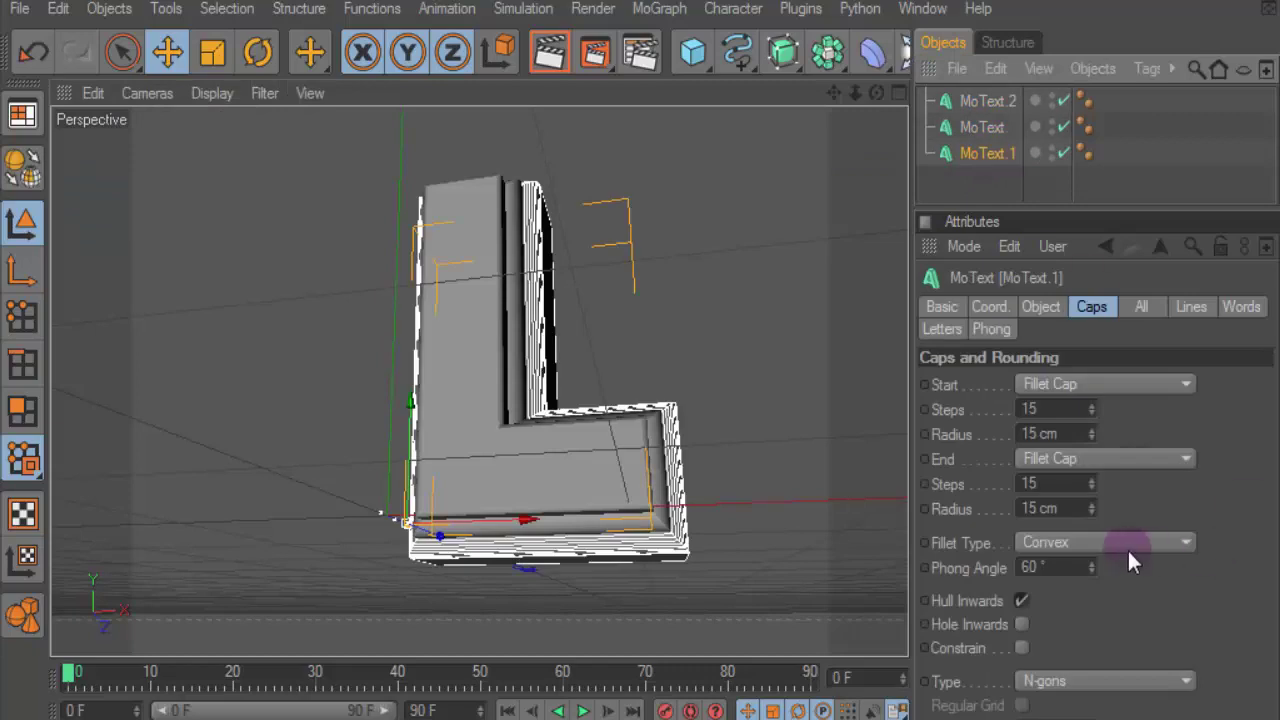
left_click(1127, 548)
left_click(1066, 643)
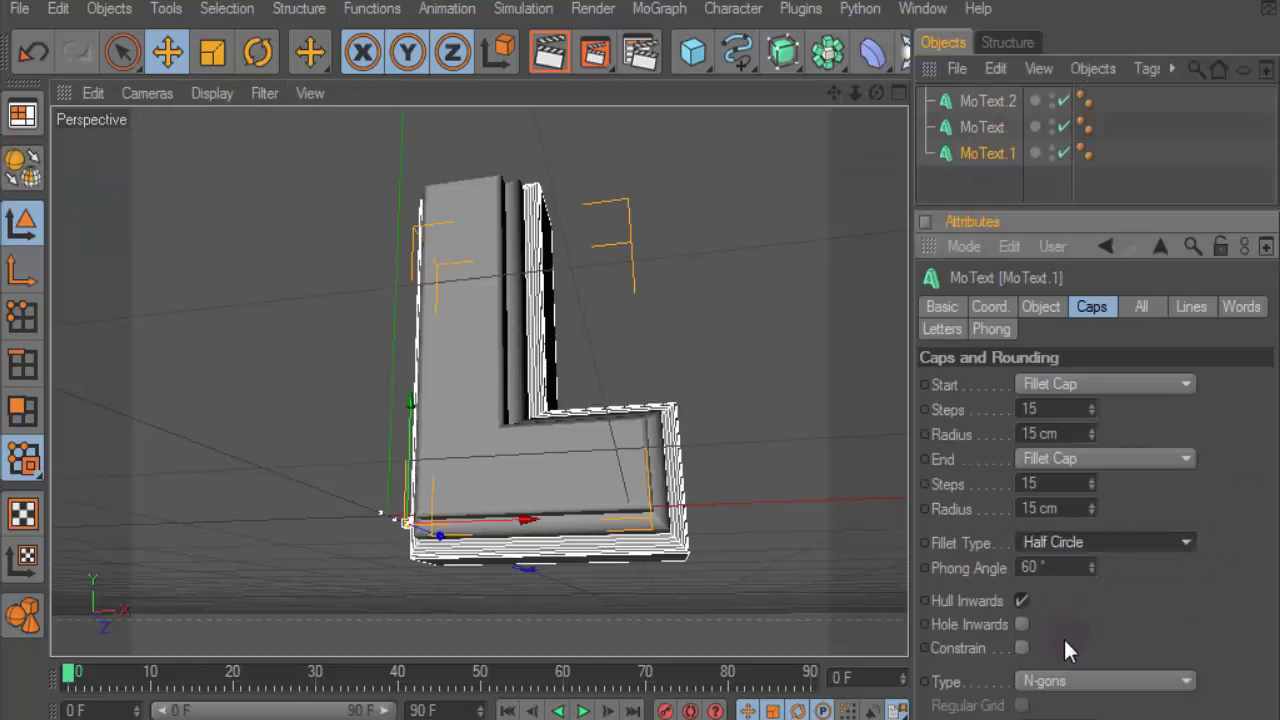
left_click(975, 127)
left_click(1137, 546)
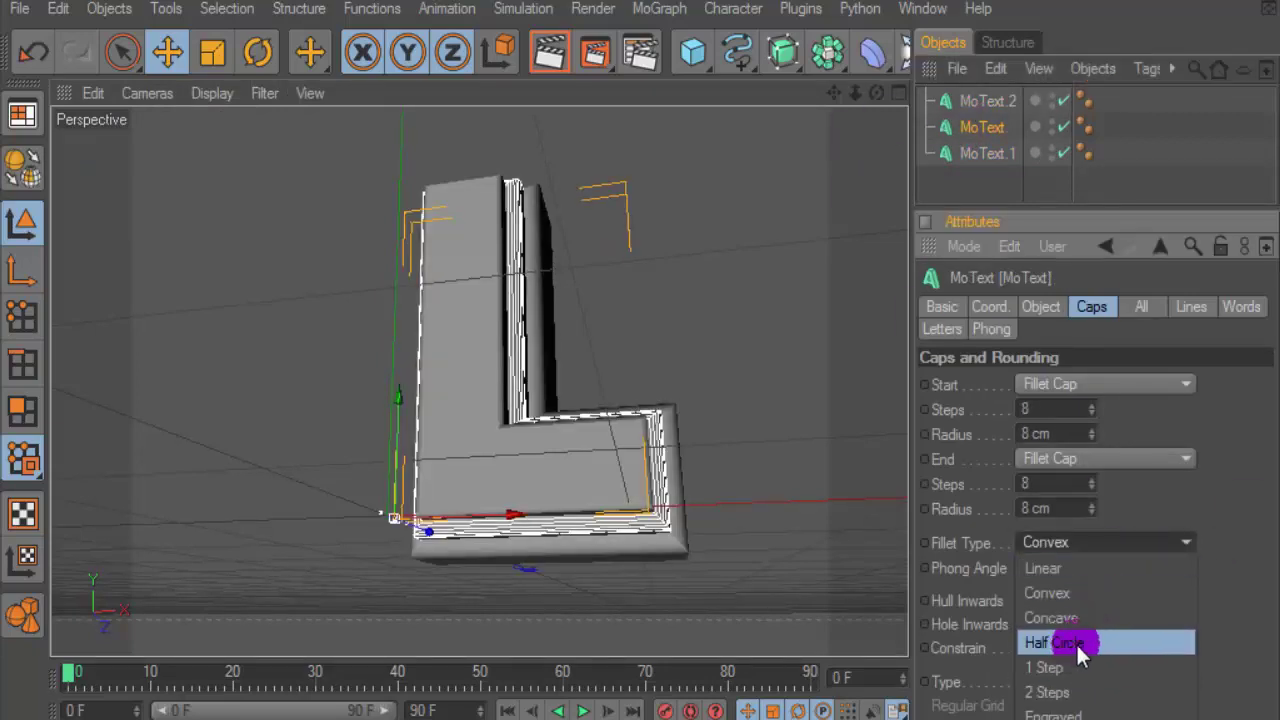
left_click(1076, 642)
left_click(551, 57)
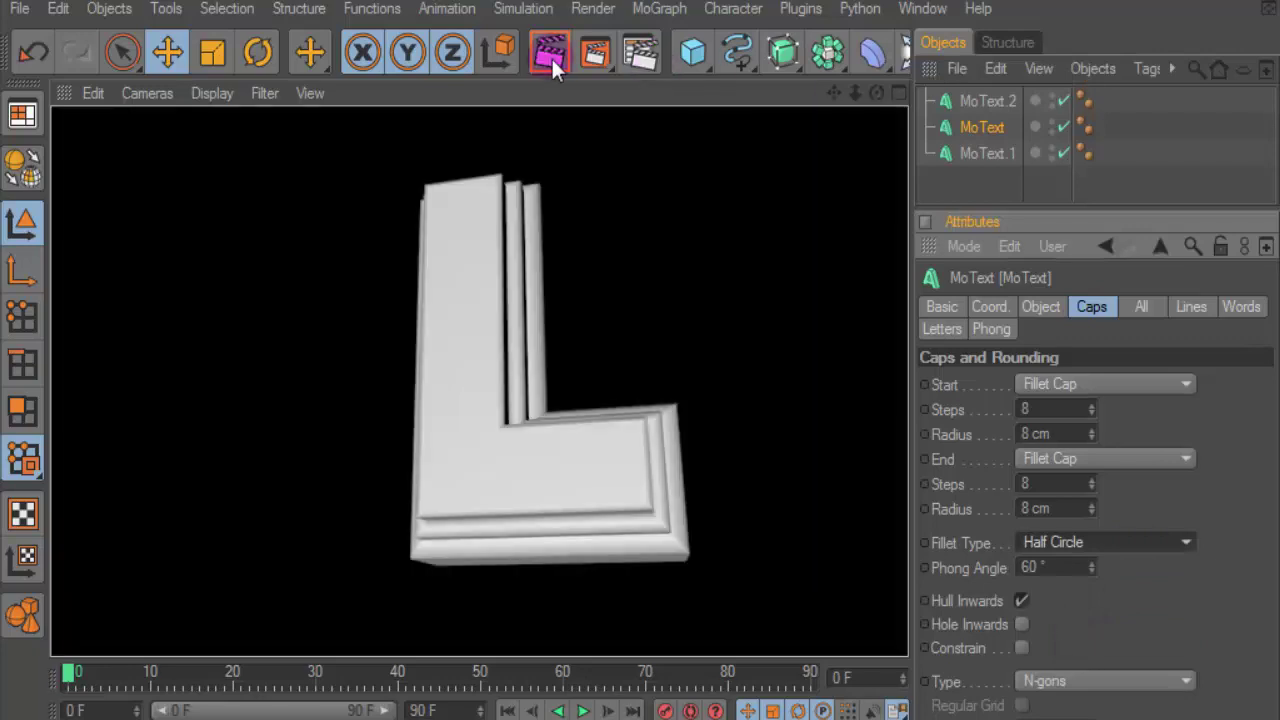
mouse_move(876, 92)
left_mouse_down()
mouse_move(820, 110)
mouse_move(860, 100)
left_mouse_up()
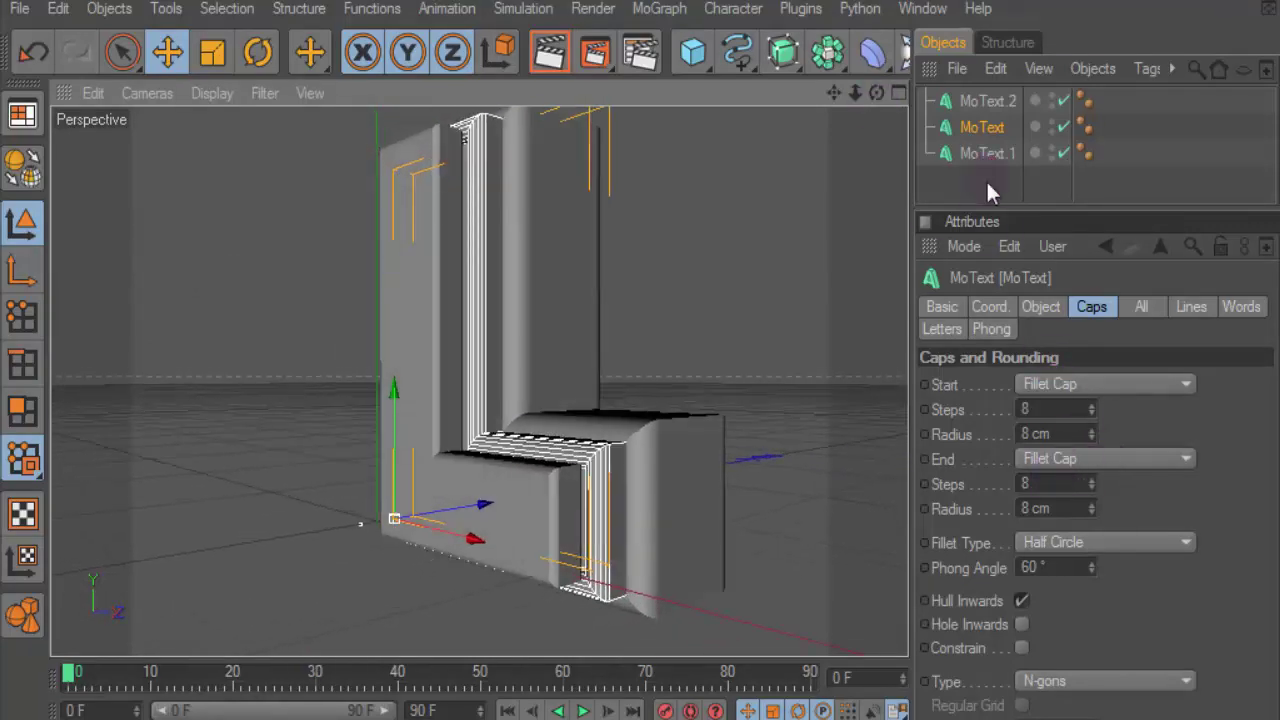
Set MoText.2's Caps fillet type to Half Circle.
left_click(985, 101)
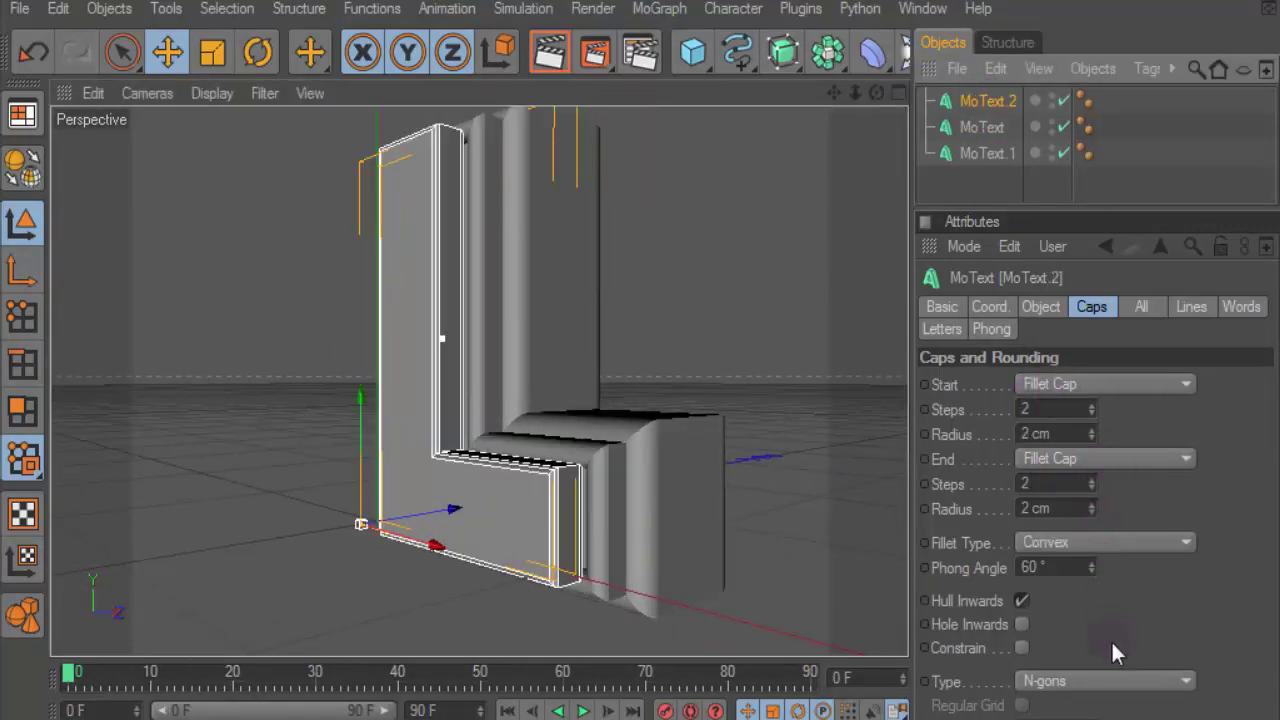
left_click(1104, 541)
left_click(1081, 645)
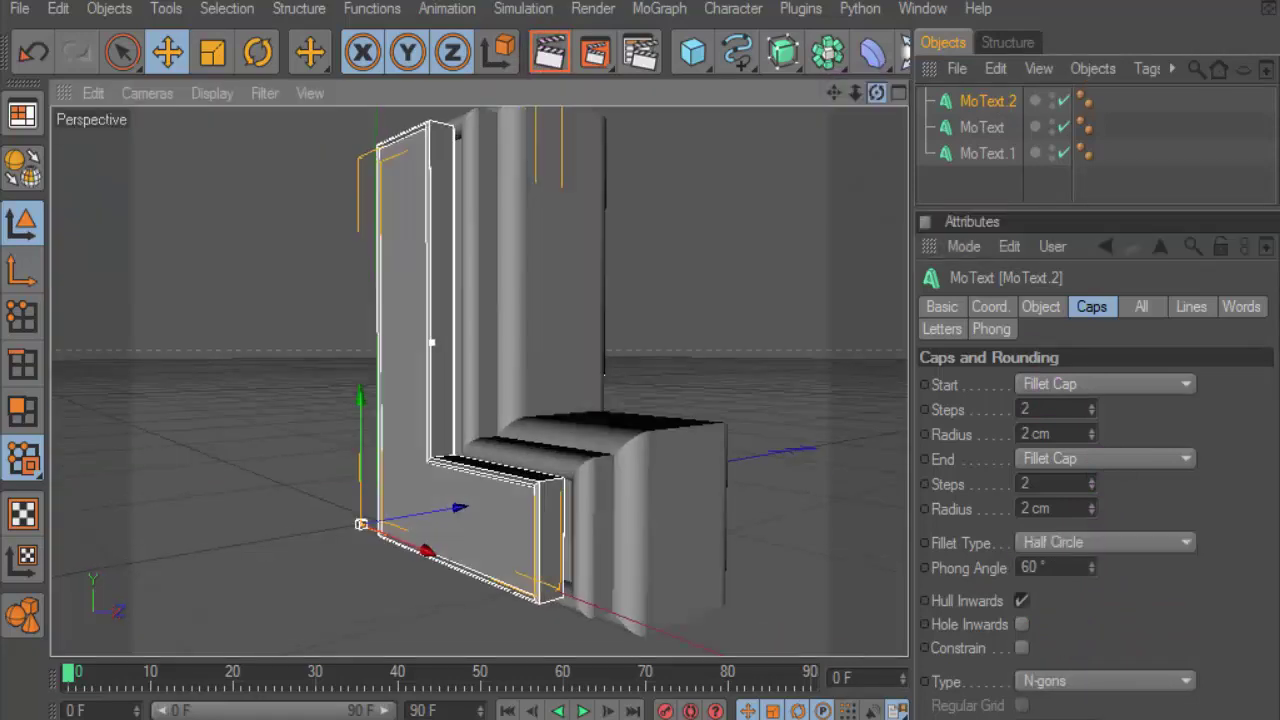
Shift MoText.2 about 2.5 cm along its depth axis and view the whole L.
left_click_drag(843, 101, 516, 501)
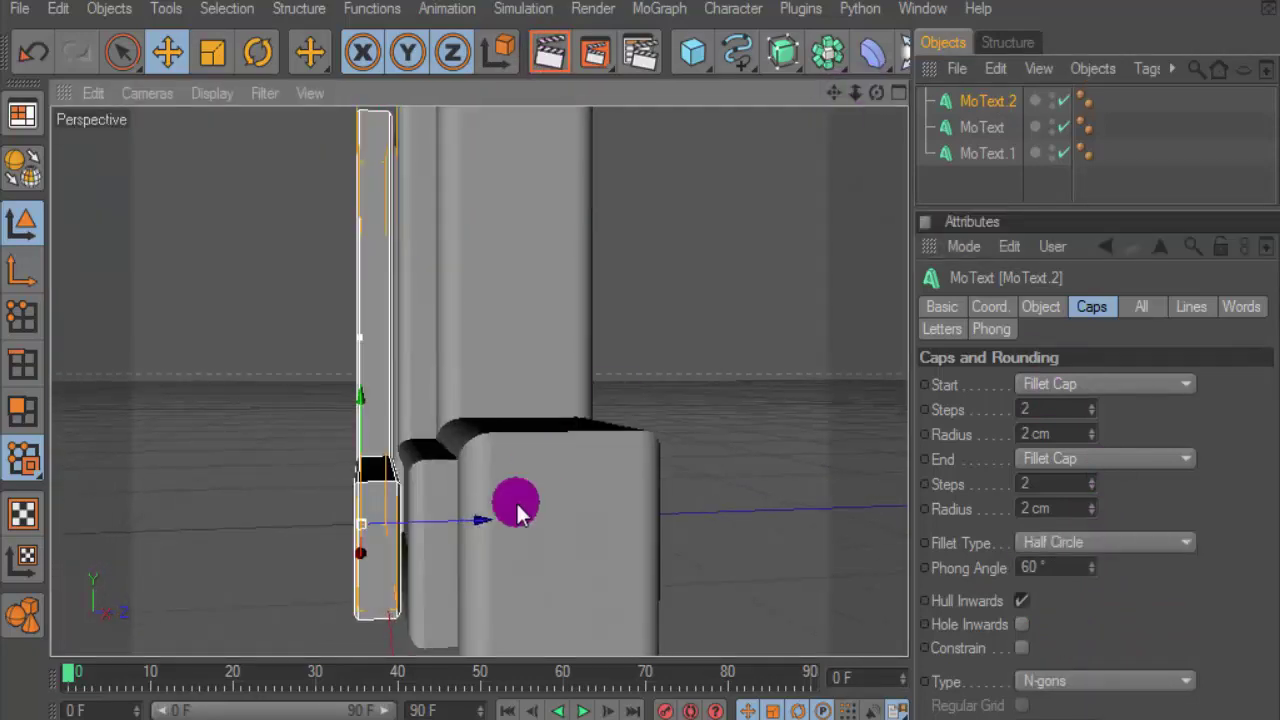
left_click_drag(361, 524, 372, 524)
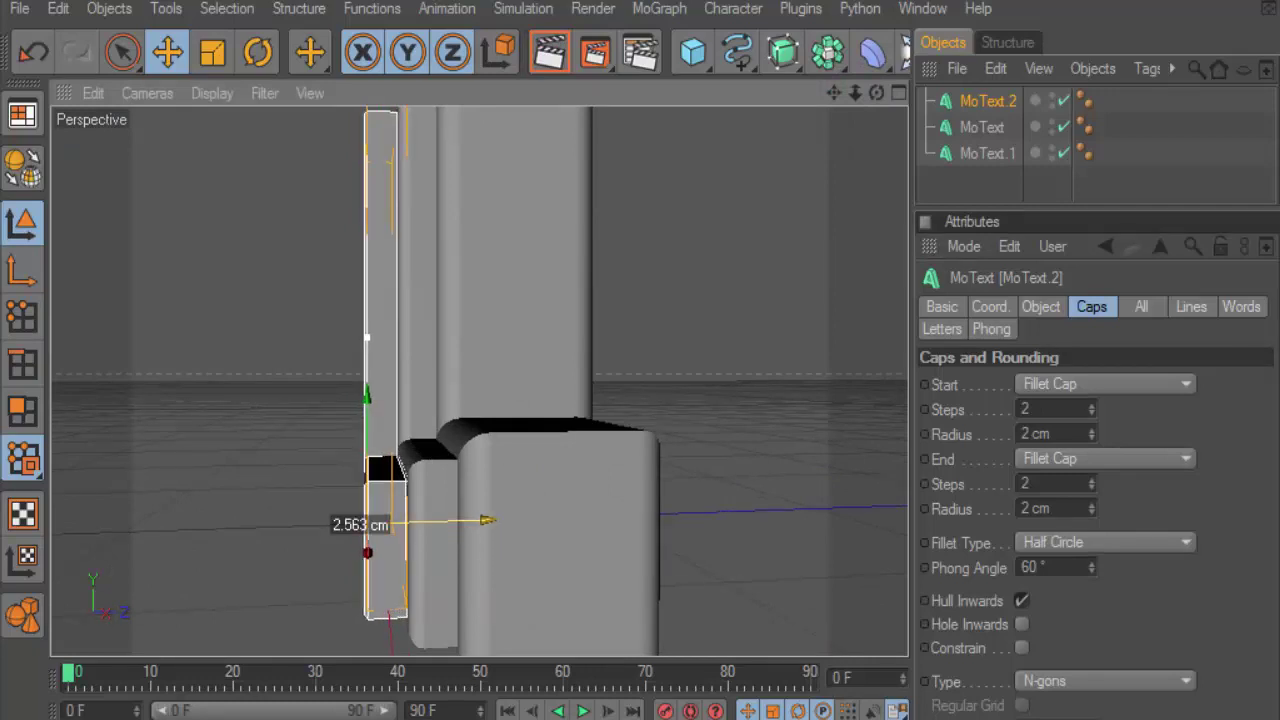
left_click_drag(876, 92, 920, 95)
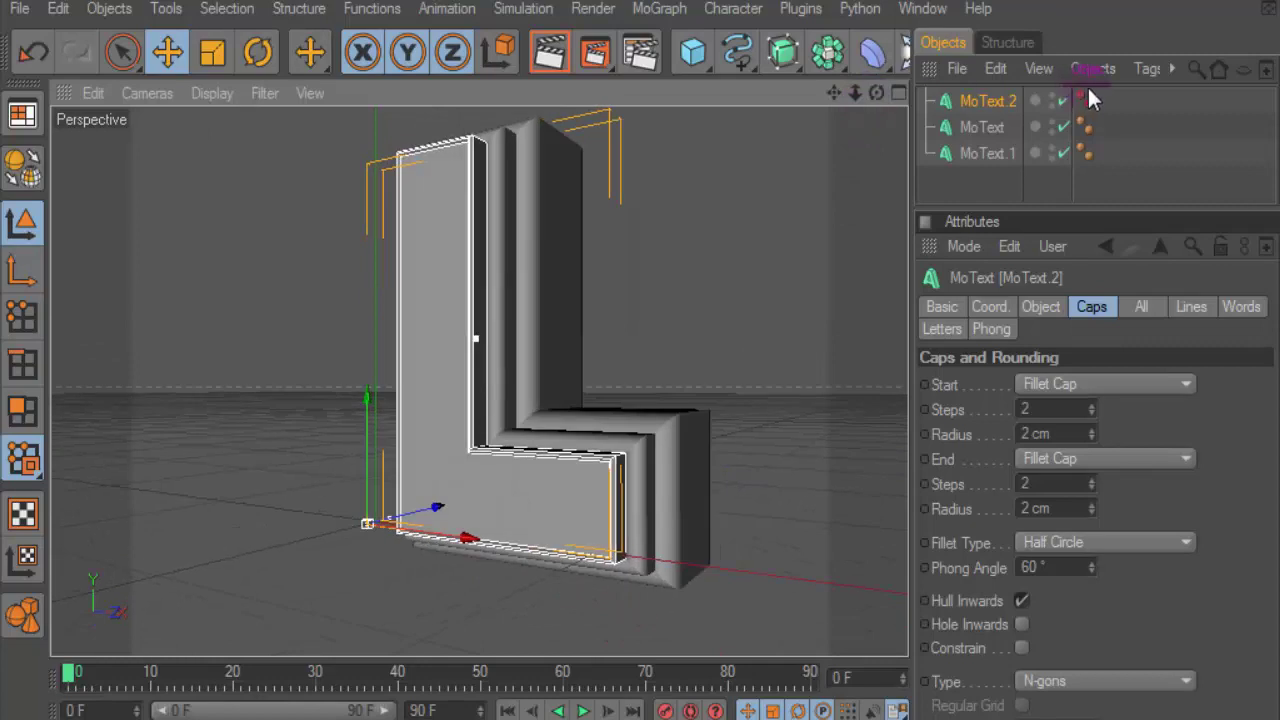
Set MoText.2's extrusion depth to 40 and slide it left along X.
left_click(1040, 306)
left_click(1015, 385)
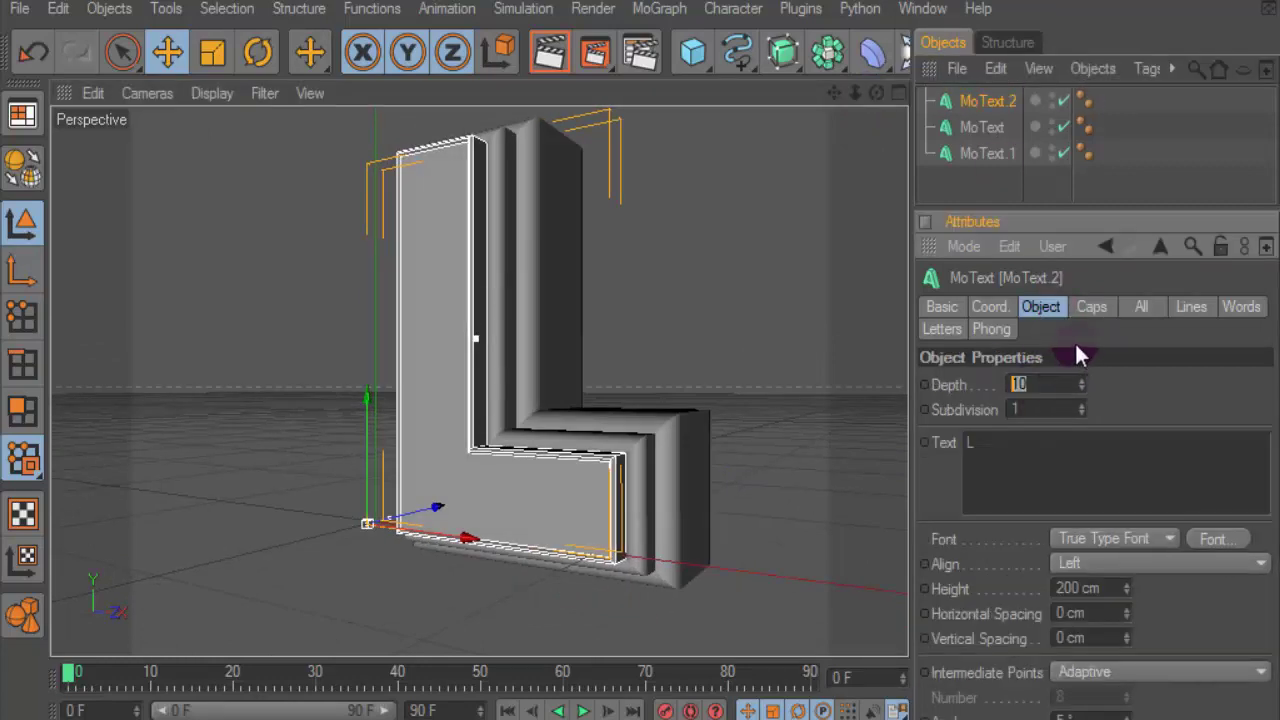
type("0")
key("Return")
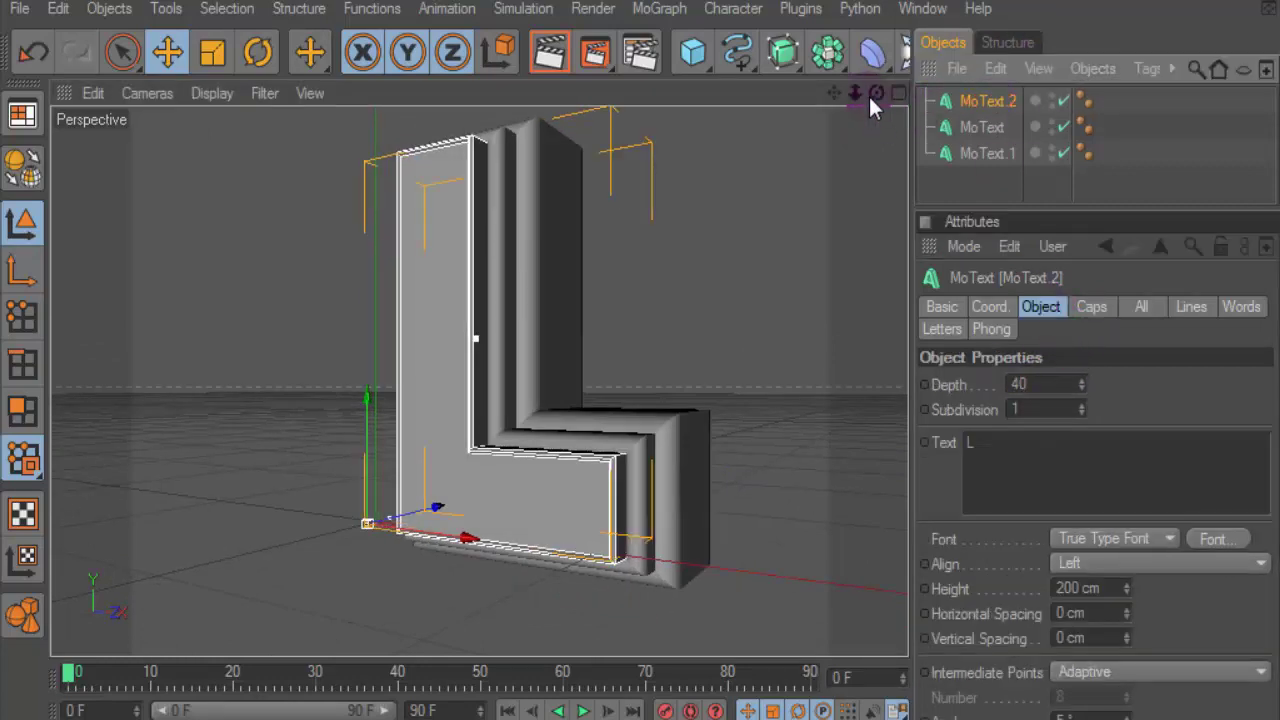
left_click_drag(874, 94, 860, 100)
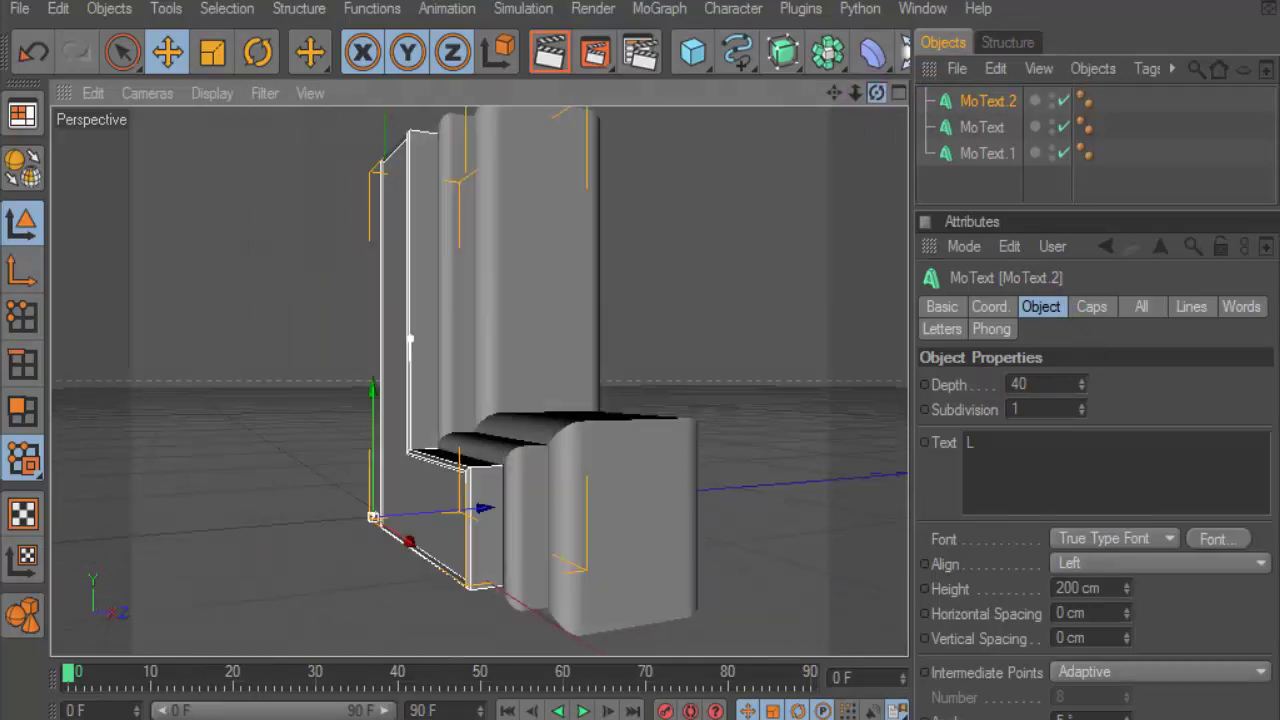
left_click_drag(414, 514, 335, 518)
Change MoText.2's depth to 20 and slide it back right along X.
left_click(1040, 384)
type("20")
key("Return")
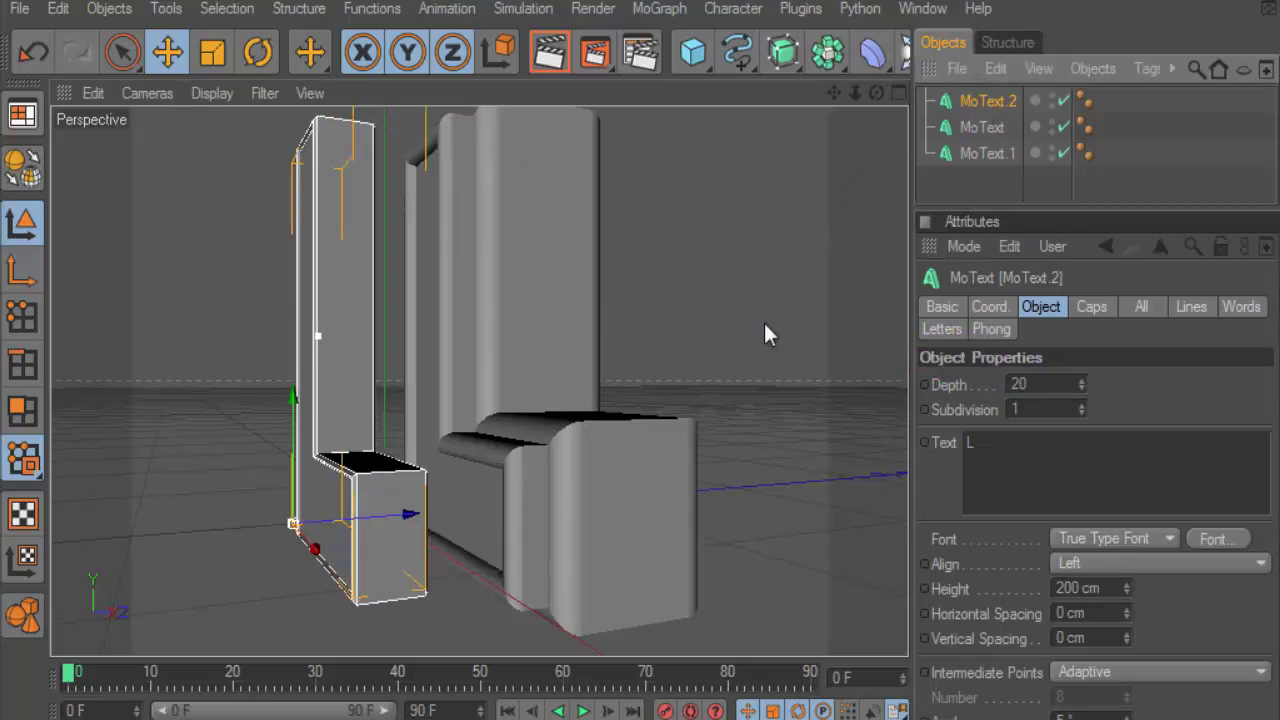
left_click_drag(410, 514, 465, 510)
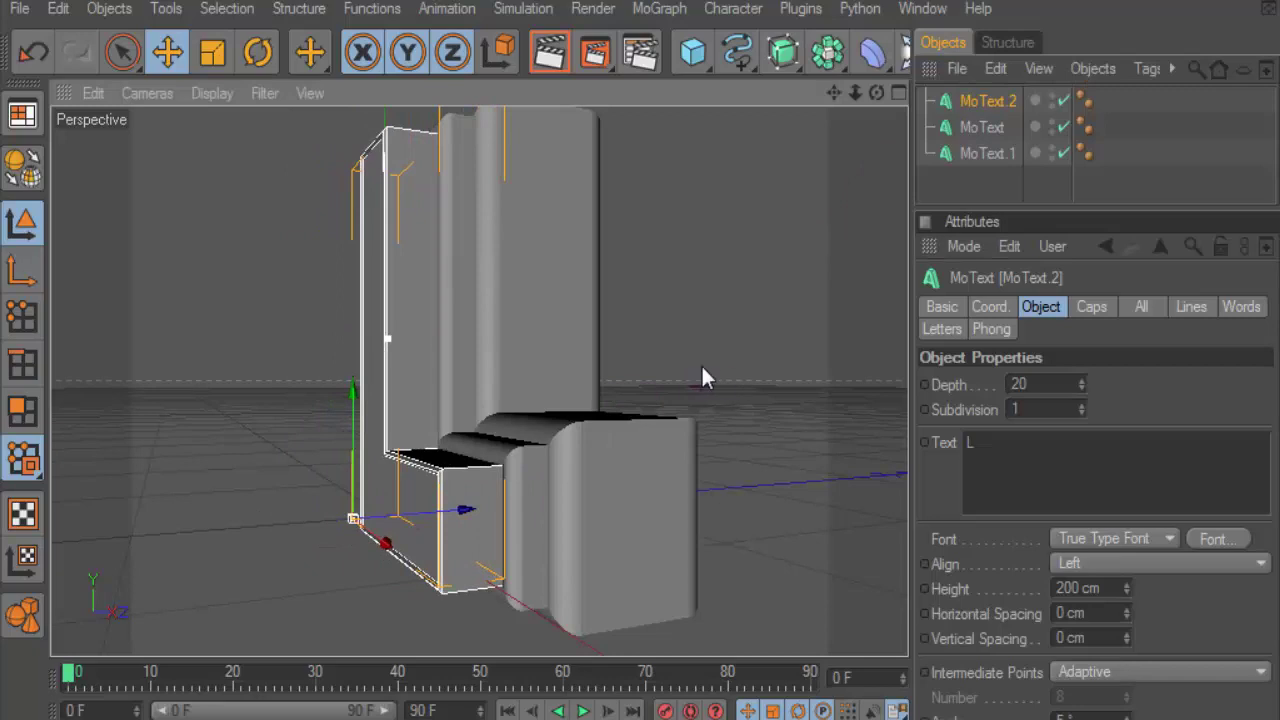
Set MoText.2's depth to 15, nudge it right along X, and render a preview.
left_click(1040, 385)
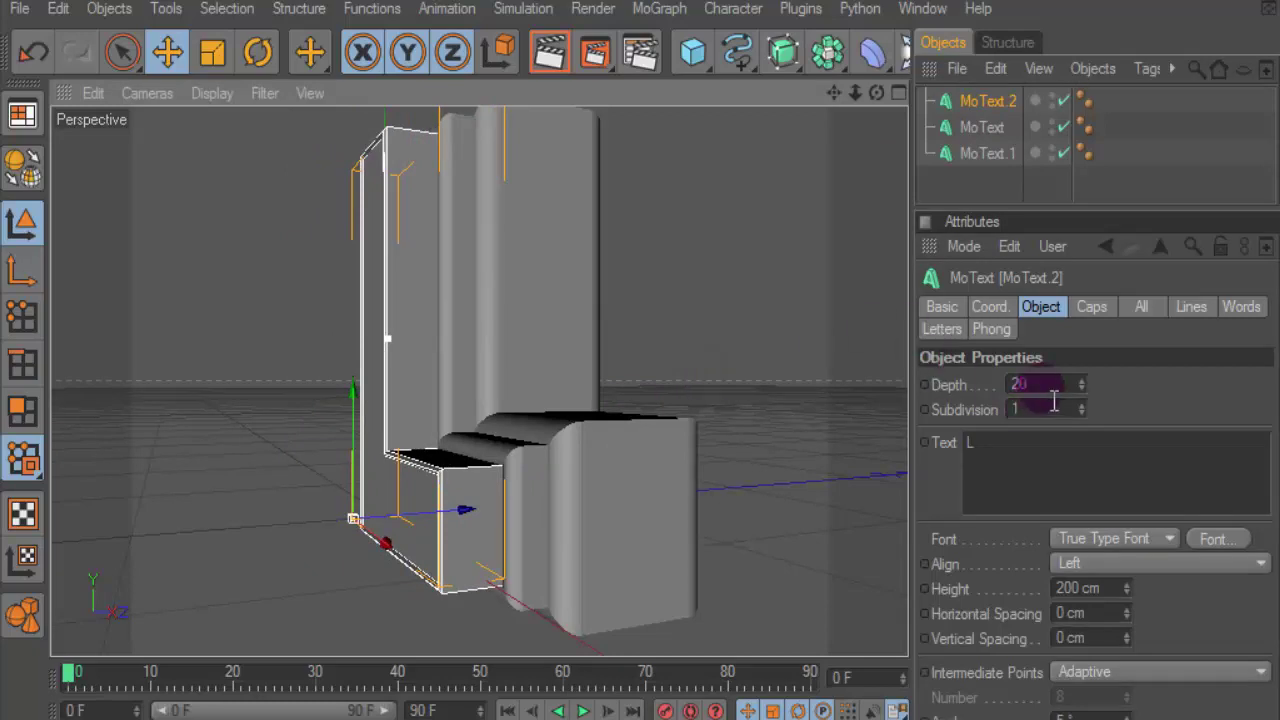
type("15")
key("Return")
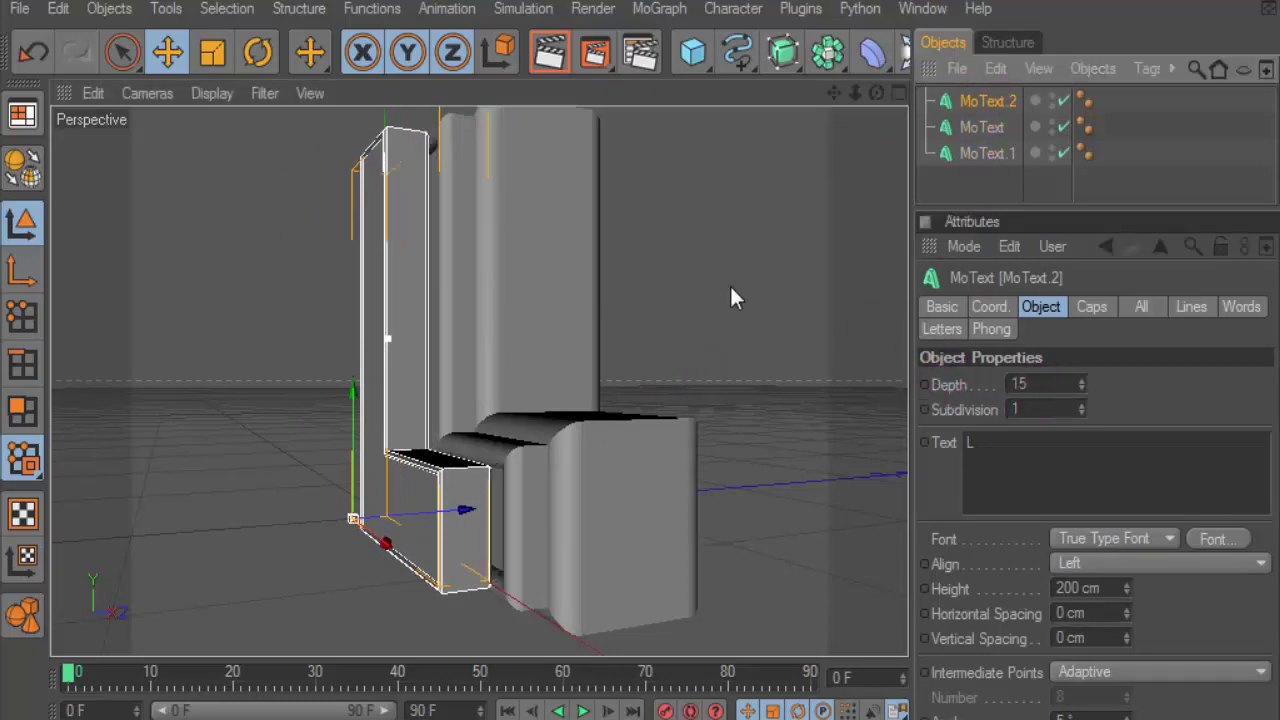
mouse_move(458, 509)
left_mouse_down()
mouse_move(476, 510)
mouse_move(526, 146)
left_mouse_up()
key("ctrl+r")
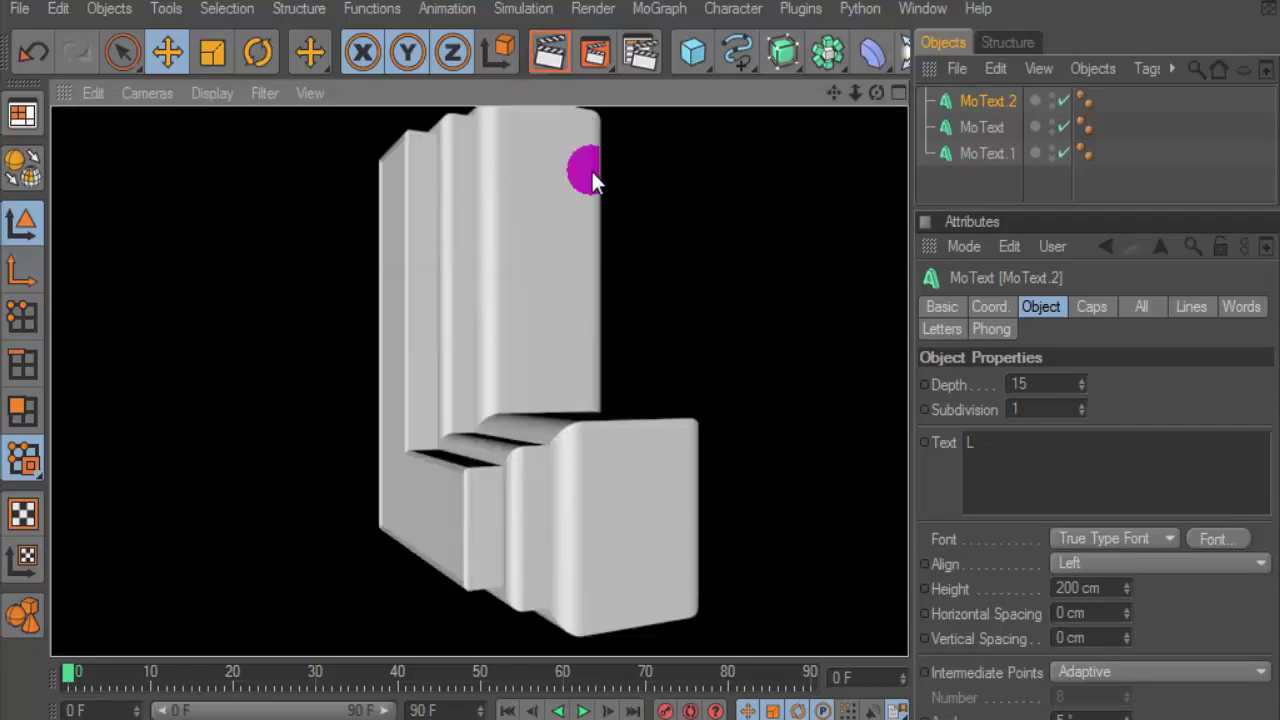
left_click(621, 493)
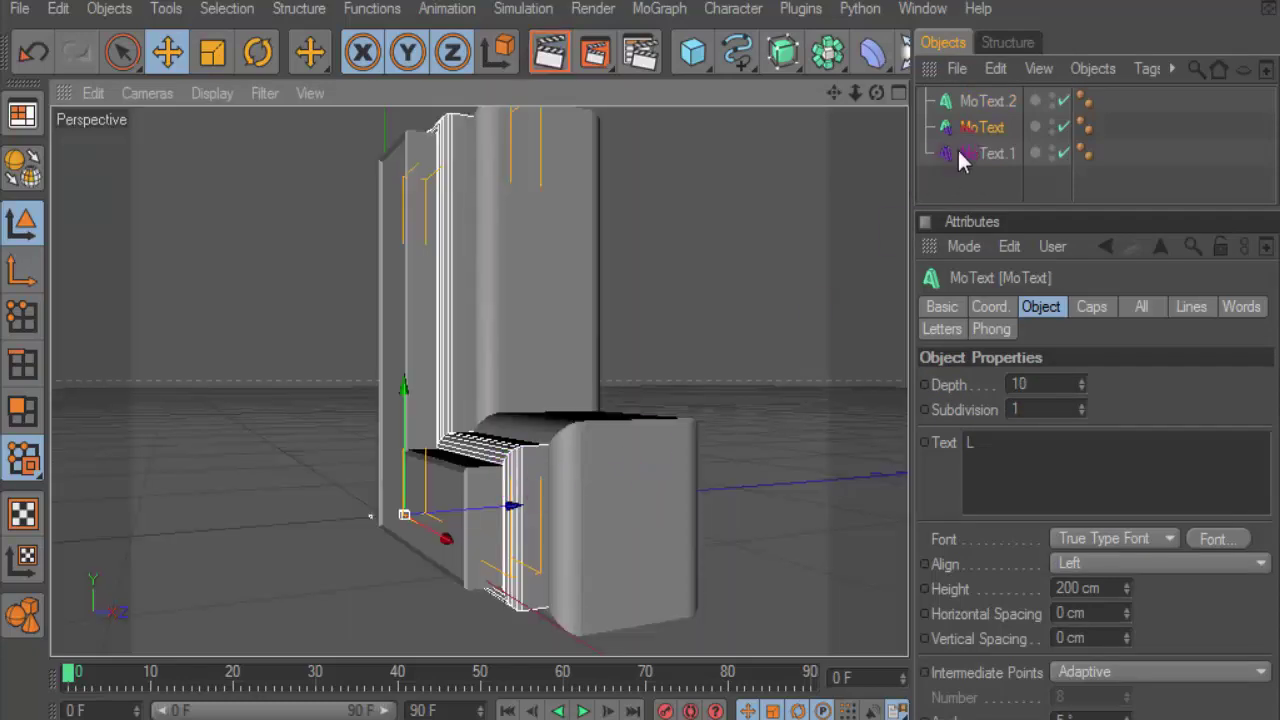
Slide MoText about 5 cm and MoText.2 about 5.5 cm along X, then render a preview.
left_click(990, 153)
left_click(990, 128)
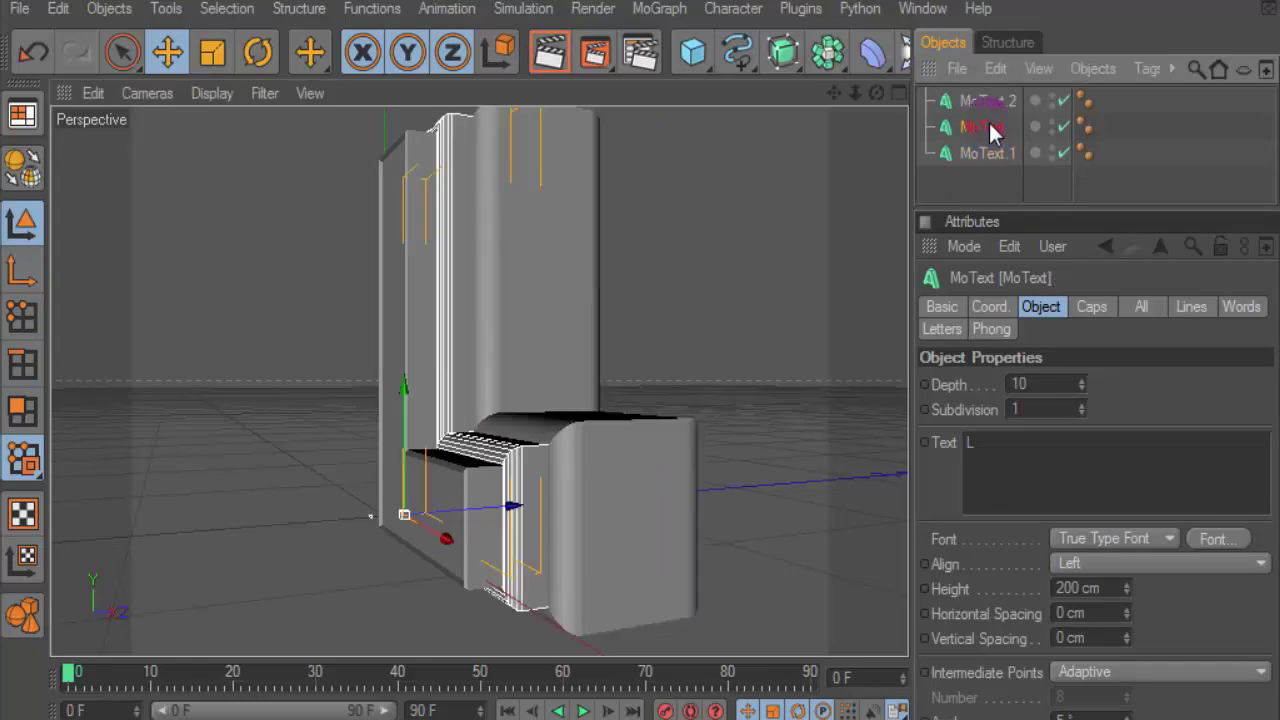
mouse_move(512, 505)
left_mouse_down()
mouse_move(527, 505)
mouse_move(471, 509)
left_mouse_up()
left_click(985, 101)
left_click_drag(876, 92, 830, 95)
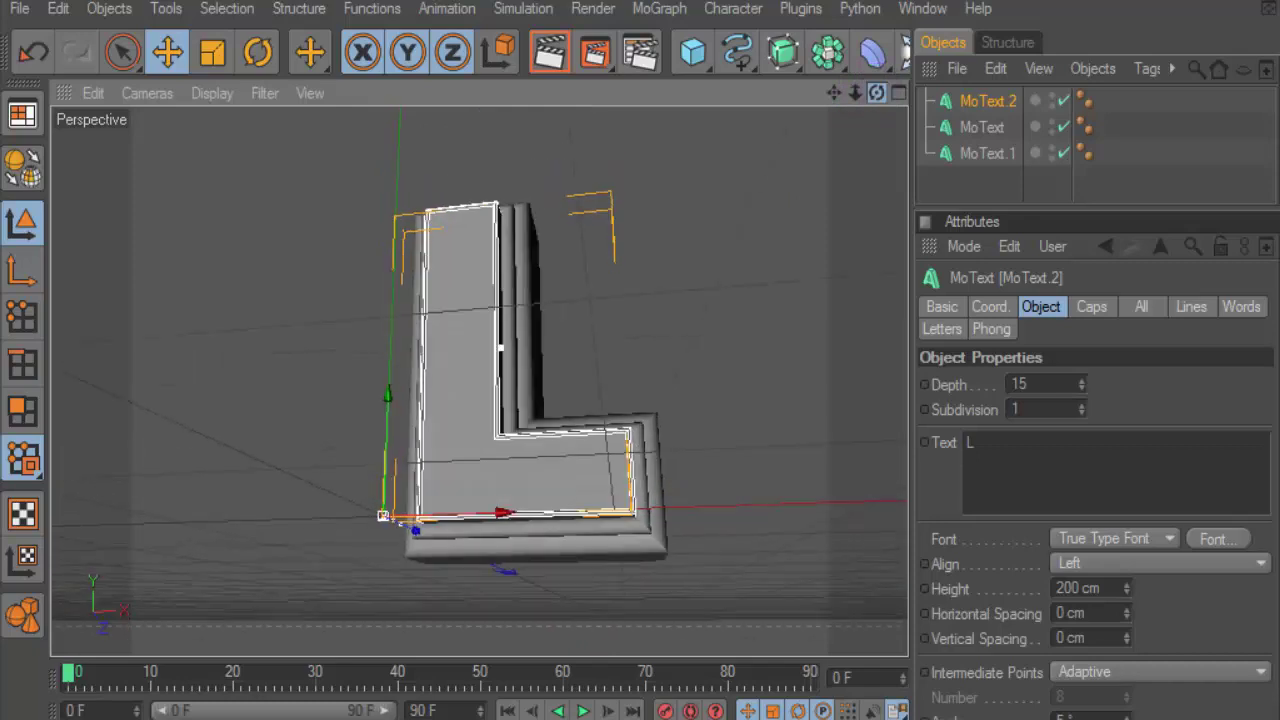
left_click(549, 52)
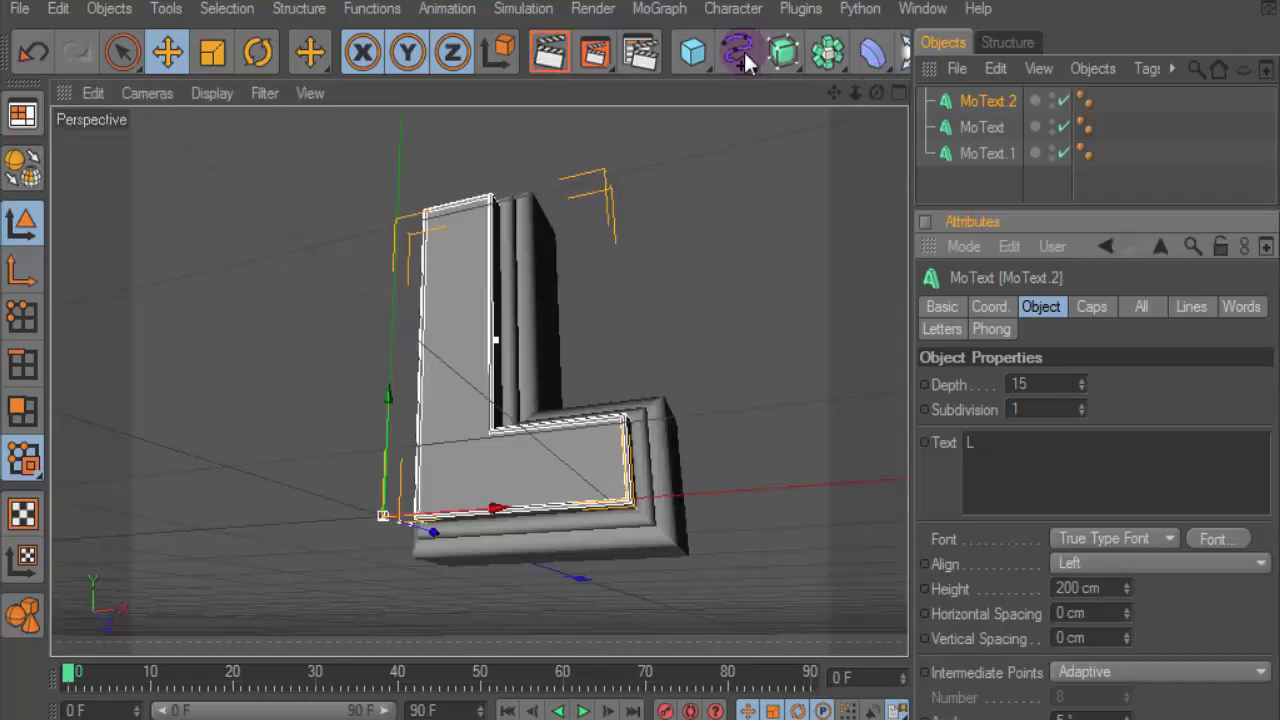
Add a Text spline reading 'L' in the Aquawax font.
left_click(740, 52)
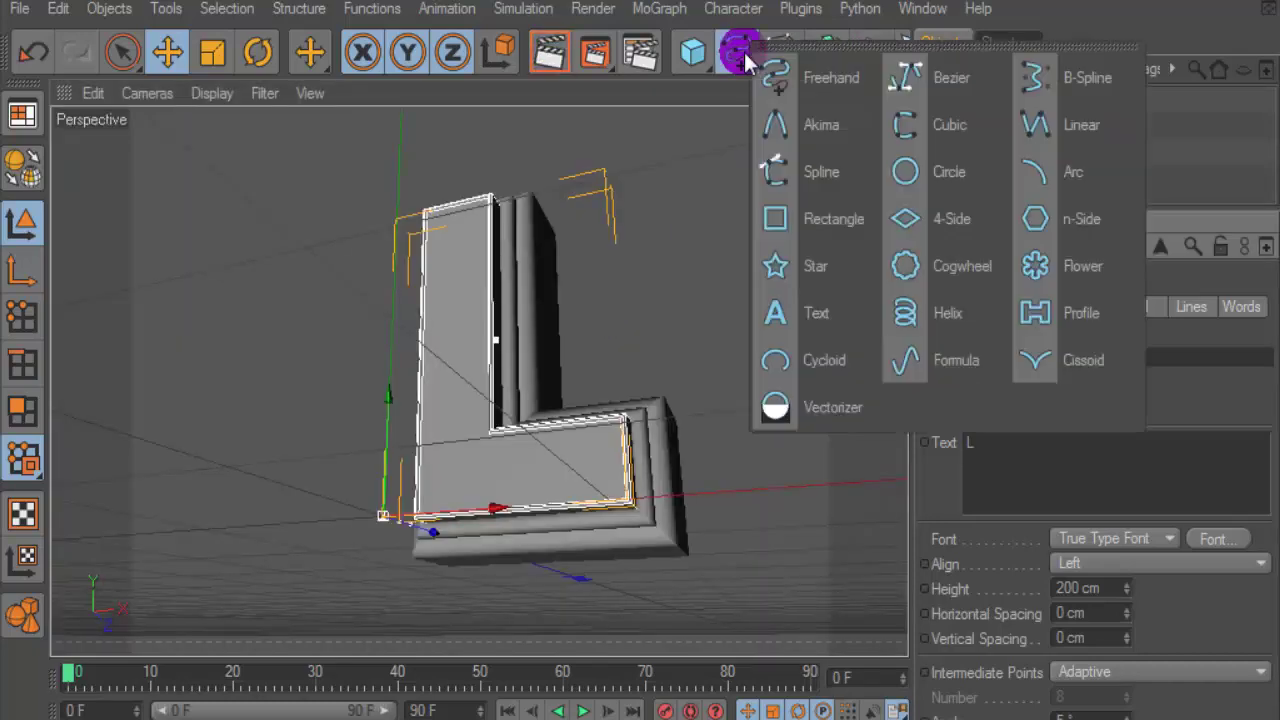
left_click(780, 312)
double_click(1019, 434)
type("L")
left_click(1214, 457)
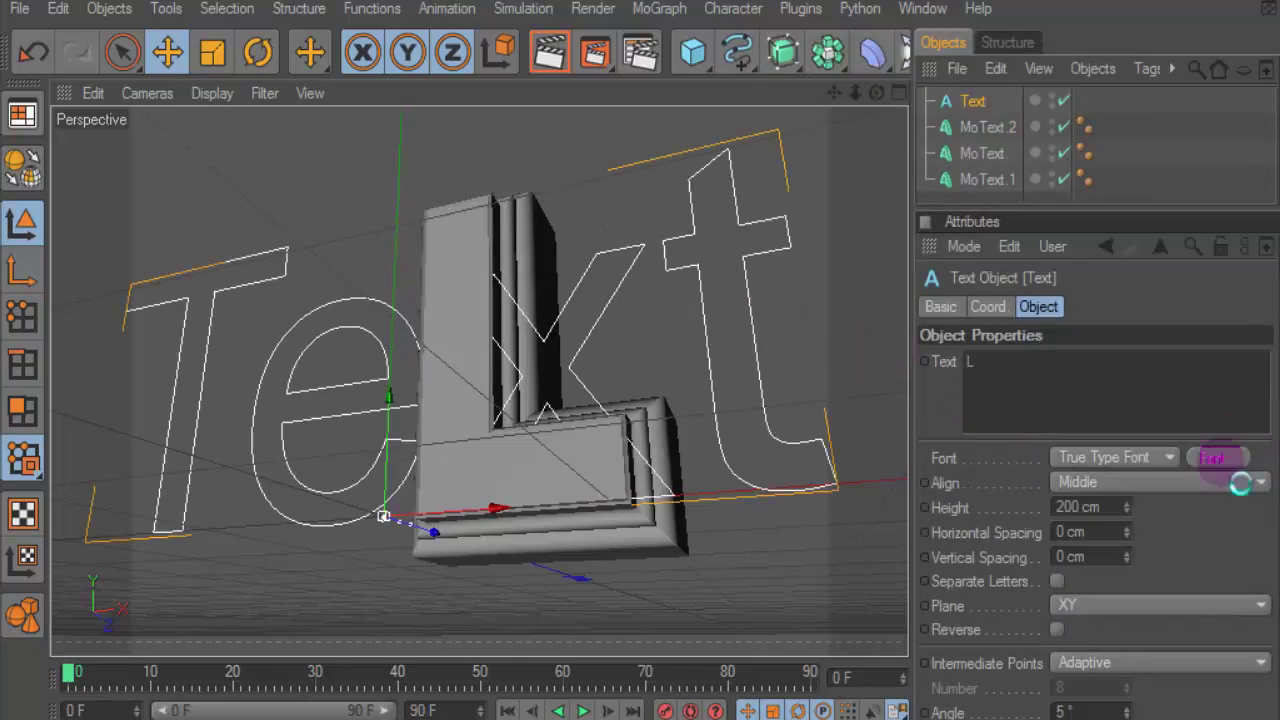
type("AQ")
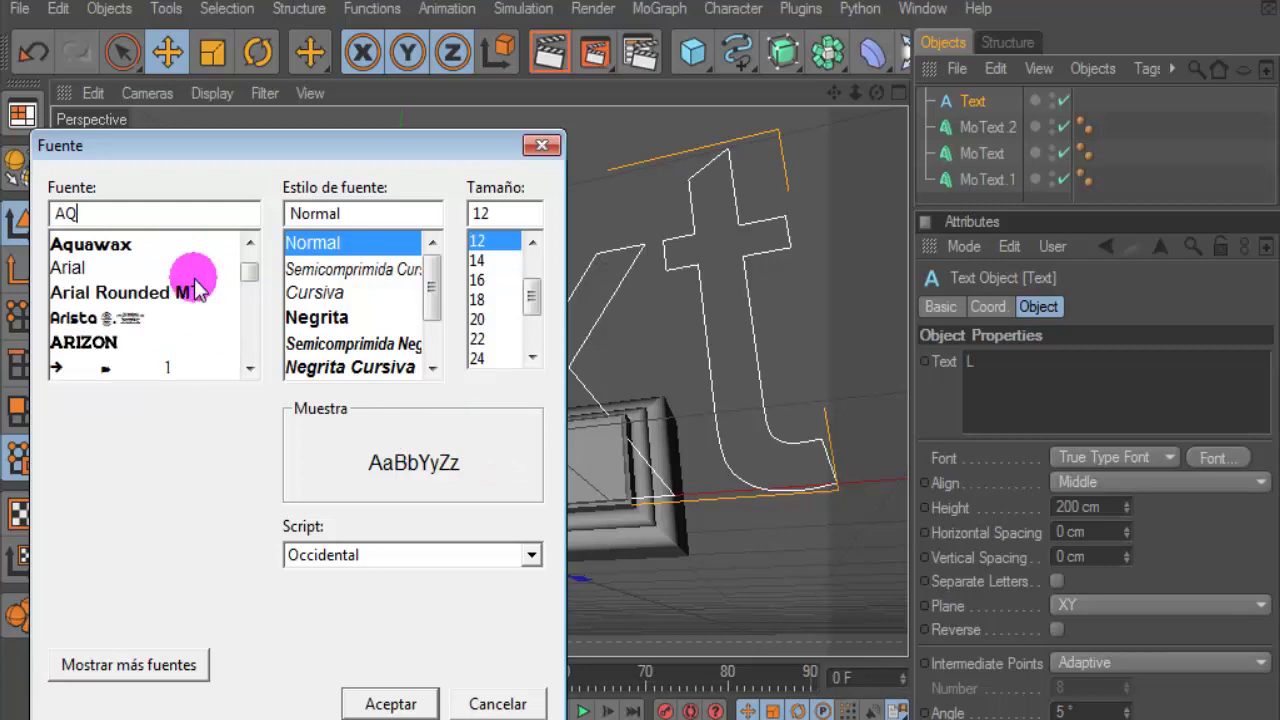
left_click(135, 246)
left_click(395, 702)
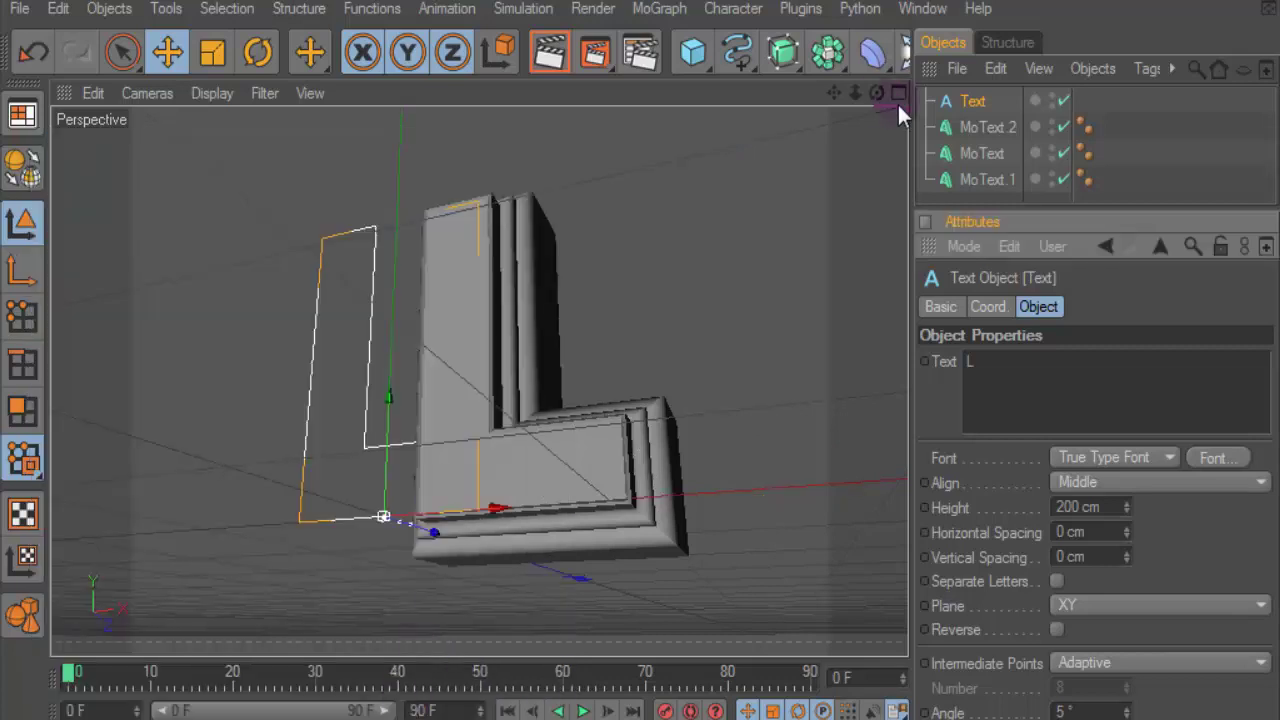
In the Front view, move the L text about 36 cm to the right.
left_click(899, 97)
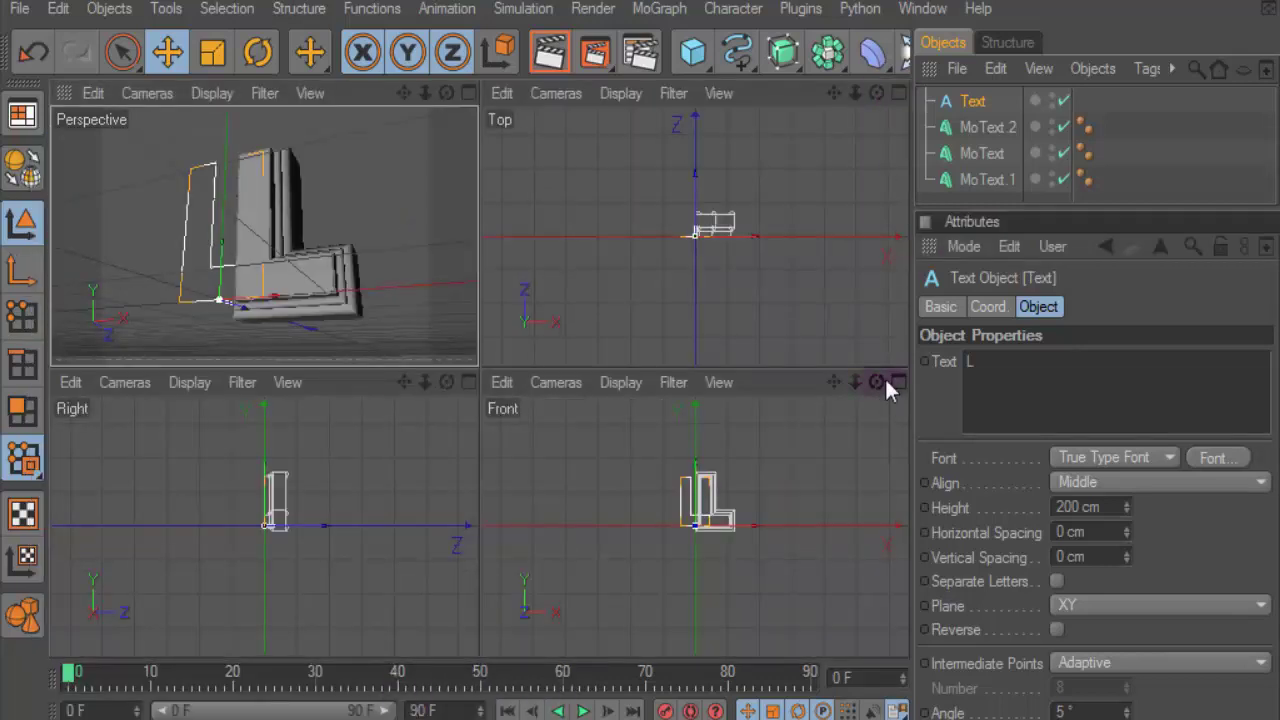
left_click(898, 382)
scroll(733, 257, "up", 2)
scroll(734, 260, "up", 3)
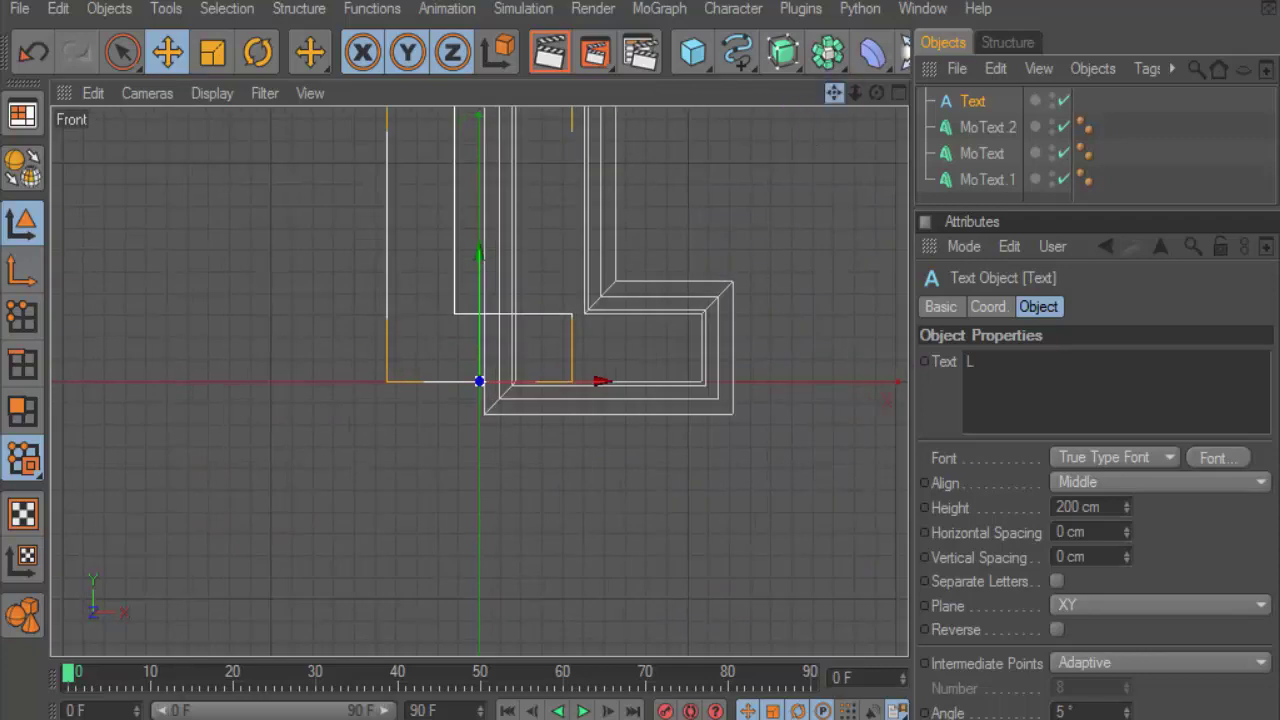
left_click_drag(835, 92, 774, 234)
left_click_drag(522, 526, 668, 524)
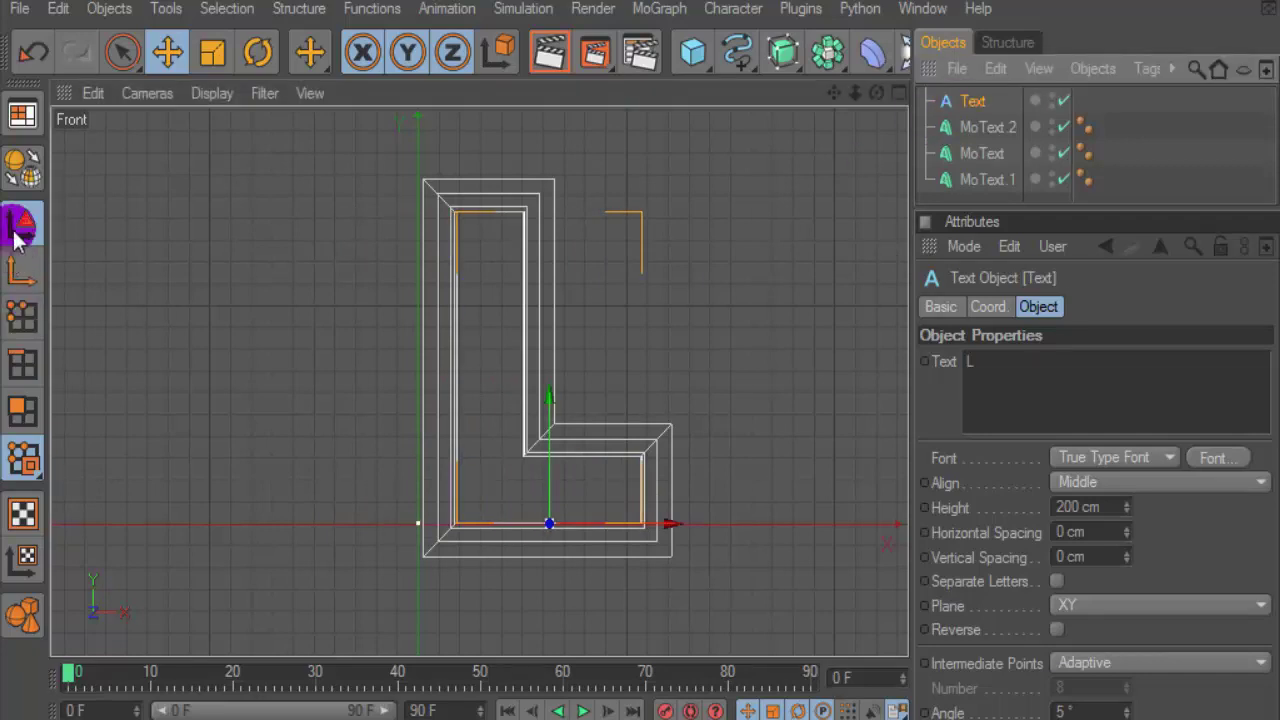
Make the L text an editable spline and switch to Points mode.
left_click(22, 166)
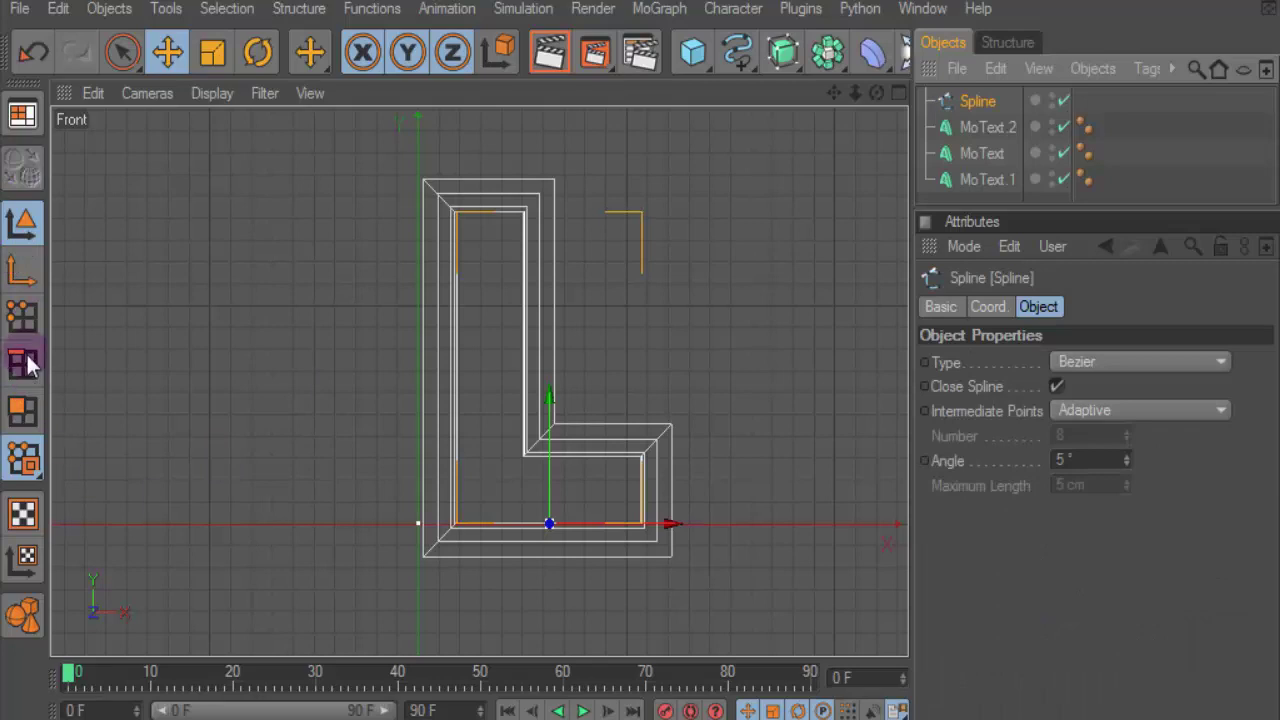
left_click(22, 316)
scroll(527, 425, "up", 2)
Create a 5 cm inset outline of the L spline as a new object, Spline.1.
right_click(484, 371)
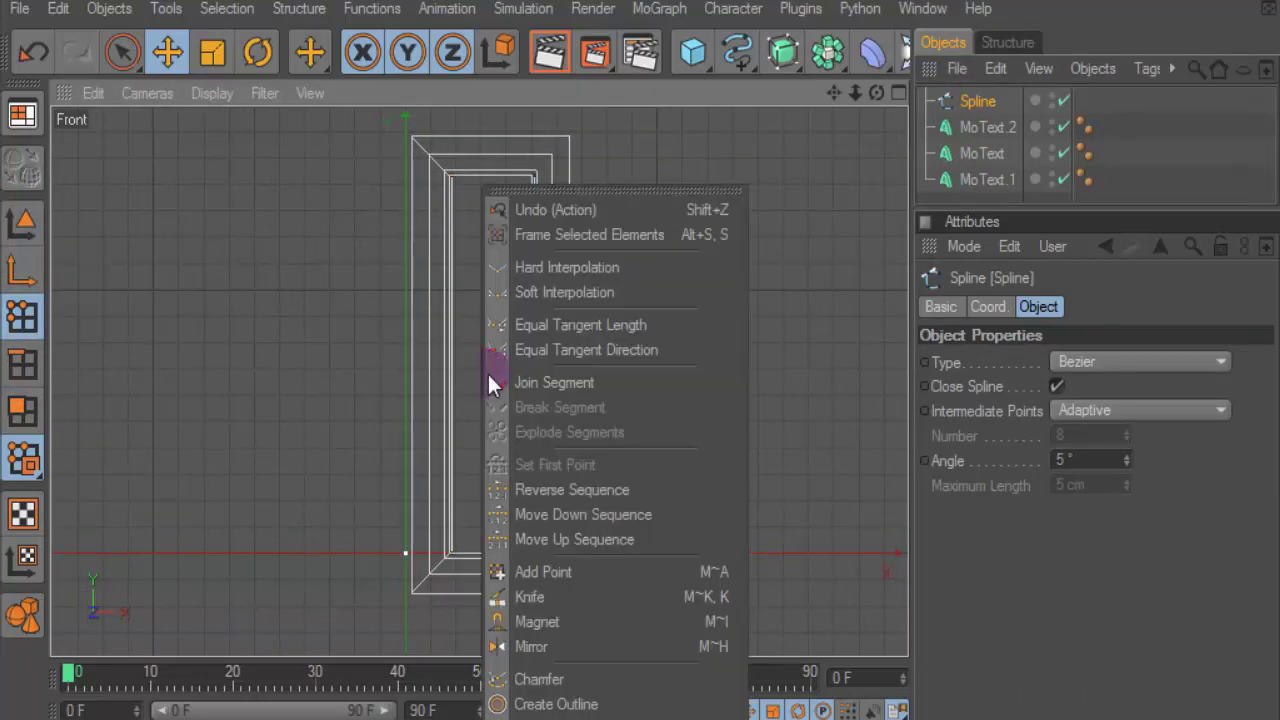
left_click(548, 702)
left_click(932, 334)
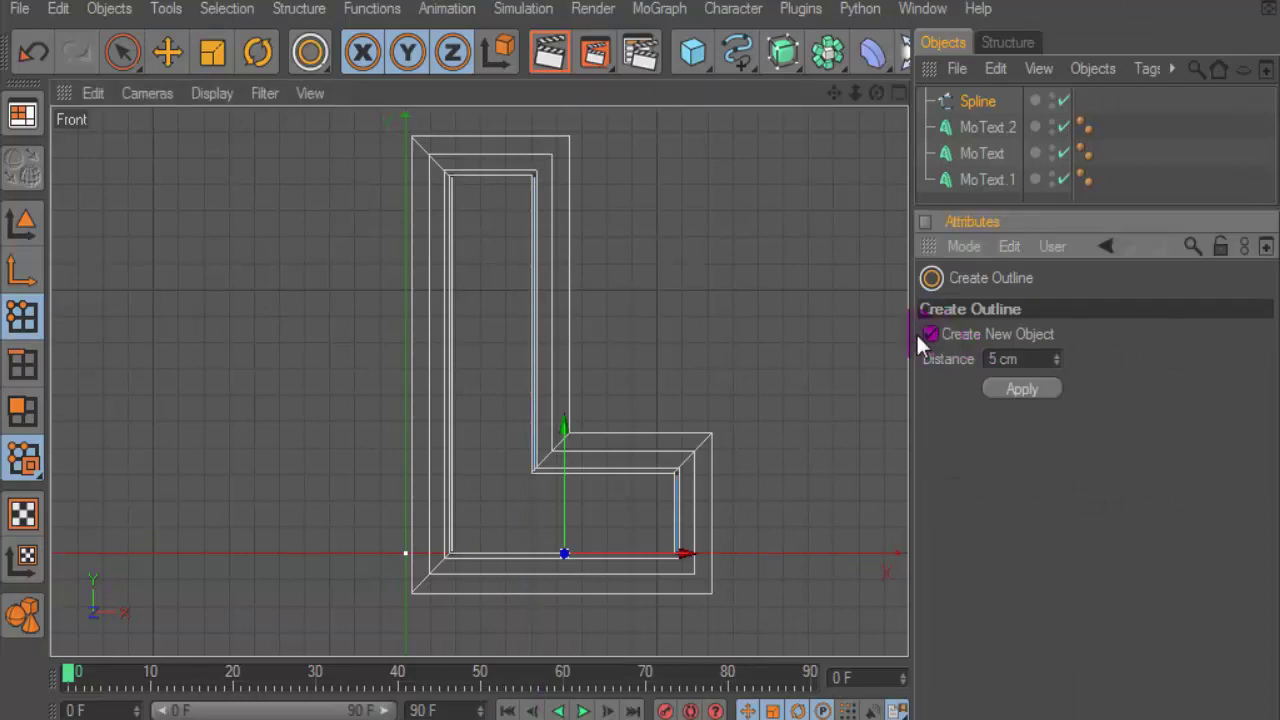
left_click_drag(644, 327, 600, 330)
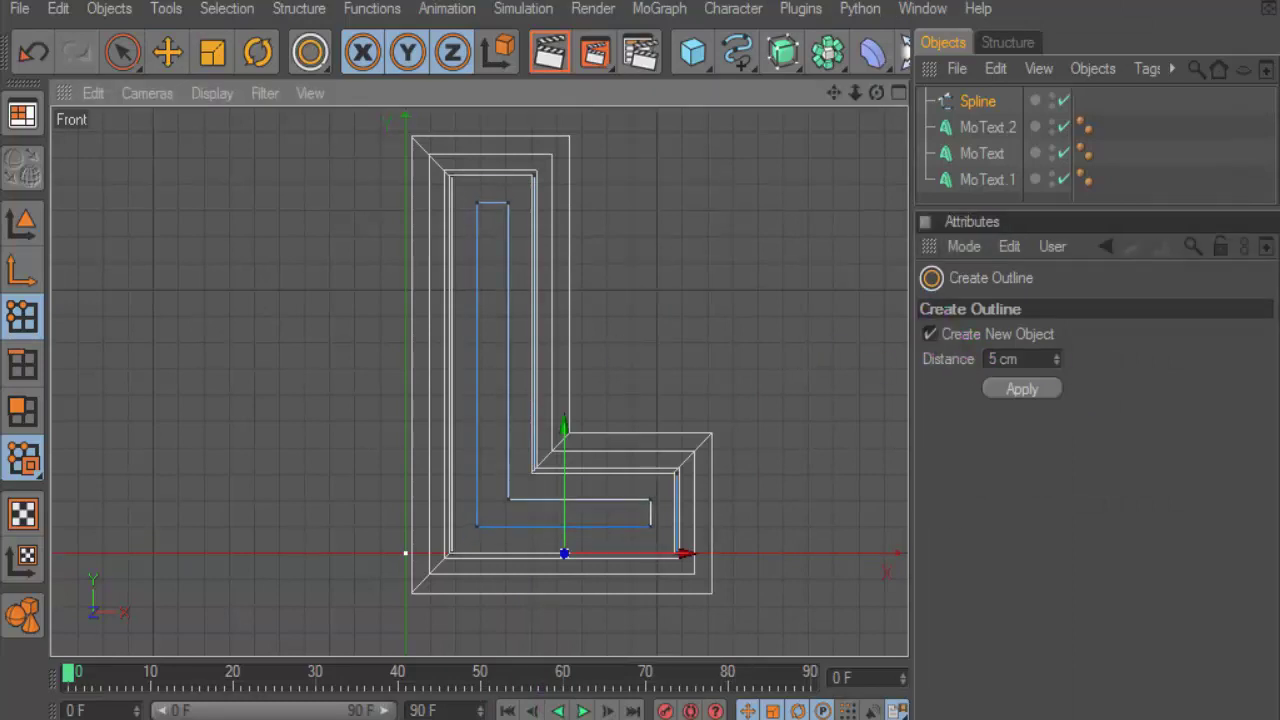
left_click_drag(600, 330, 590, 330)
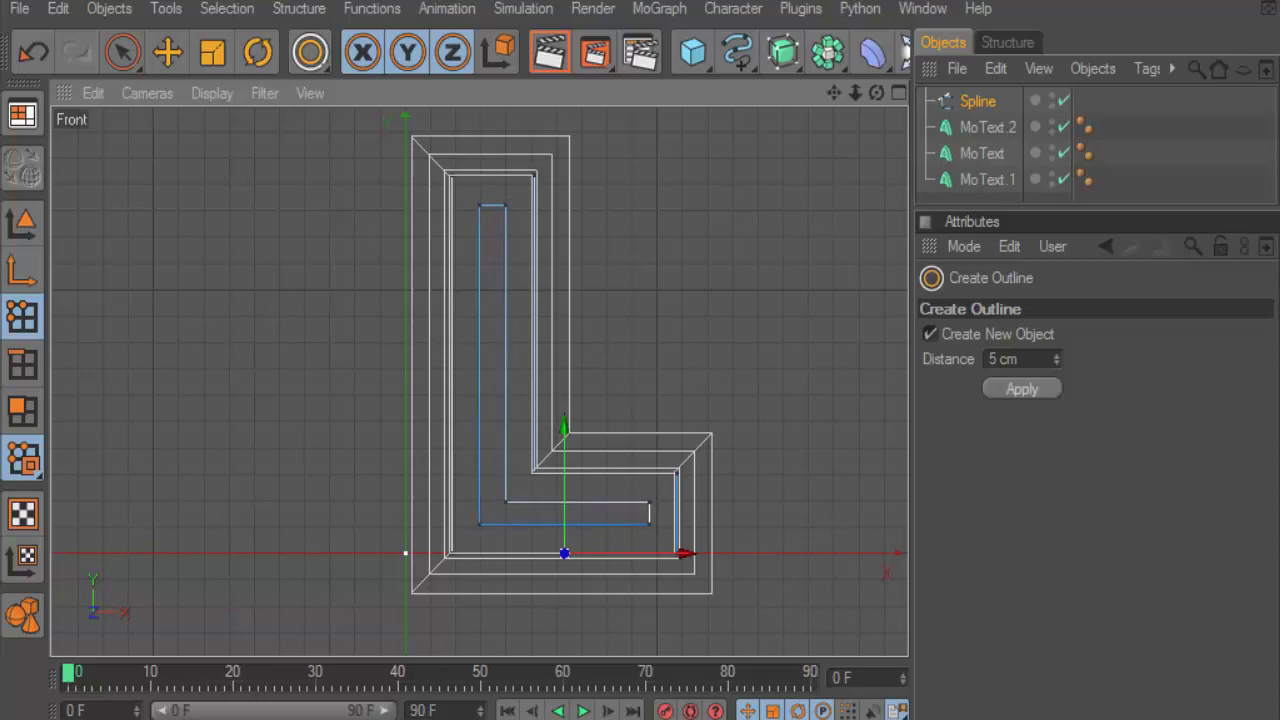
left_click_drag(590, 330, 600, 330)
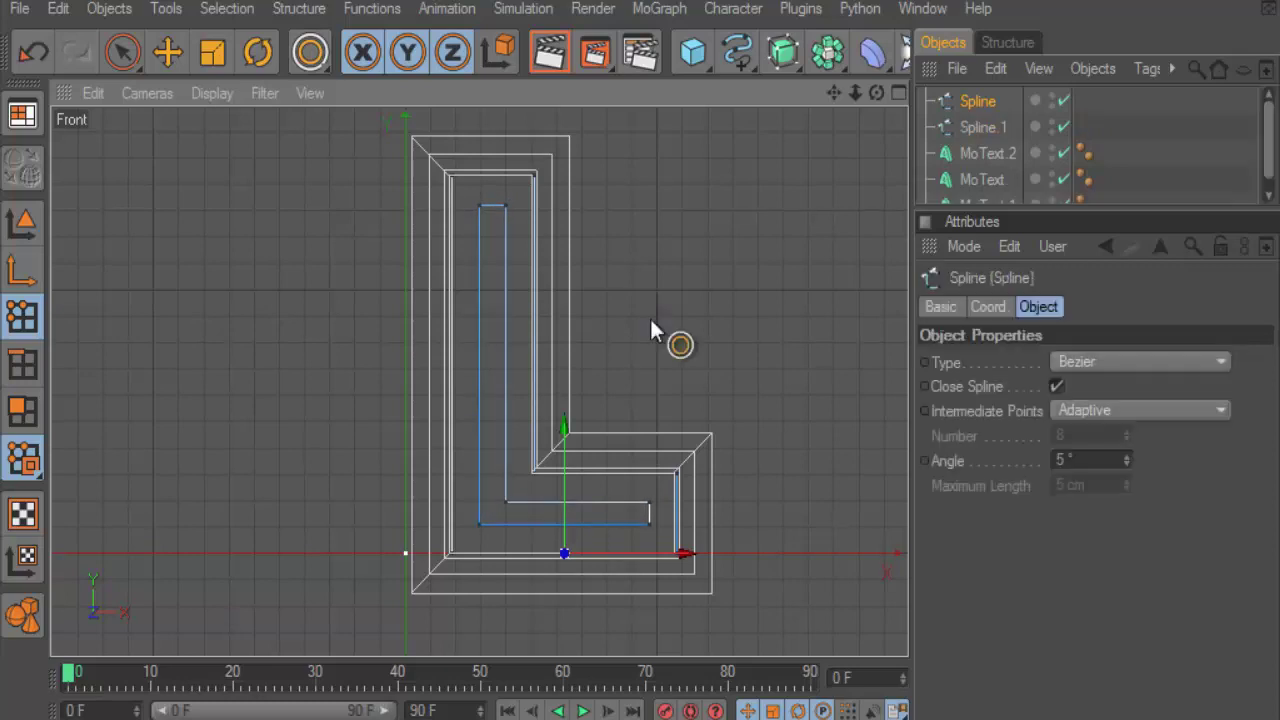
left_click(892, 98)
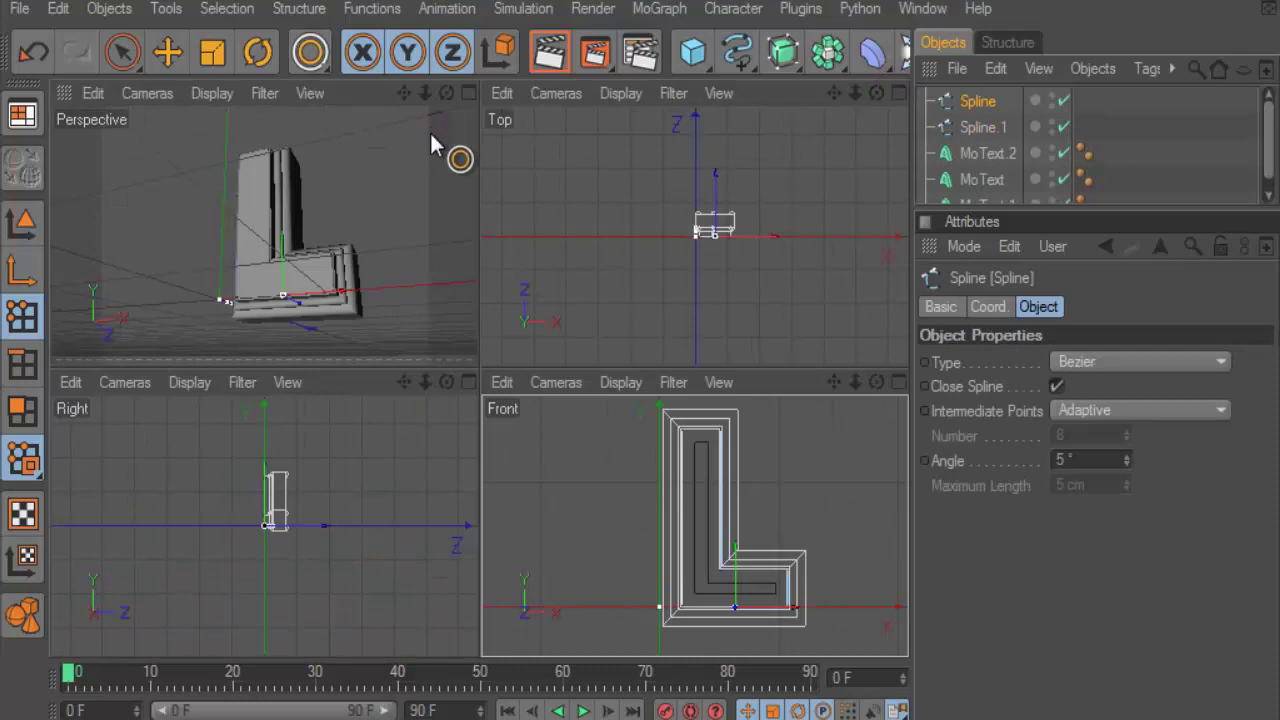
Move the original outer L spline about 49 cm left, then further aside.
left_click(467, 94)
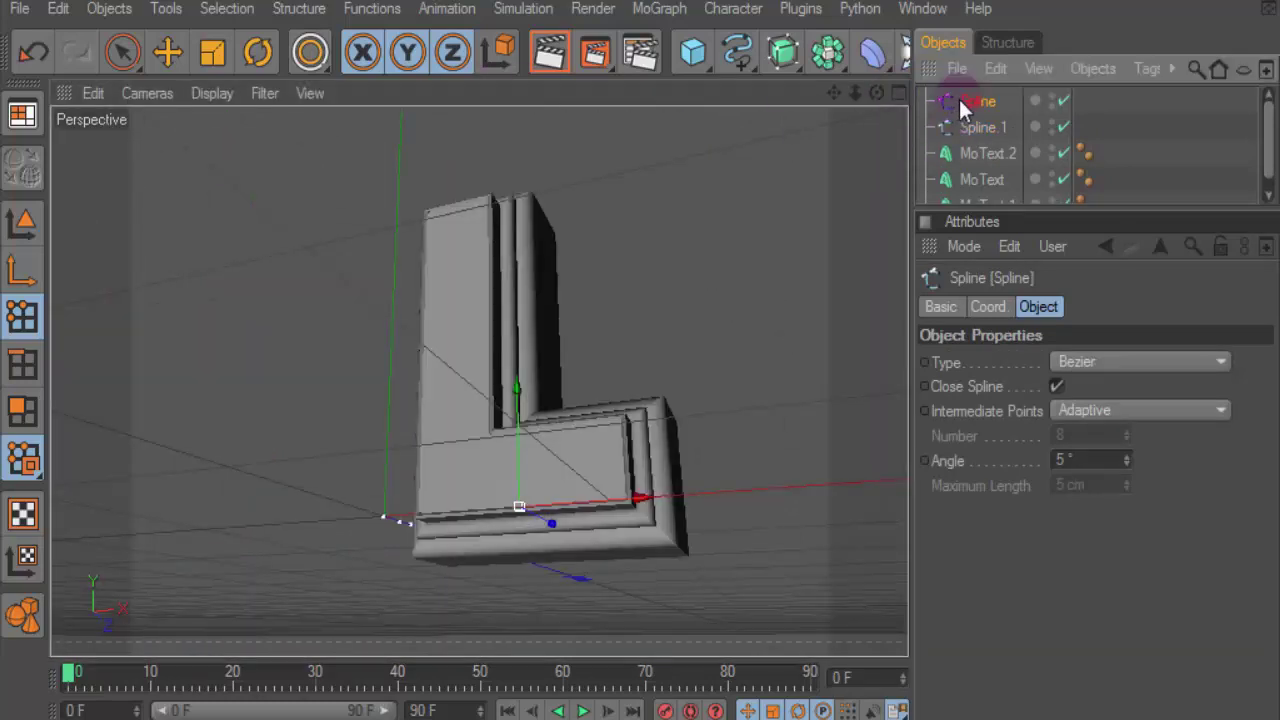
left_click_drag(862, 91, 487, 430)
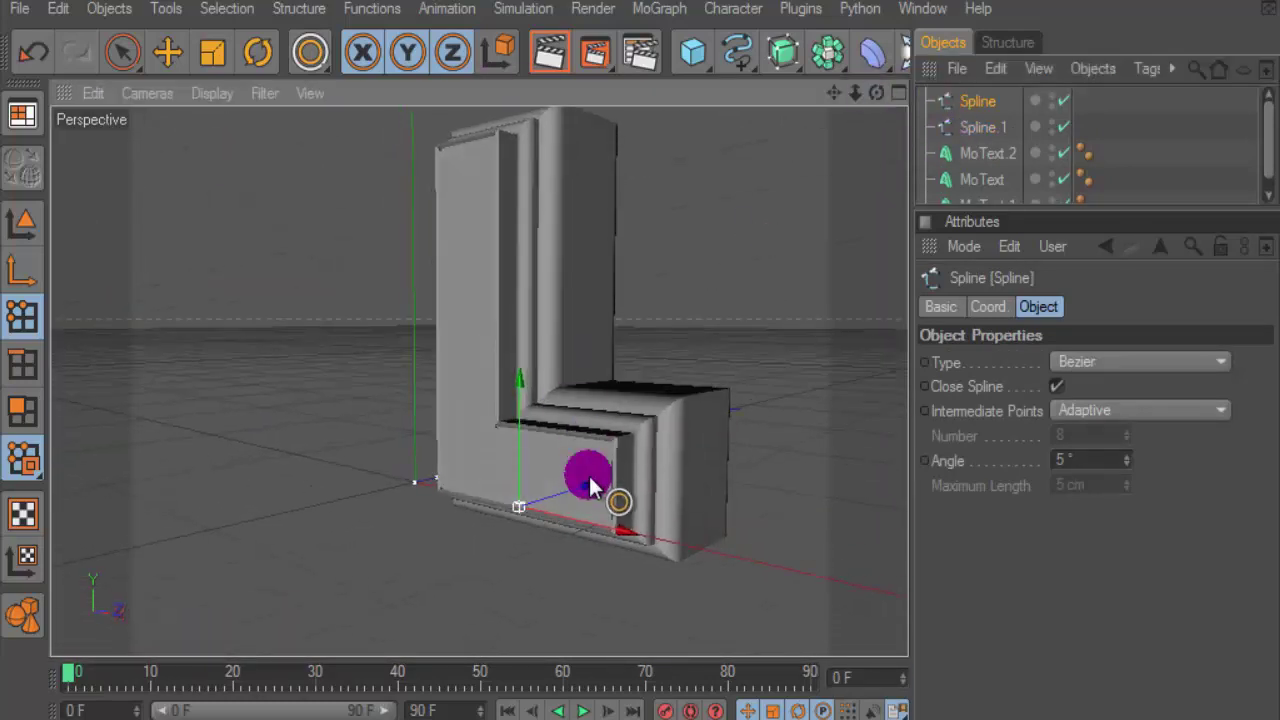
left_click(22, 220)
left_click(543, 486)
left_click(489, 483)
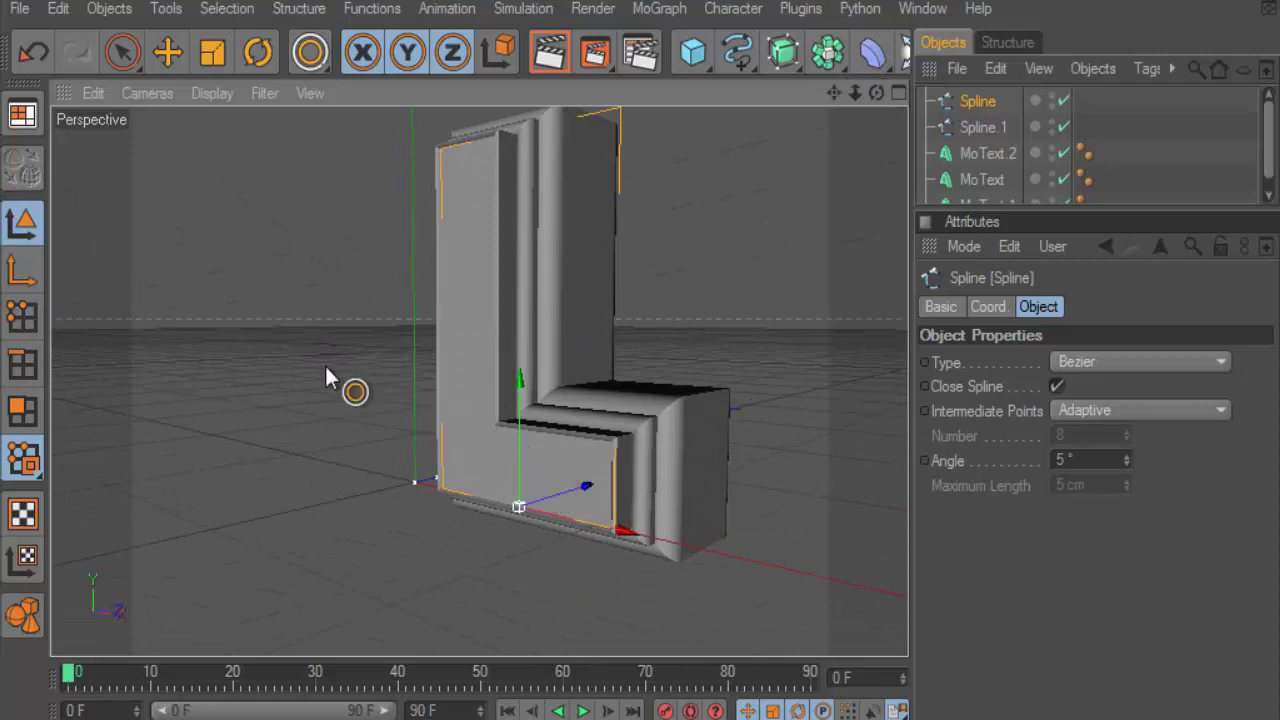
left_click(122, 52)
left_click_drag(559, 490, 464, 510)
left_click(975, 99)
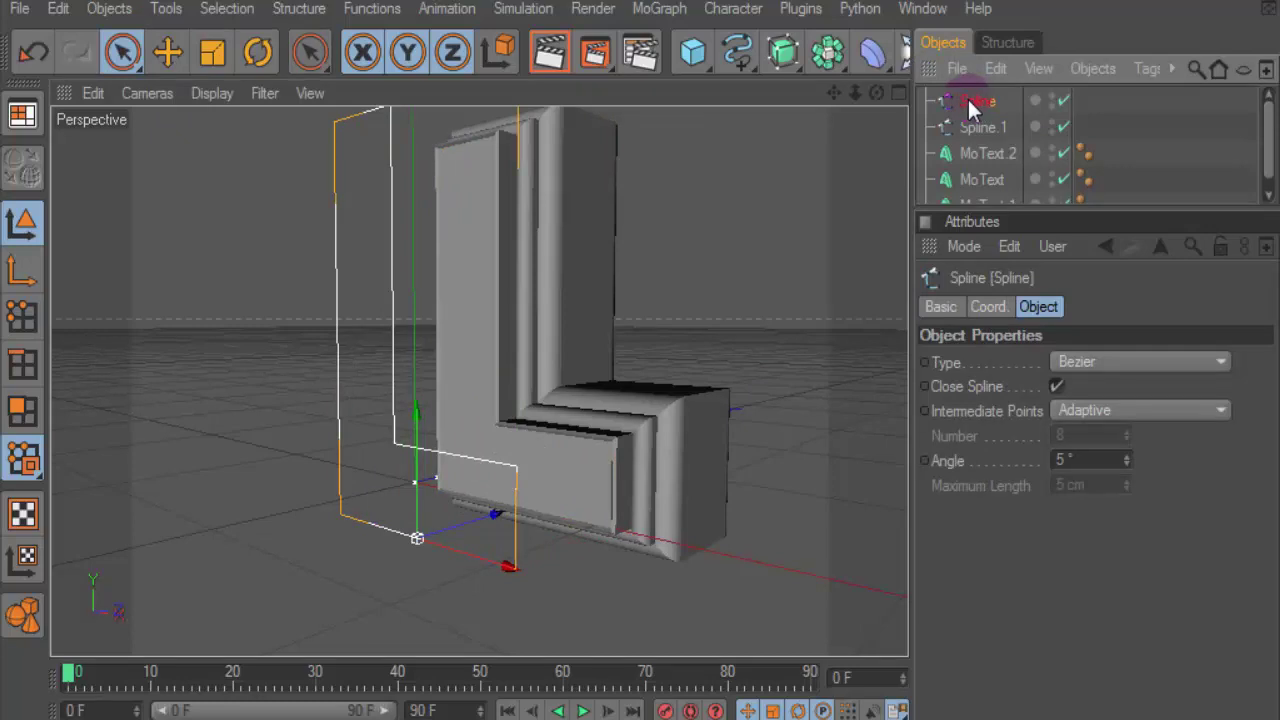
right_click_drag(491, 366, 481, 480, "alt")
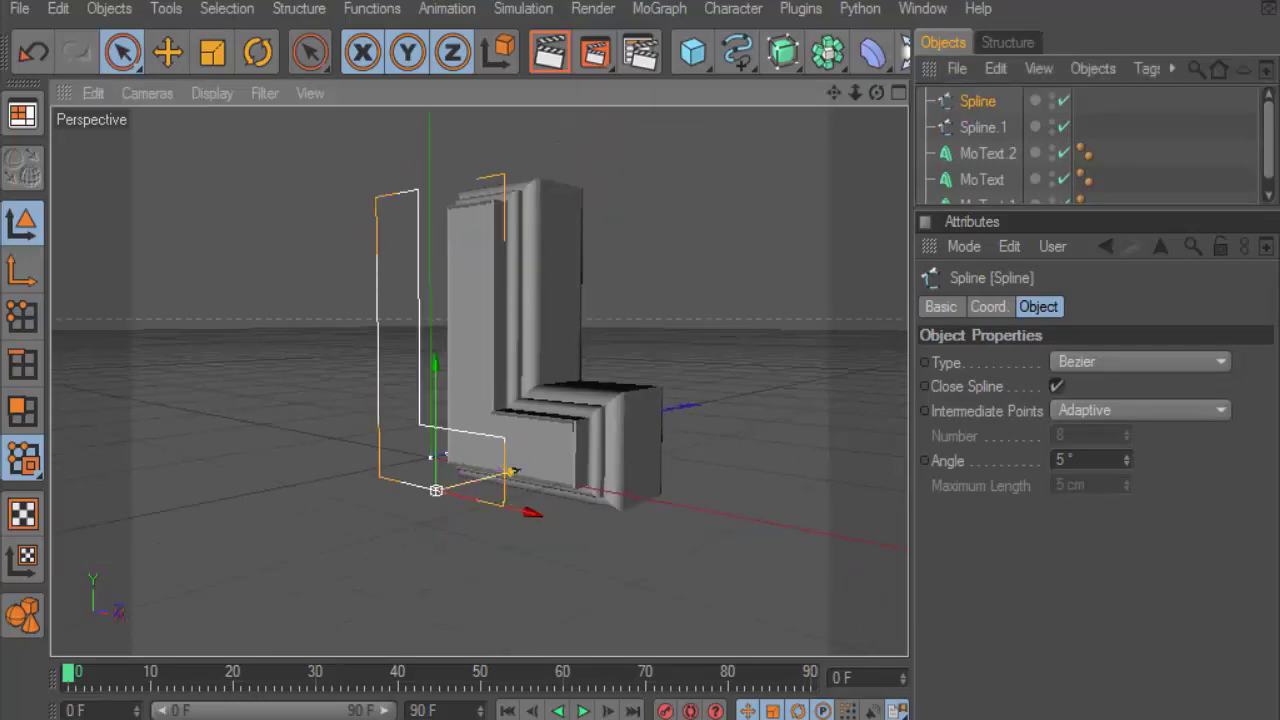
mouse_move(481, 480)
left_mouse_down()
mouse_move(420, 460)
mouse_move(300, 500)
left_mouse_up()
Nudge Spline.1 about 17 cm along X and add an Extrude NURBS object.
left_click(985, 127)
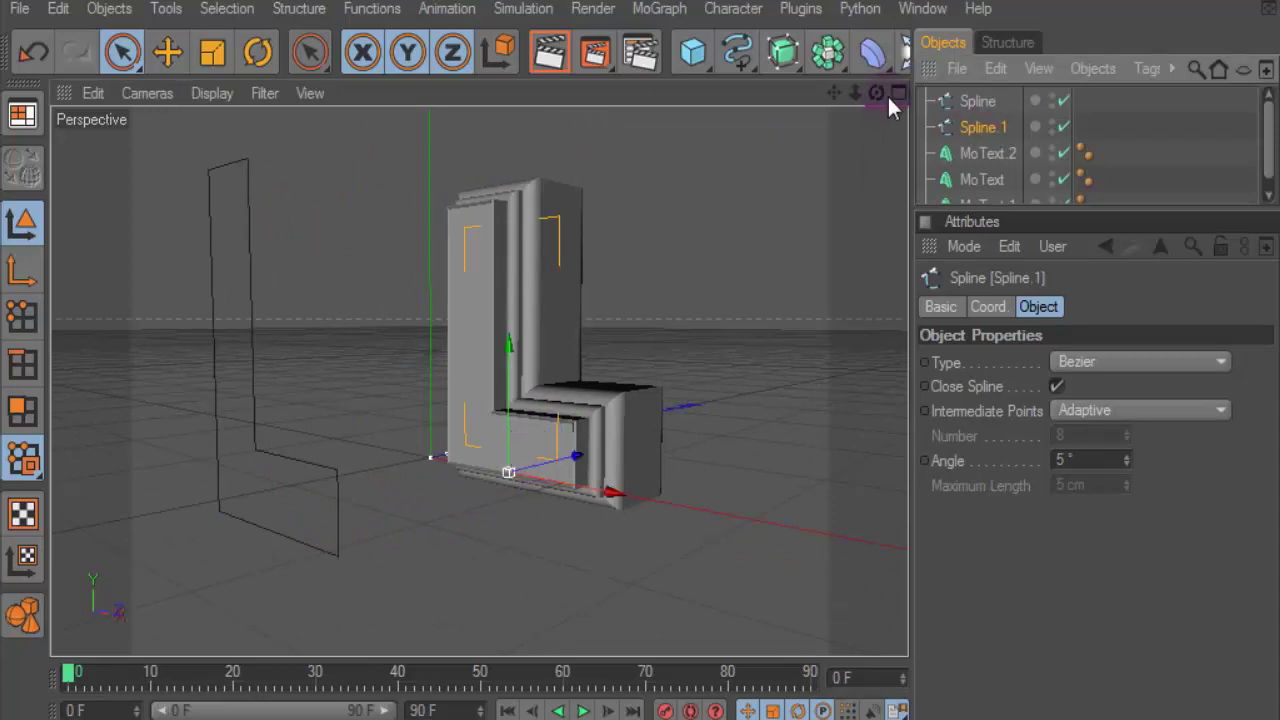
left_click_drag(887, 94, 860, 110)
left_click_drag(600, 452, 574, 456)
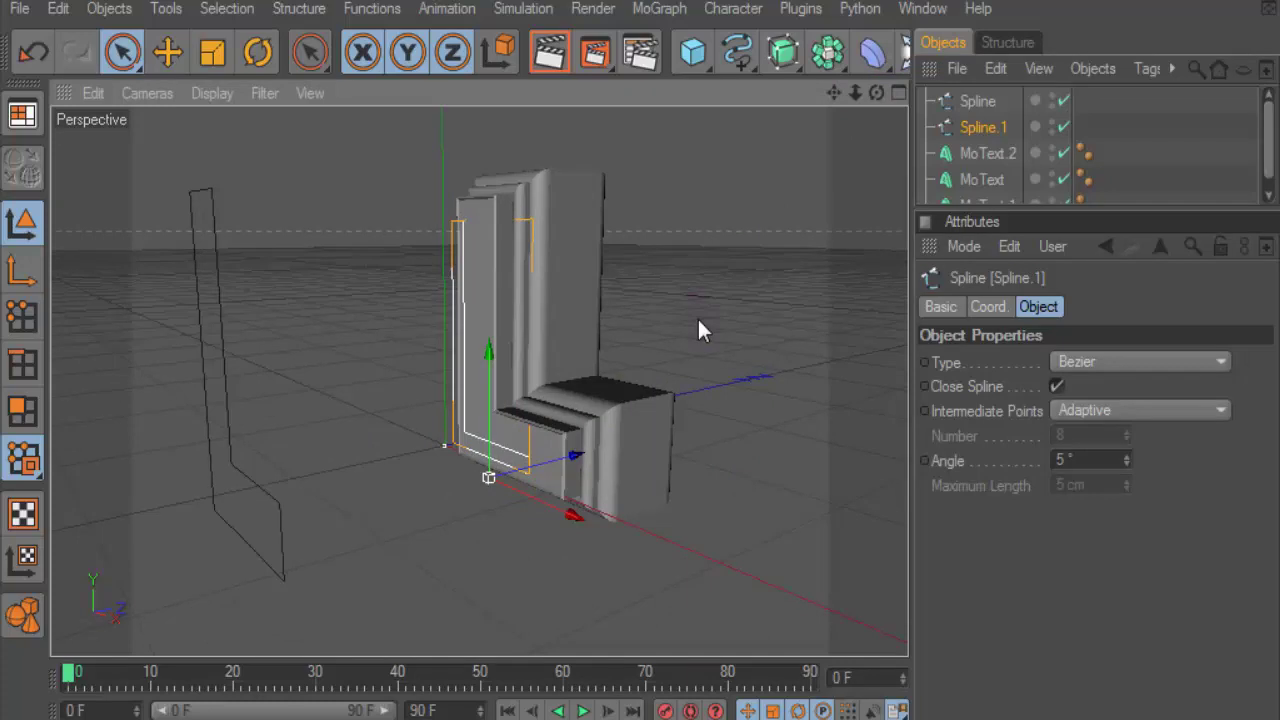
left_click_drag(783, 52, 986, 75)
left_click(980, 153)
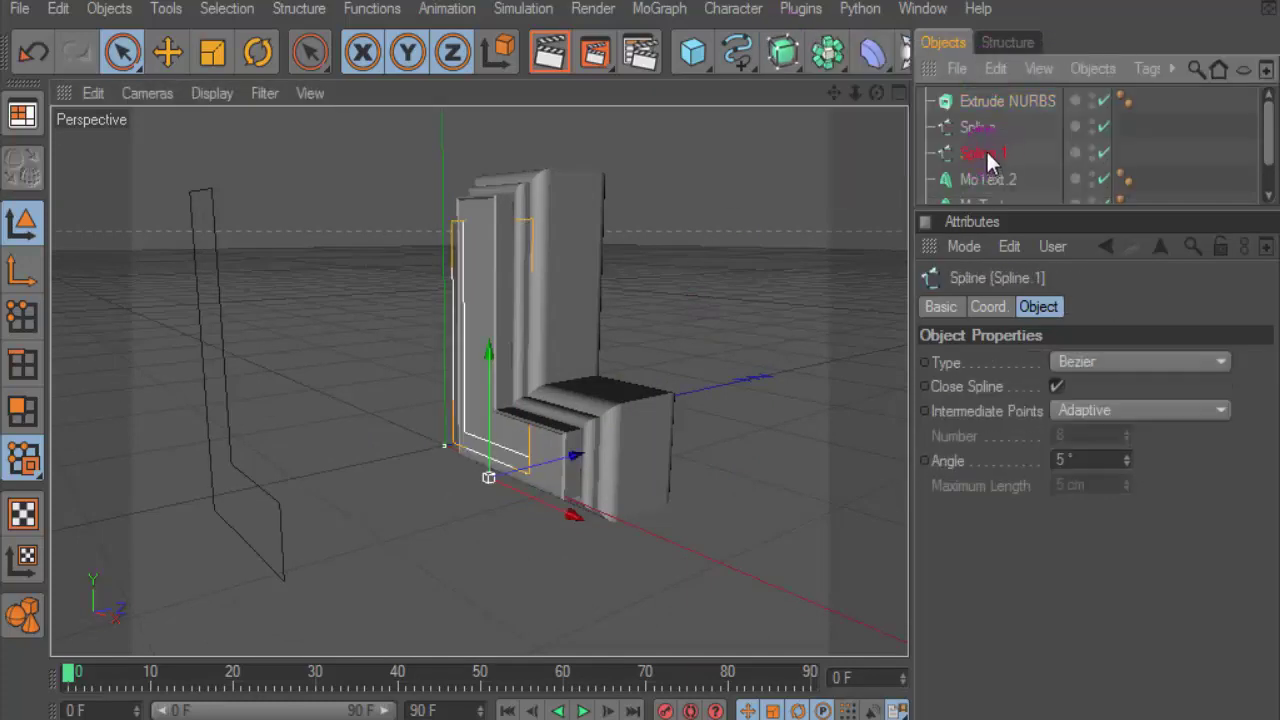
Put Spline.1 under the Extrude NURBS, shift the inner panel about 5.5 cm, and render a preview.
left_click_drag(988, 156, 992, 100)
left_click(991, 98)
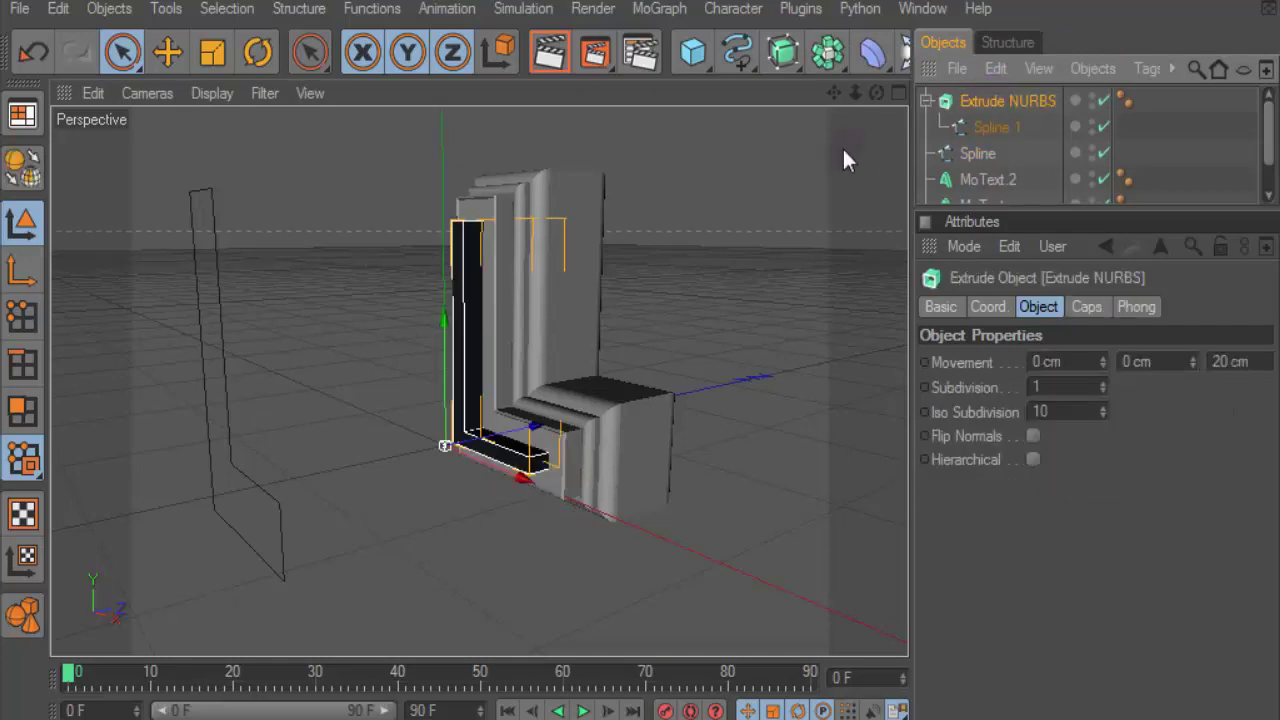
left_click_drag(876, 92, 840, 100)
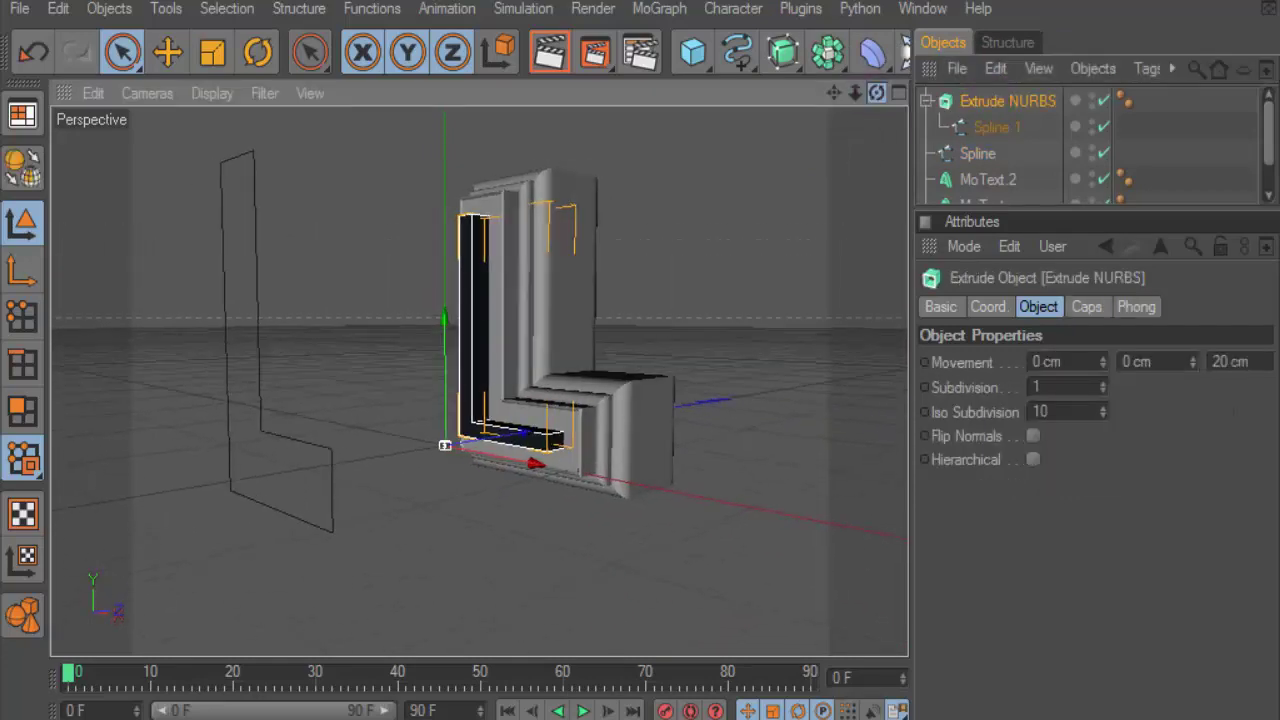
scroll(669, 226, "up", 5)
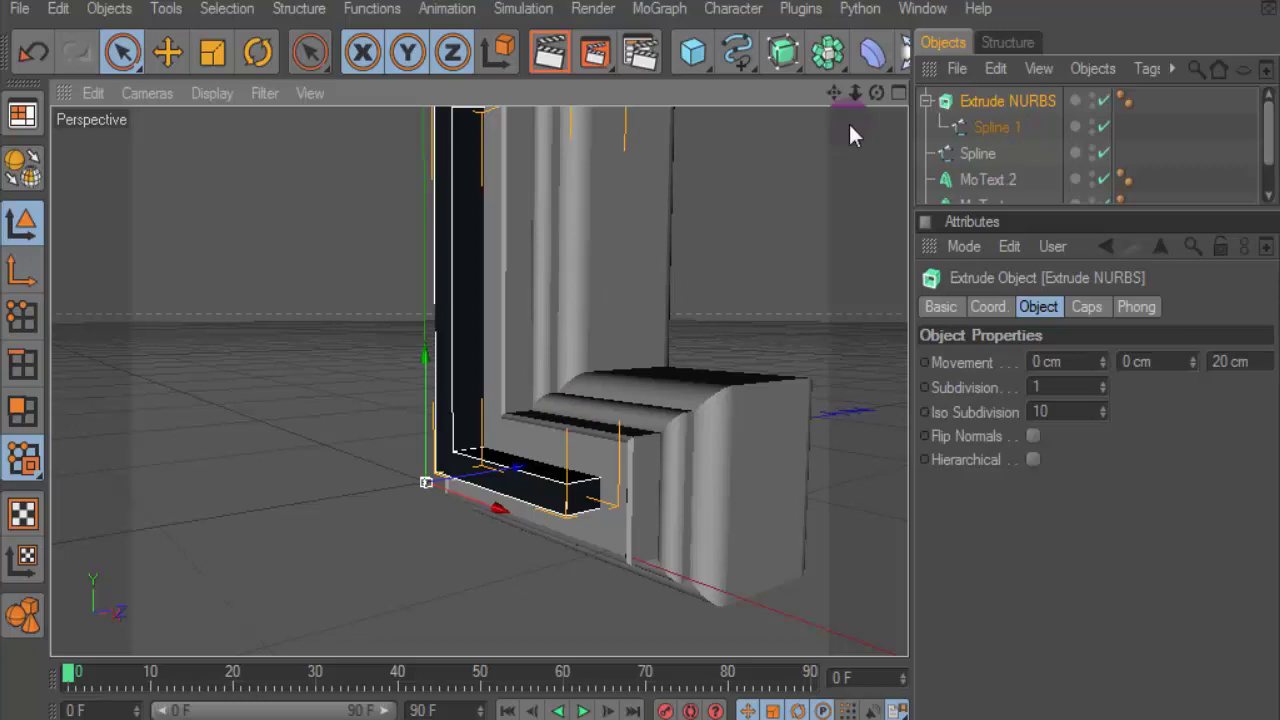
left_click_drag(838, 155, 700, 170, "alt")
left_click_drag(400, 480, 400, 480)
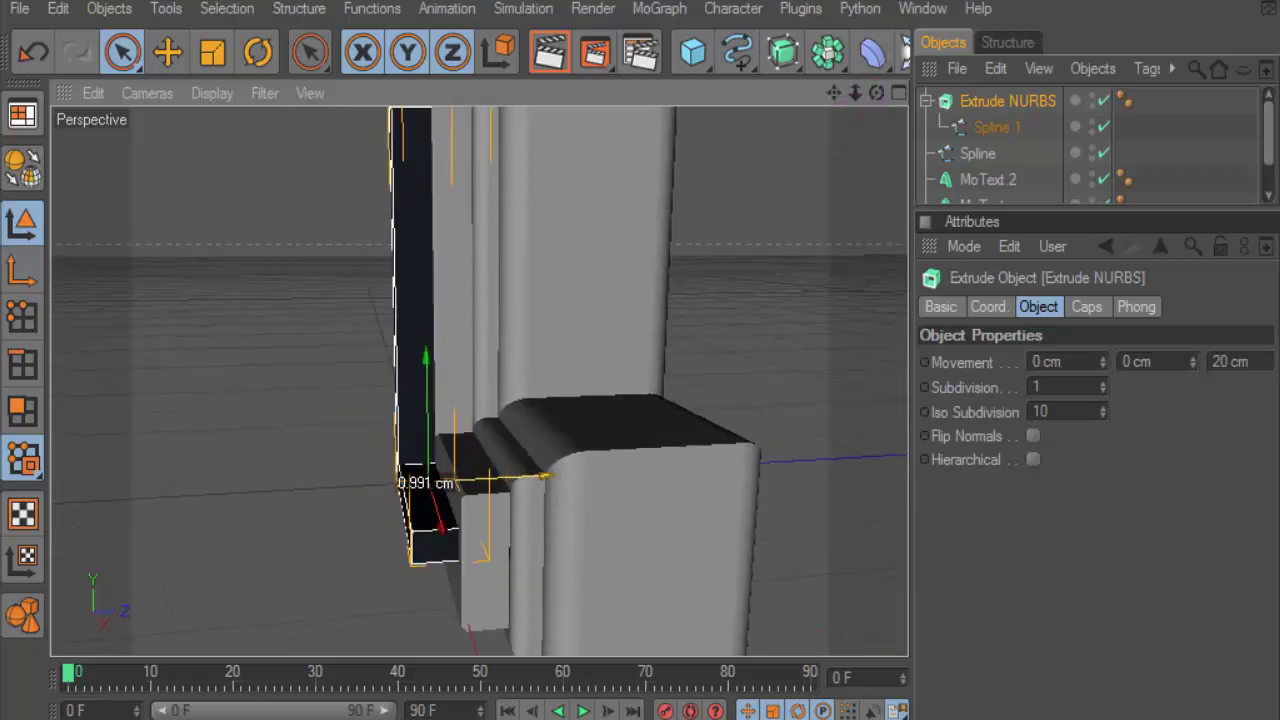
left_click_drag(400, 480, 412, 480)
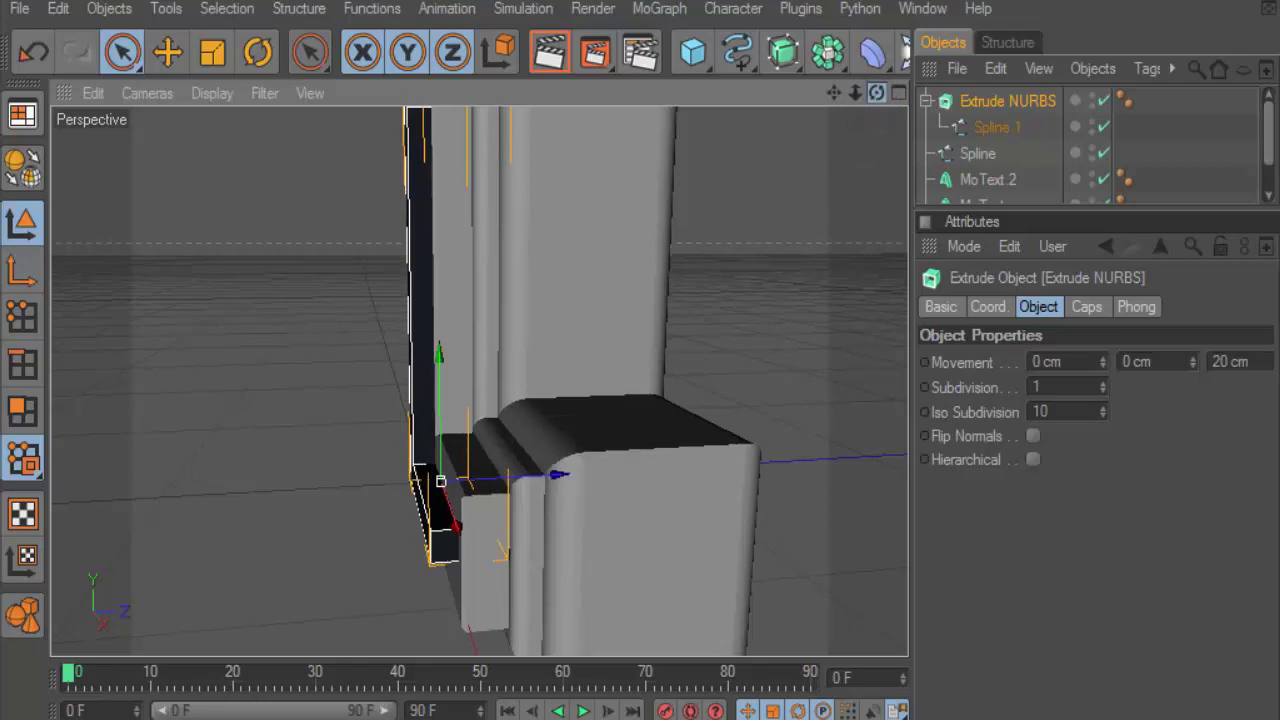
left_click_drag(876, 93, 600, 302)
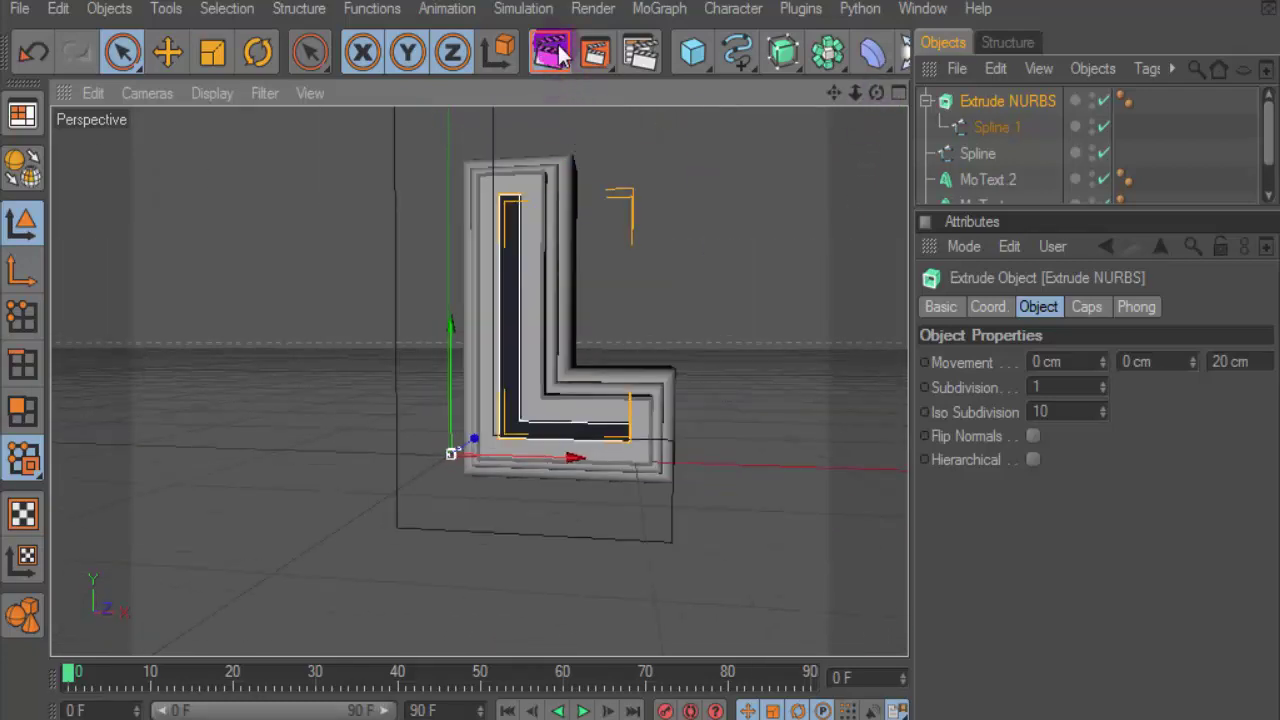
left_click(556, 54)
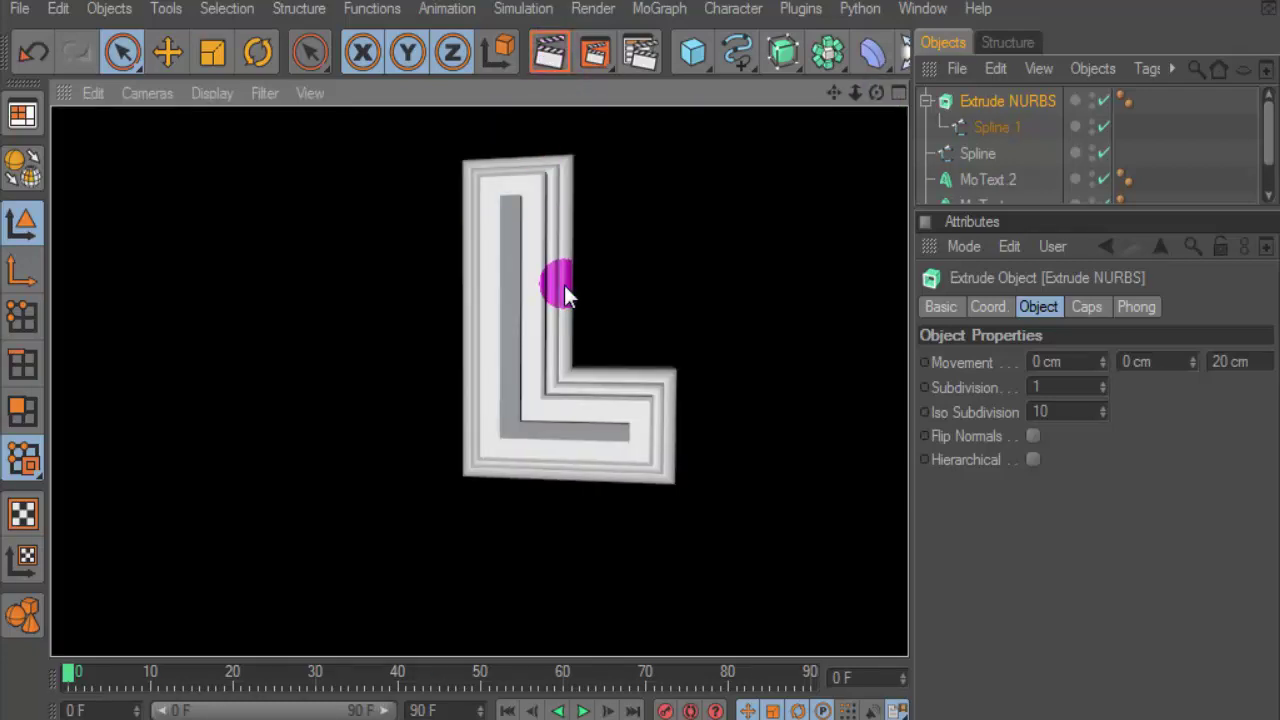
Give the Extrude NURBS a Fillet start cap with 3 steps and 3 cm radius.
left_click(1107, 336)
left_click(1099, 310)
left_click(1091, 360)
left_click(1060, 457)
left_click(1065, 413)
type("3")
left_click(1050, 387)
type("3")
key("Return")
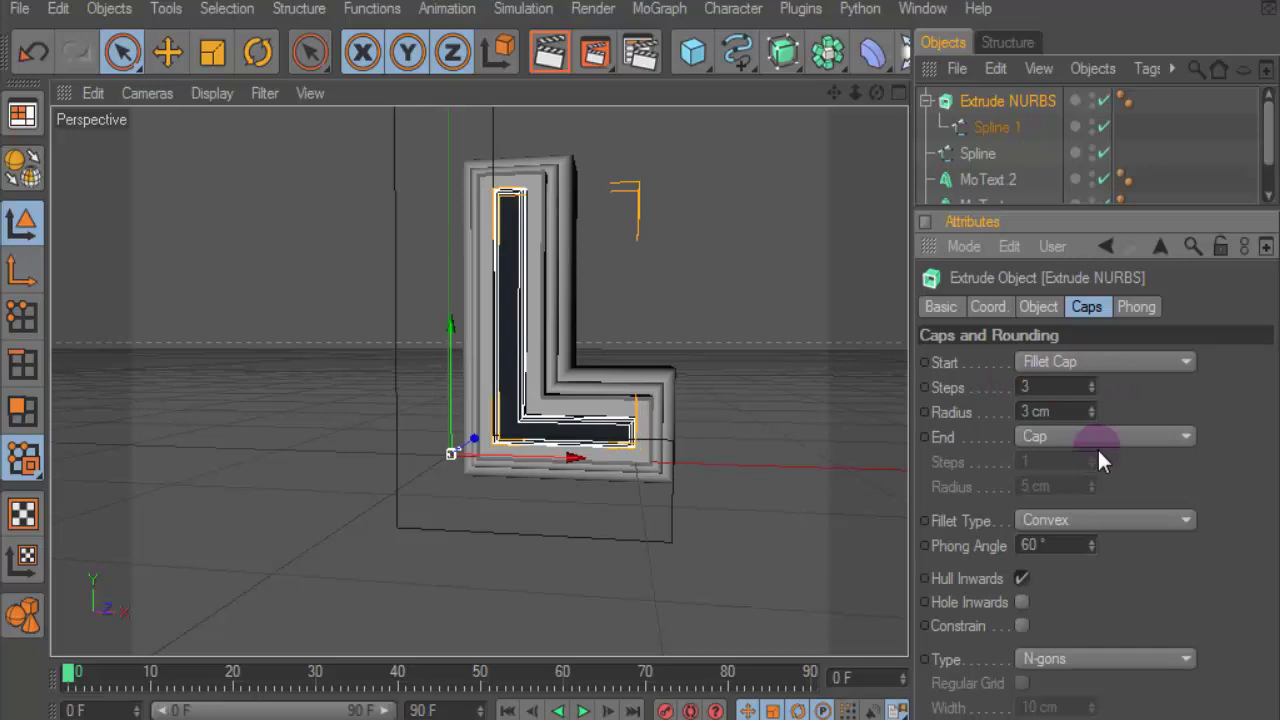
Render previews to check the fillet and select the leftover outer L spline.
left_click(550, 66)
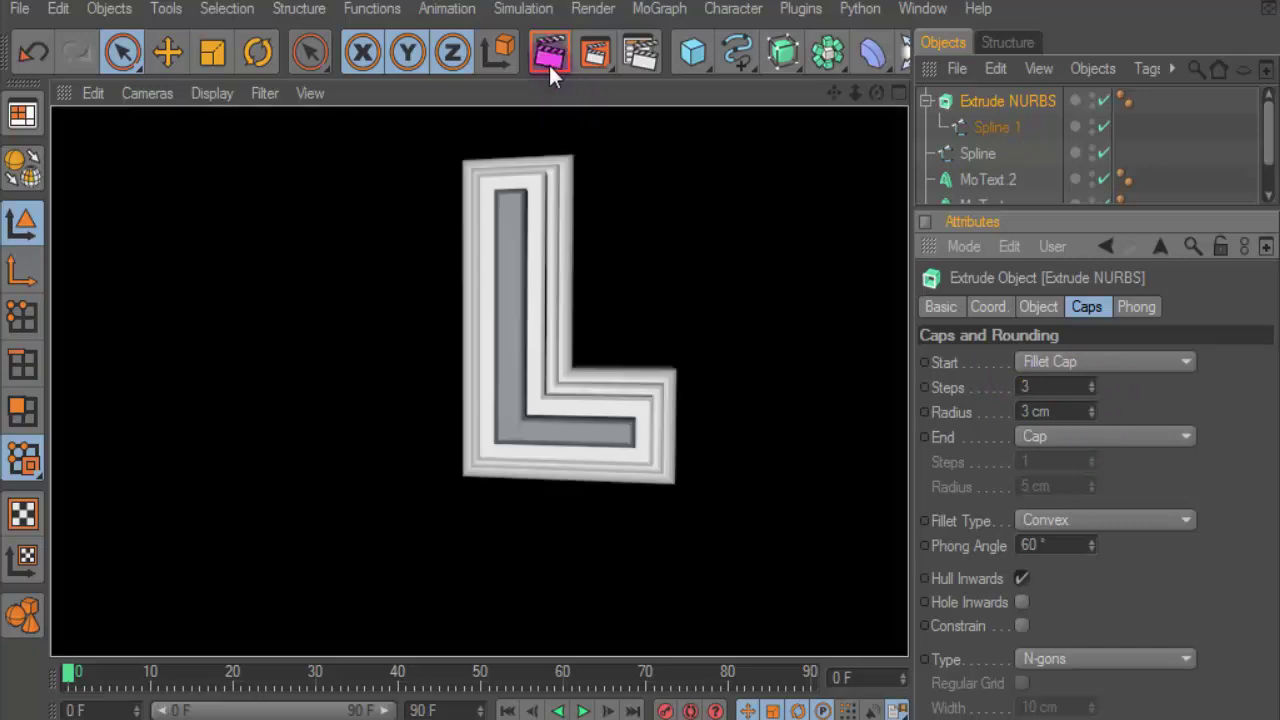
mouse_move(876, 93)
left_mouse_down()
mouse_move(700, 97)
mouse_move(738, 94)
left_mouse_up()
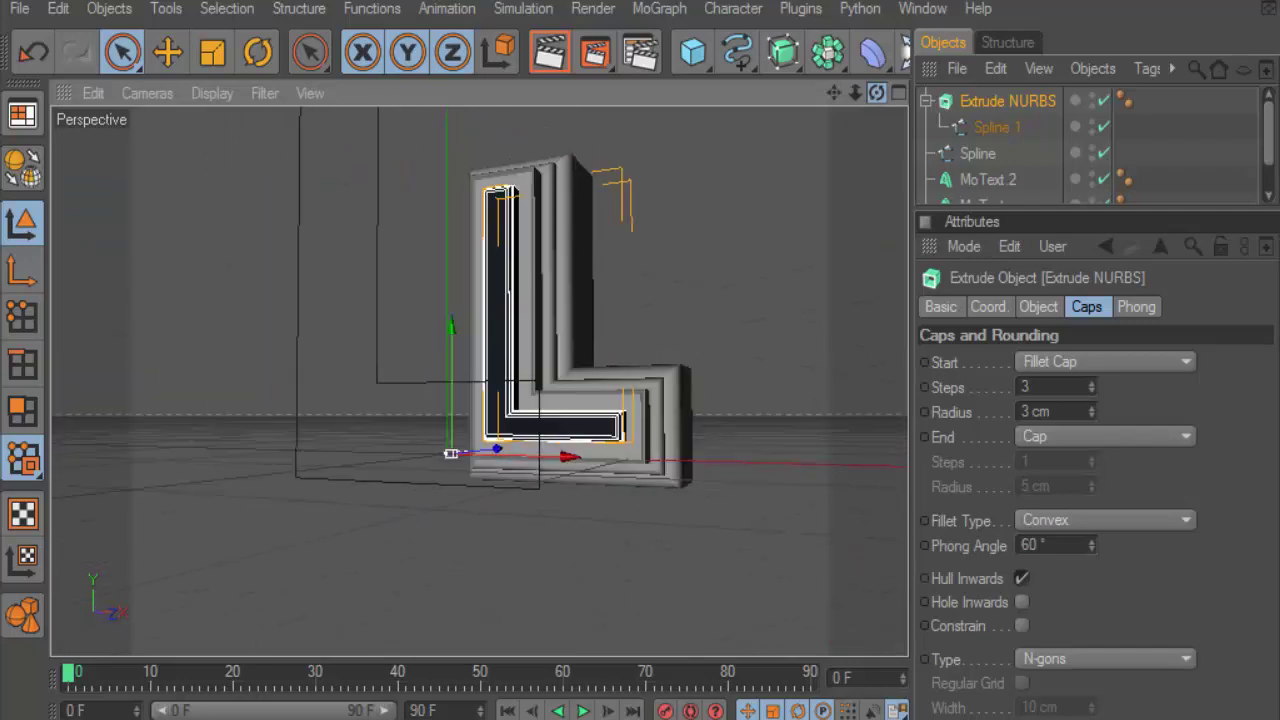
key("ctrl+r")
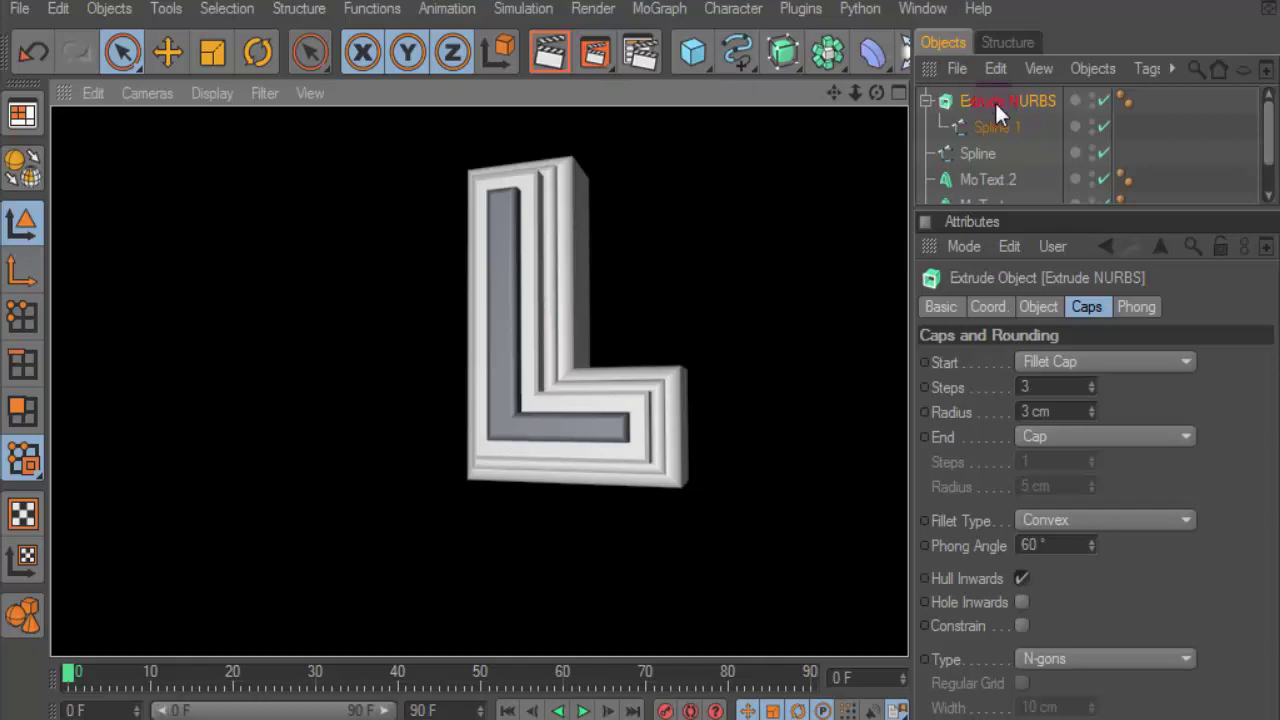
left_click(978, 145)
Delete the leftover outer L spline and maximise the Front view.
key("Delete")
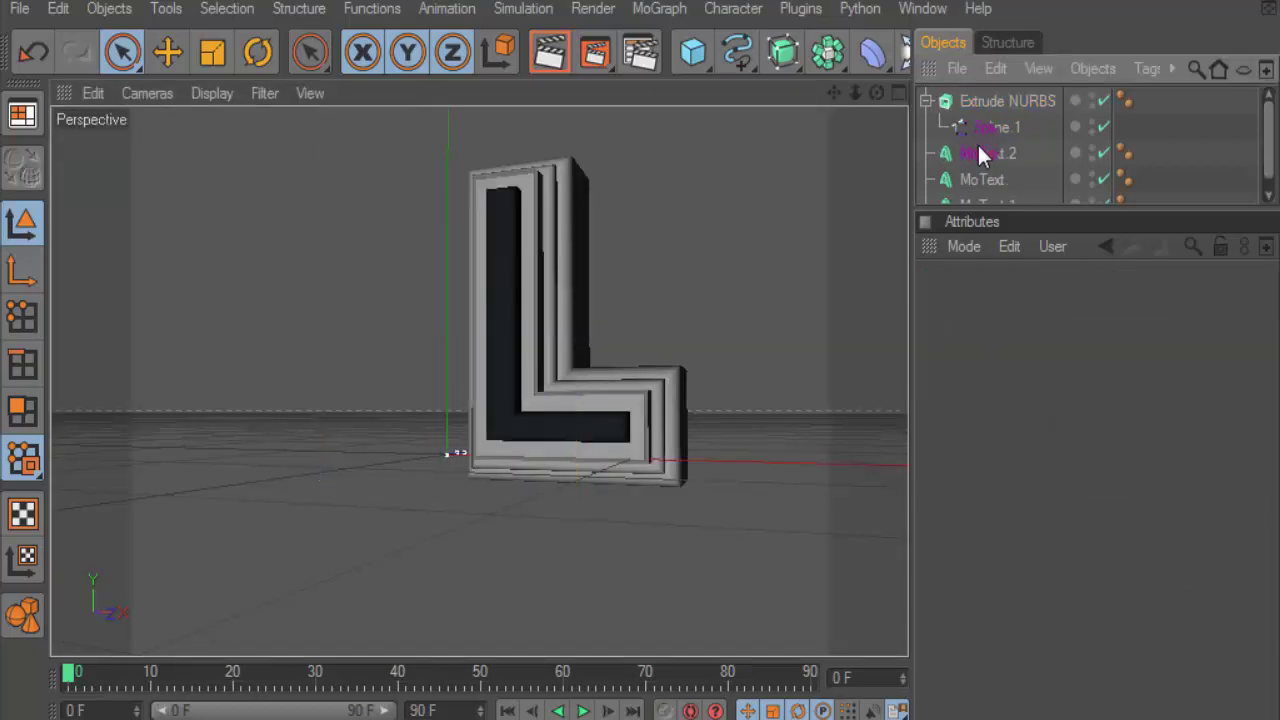
left_click(898, 93)
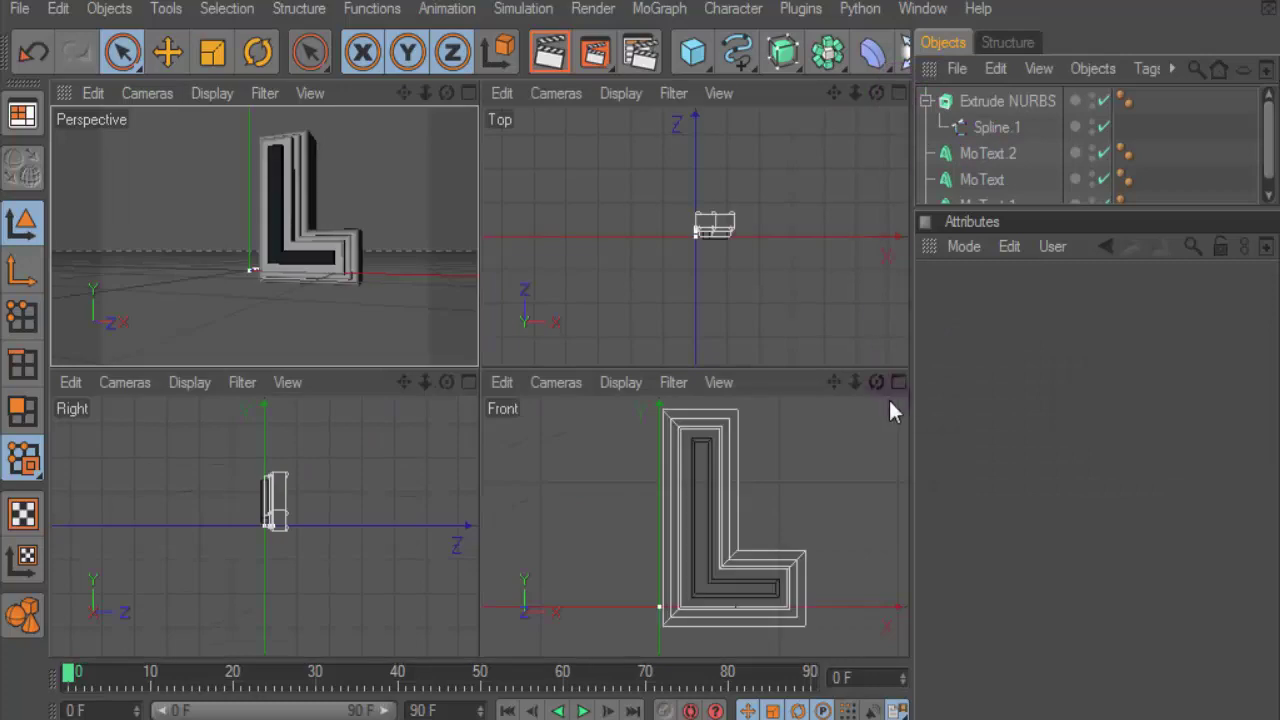
left_click(897, 376)
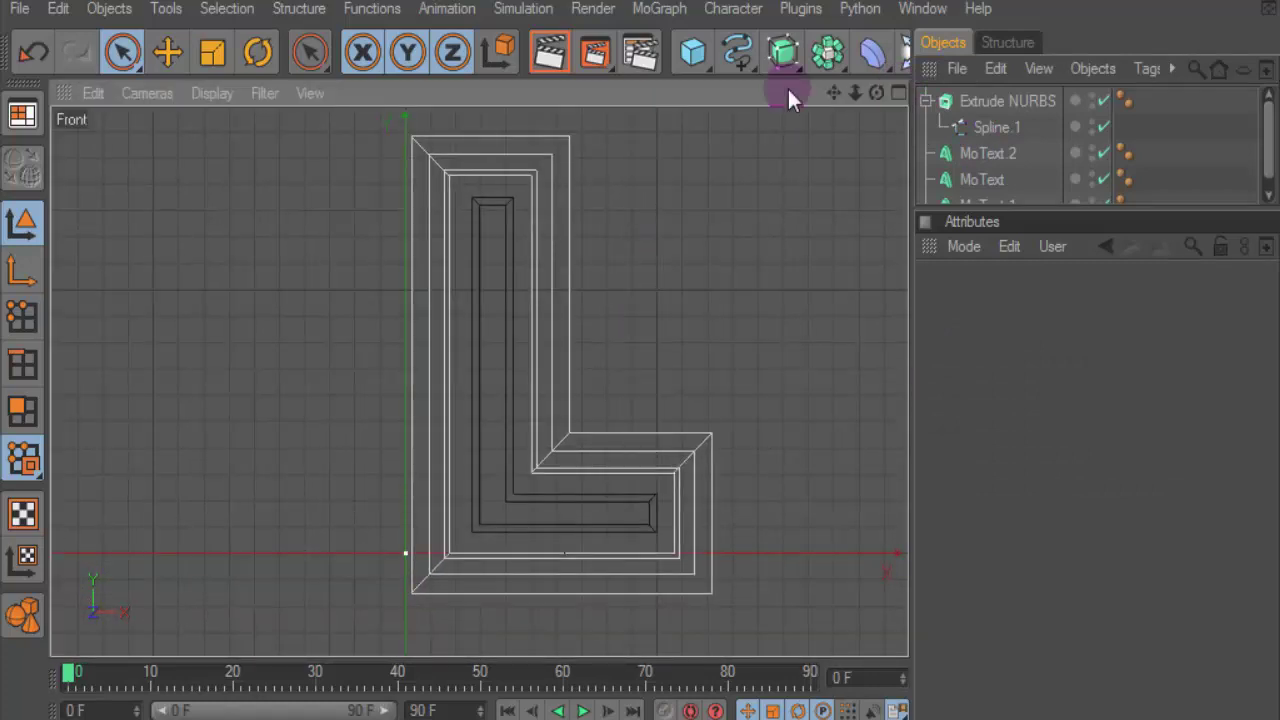
left_click(937, 102)
Check the MoText caps and hide MoText.2 and MoText.1 in the viewport.
left_click(962, 128)
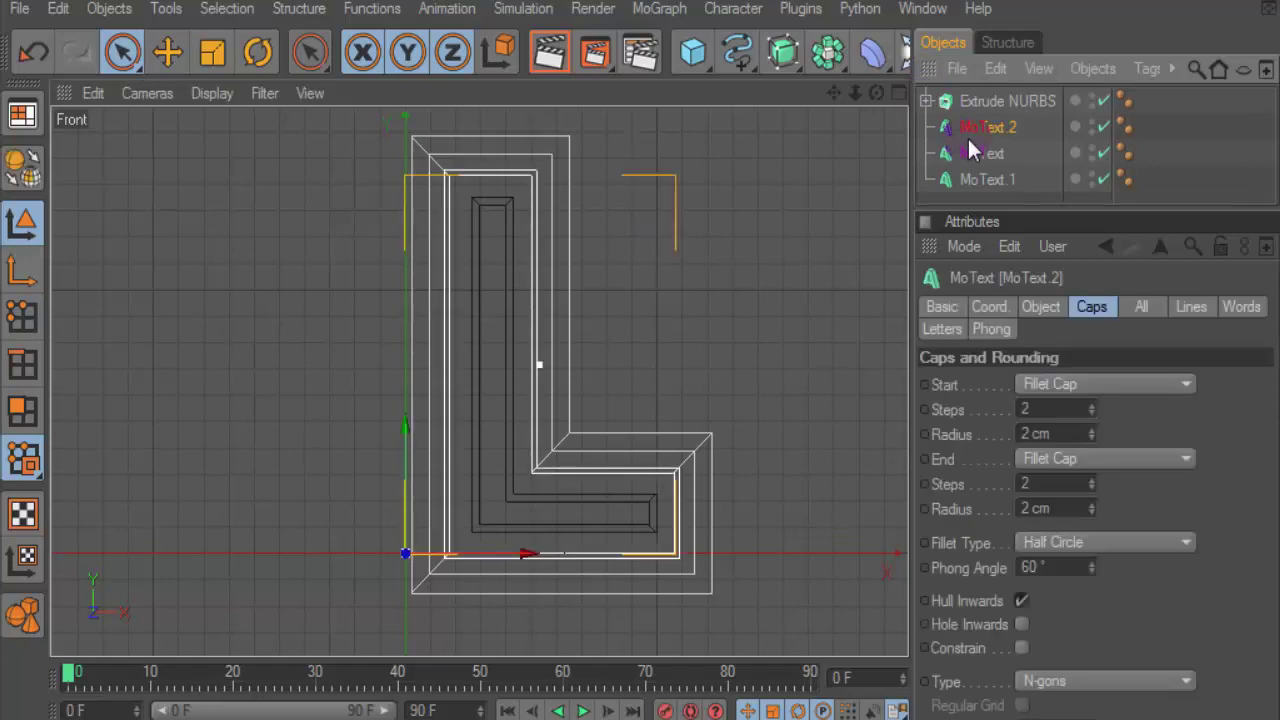
left_click(977, 154)
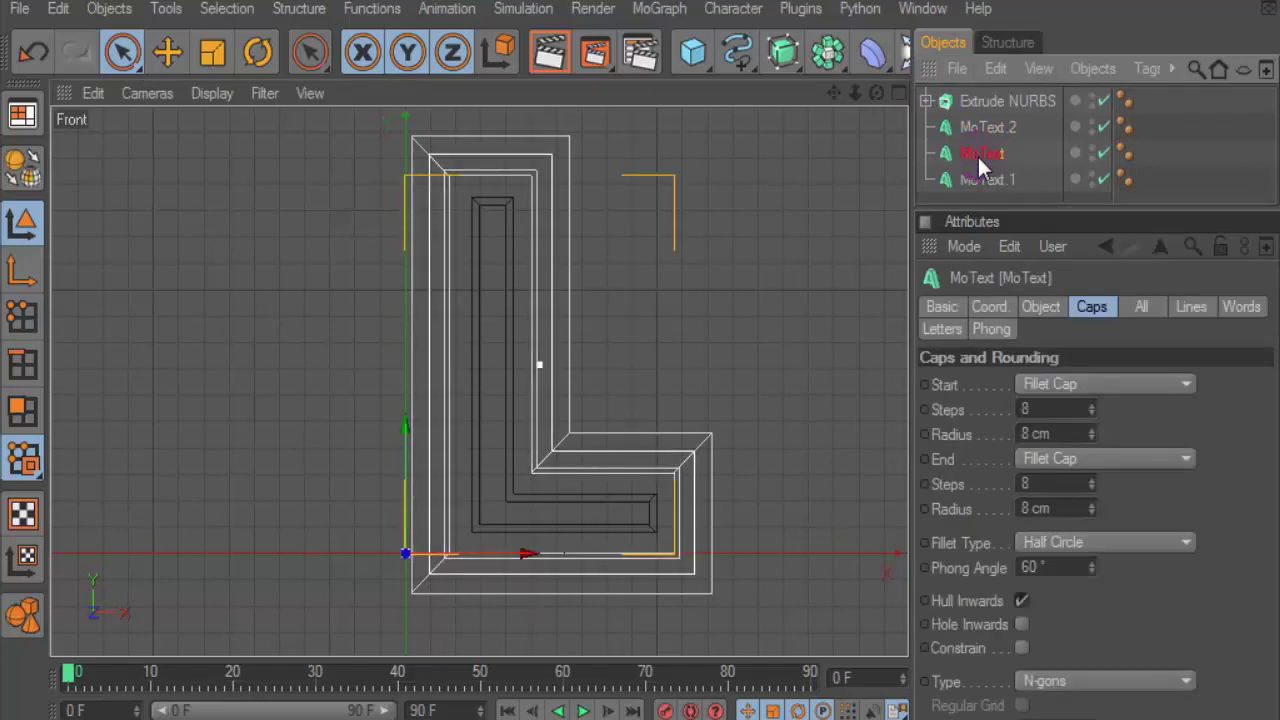
left_click(1094, 127)
left_click(1093, 179)
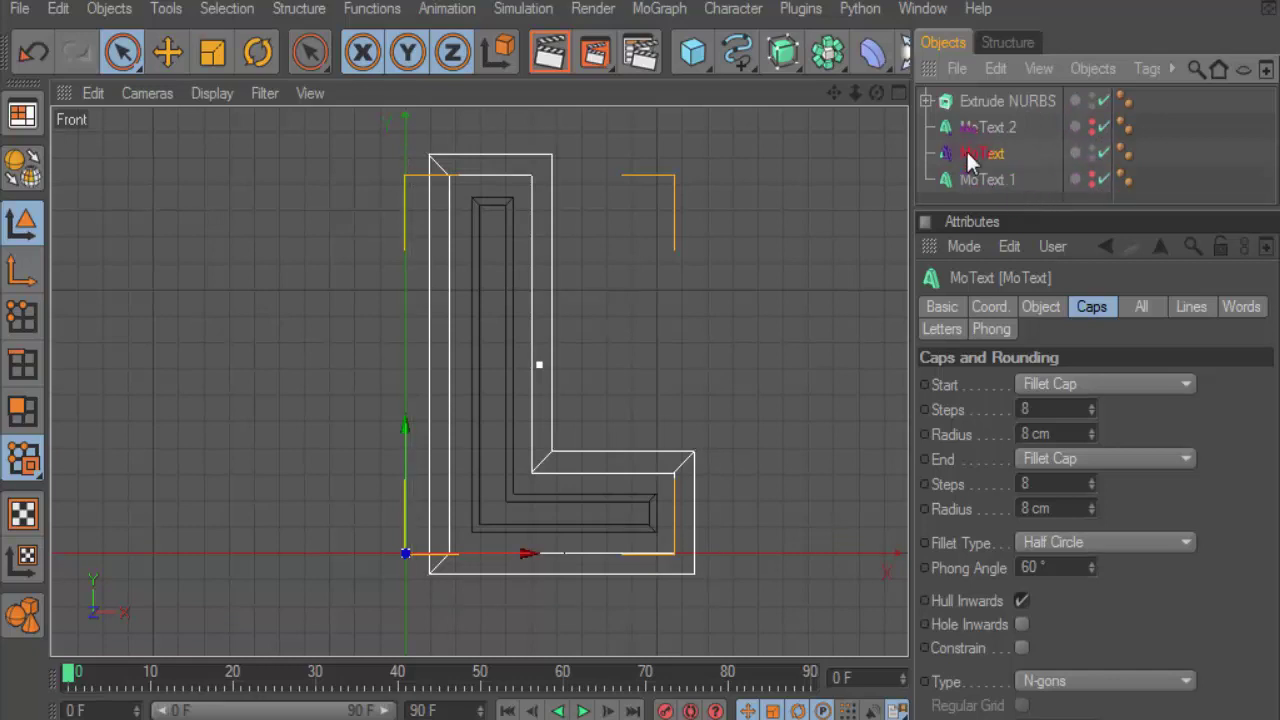
scroll(614, 283, "up", 1)
scroll(614, 283, "up", 1)
scroll(643, 280, "up", 1)
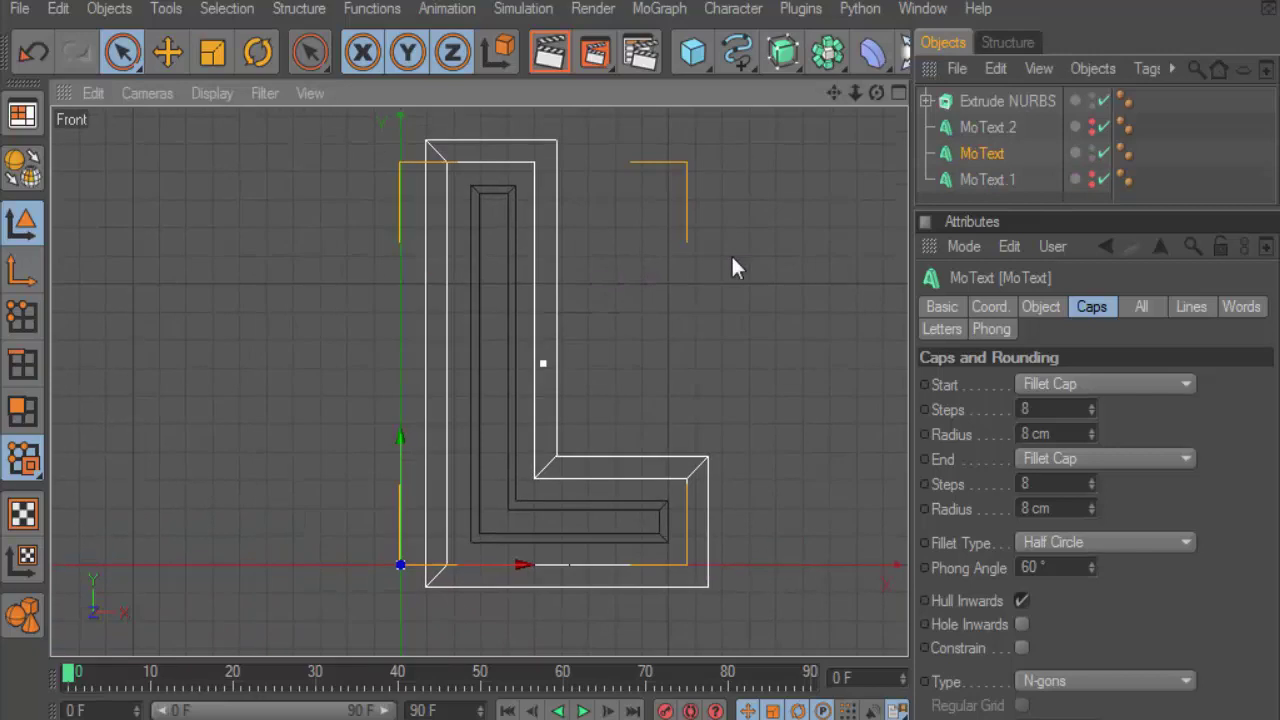
mouse_move(737, 52)
left_mouse_down()
mouse_move(957, 195)
mouse_move(758, 197)
left_mouse_up()
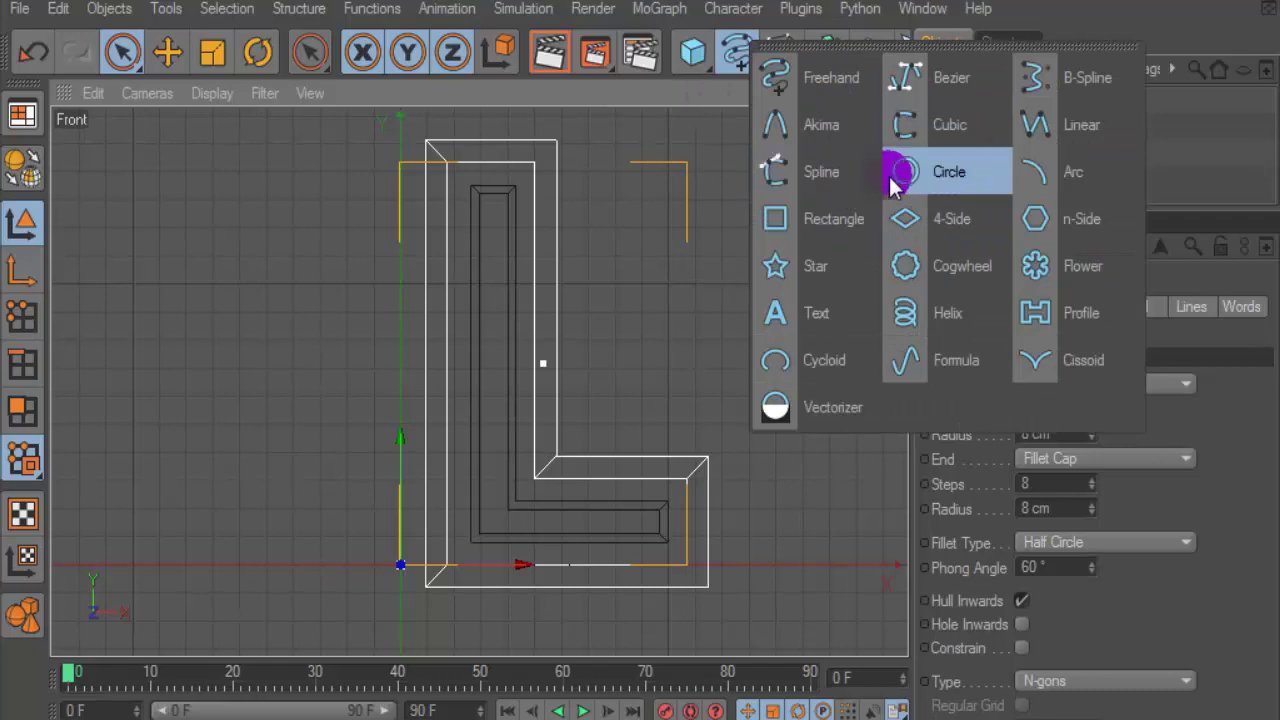
Draw a closed four-point Linear spline over the L's upper stem with a slanted bottom edge.
left_click_drag(843, 184, 1040, 124)
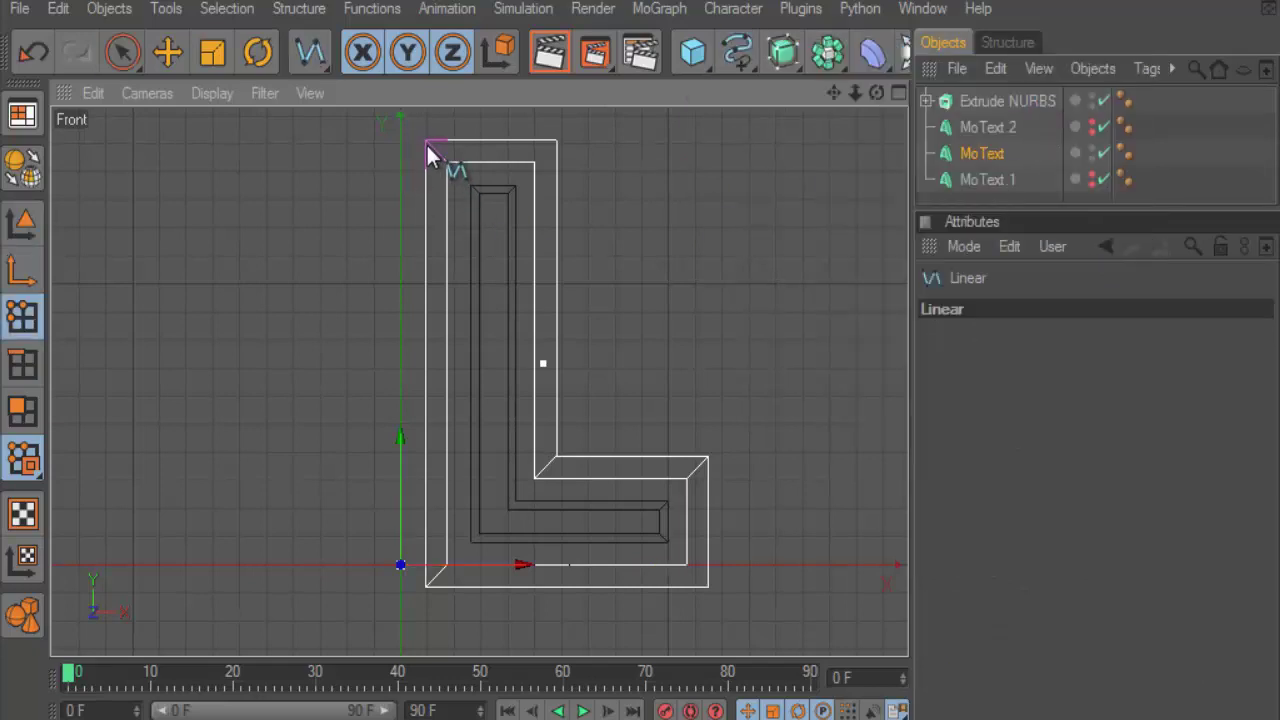
scroll(427, 144, "up", 1)
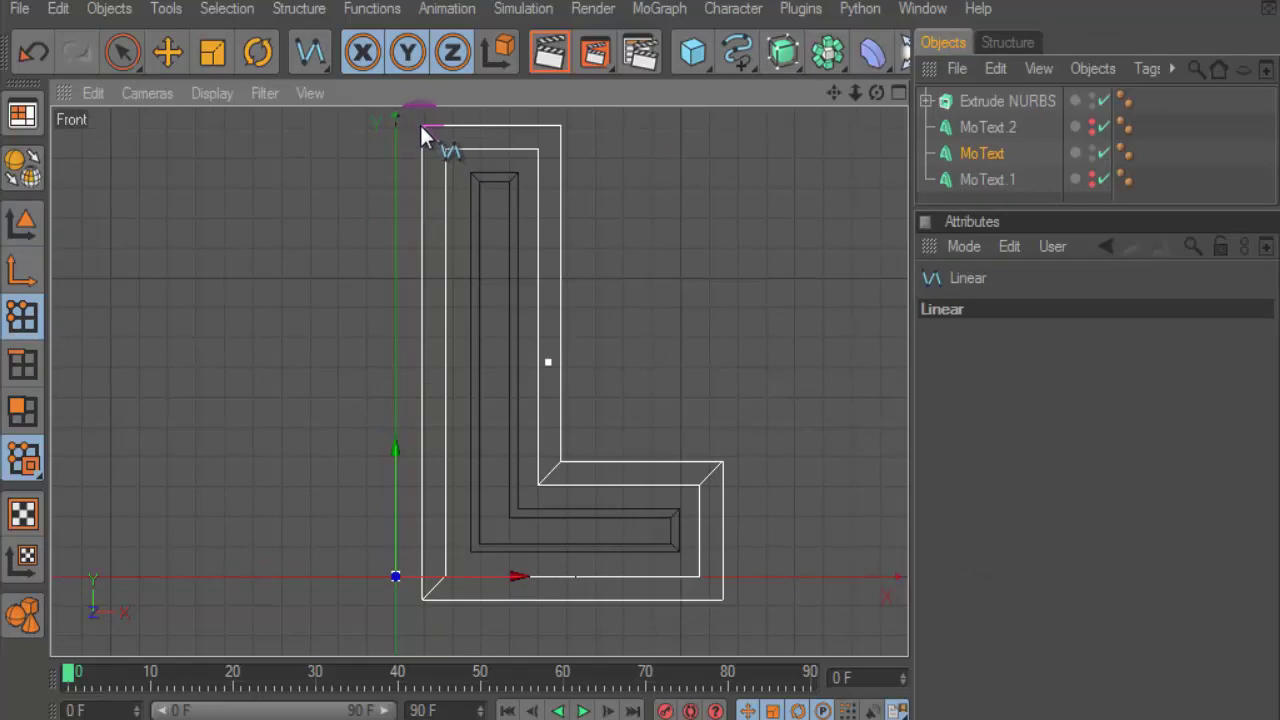
left_click(420, 125)
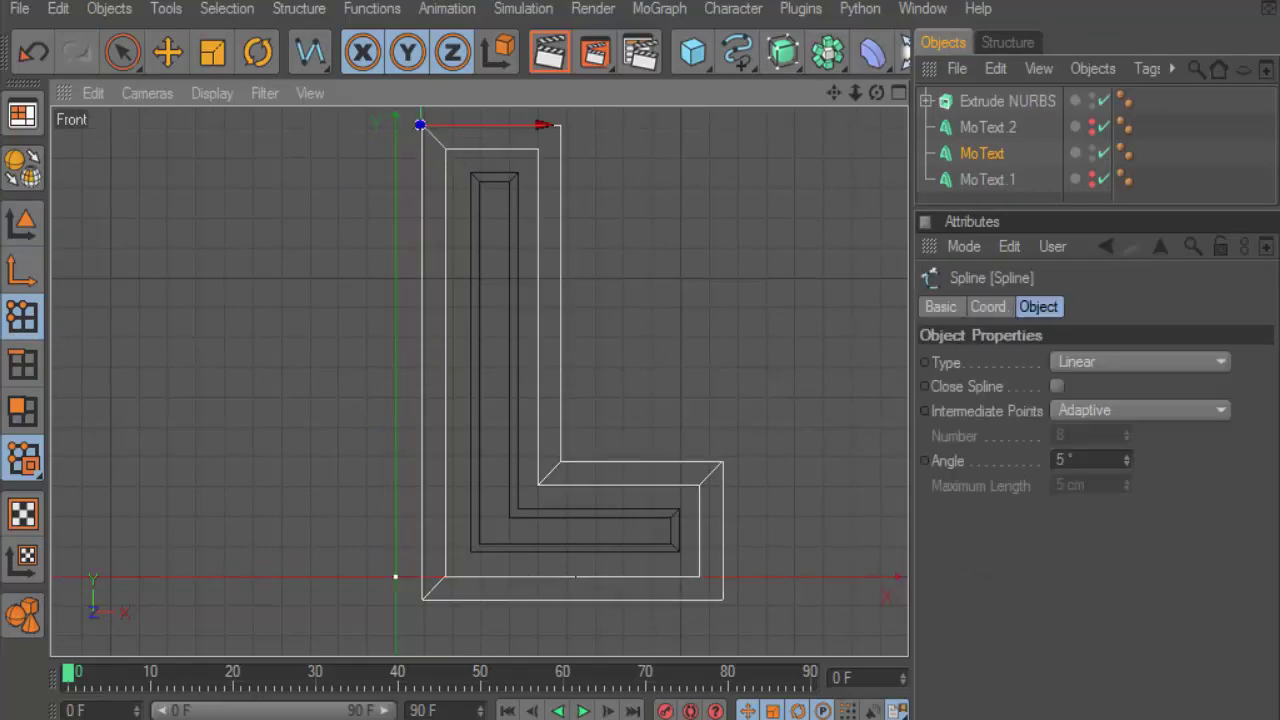
left_click(420, 492)
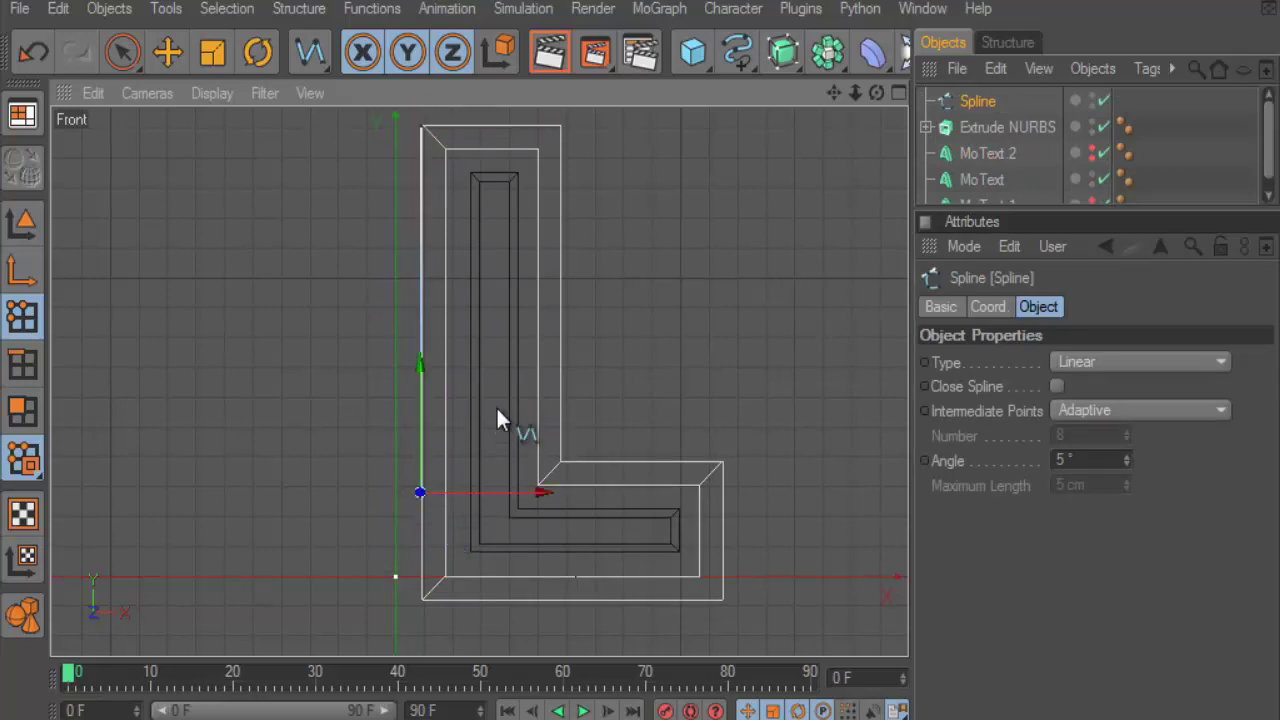
left_click(559, 417)
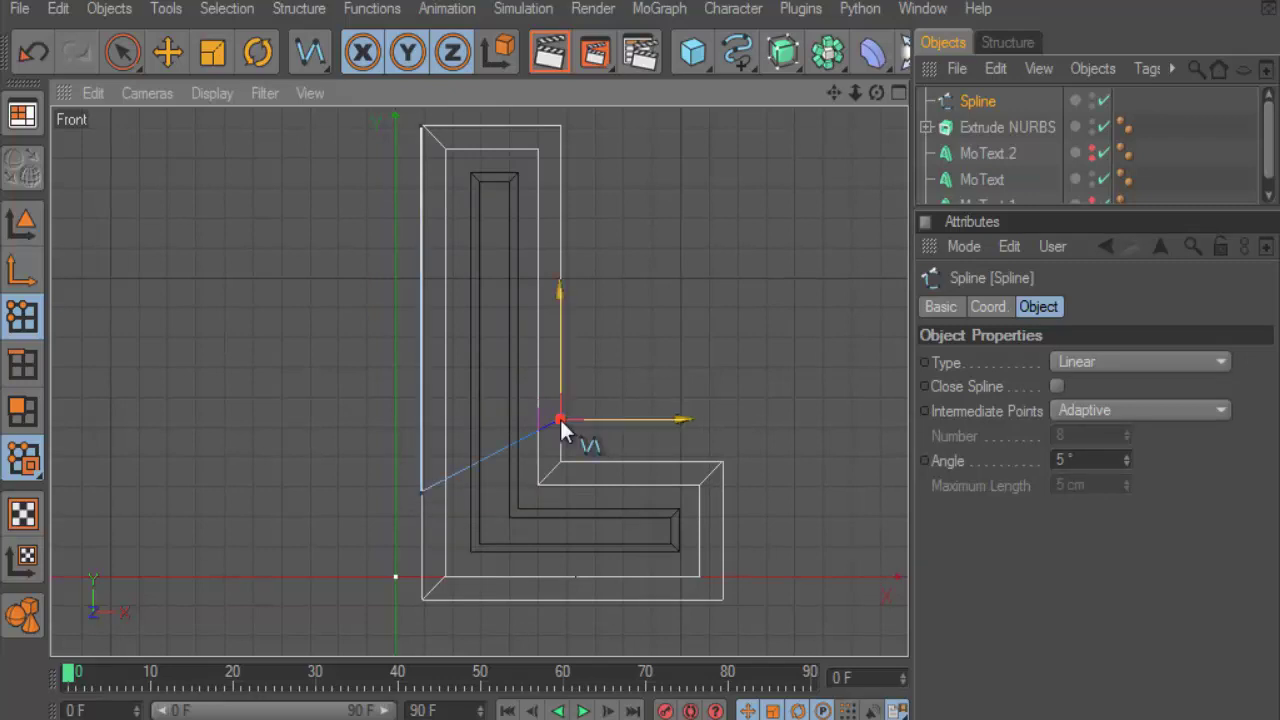
left_click(561, 123)
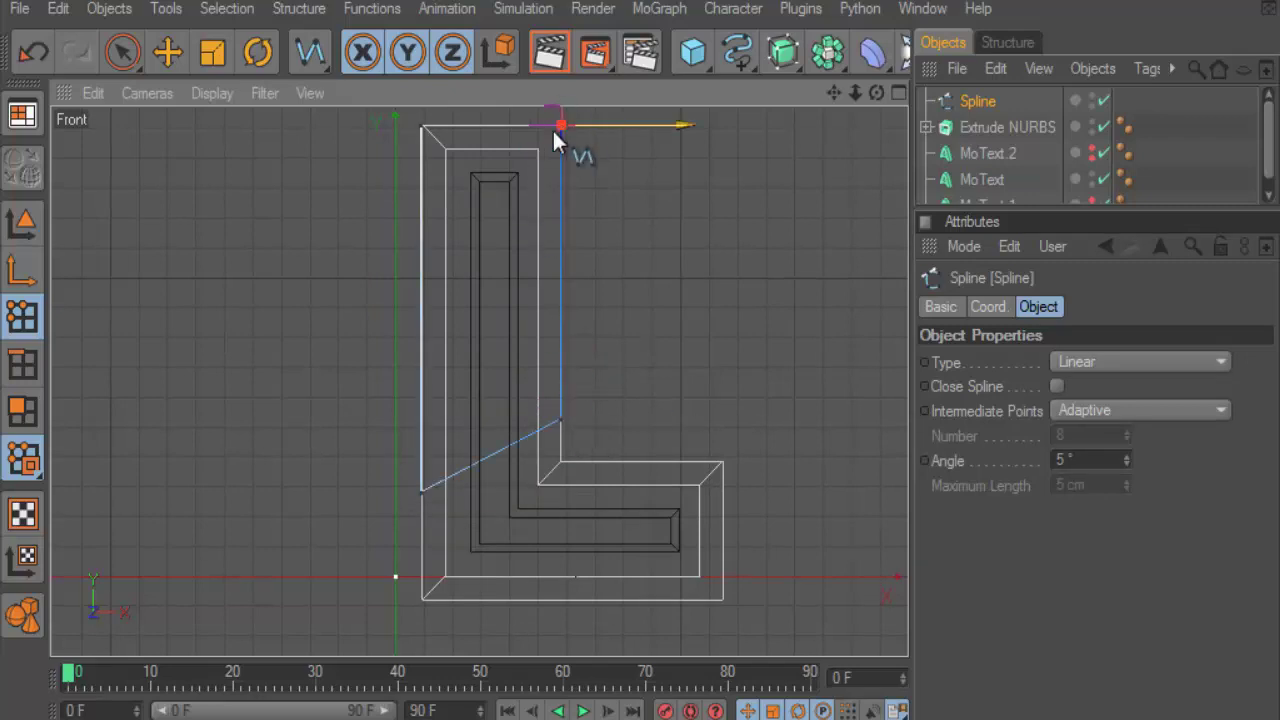
left_click(422, 124)
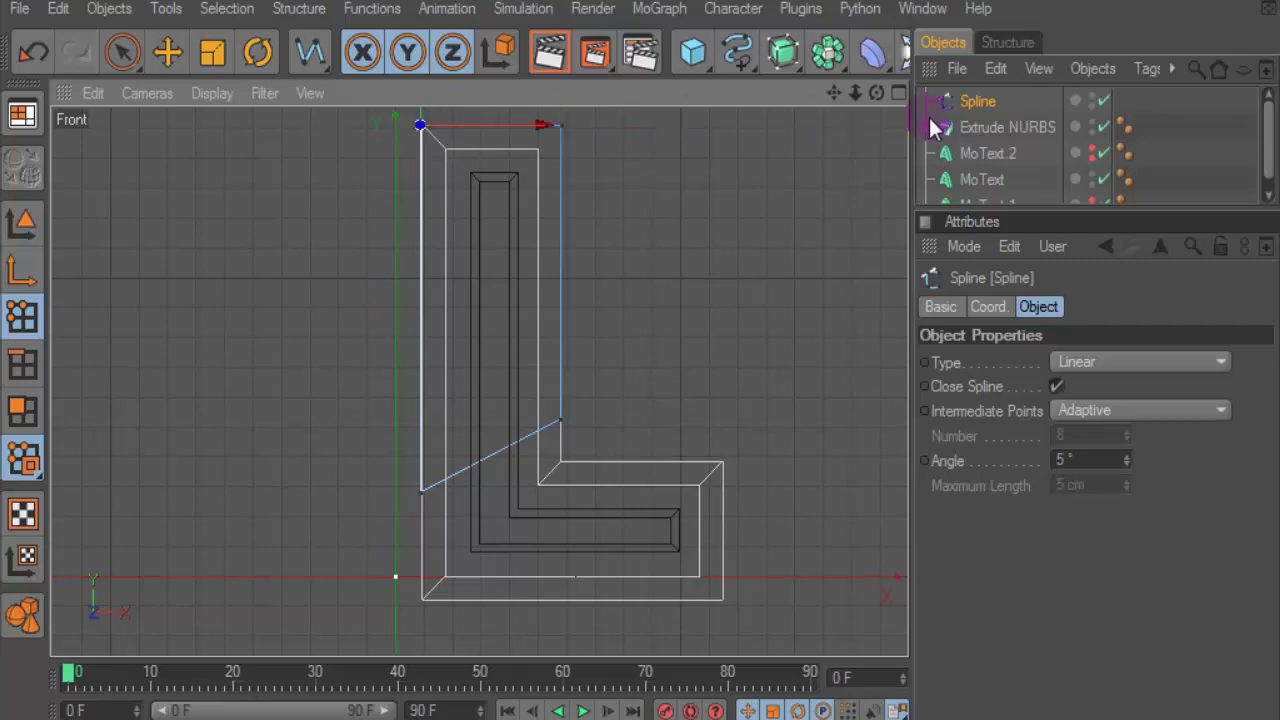
left_click(122, 52)
left_click(23, 220)
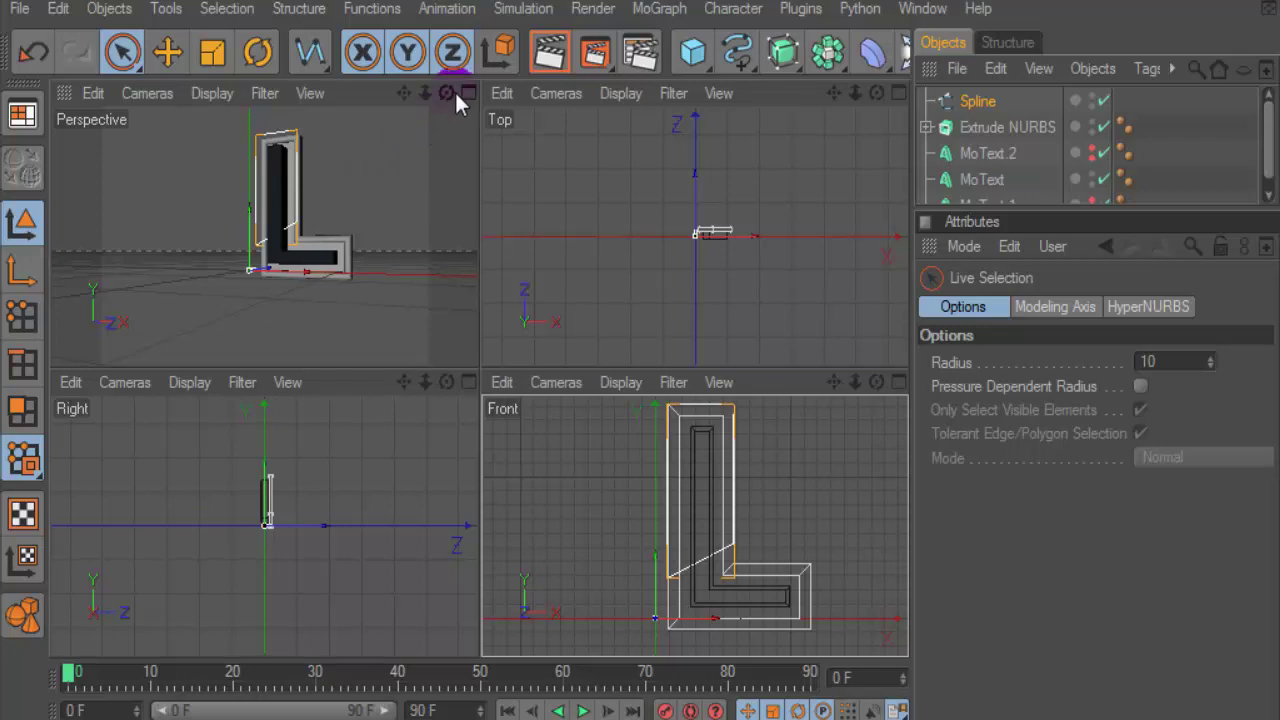
Push the new spline forward along Z so it sits in front of the extruded L.
left_click(468, 93)
left_click_drag(876, 93, 1004, 99)
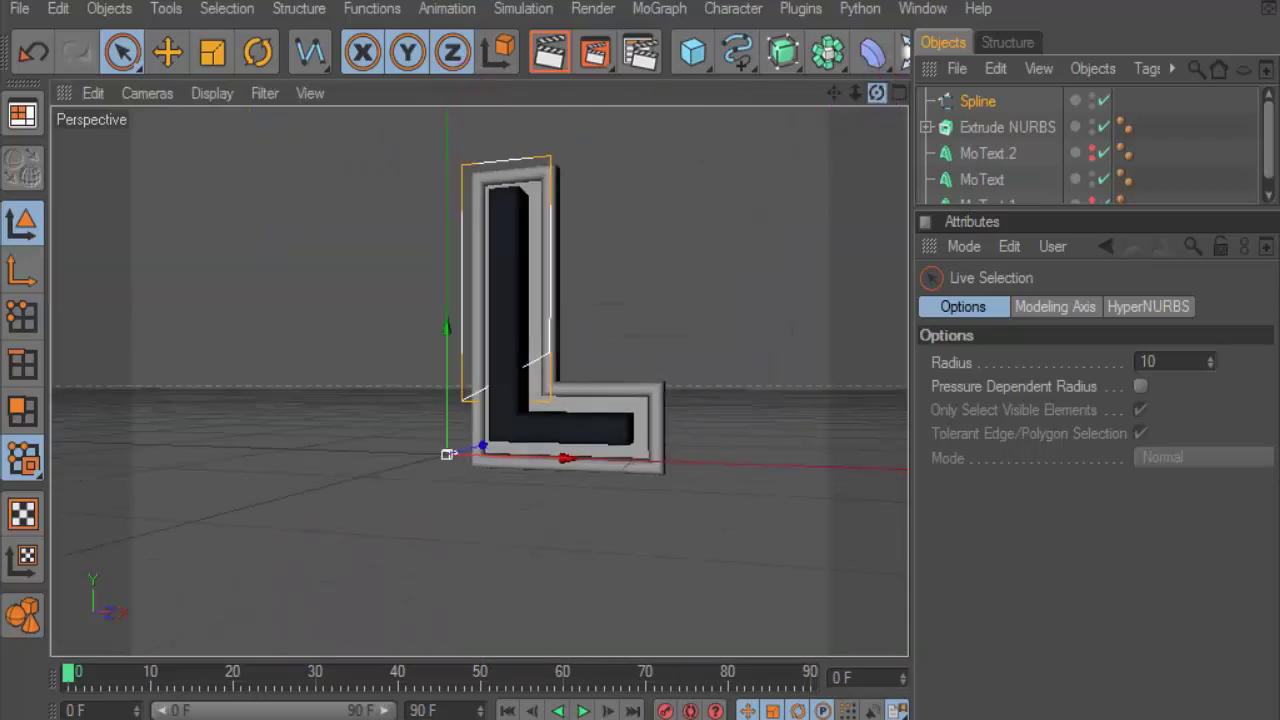
left_click(978, 101)
left_click_drag(325, 455, 418, 455)
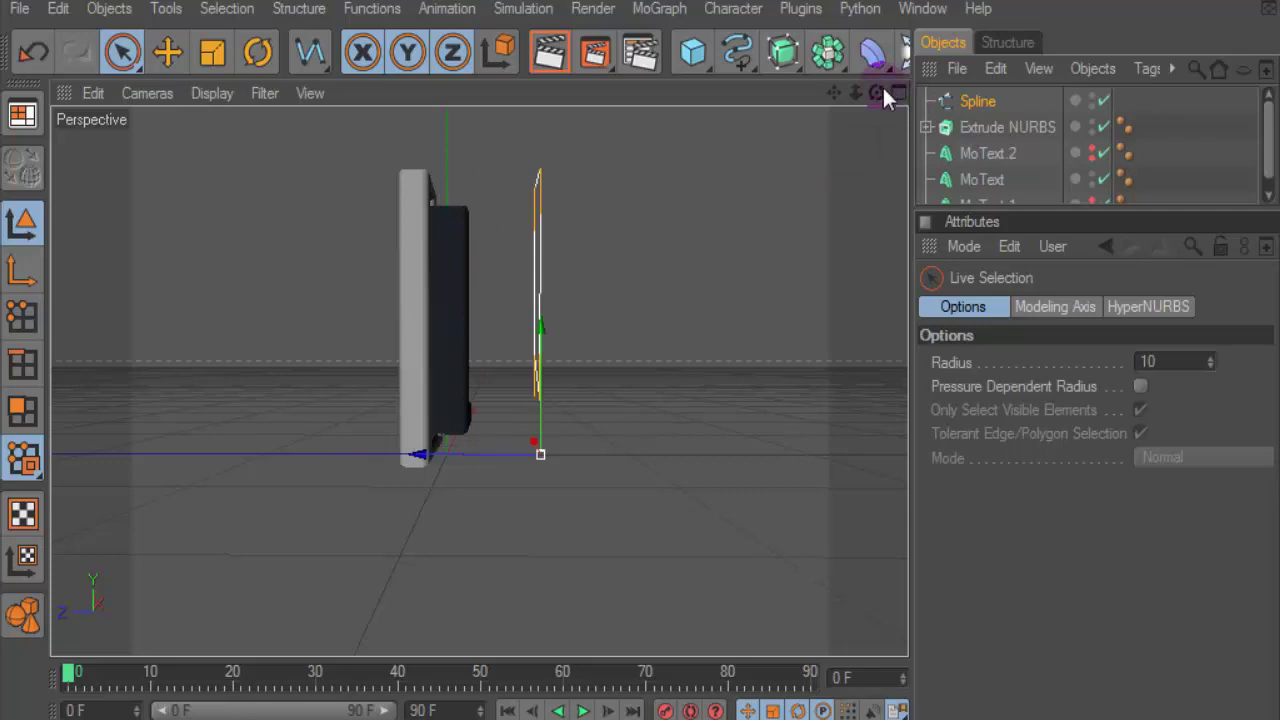
left_click_drag(884, 90, 848, 90)
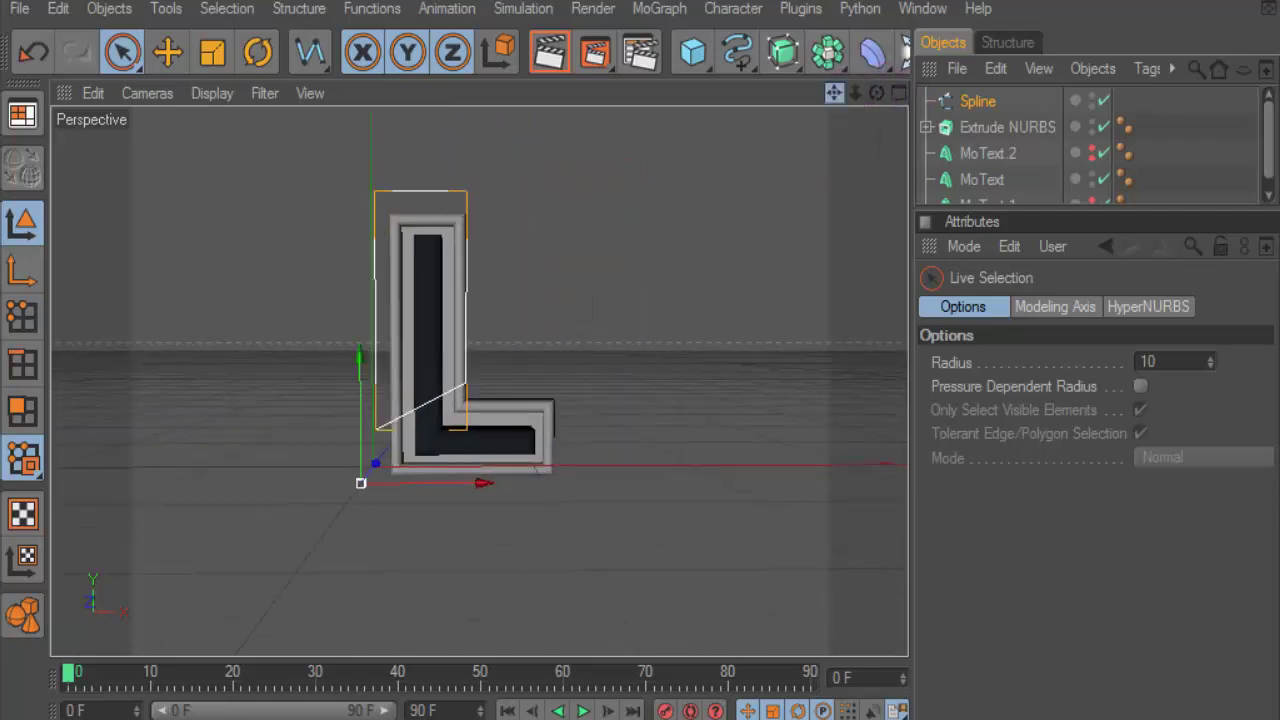
scroll(798, 418, "up", 3)
scroll(663, 360, "up", 3)
left_click(968, 104)
left_click(23, 316)
mouse_move(833, 92)
left_mouse_down()
mouse_move(821, 94)
mouse_move(880, 98)
left_mouse_up()
Return to a full-size Front view and make MoText.1 and MoText.2 visible again.
left_click(895, 96)
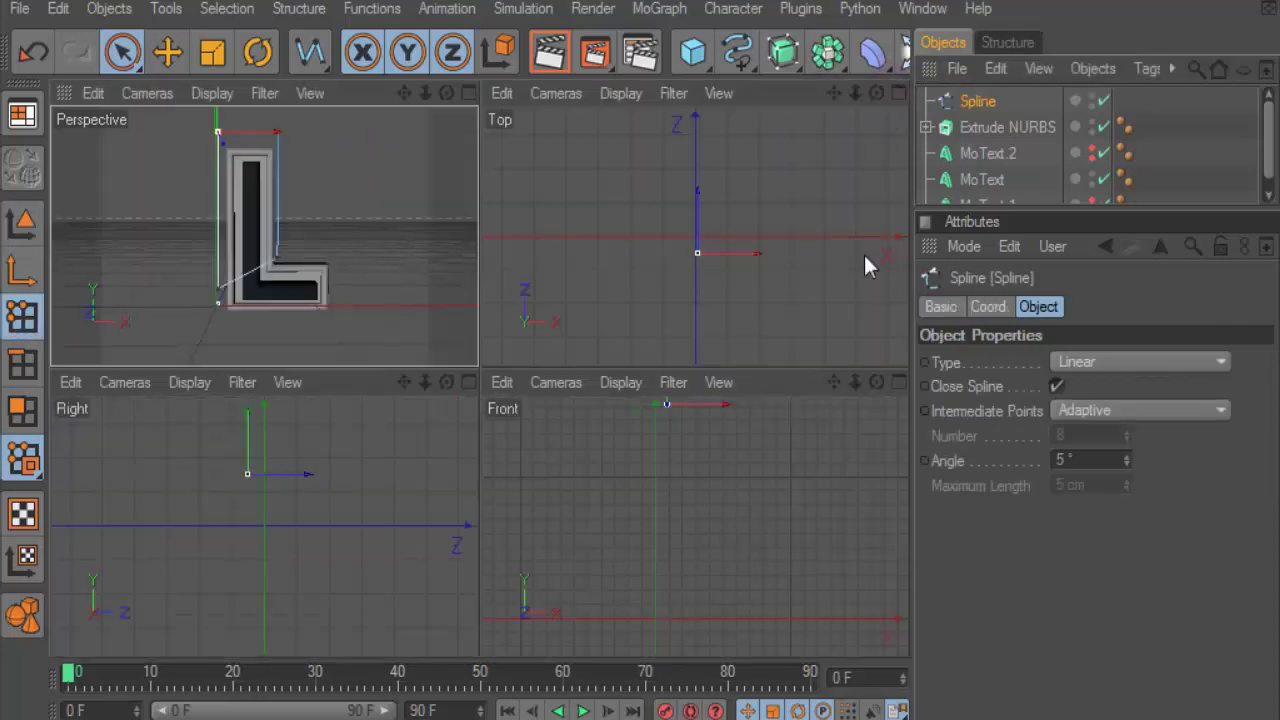
left_click(898, 382)
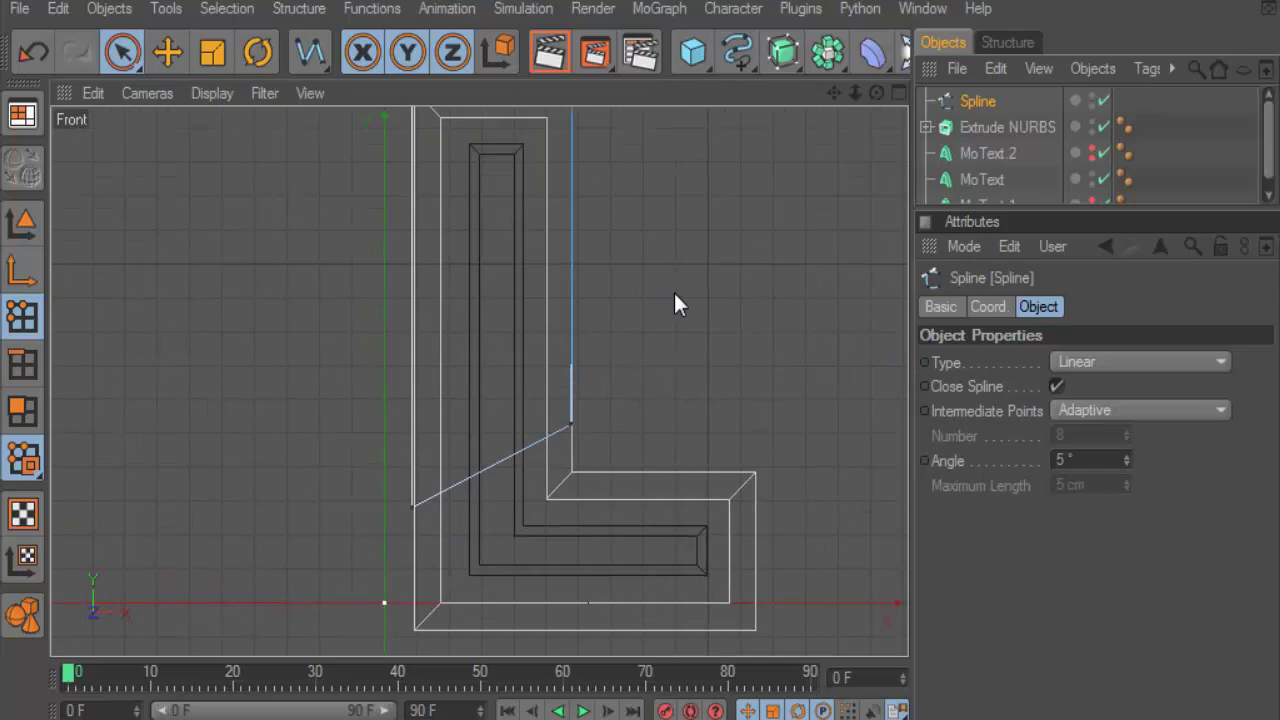
left_click_drag(1134, 211, 1134, 284)
left_click_drag(1088, 199, 1090, 157)
left_click(1089, 150)
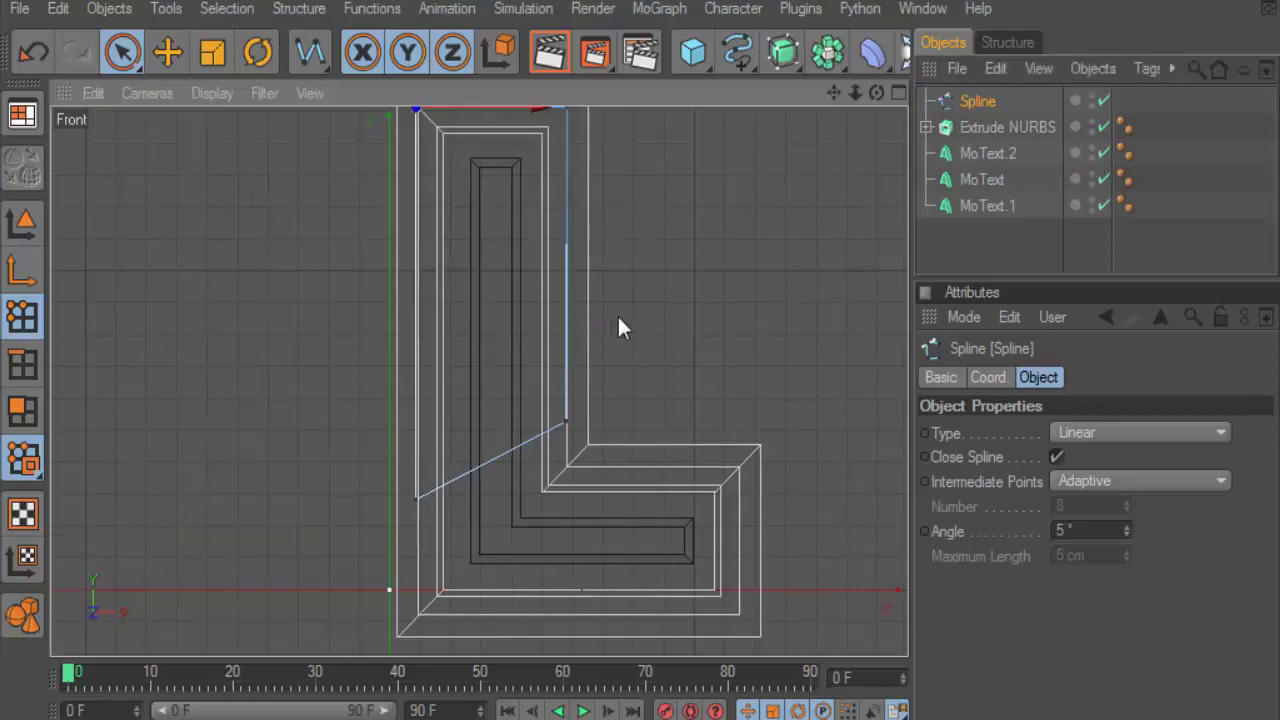
Create Spline.1 as a 5 cm inset outline of the slanted stem spline.
right_click(476, 190)
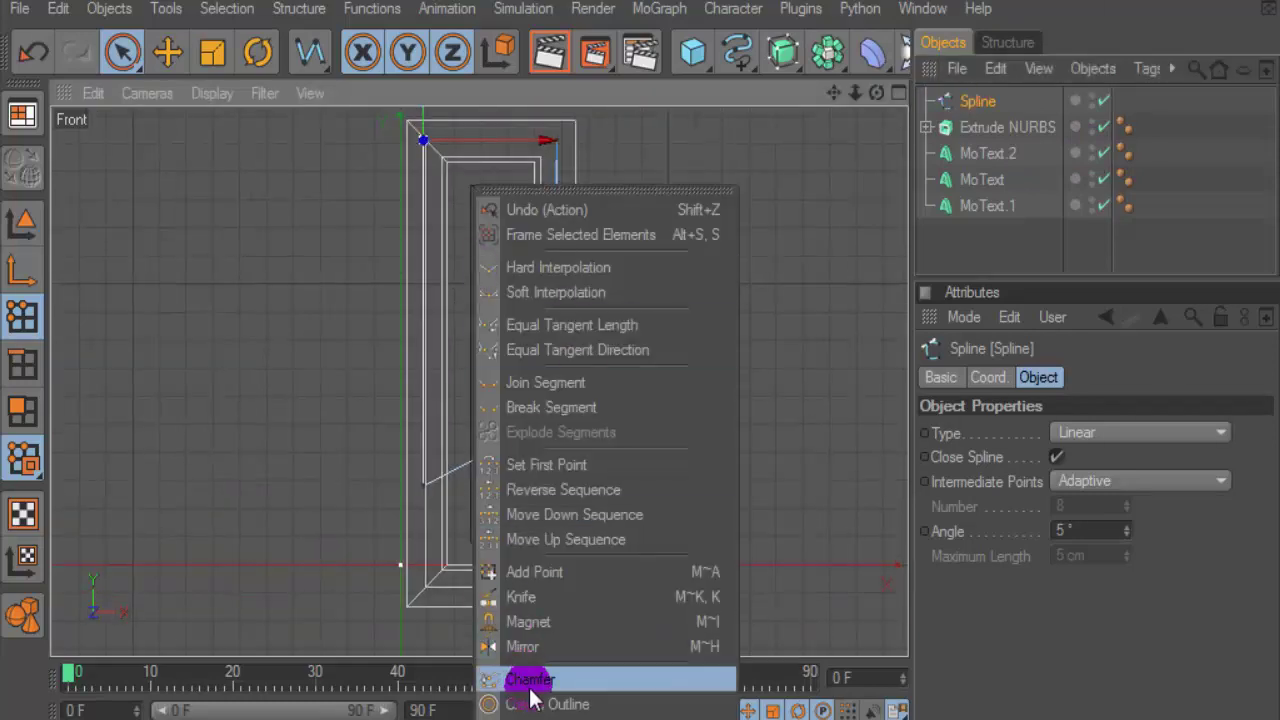
left_click(520, 703)
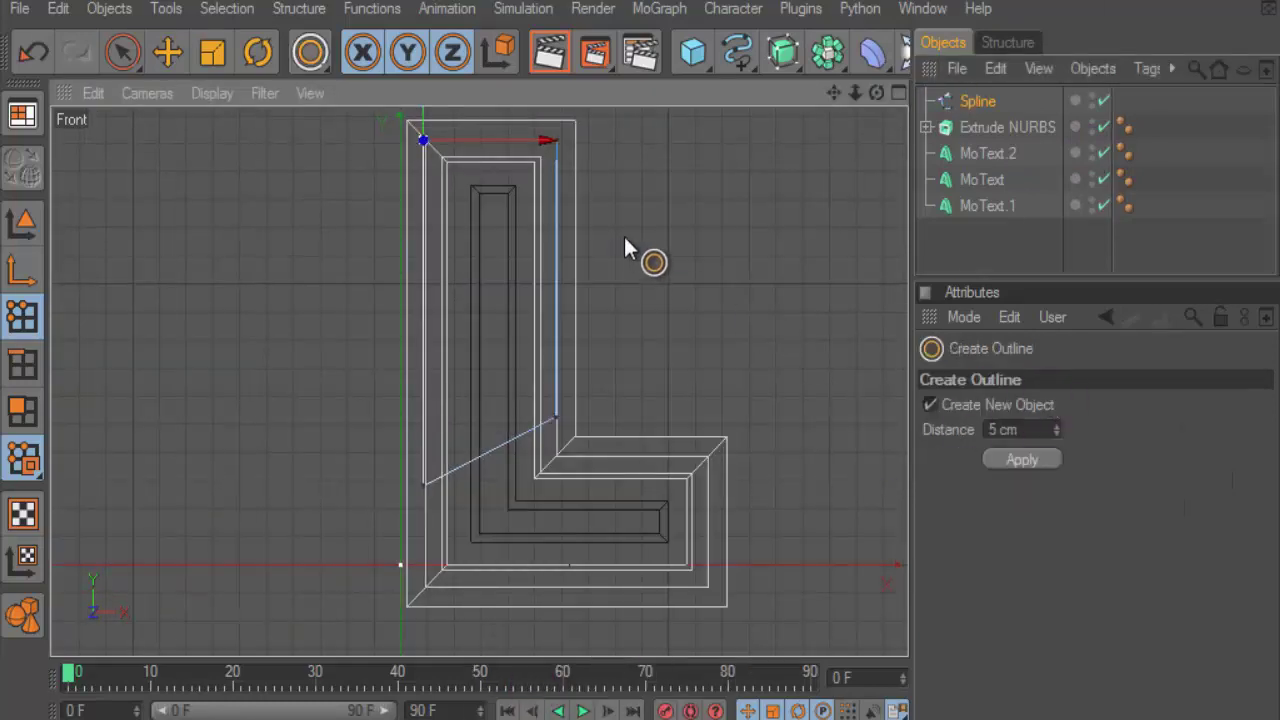
left_click_drag(606, 242, 545, 242)
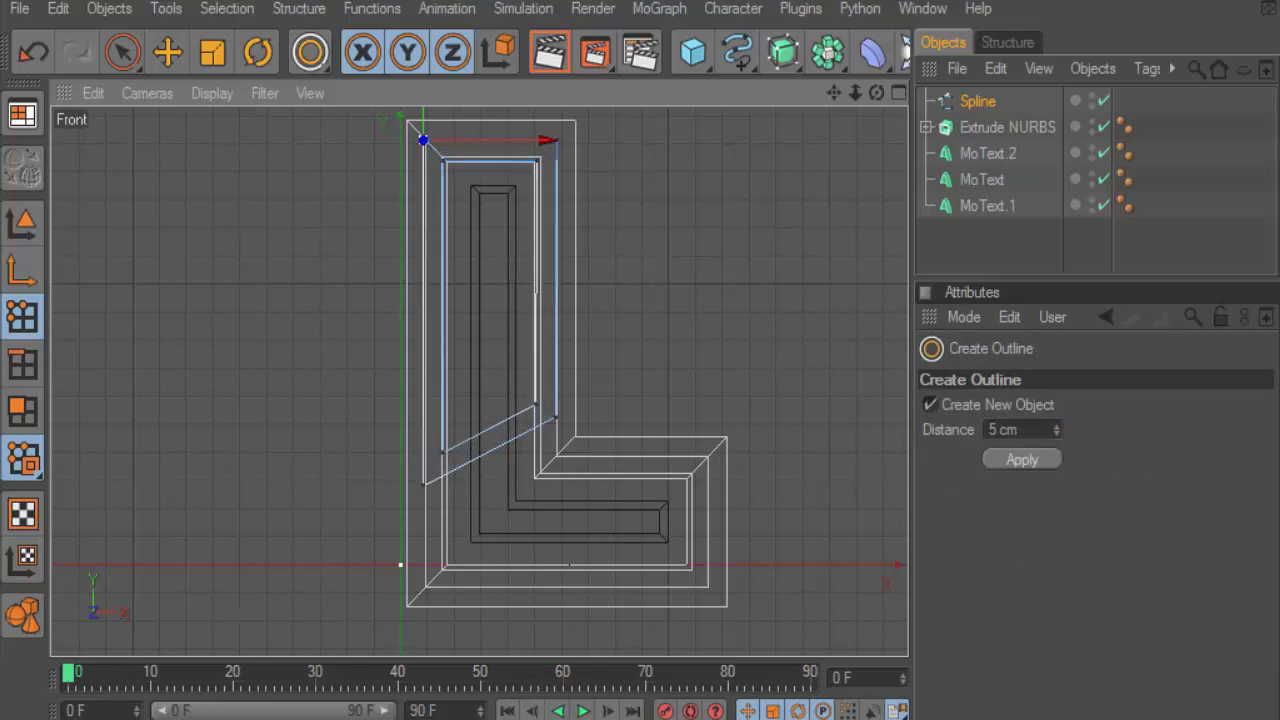
left_click_drag(545, 242, 540, 242)
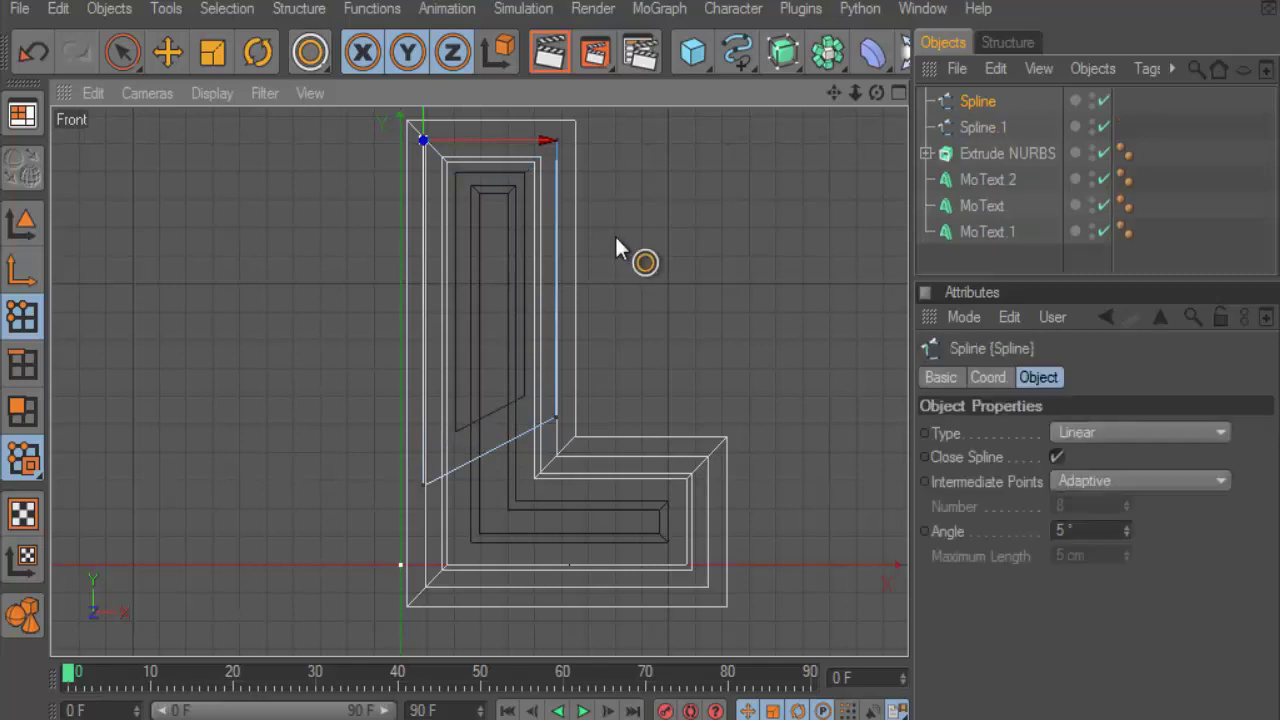
left_click(890, 92)
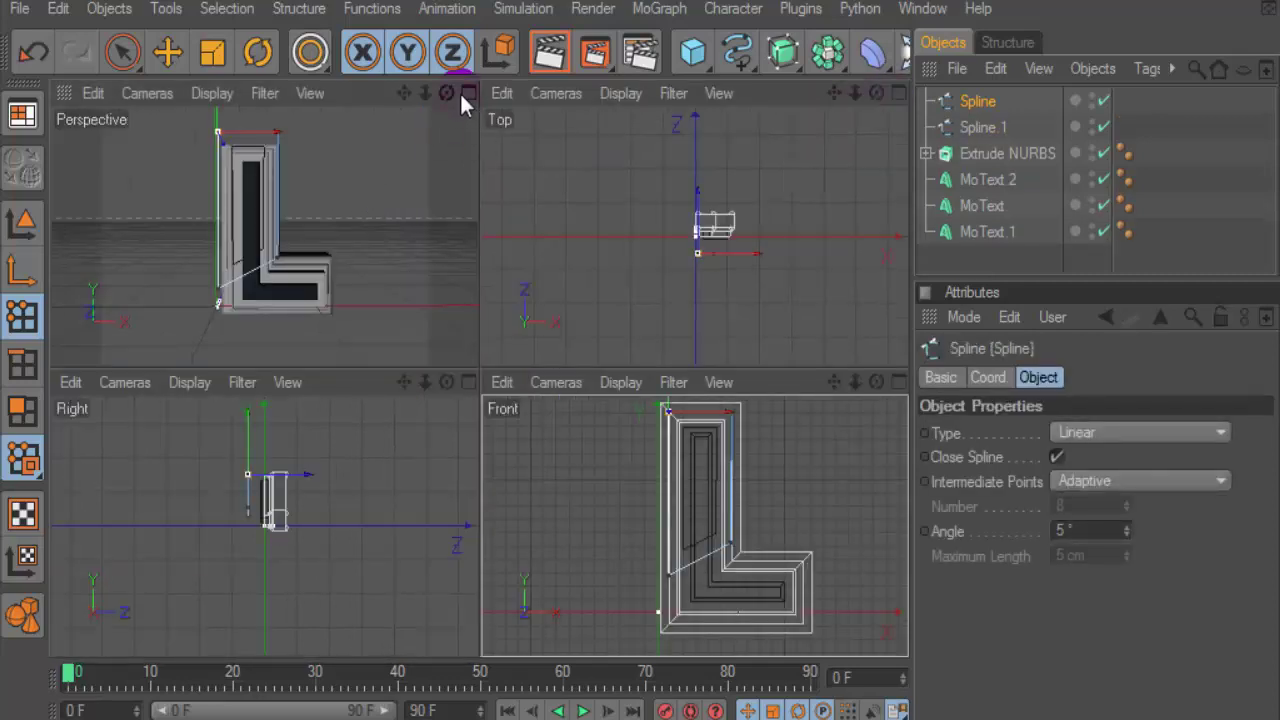
Slide Spline.1 about 33 cm left along X, clear of the slanted Spline.
left_click(462, 94)
left_click_drag(872, 96, 940, 100)
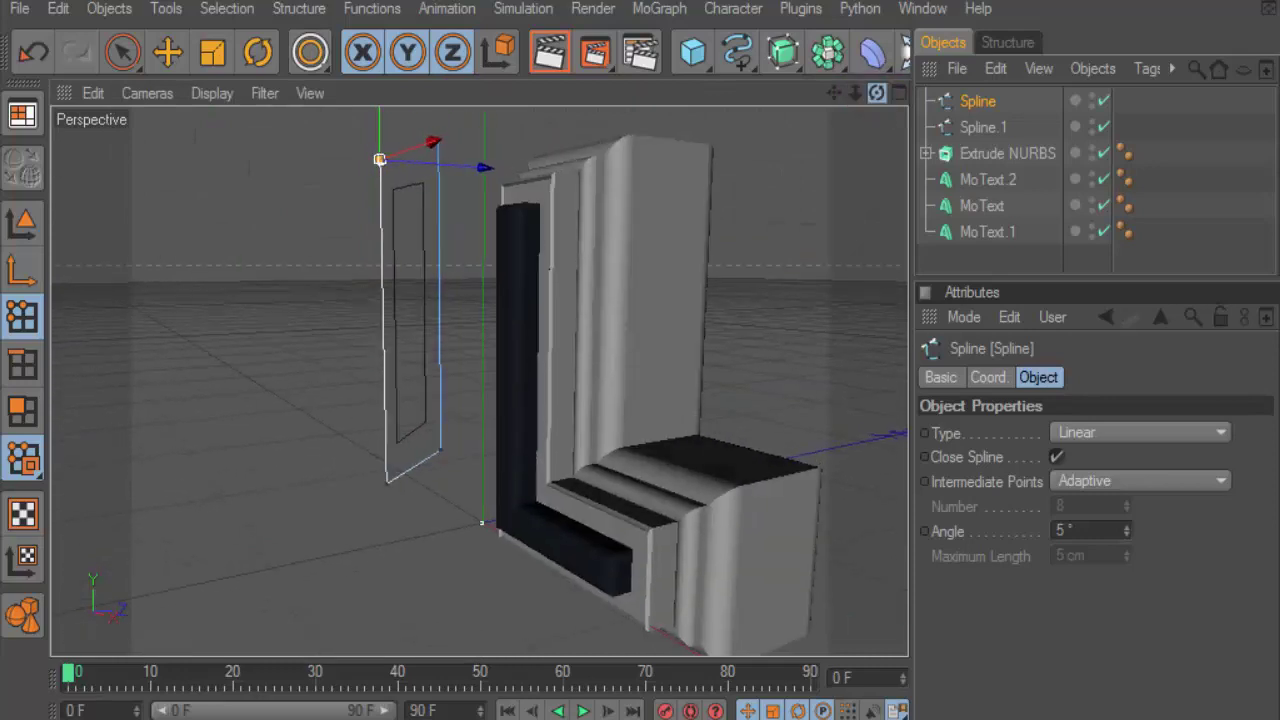
left_click(968, 126)
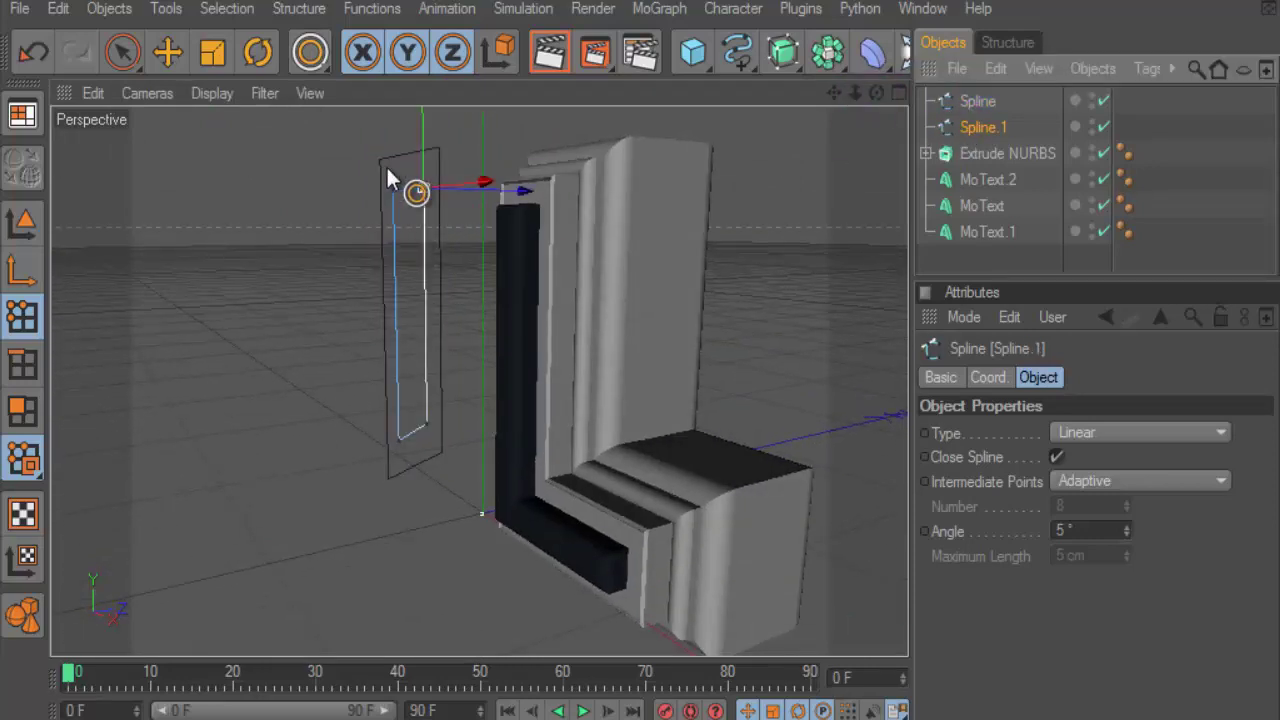
left_click(22, 221)
left_click(212, 52)
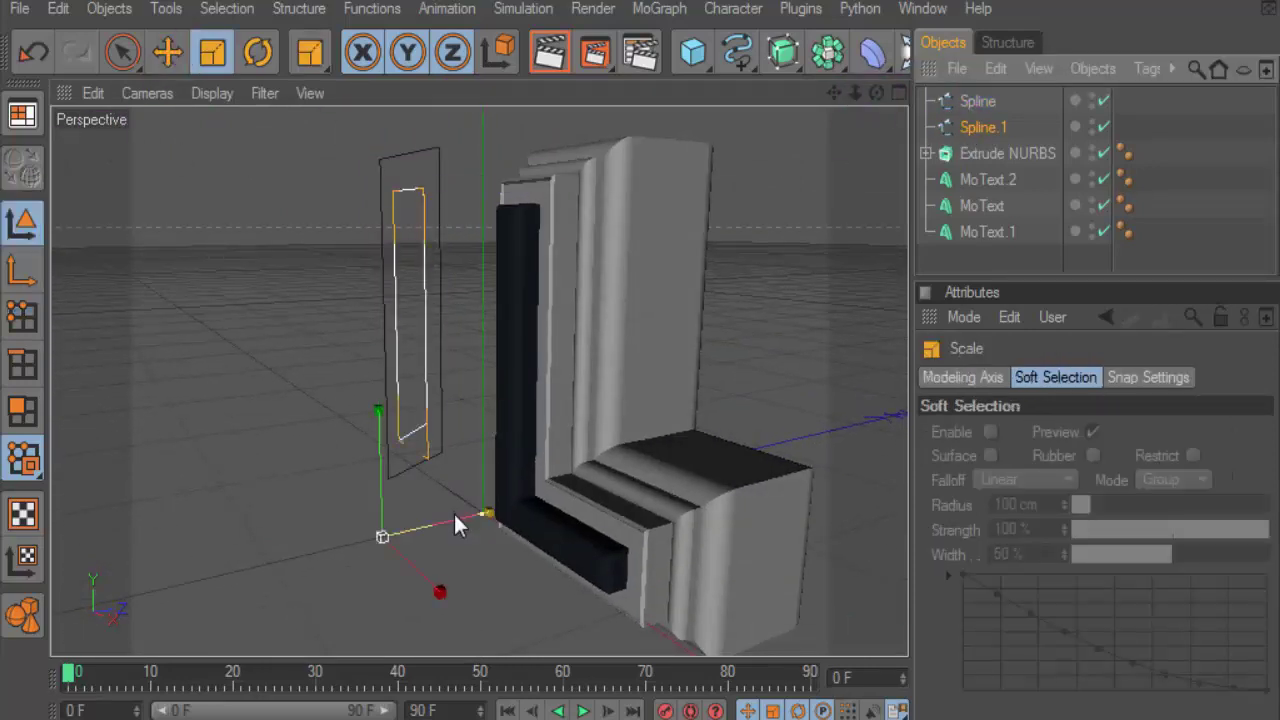
left_click_drag(455, 525, 452, 525)
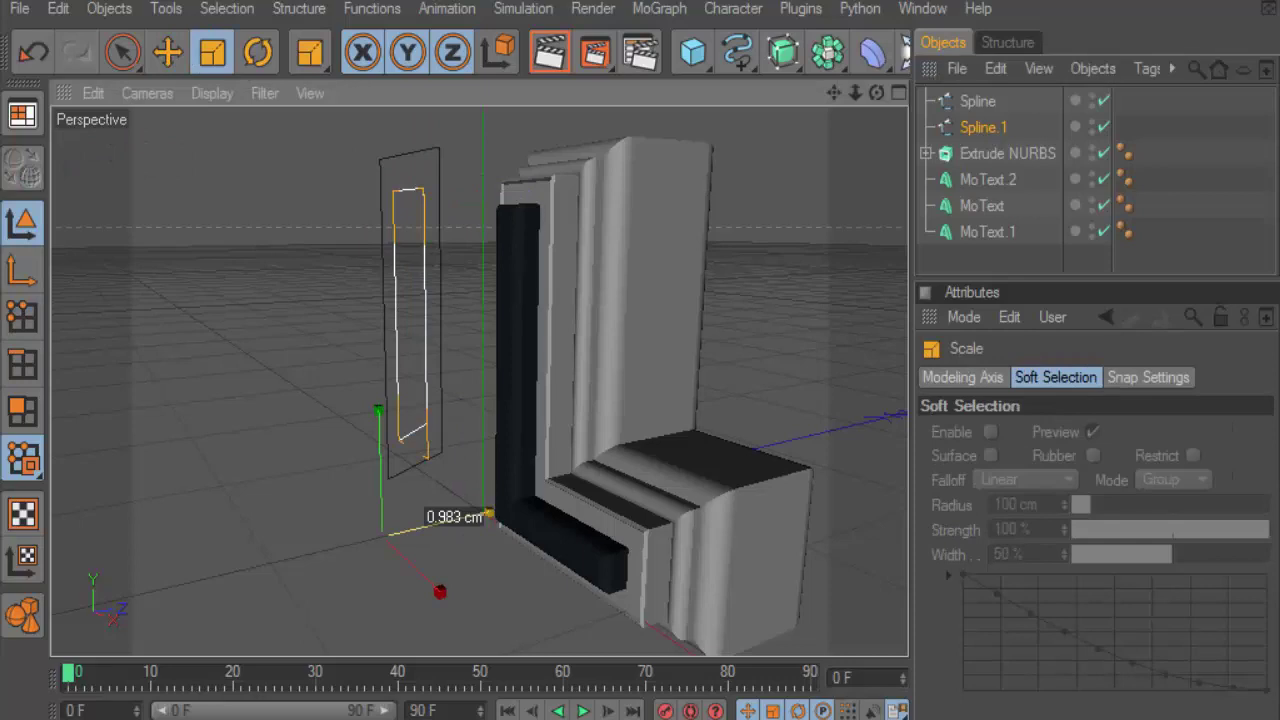
left_click(168, 52)
left_click_drag(476, 530, 362, 540)
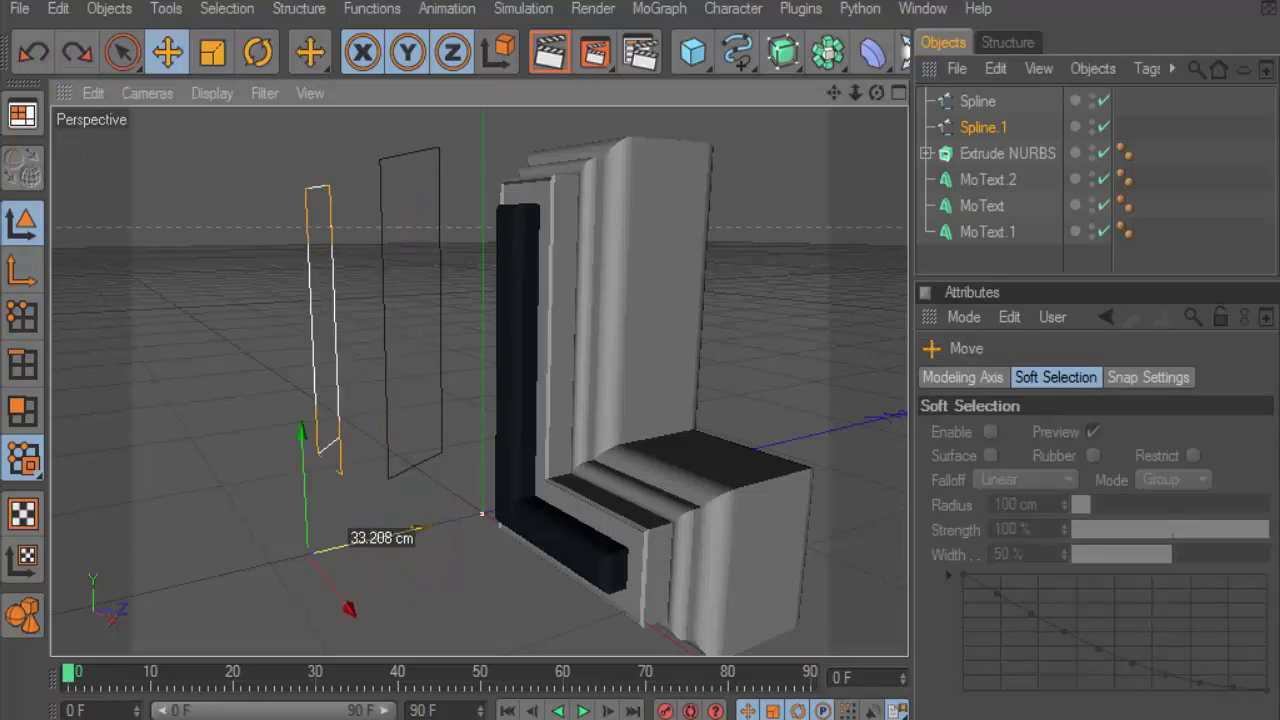
left_click_drag(885, 98, 840, 100)
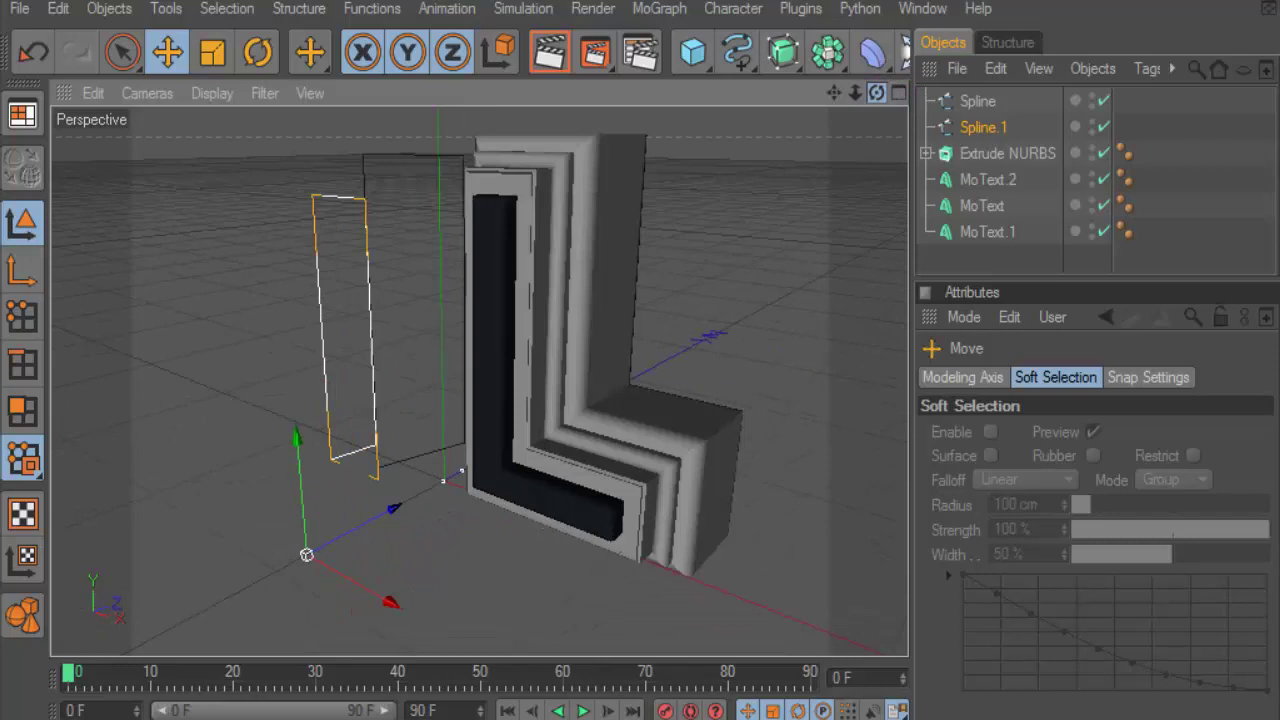
left_click(960, 100)
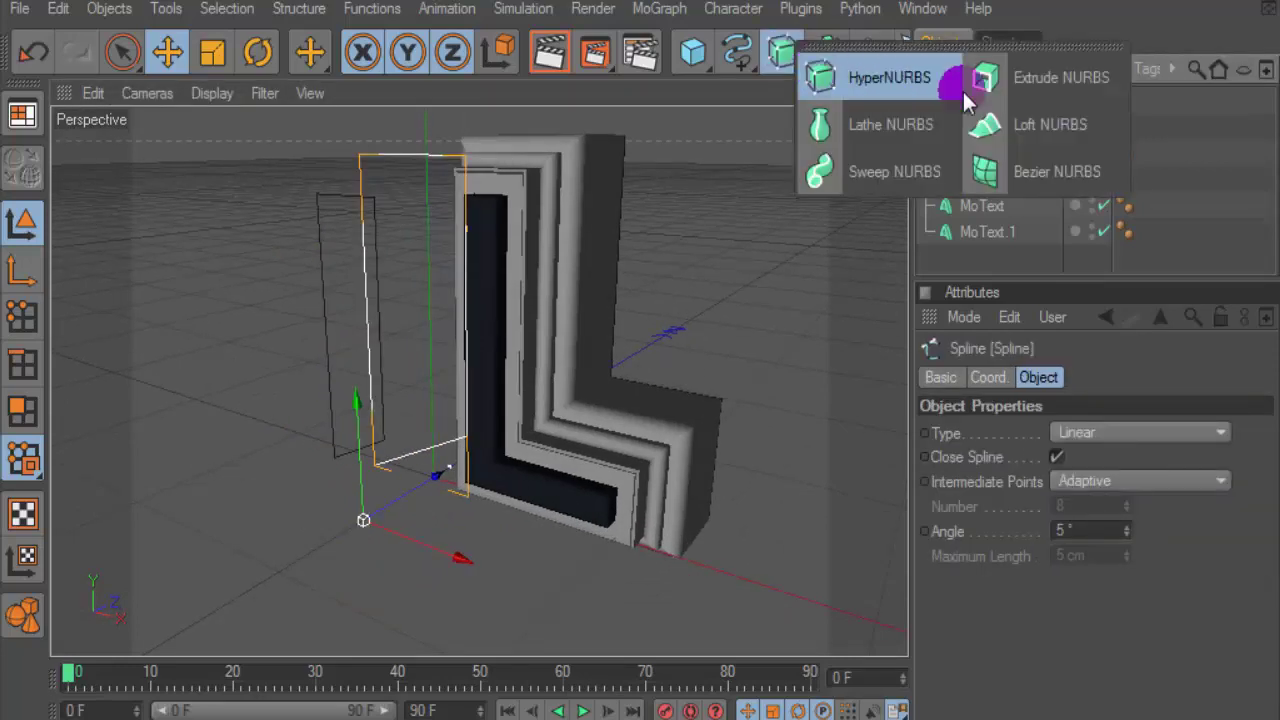
Add an Extrude NURBS with the slanted Spline as its child.
left_click_drag(782, 52, 1000, 82)
left_click_drag(976, 128, 987, 100)
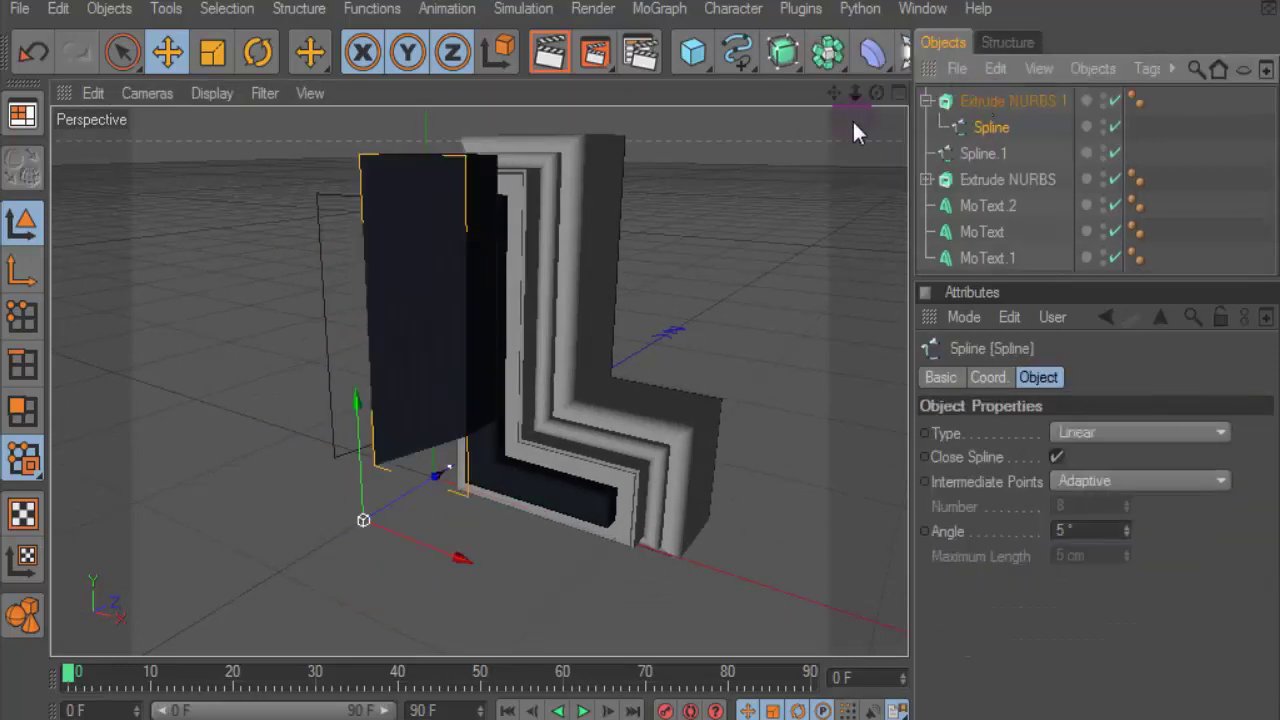
left_click_drag(875, 92, 830, 95)
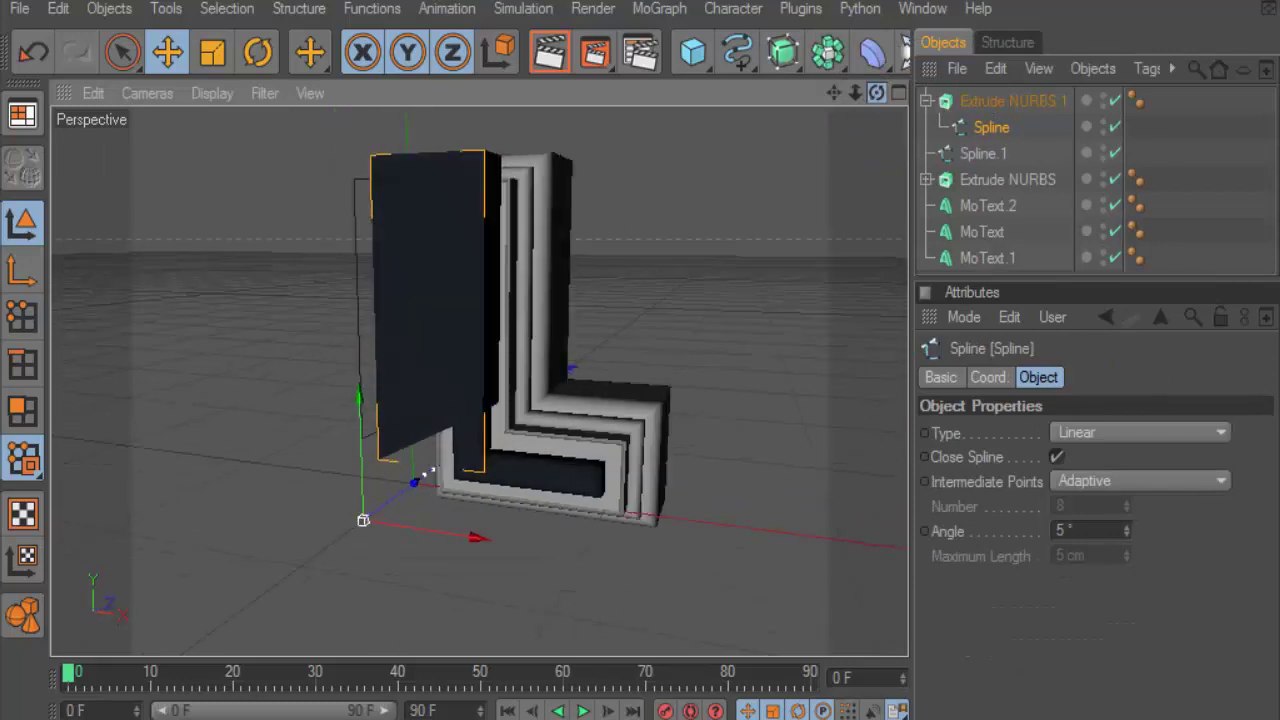
left_click_drag(875, 92, 667, 188)
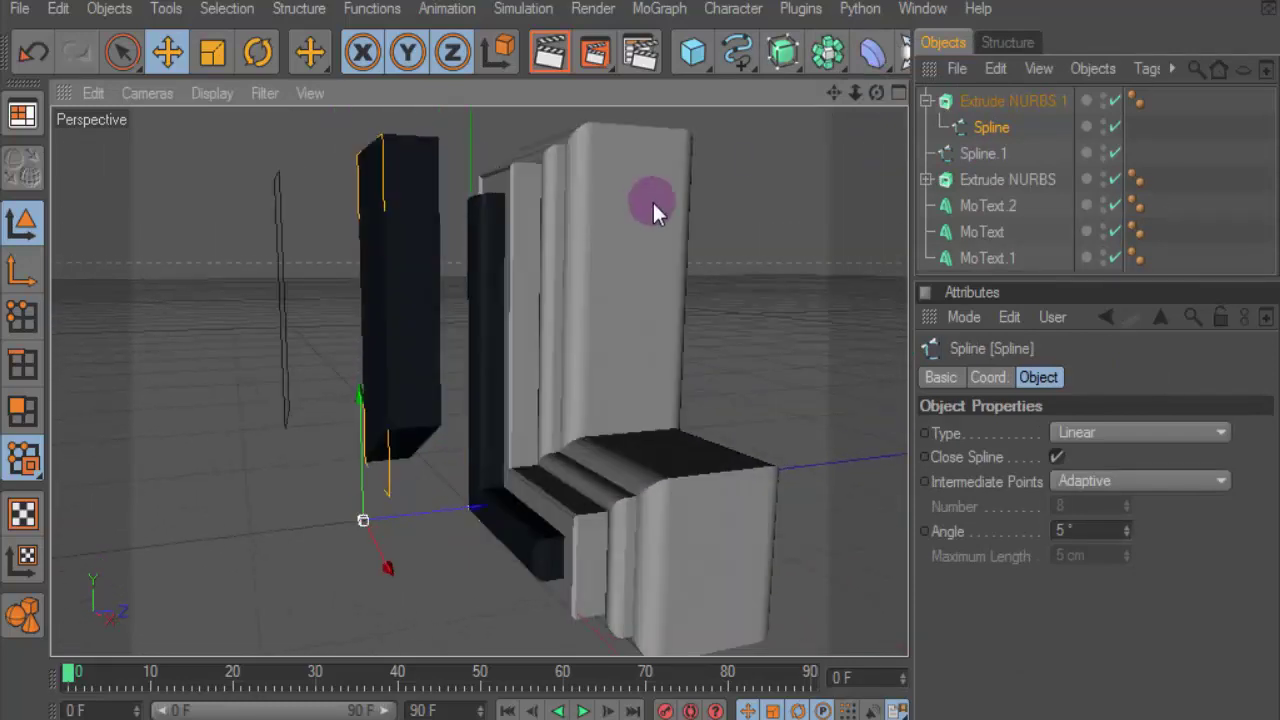
Give the new extrude a Fillet Cap start with 2 steps and a 2 cm radius.
left_click(1032, 100)
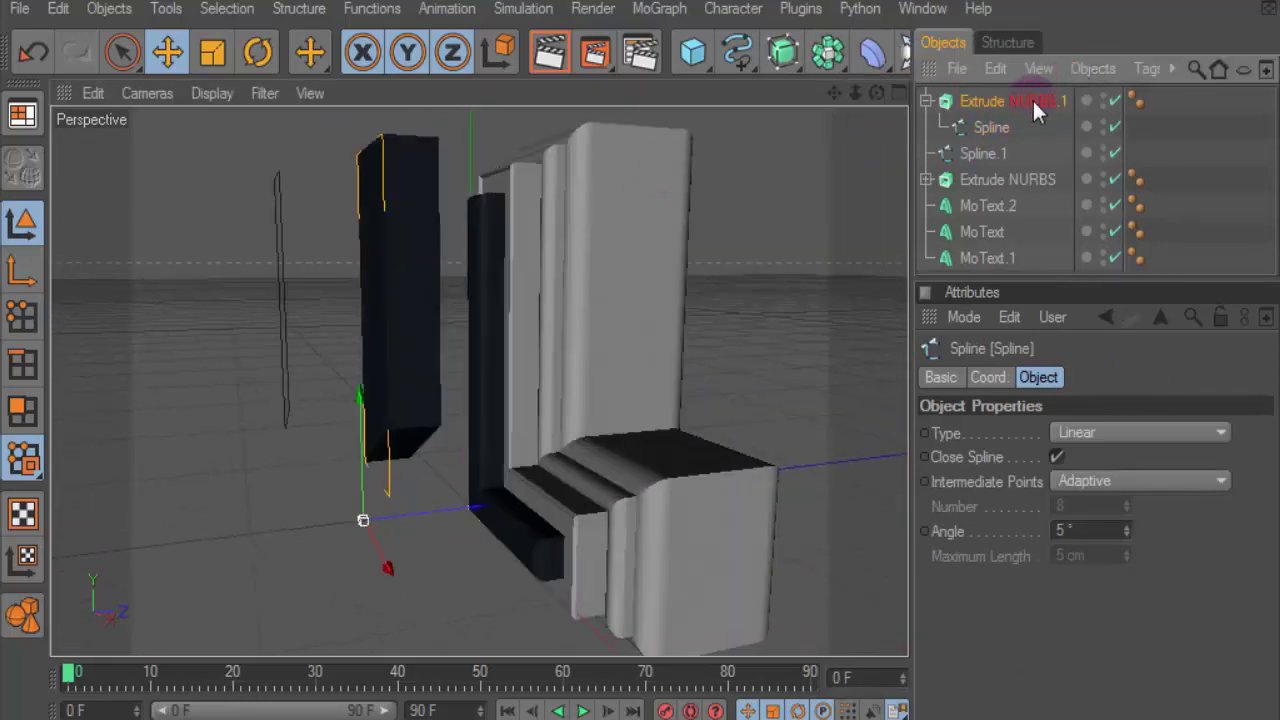
left_click(1086, 378)
left_click(1100, 432)
left_click(1060, 525)
left_click(1030, 458)
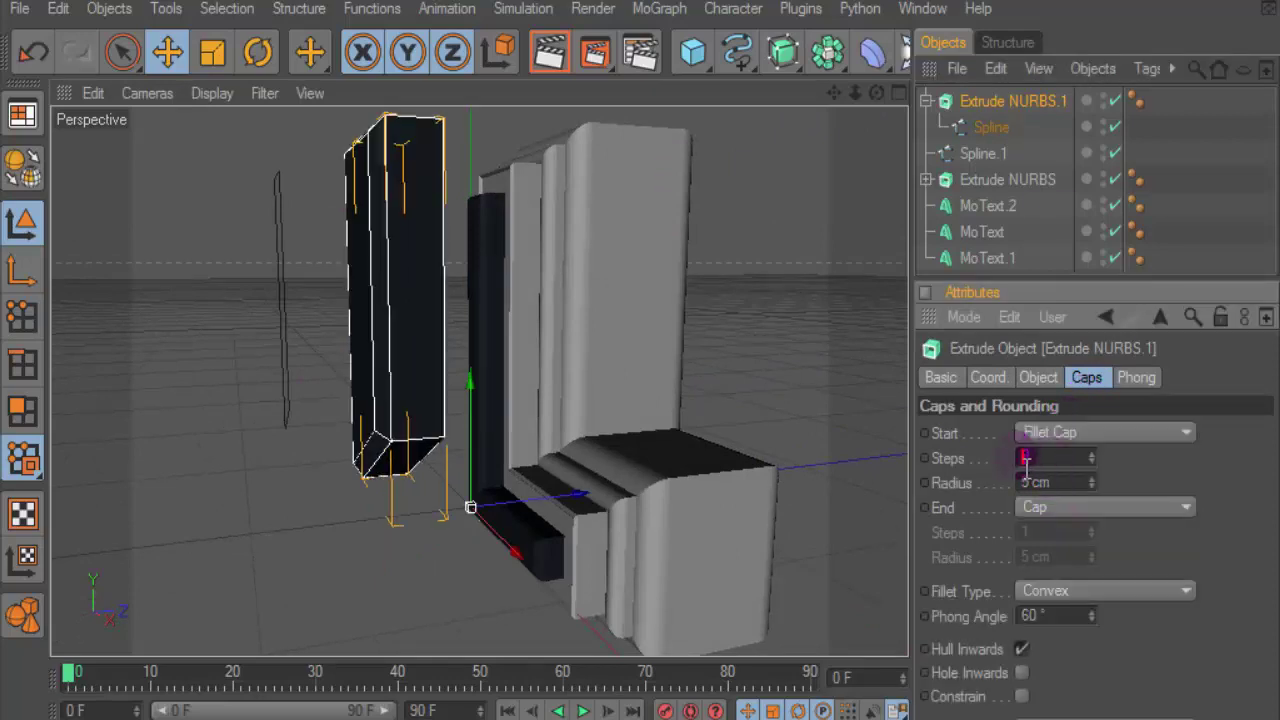
type("2")
key("Tab")
type("2")
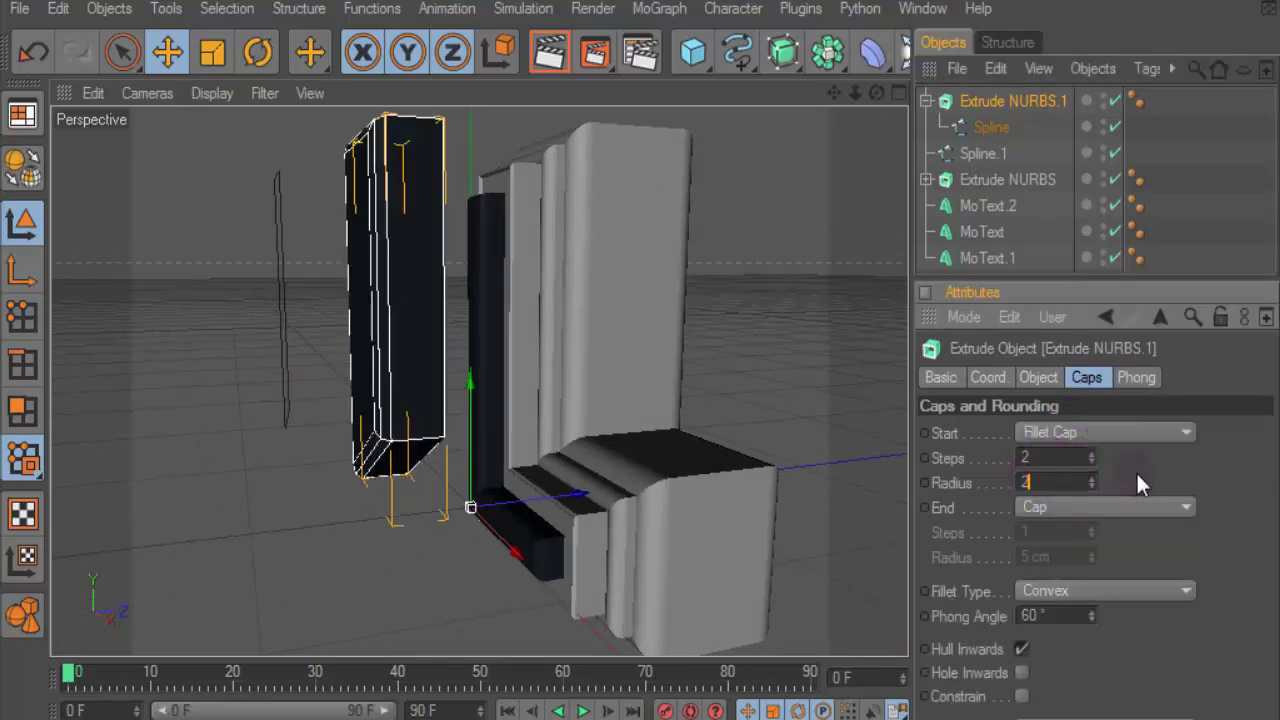
key("Return")
Slide the new dark panel sideways against the L and render a preview.
left_click_drag(559, 495, 652, 486)
left_click_drag(876, 92, 660, 95)
left_click(540, 55)
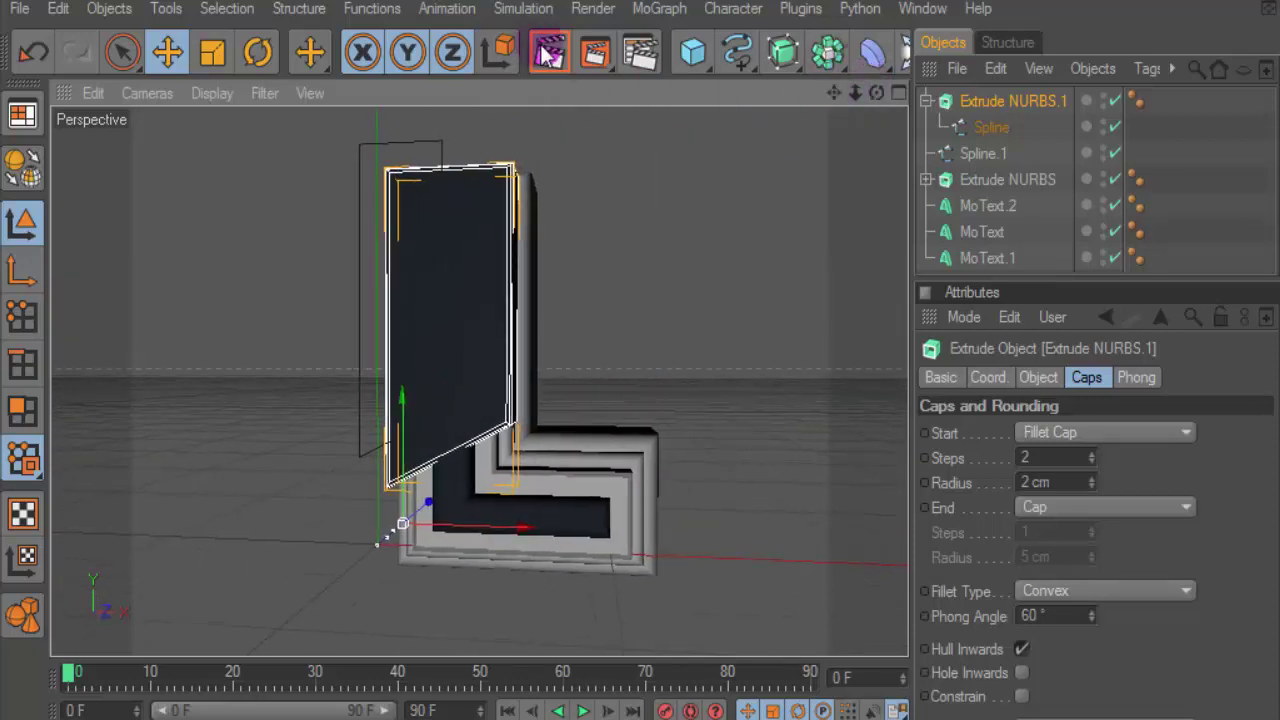
left_click_drag(833, 92, 923, 99)
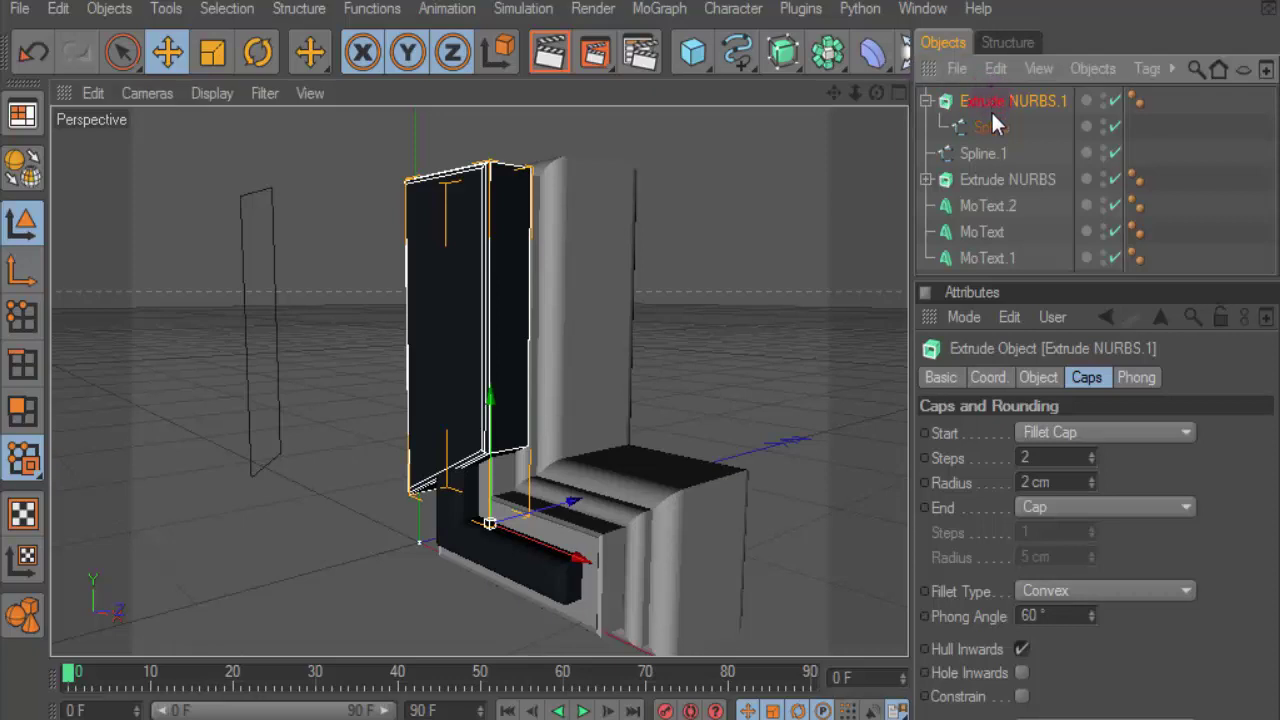
Create Extrude NURBS.2 from Spline.1 with a 10 cm Z extrusion depth.
left_click(926, 101)
left_click_drag(960, 126, 986, 99)
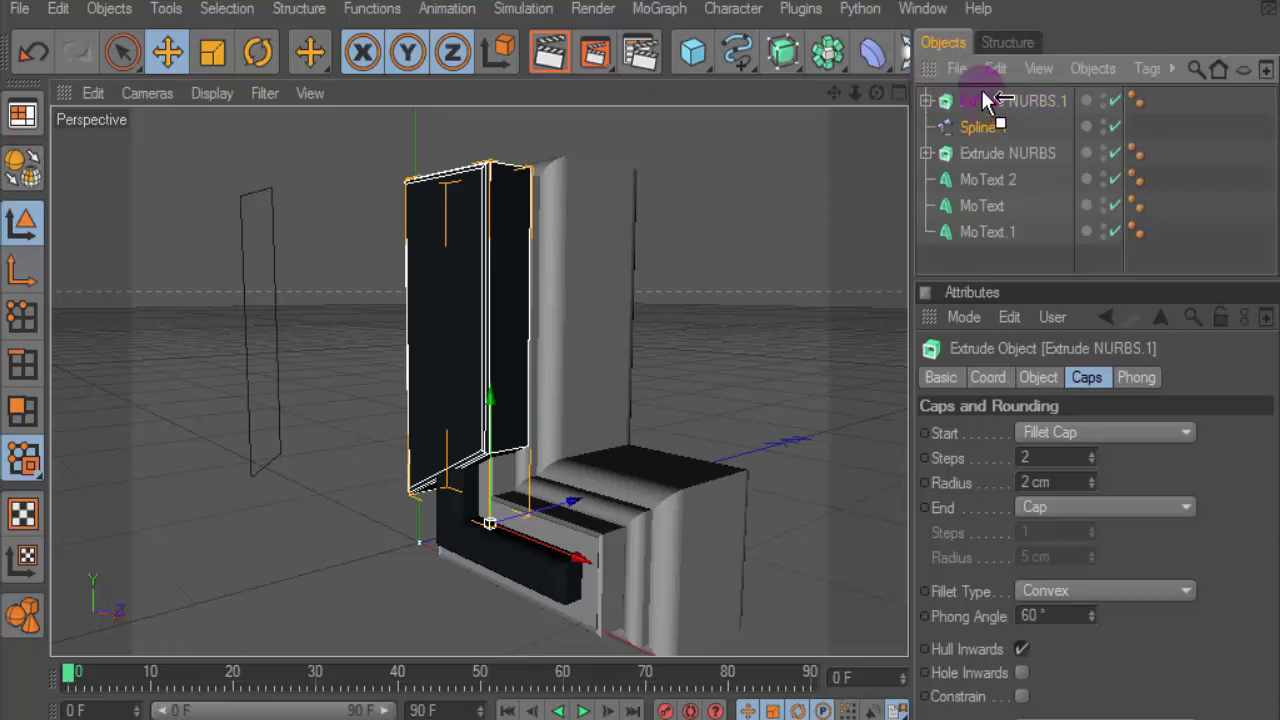
left_click_drag(780, 52, 820, 72)
left_click(986, 79)
left_click_drag(986, 122, 991, 99)
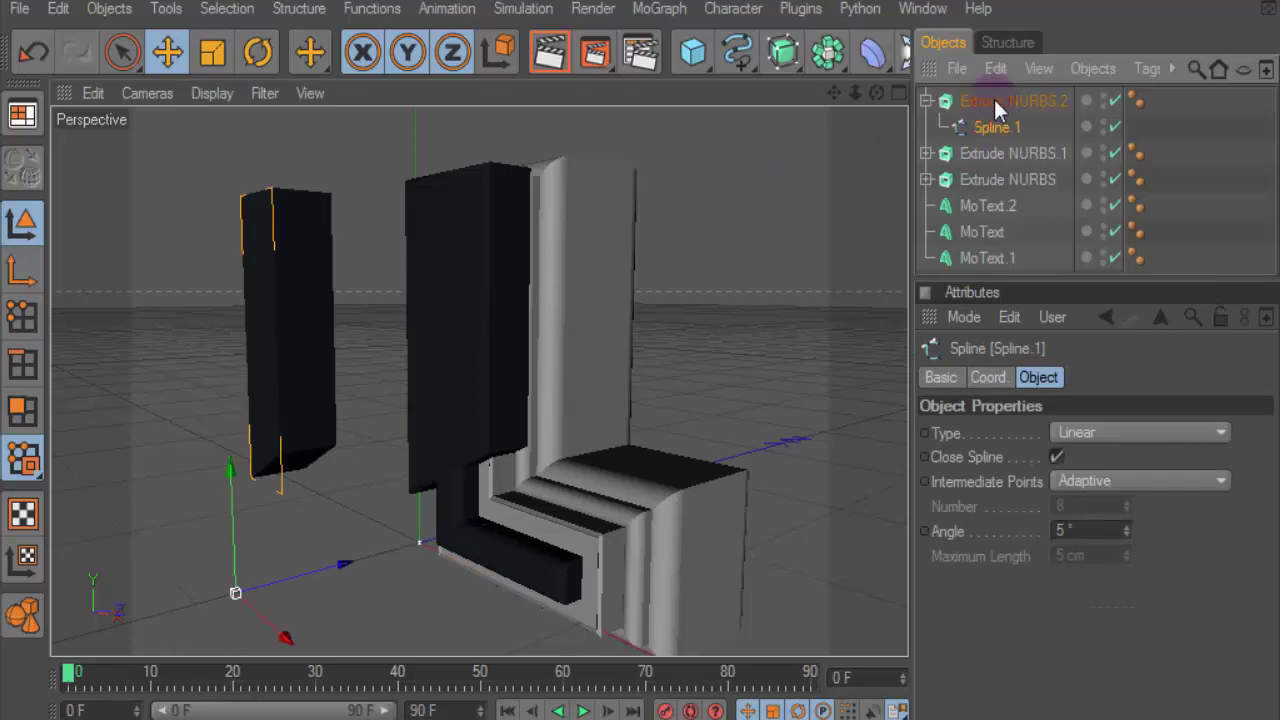
left_click(979, 102)
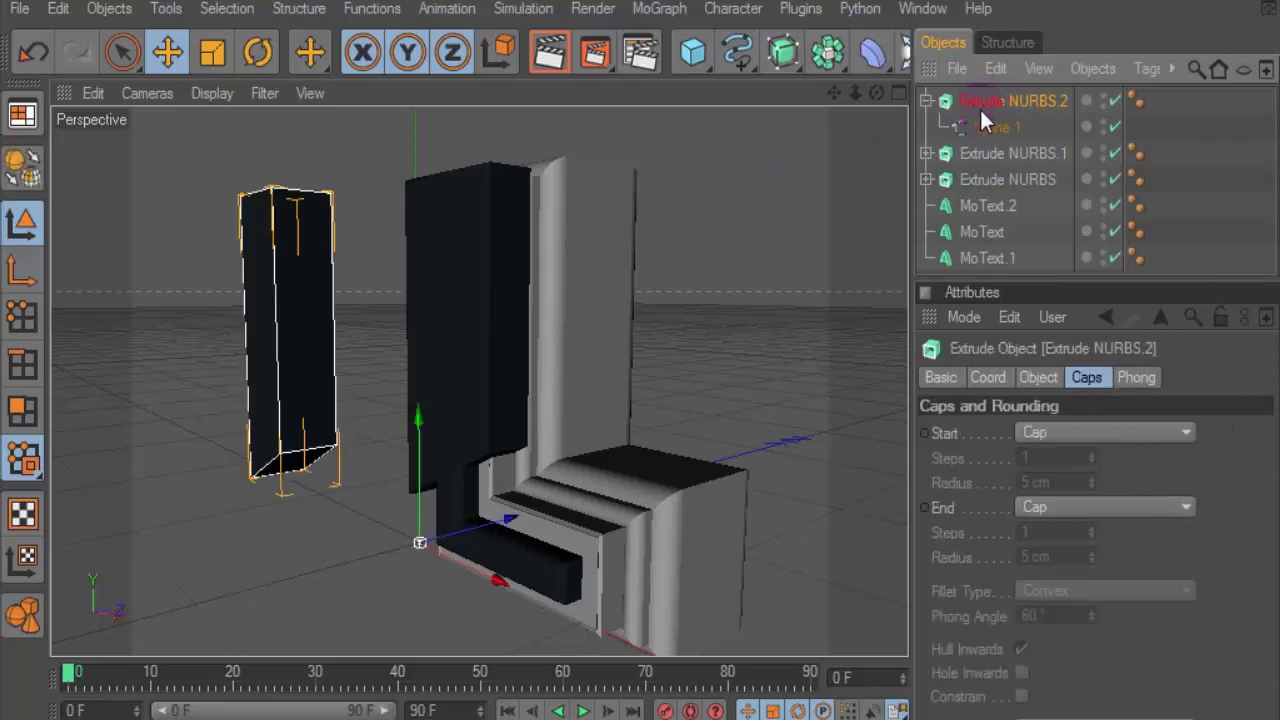
left_click(1030, 378)
type("10")
left_click(1022, 103)
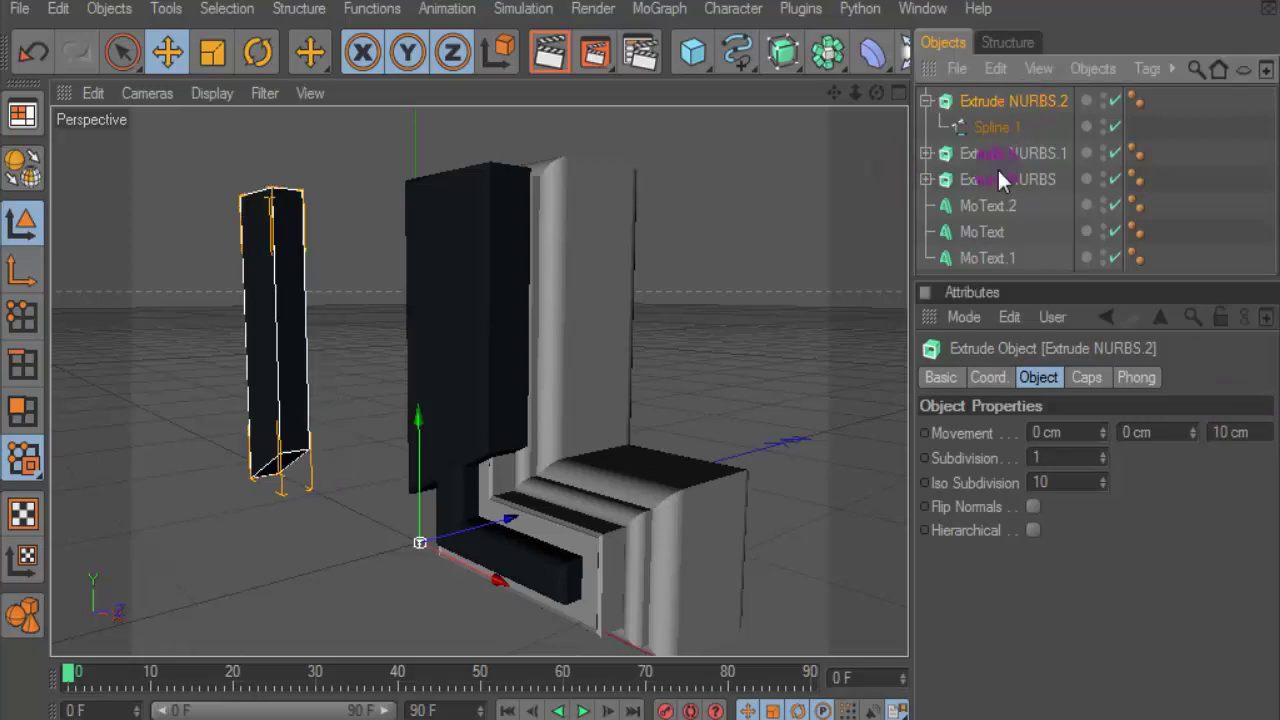
Set Extrude NURBS.2's start cap to a 2-step Fillet Cap with a 2 cm radius.
left_click(1003, 125)
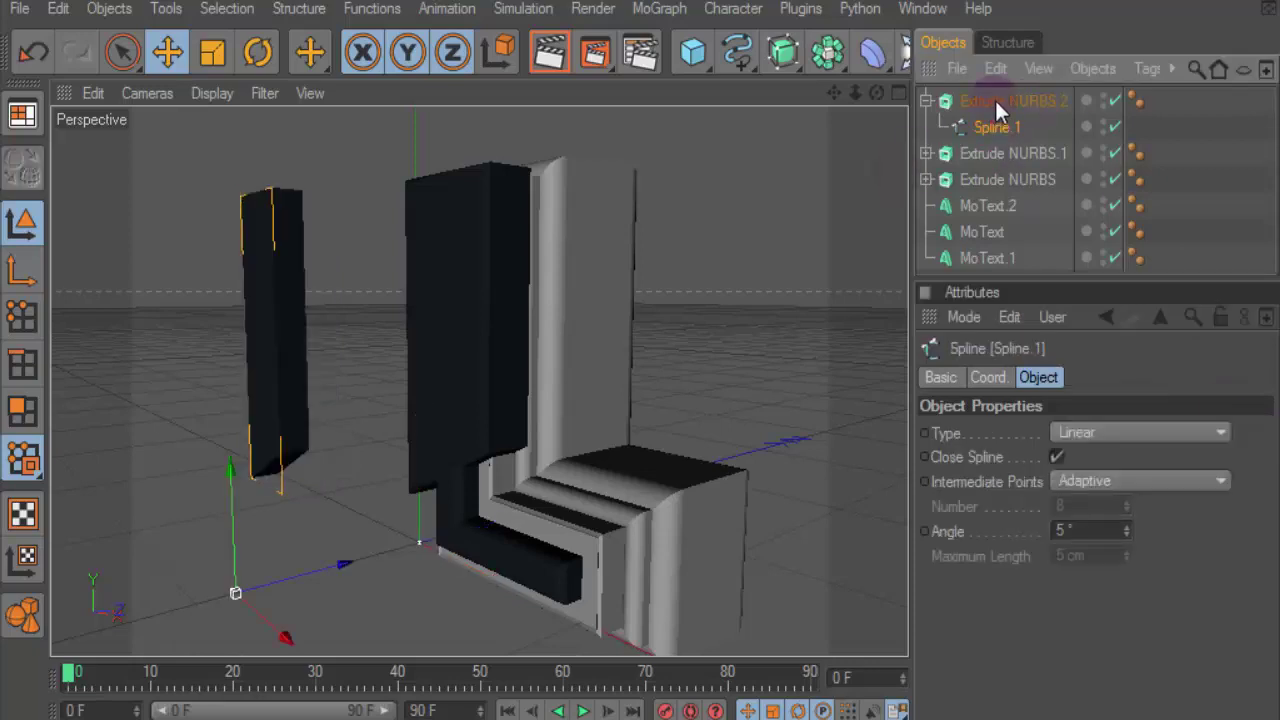
left_click(995, 105)
left_click(1087, 377)
left_click(1066, 436)
left_click(1062, 512)
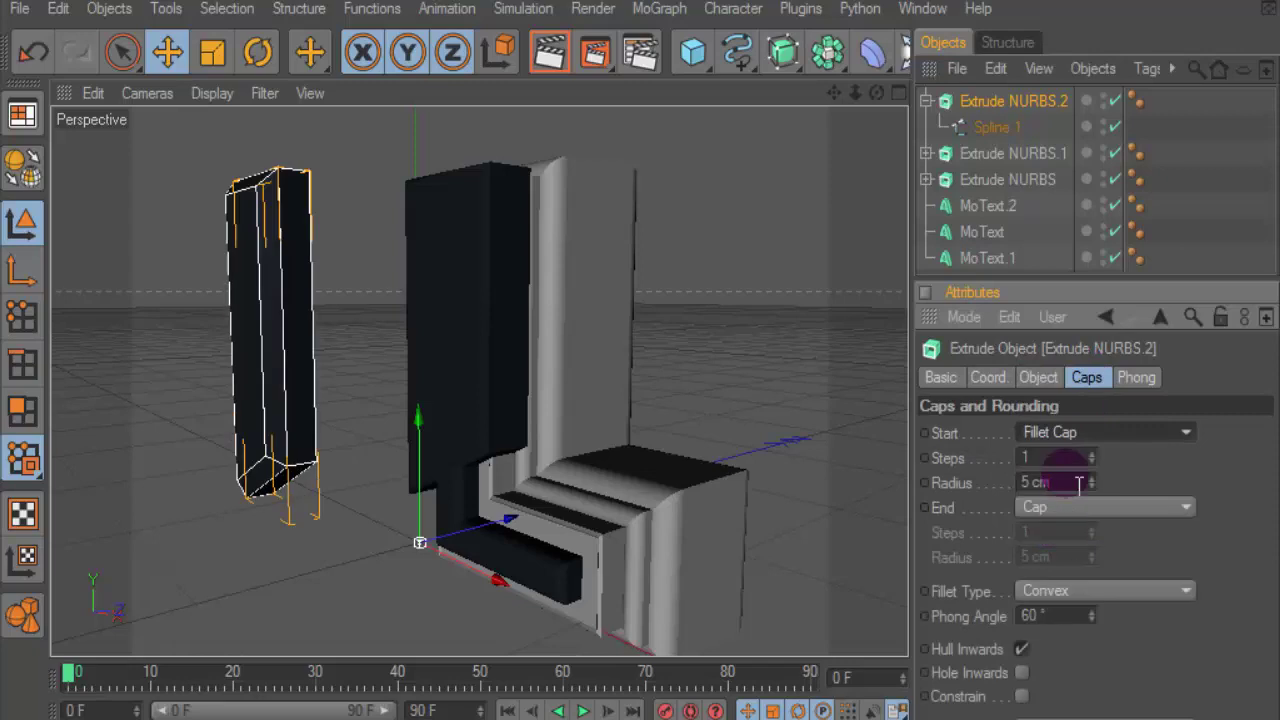
double_click(1076, 483)
type("2")
key("Return")
type("2")
Move the second panel into place on the L's upright.
left_click(966, 100)
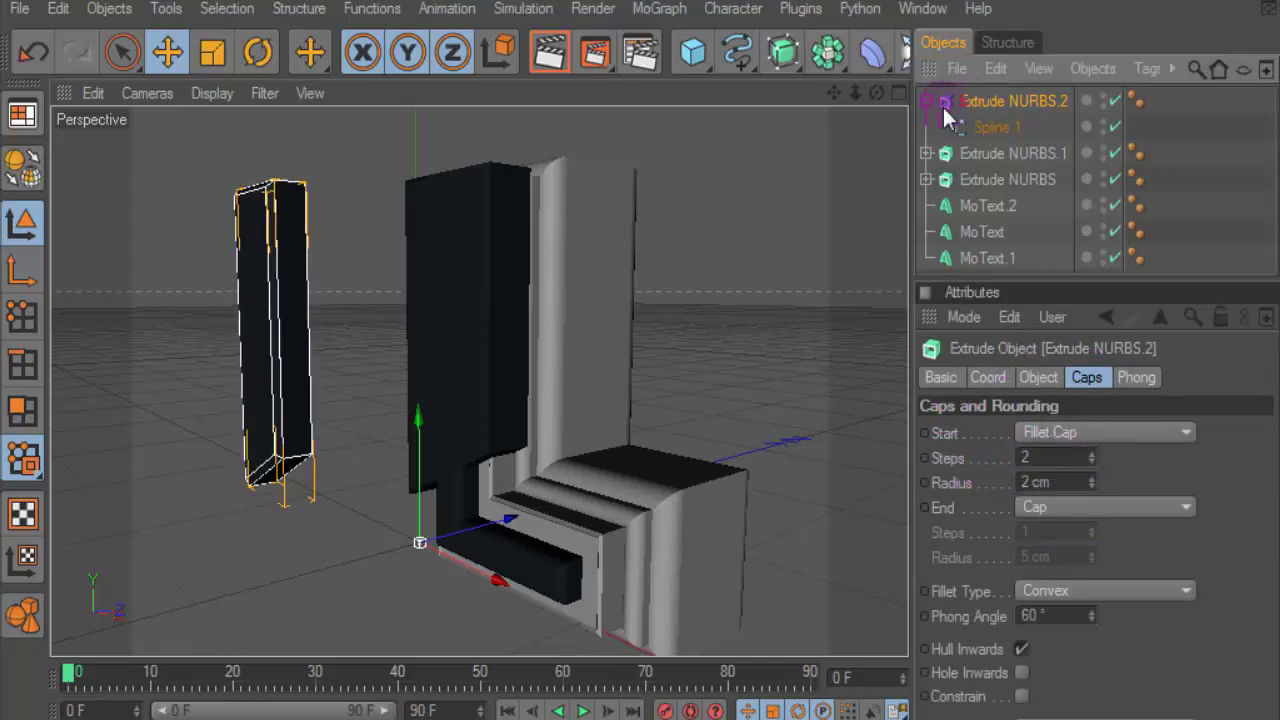
left_click_drag(471, 527, 612, 490)
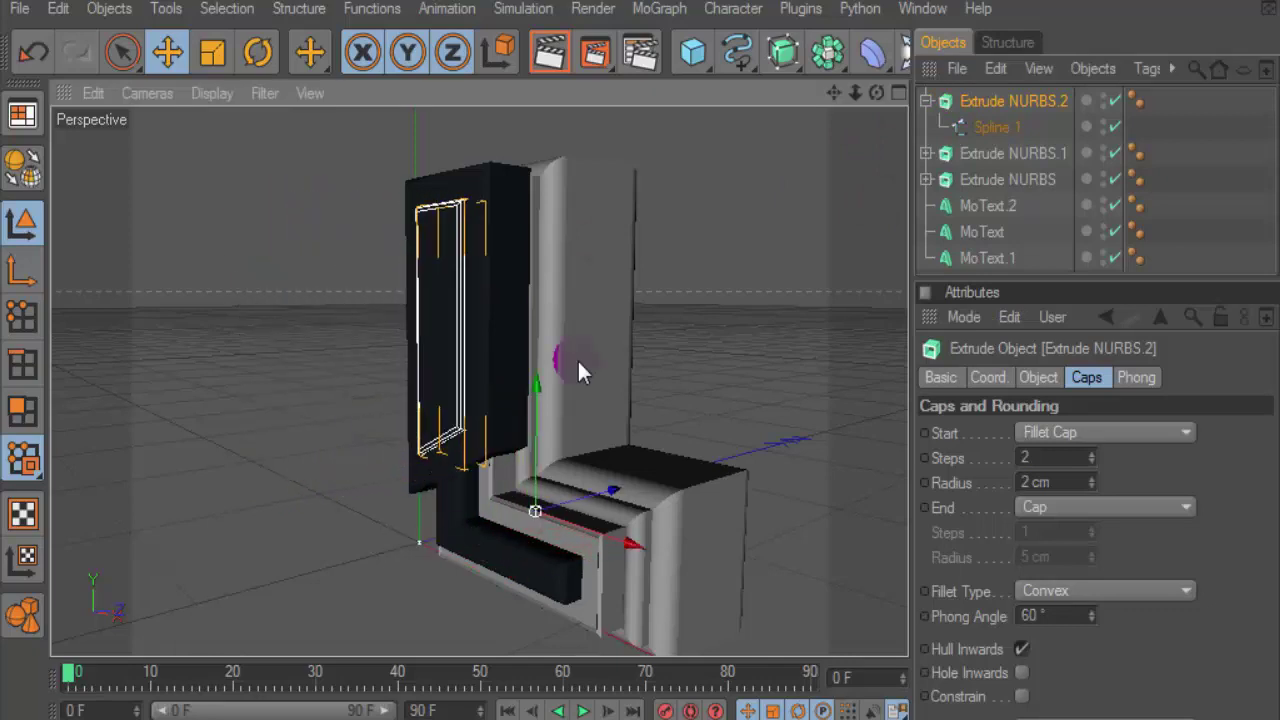
left_click_drag(876, 93, 572, 79)
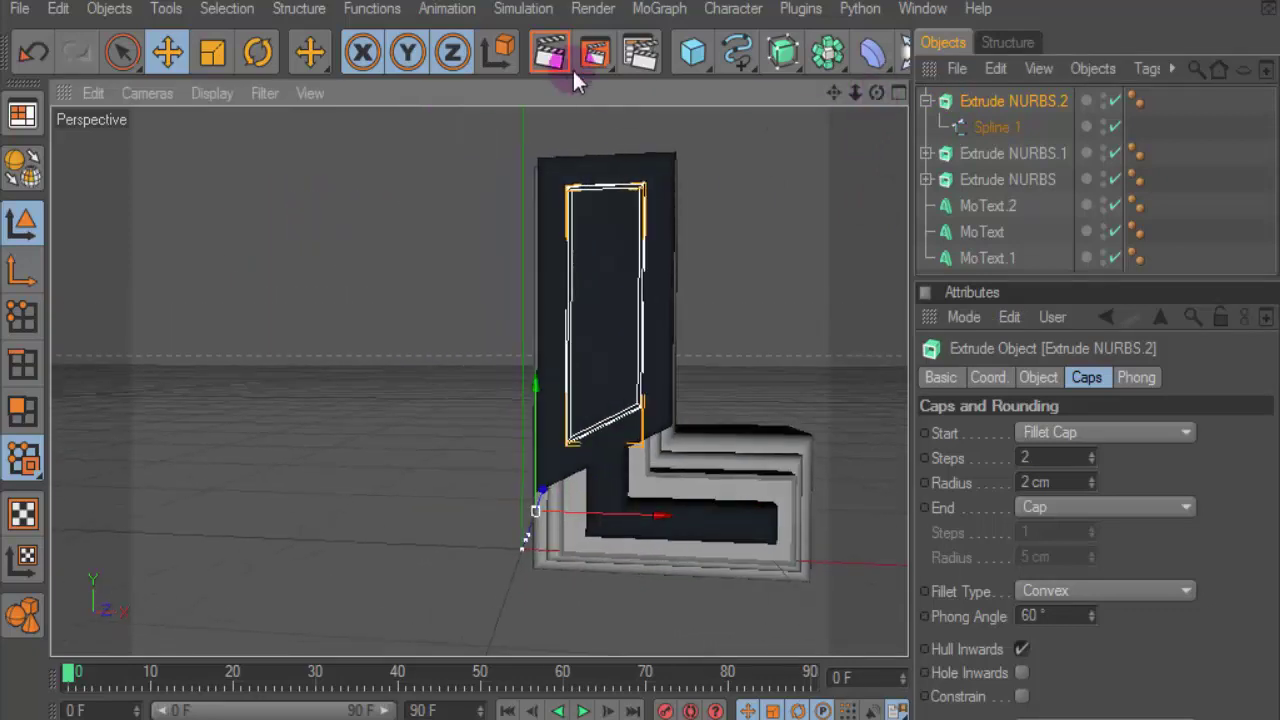
Render previews of the letter L from a lower, closer angle, then reveal the Materials panel.
left_click(562, 52)
mouse_move(876, 93)
left_mouse_down()
mouse_move(840, 100)
mouse_move(860, 140)
left_mouse_up()
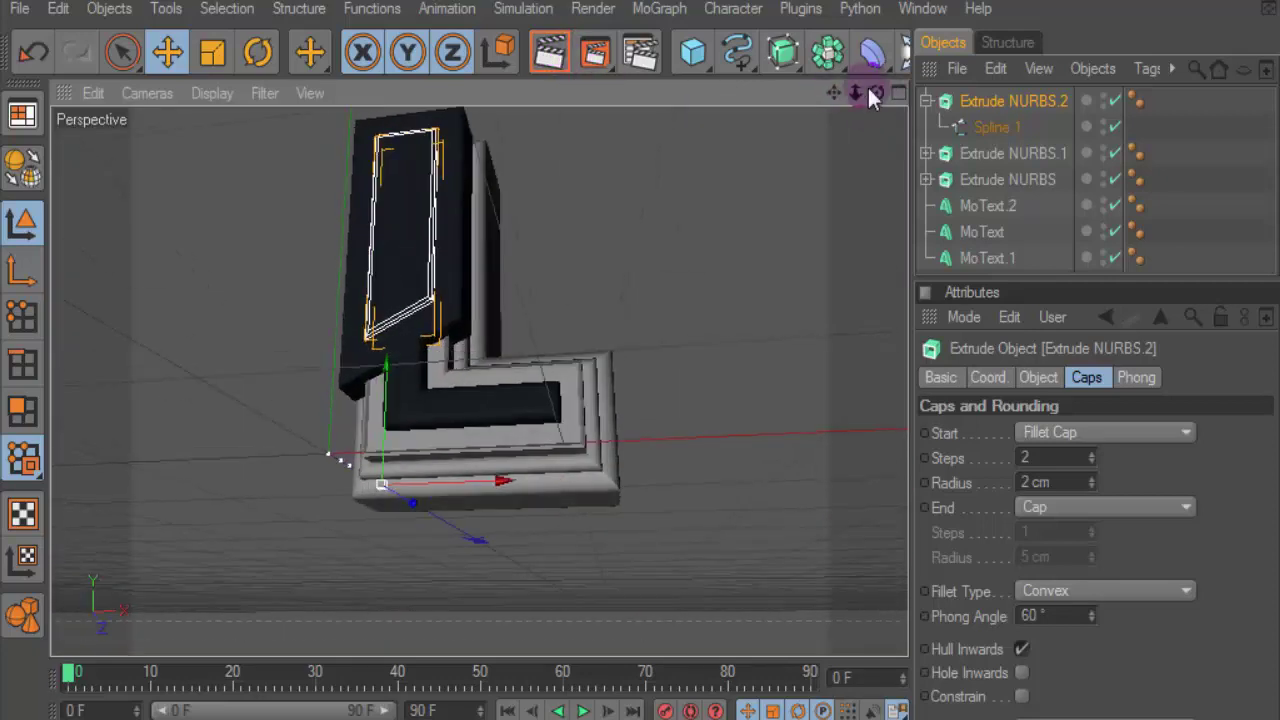
left_click_drag(876, 93, 681, 212)
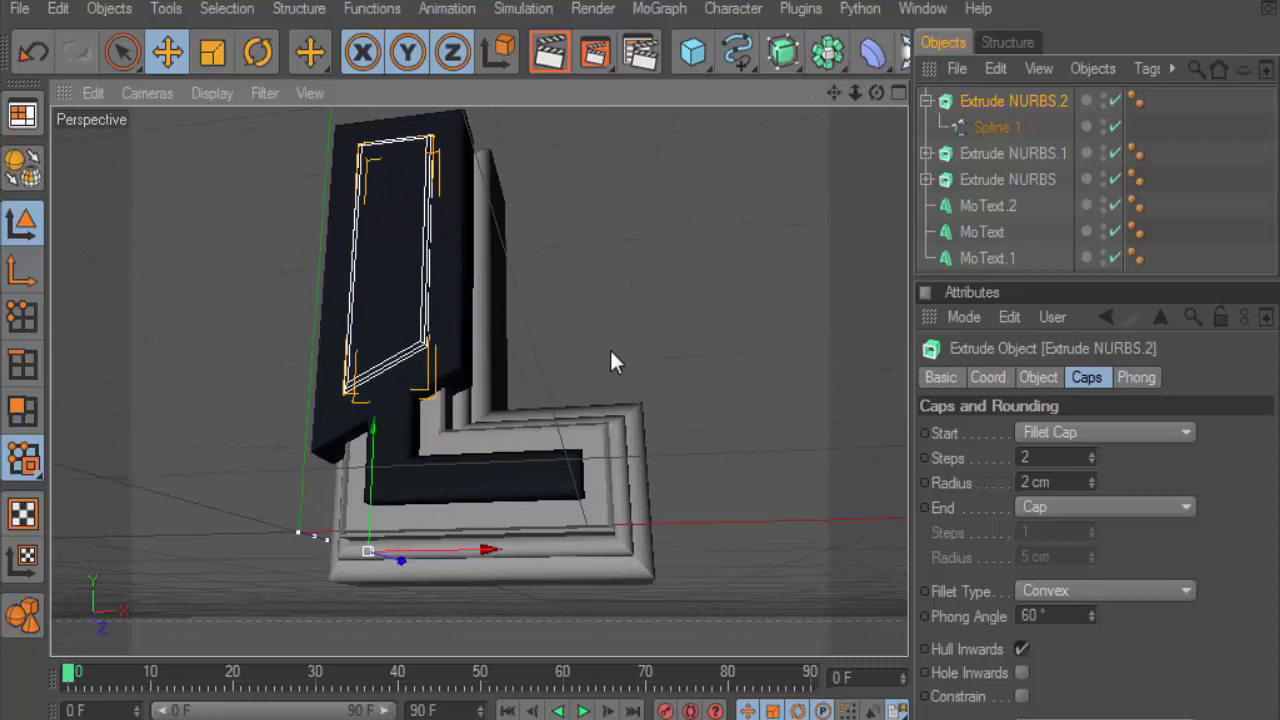
key("ctrl+r")
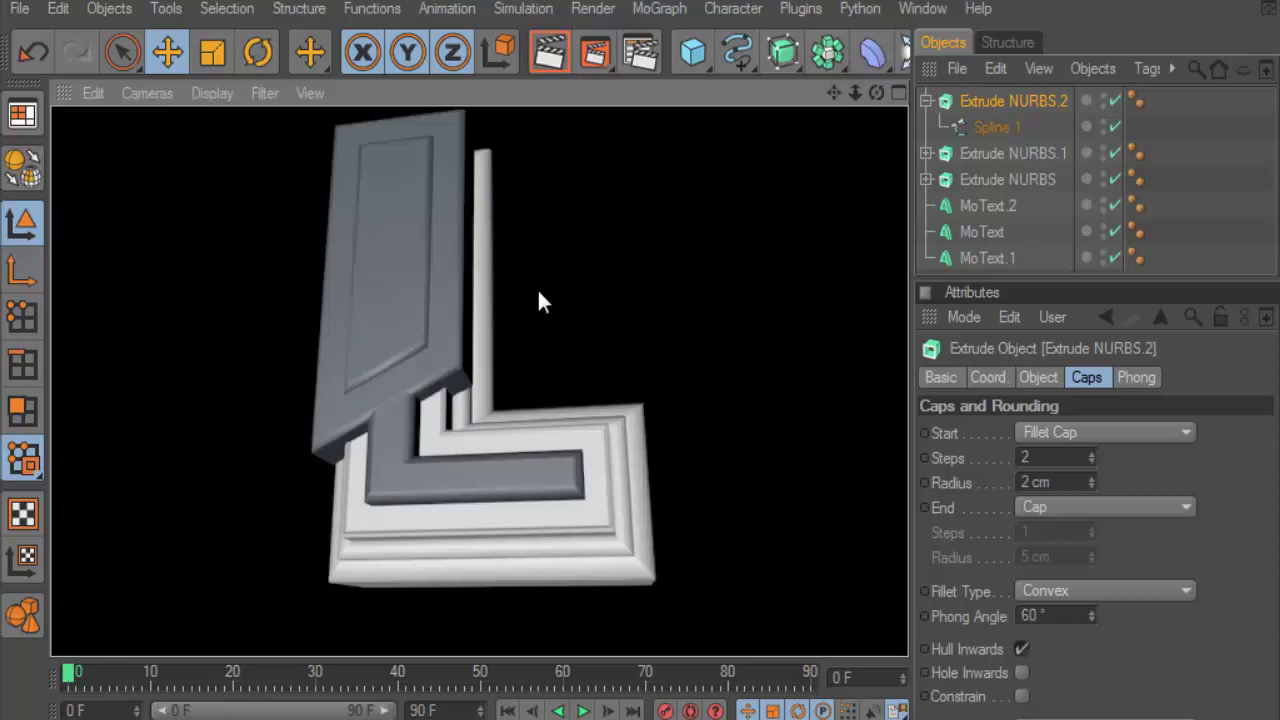
left_click_drag(539, 675, 539, 468)
Create a new material Mat with a black colour and 40% reflection brightness.
left_click(91, 566)
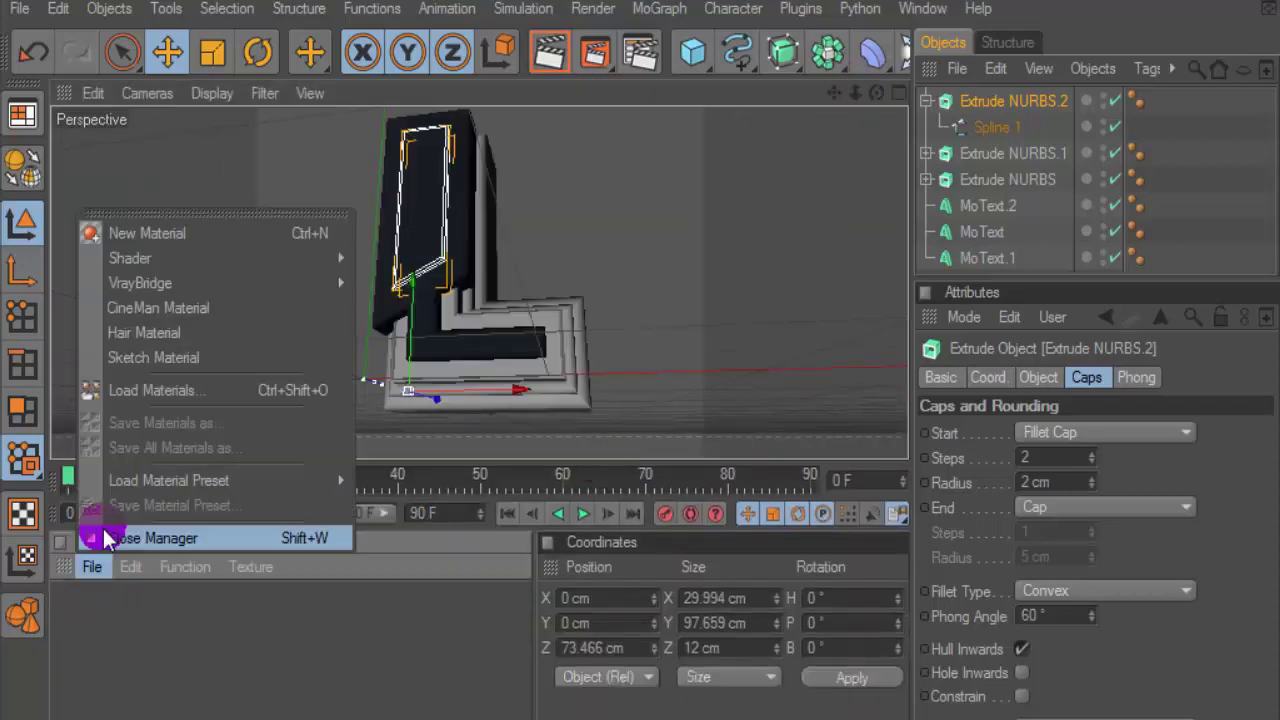
left_click(175, 238)
double_click(79, 610)
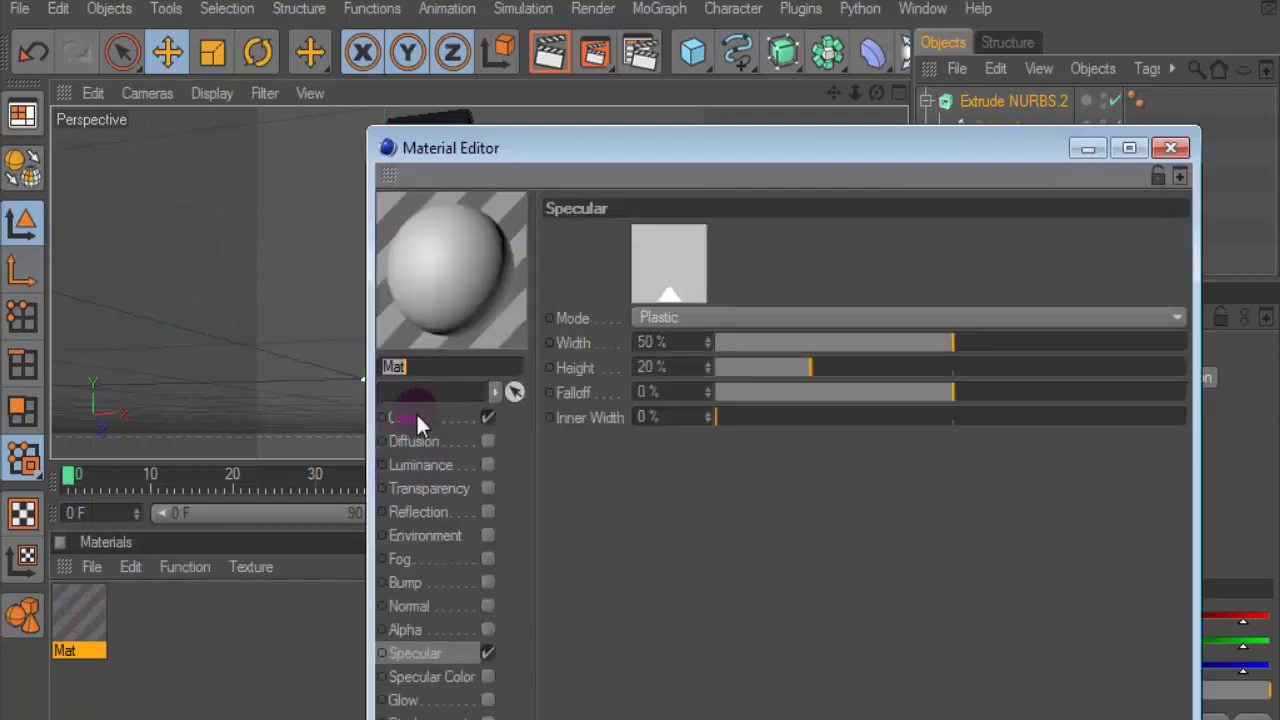
left_click(410, 417)
left_click(651, 237)
left_click(565, 217)
left_click_drag(566, 222, 568, 300)
left_click(612, 352)
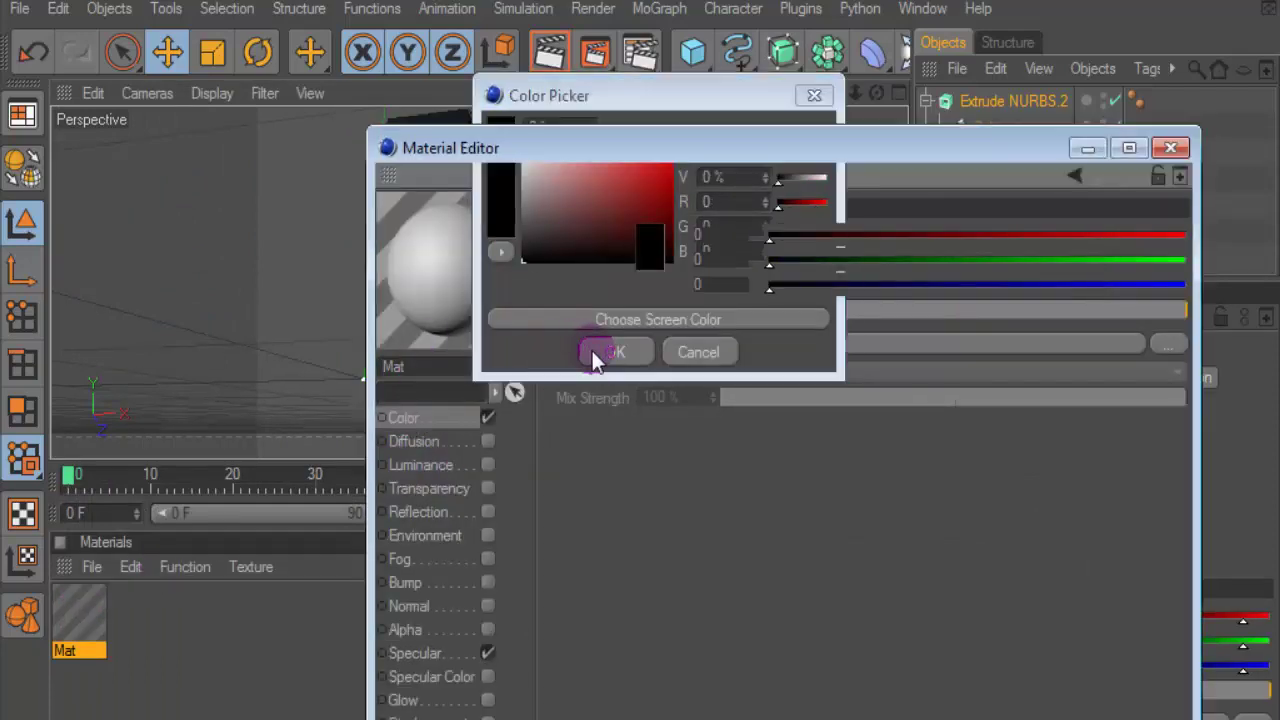
left_click(488, 511)
left_click_drag(710, 322, 650, 318)
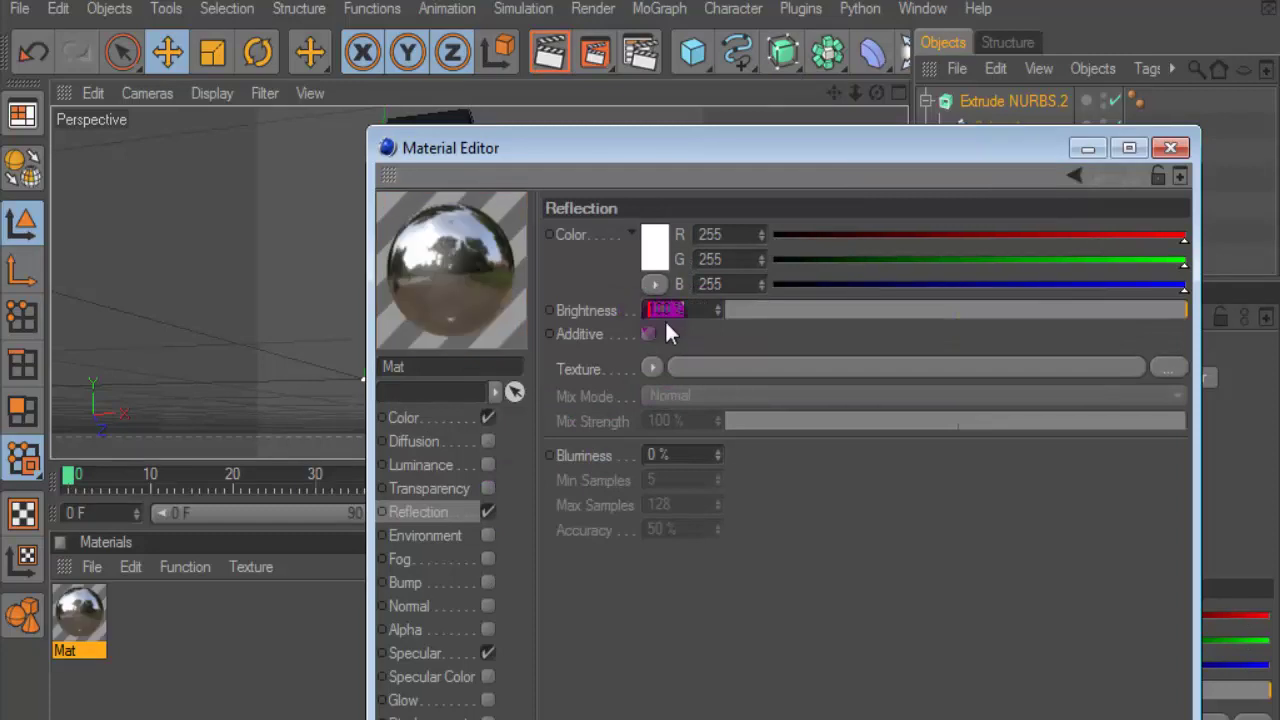
type("40")
key("Return")
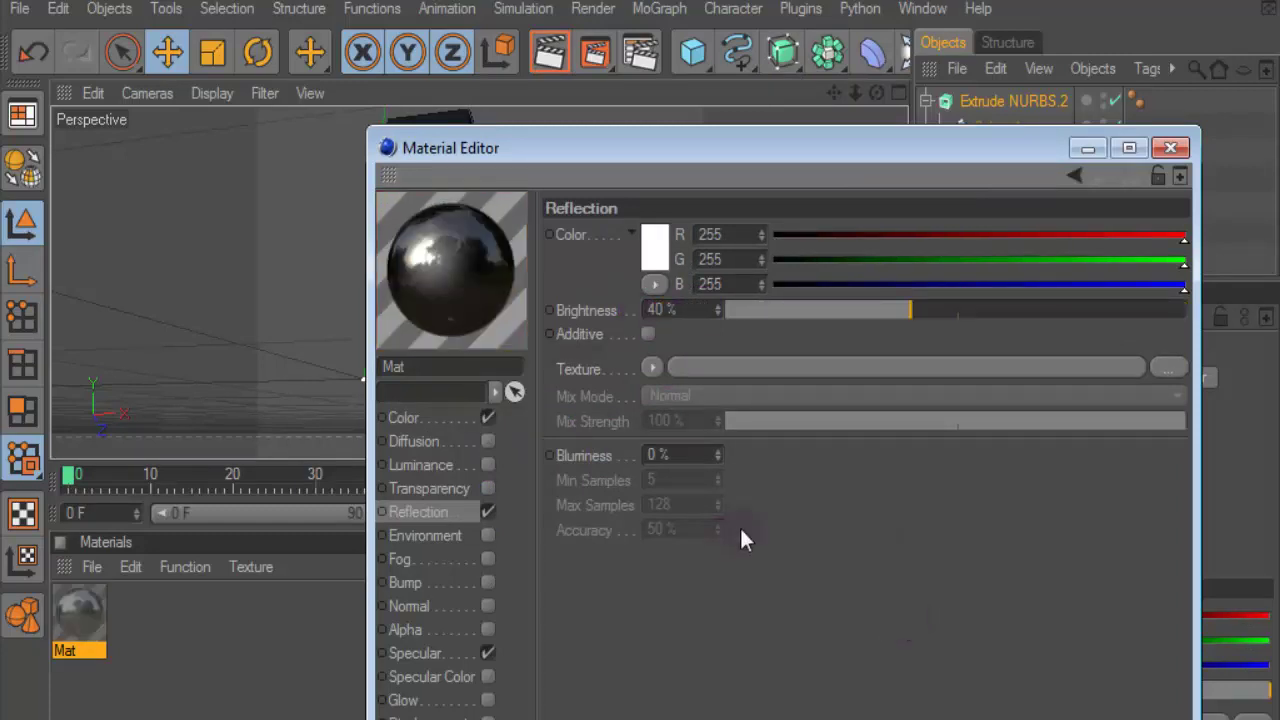
left_click(437, 508)
Duplicate Mat as Mat.1 and recolour the copy bright red.
left_click(1088, 148)
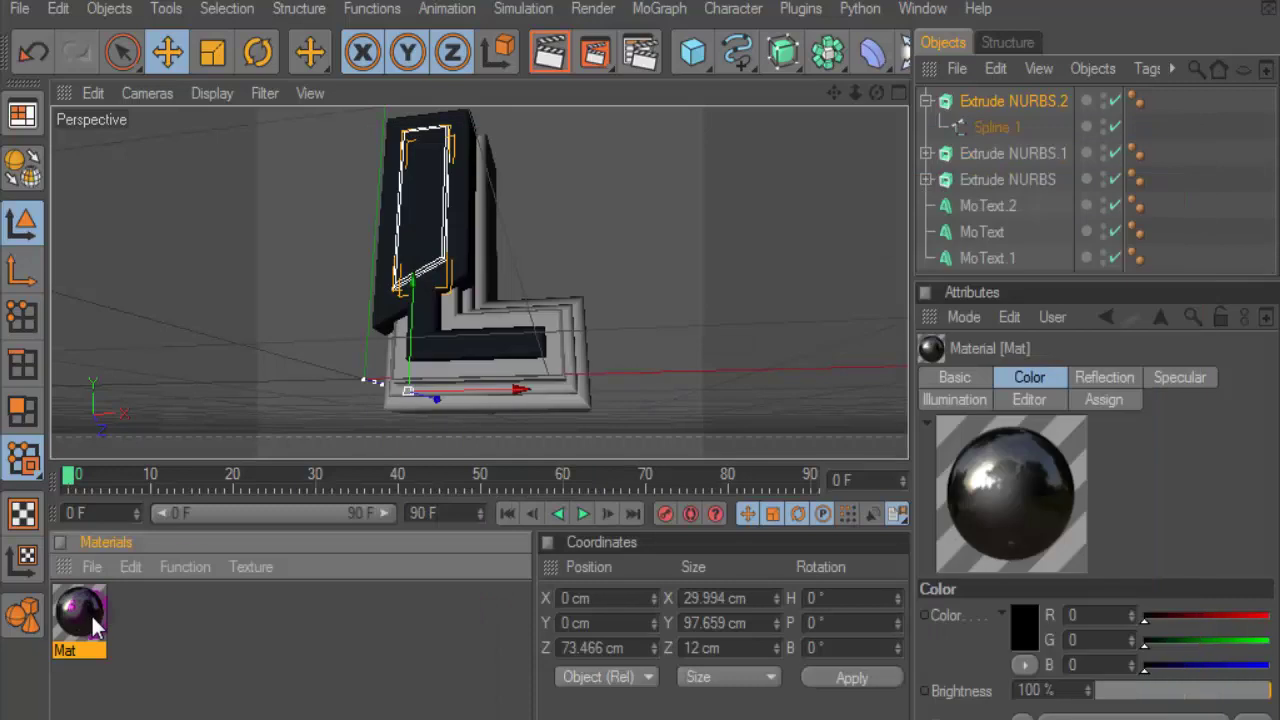
left_click_drag(80, 612, 140, 615, "ctrl")
double_click(140, 615)
left_click(410, 418)
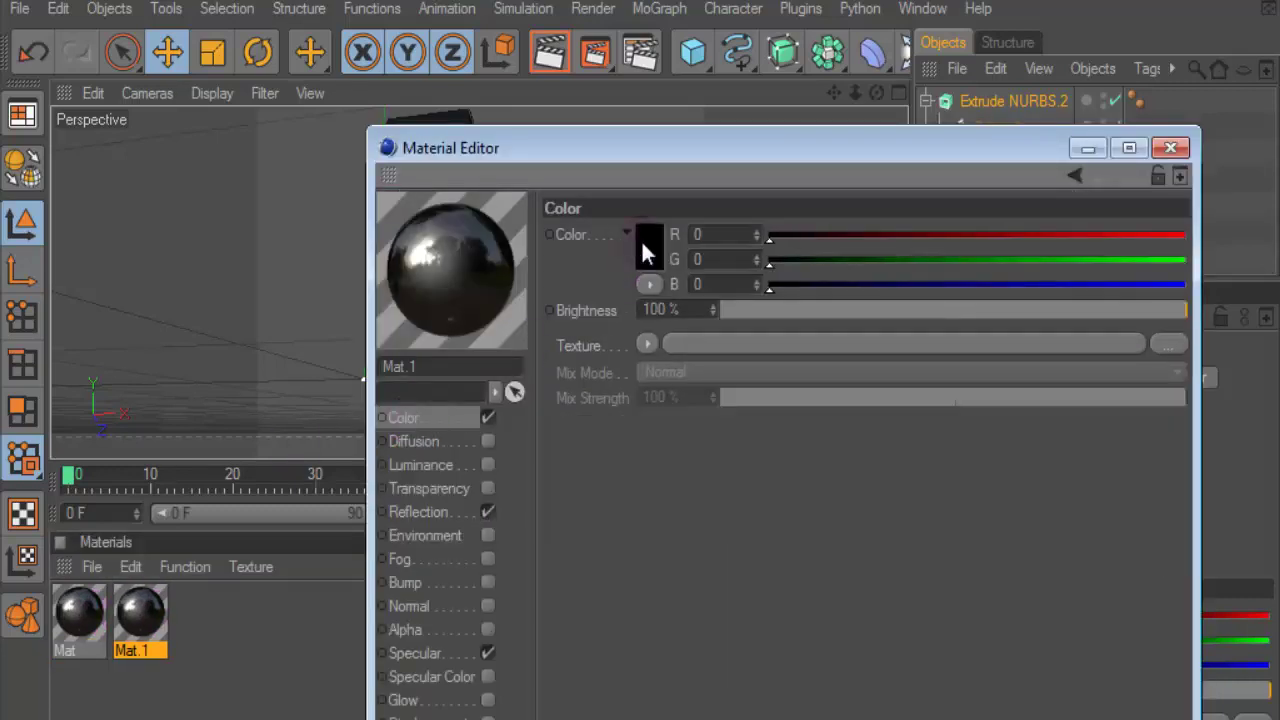
left_click(645, 250)
mouse_move(624, 218)
left_mouse_down()
mouse_move(671, 213)
mouse_move(697, 183)
left_mouse_up()
left_click(601, 358)
left_click(1170, 148)
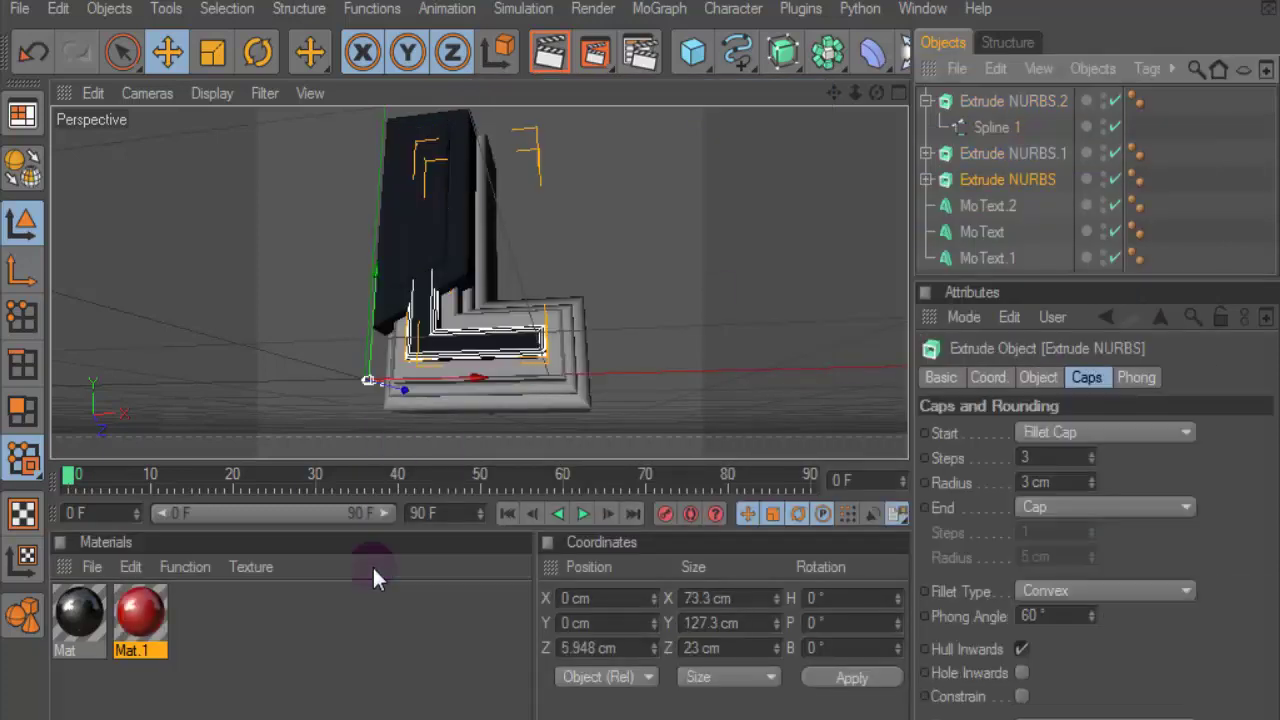
left_click(979, 231)
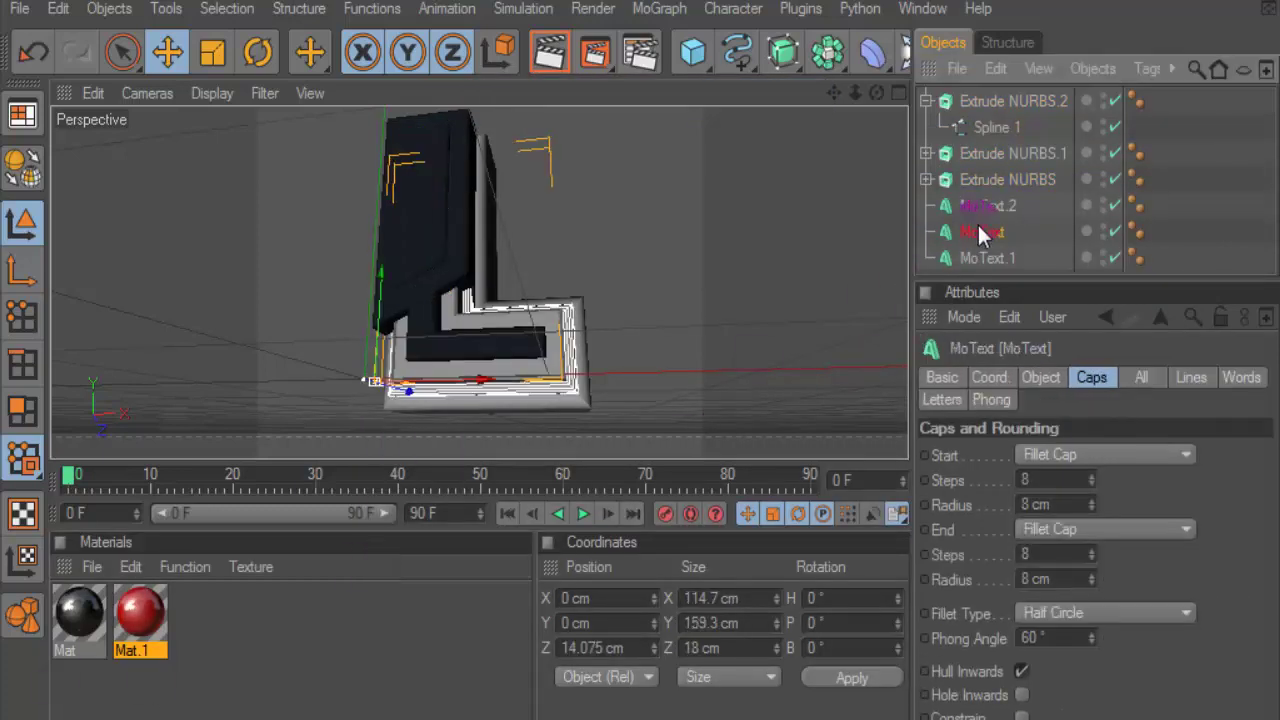
left_click(976, 204)
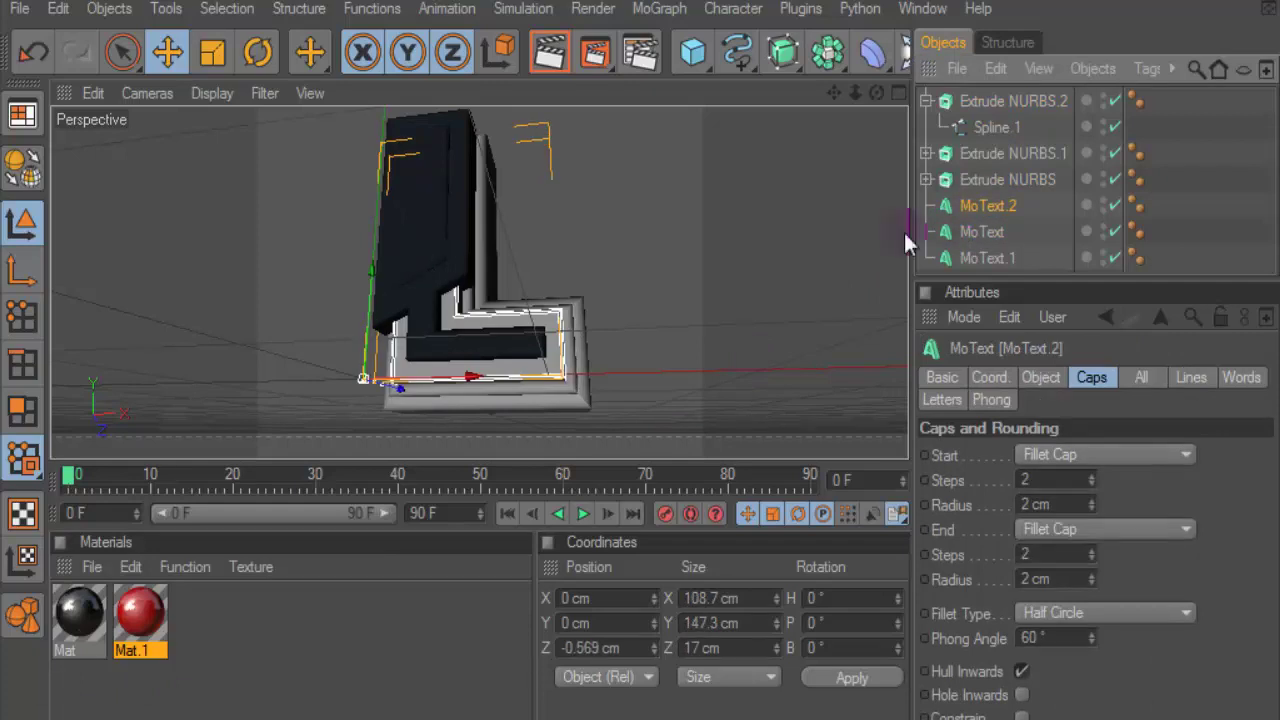
Apply black Mat to MoText.2 and red Mat.1 to MoText.1.
left_click_drag(79, 615, 960, 212)
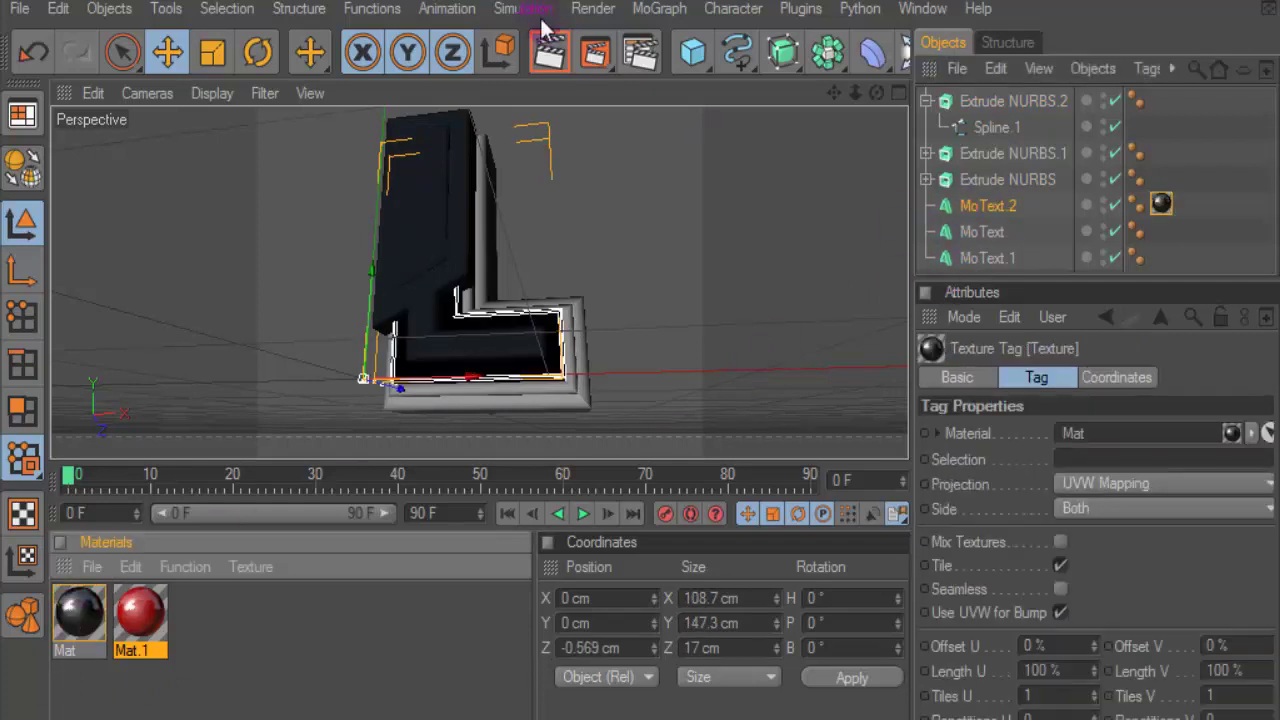
left_click(550, 54)
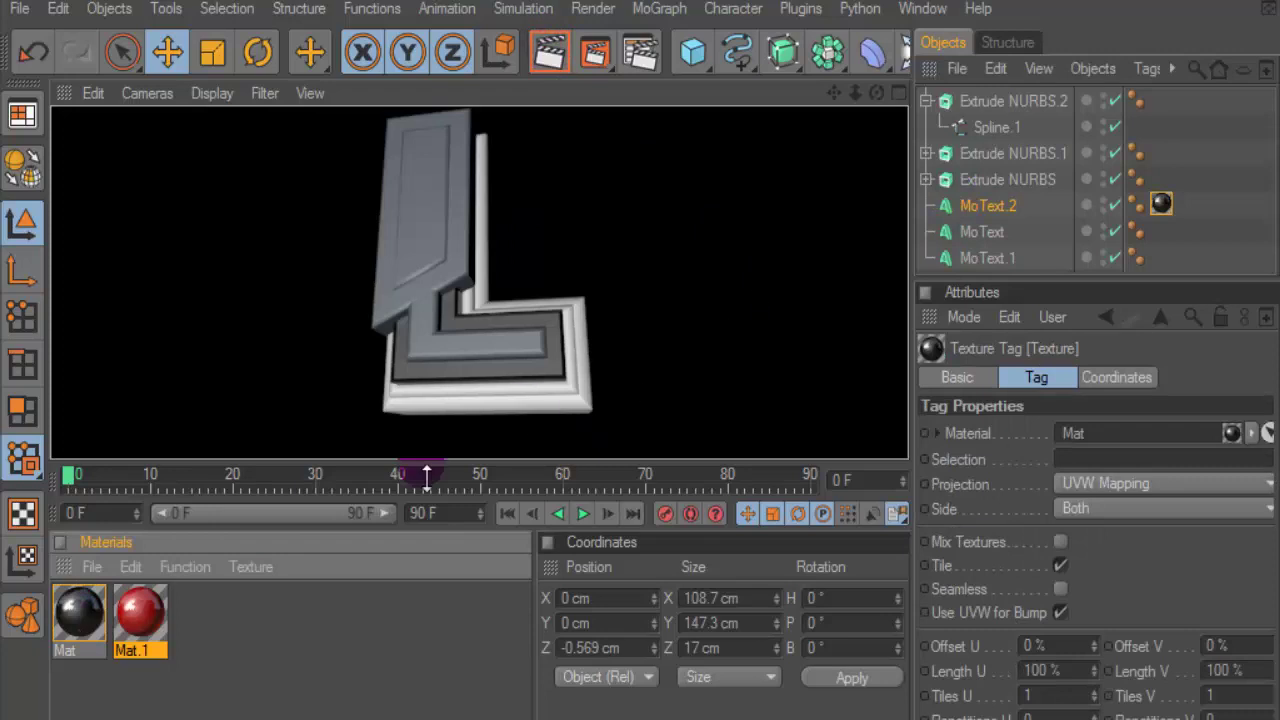
left_click(995, 264)
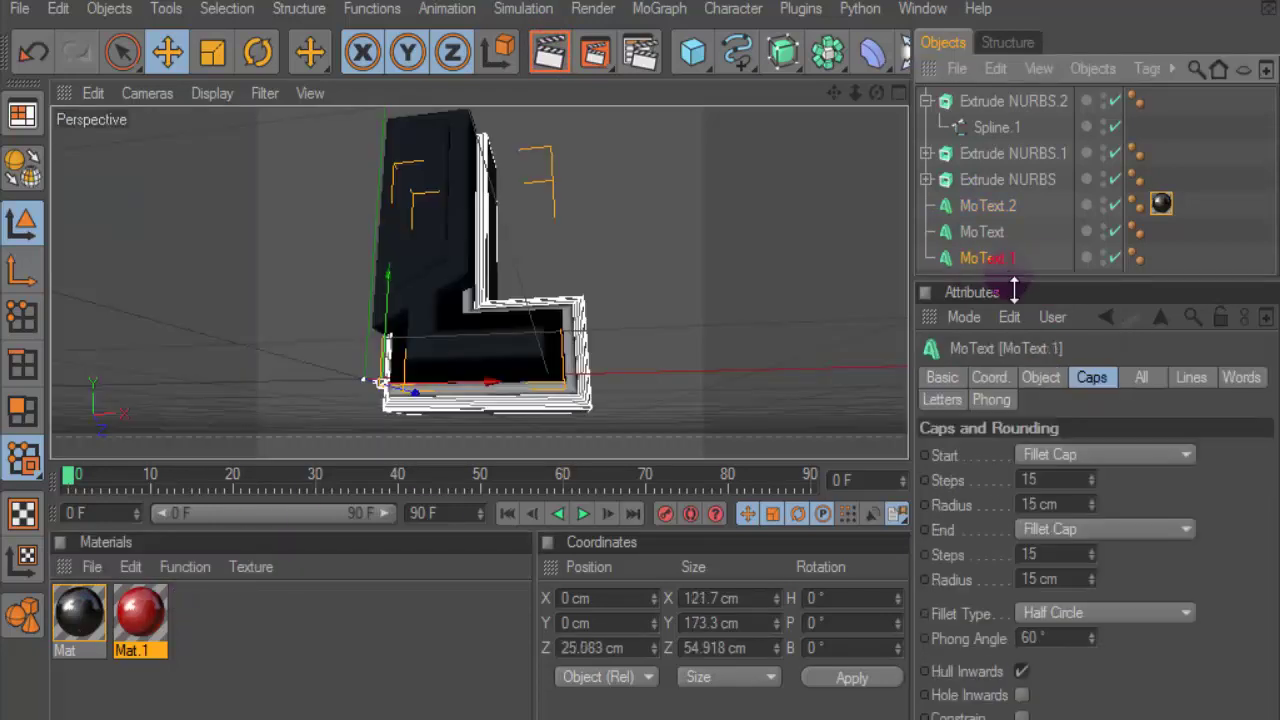
left_click_drag(1013, 290, 1010, 366)
left_click_drag(140, 615, 945, 264)
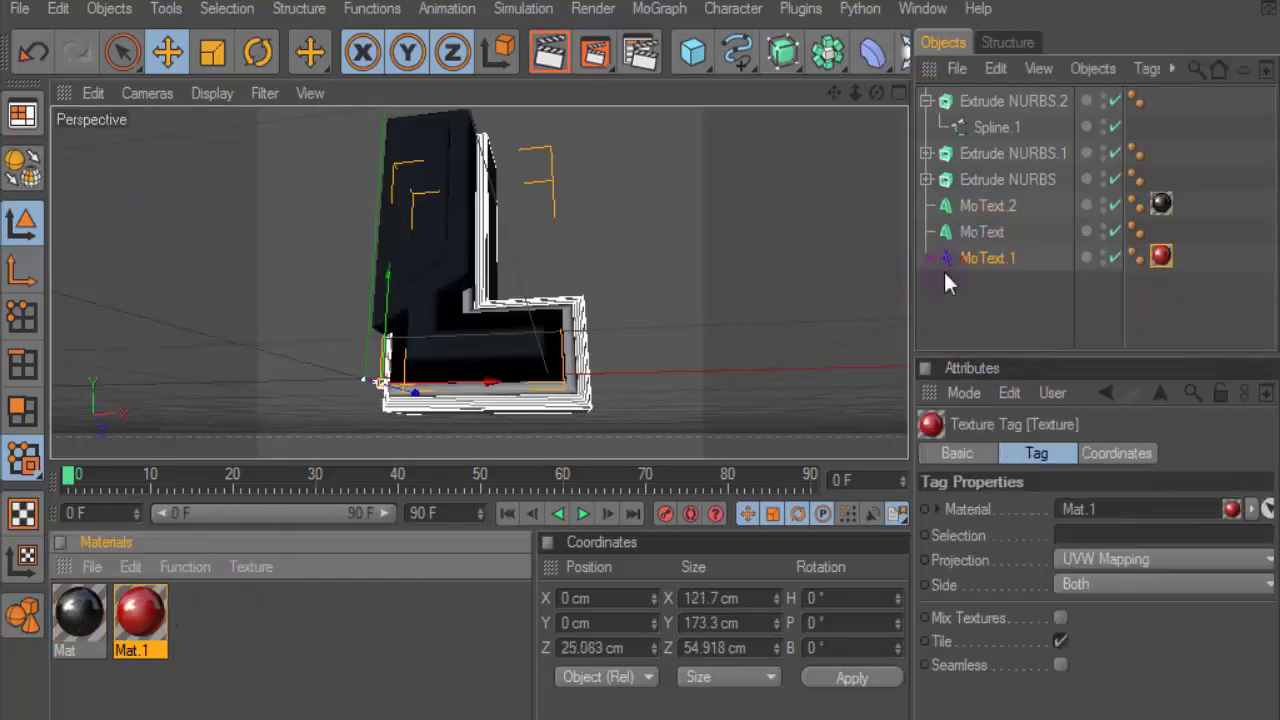
Copy Mat.1 as Mat.2, make it a brighter red, and apply it to MoText.
left_click_drag(140, 615, 201, 615, "ctrl")
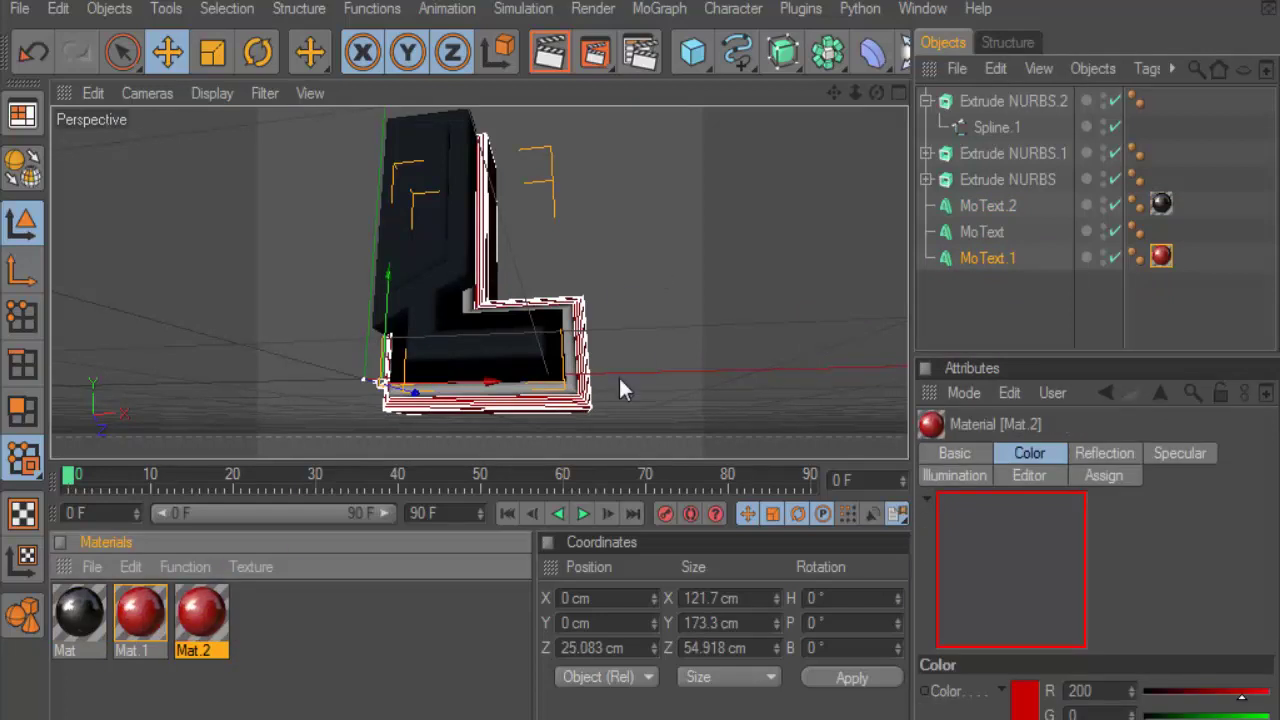
double_click(201, 615)
left_click(636, 255)
mouse_move(643, 214)
left_mouse_down()
mouse_move(671, 142)
mouse_move(636, 152)
left_mouse_up()
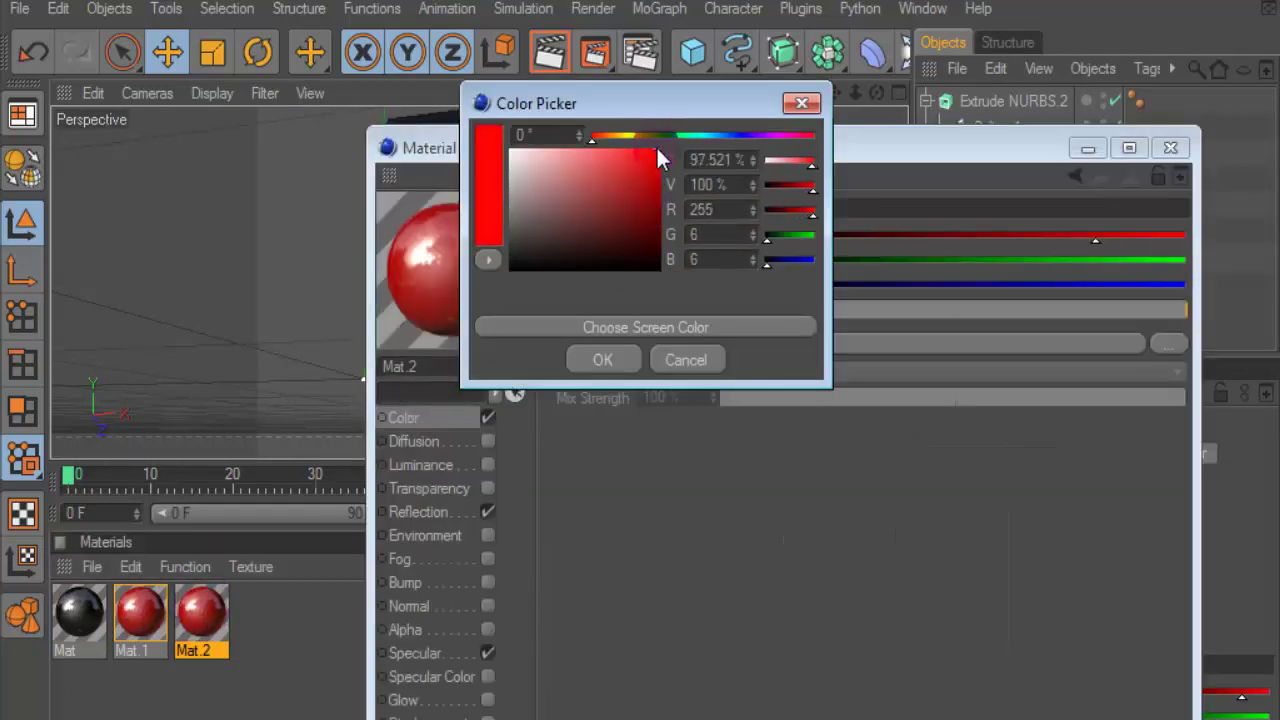
left_click(604, 360)
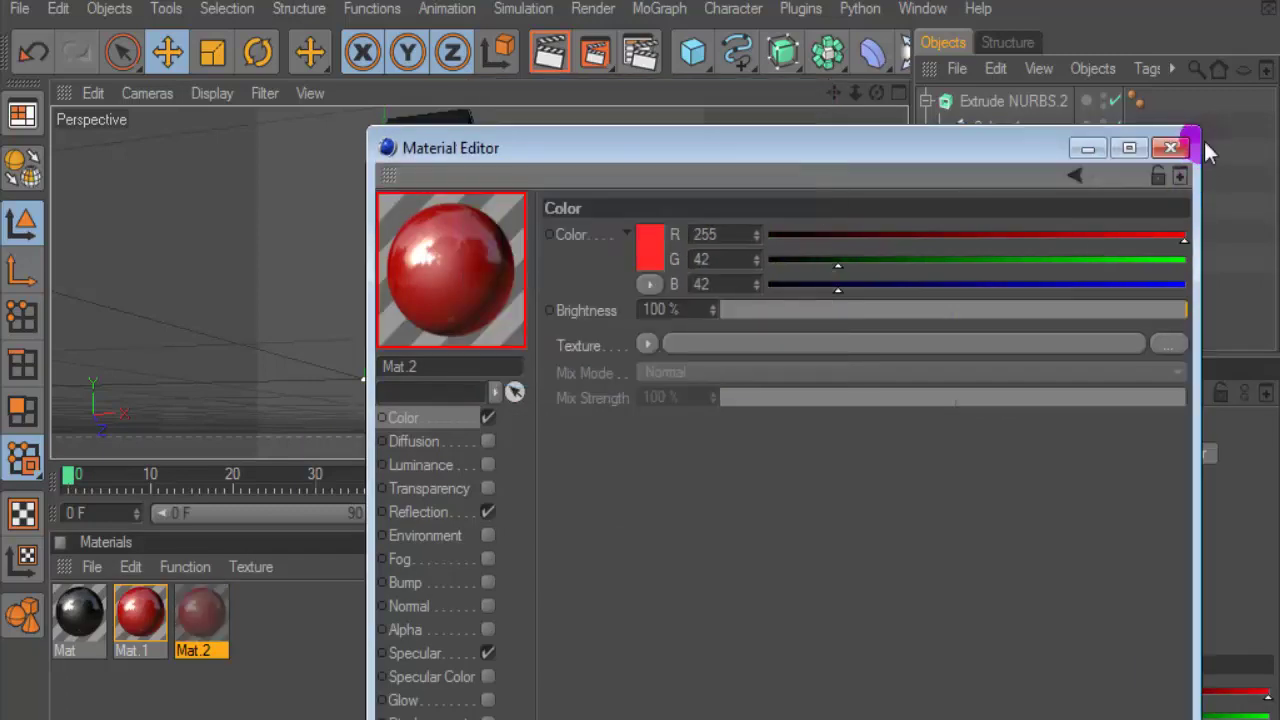
left_click(1170, 147)
mouse_move(201, 615)
left_mouse_down()
mouse_move(905, 341)
mouse_move(984, 237)
left_mouse_up()
Create new material Mat.3 with a saturated orange colour.
left_click(92, 566)
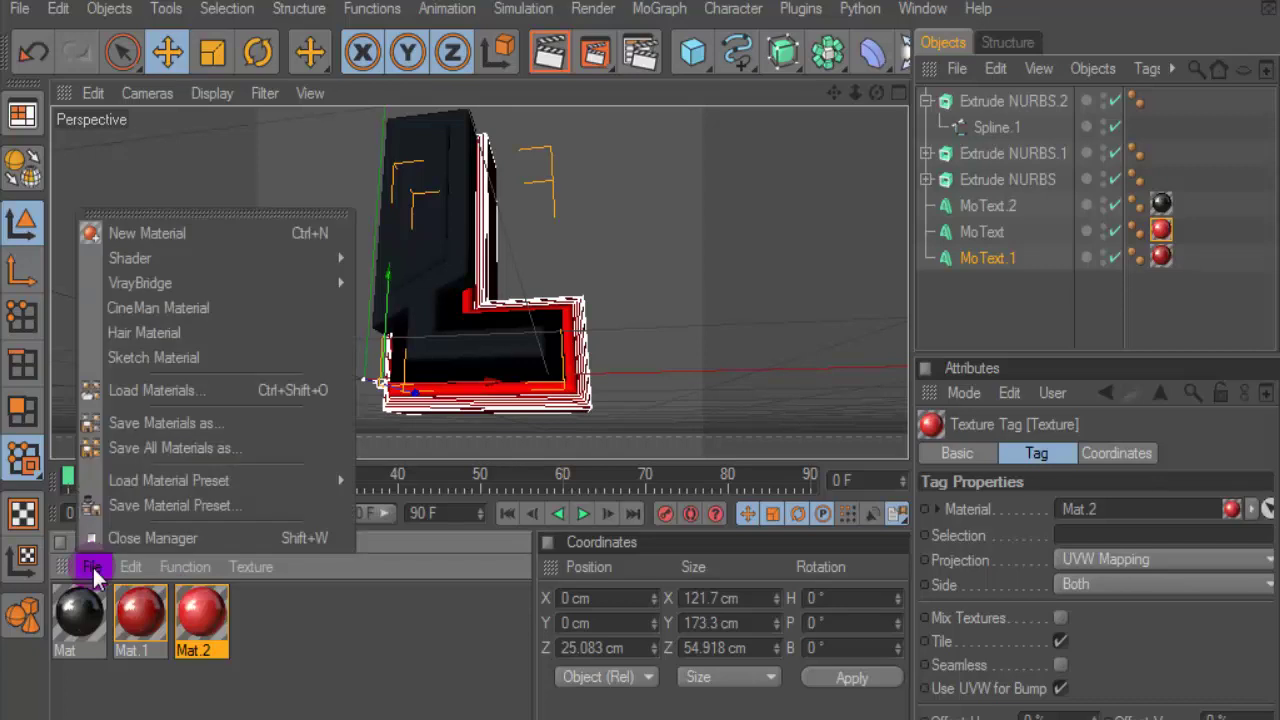
left_click(140, 235)
double_click(79, 615)
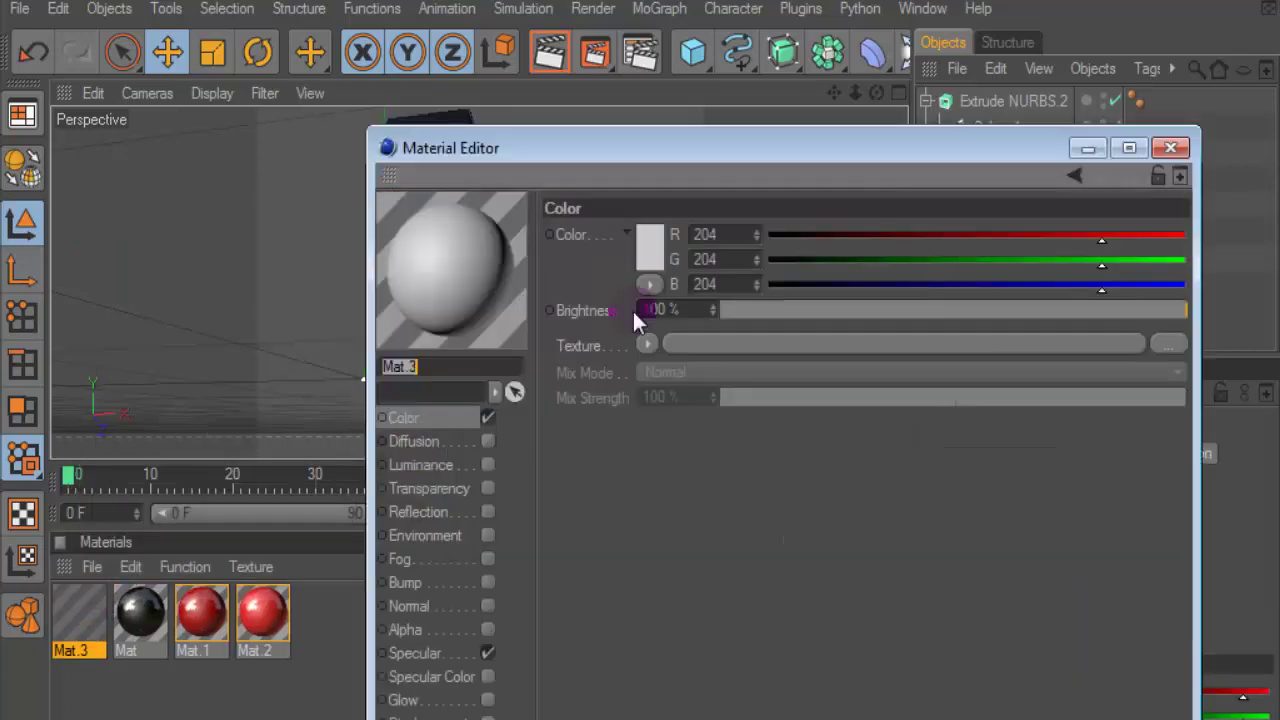
left_click(654, 245)
left_click(634, 128)
left_click_drag(638, 154, 630, 134)
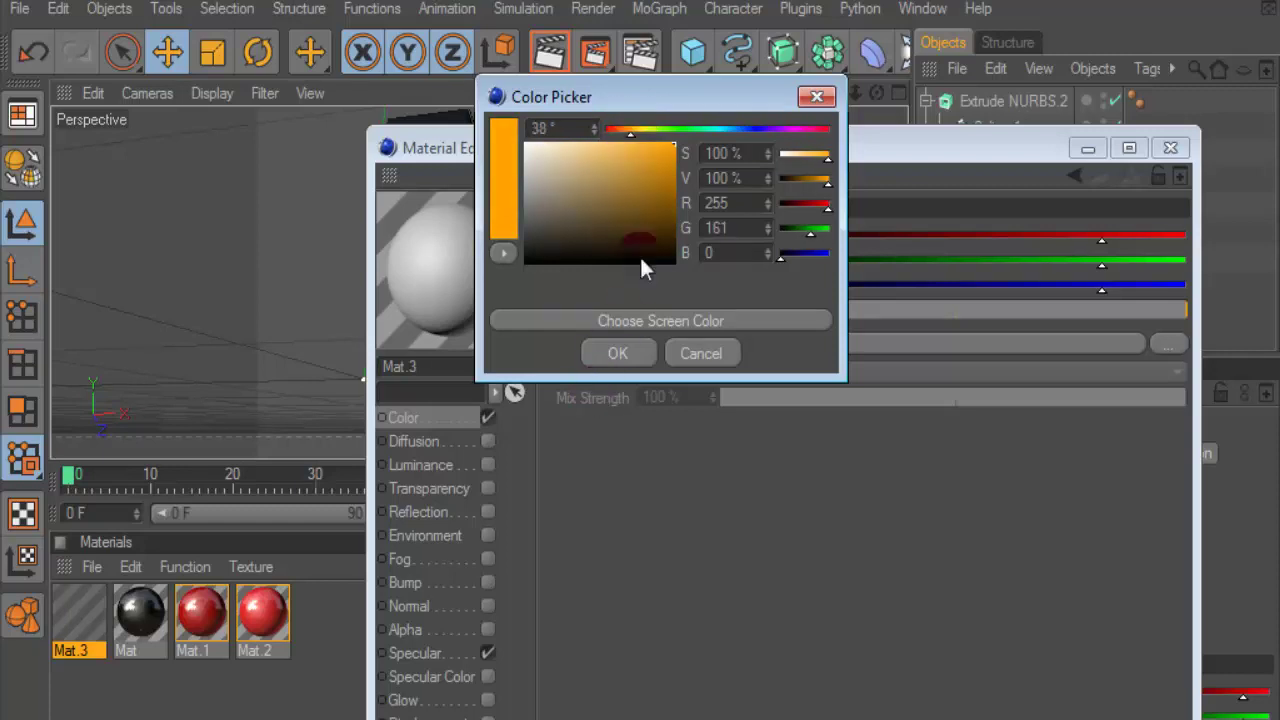
left_click(617, 353)
Enable reflection on Mat.3 with a light orange tint.
left_click(487, 511)
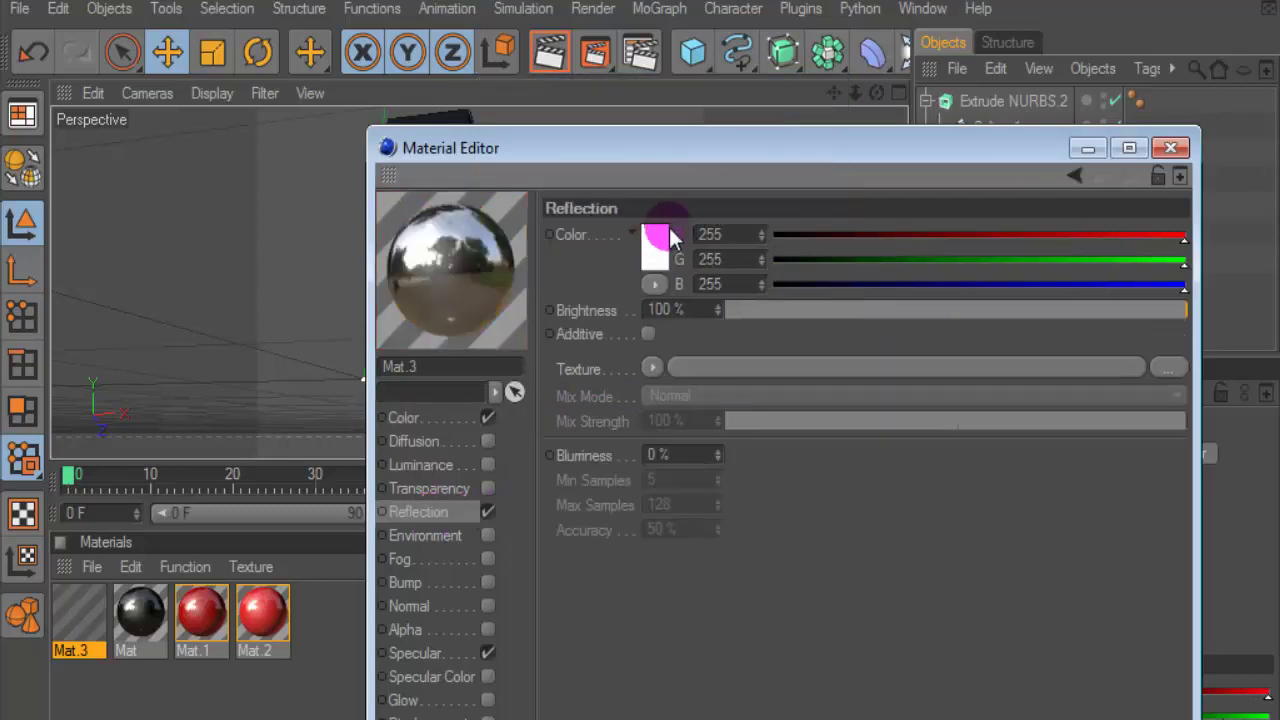
left_click(658, 240)
left_click(645, 128)
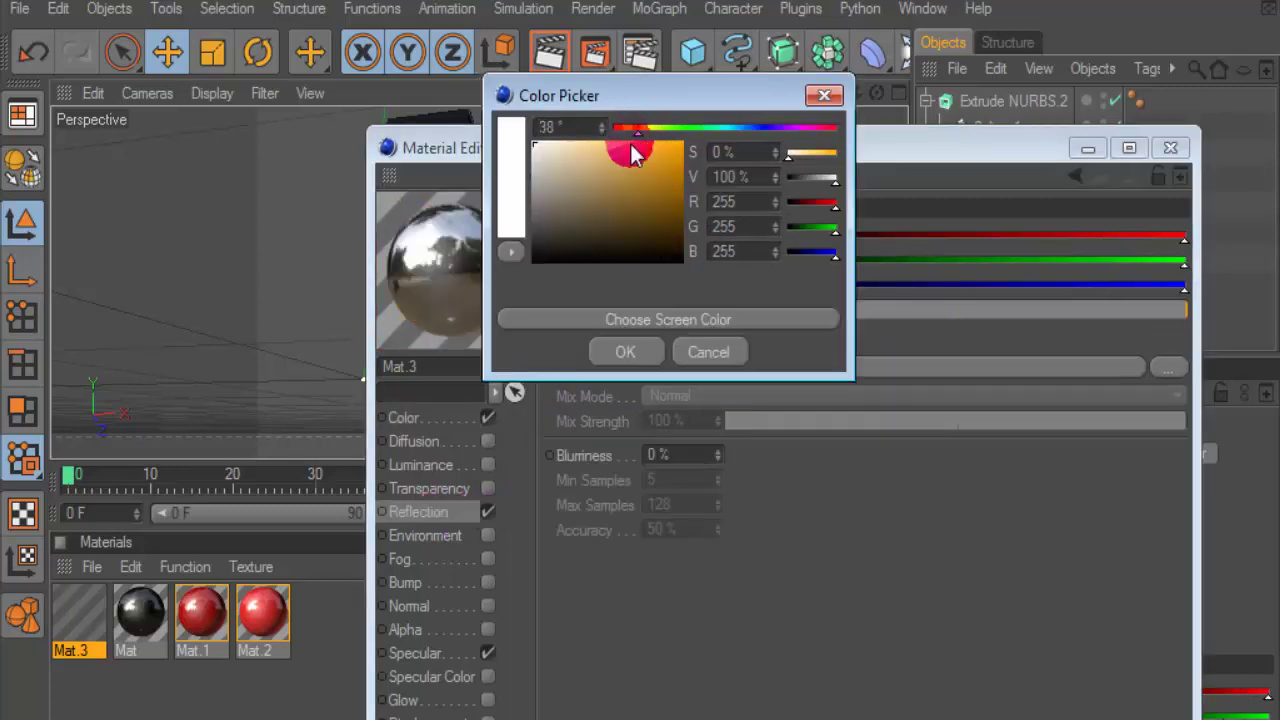
left_click(615, 143)
left_click(625, 352)
Set Mat.3's specular mode to Metal and enable Diffusion and Bump.
left_click(438, 655)
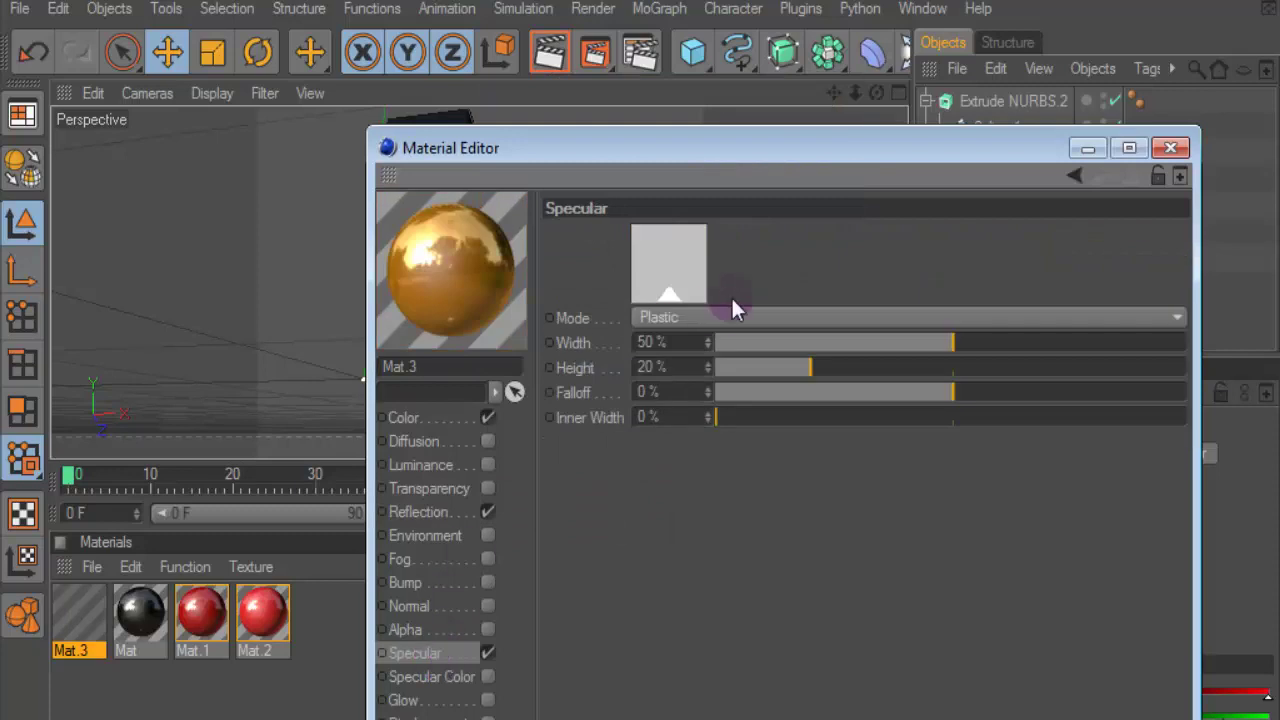
left_click(737, 308)
left_click(685, 367)
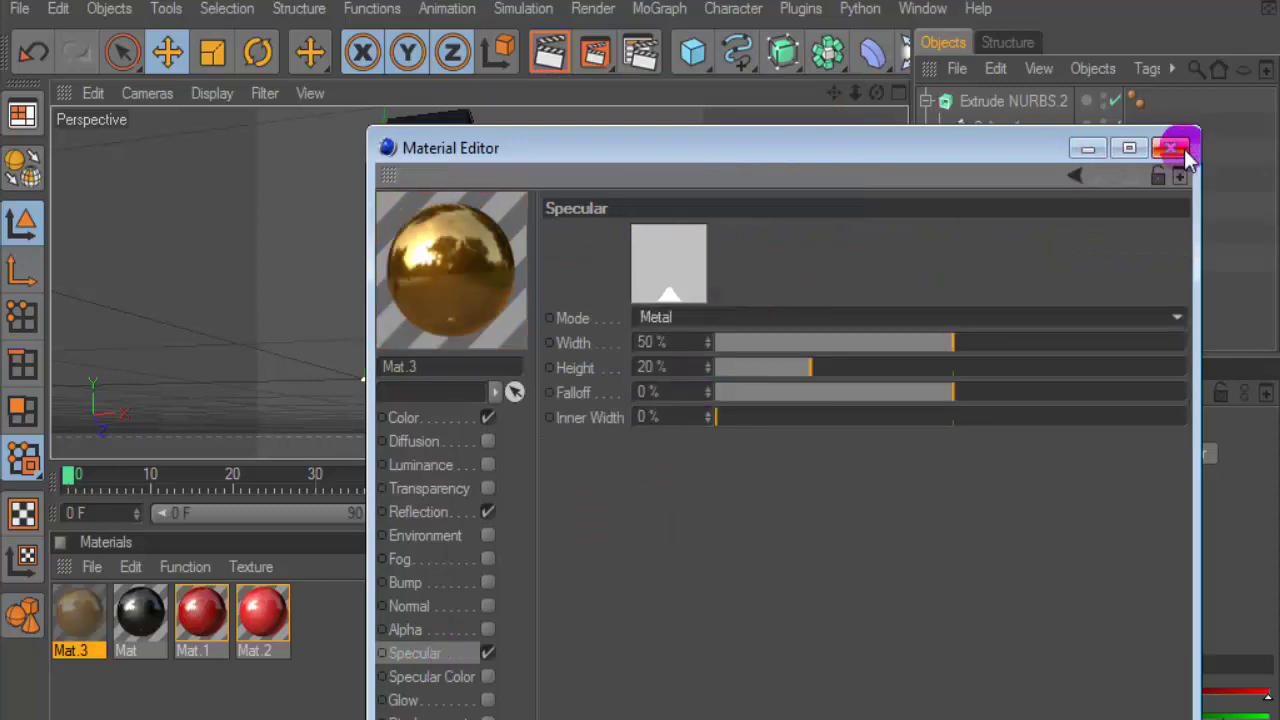
left_click(487, 441)
left_click(487, 582)
left_click(405, 582)
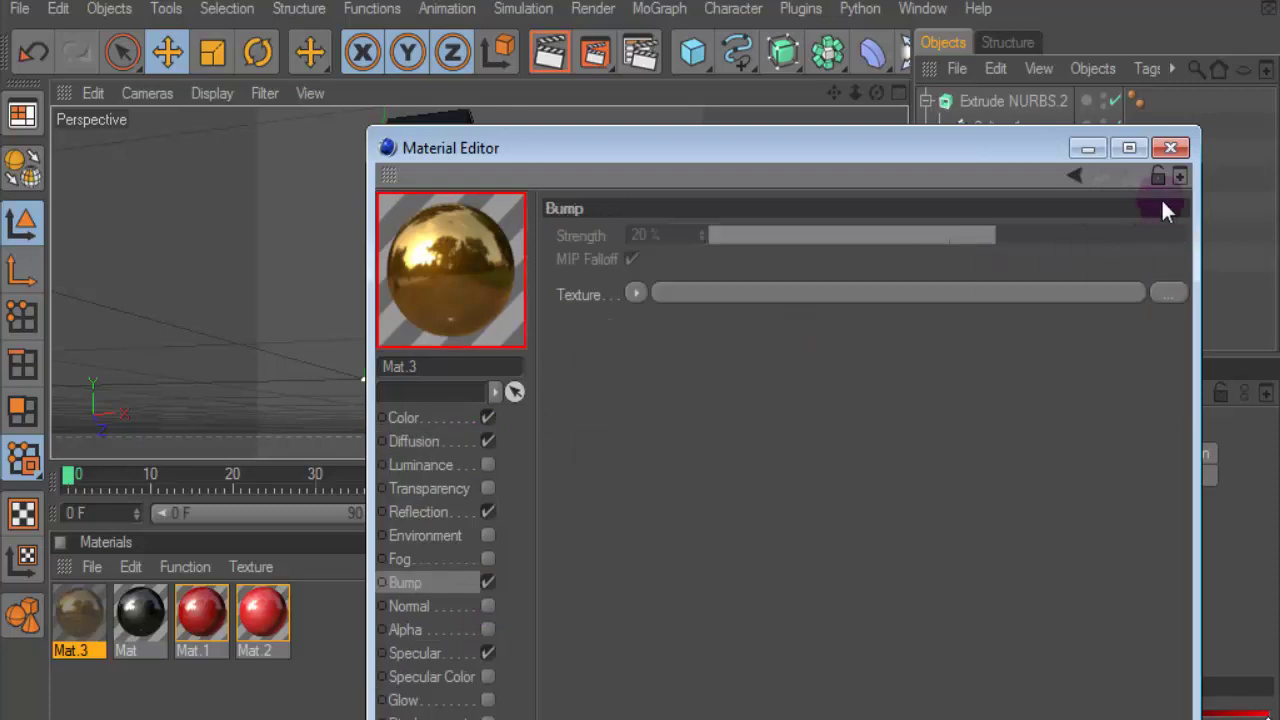
left_click(1170, 148)
Apply gold Mat.3 to the Extrude NURBS inset panel and render a preview to check it.
left_click(974, 154)
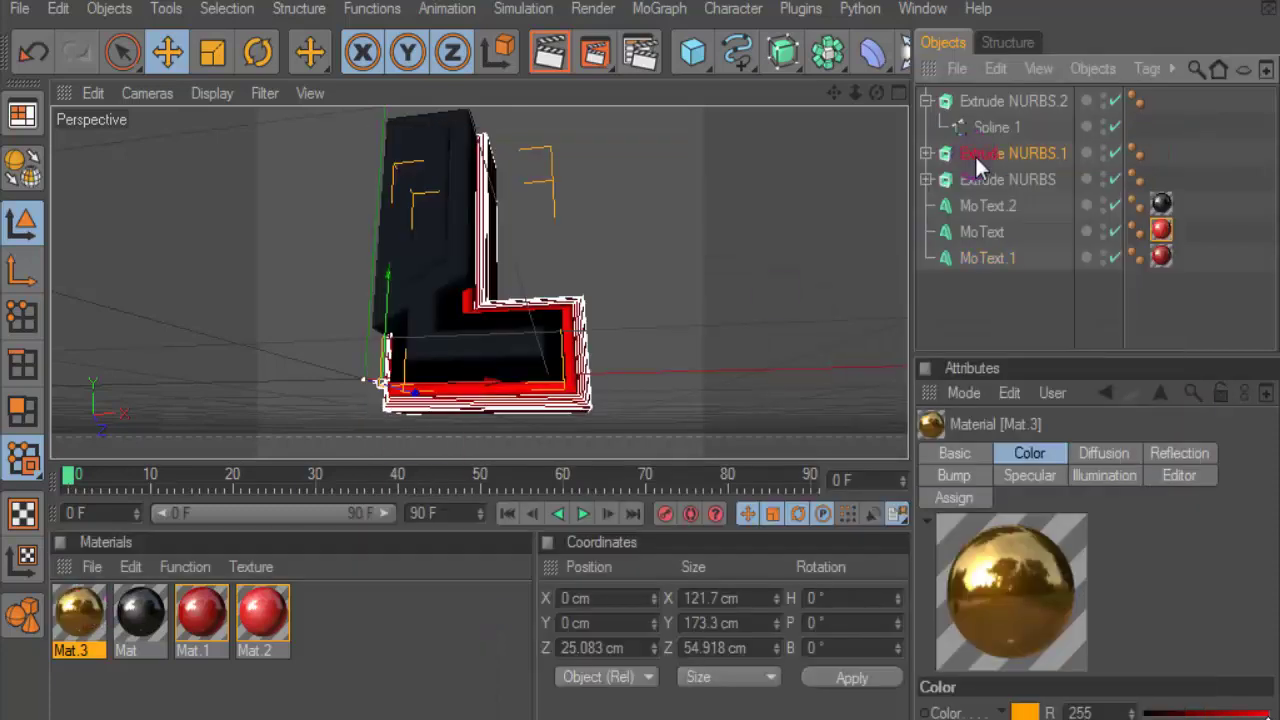
left_click(986, 180)
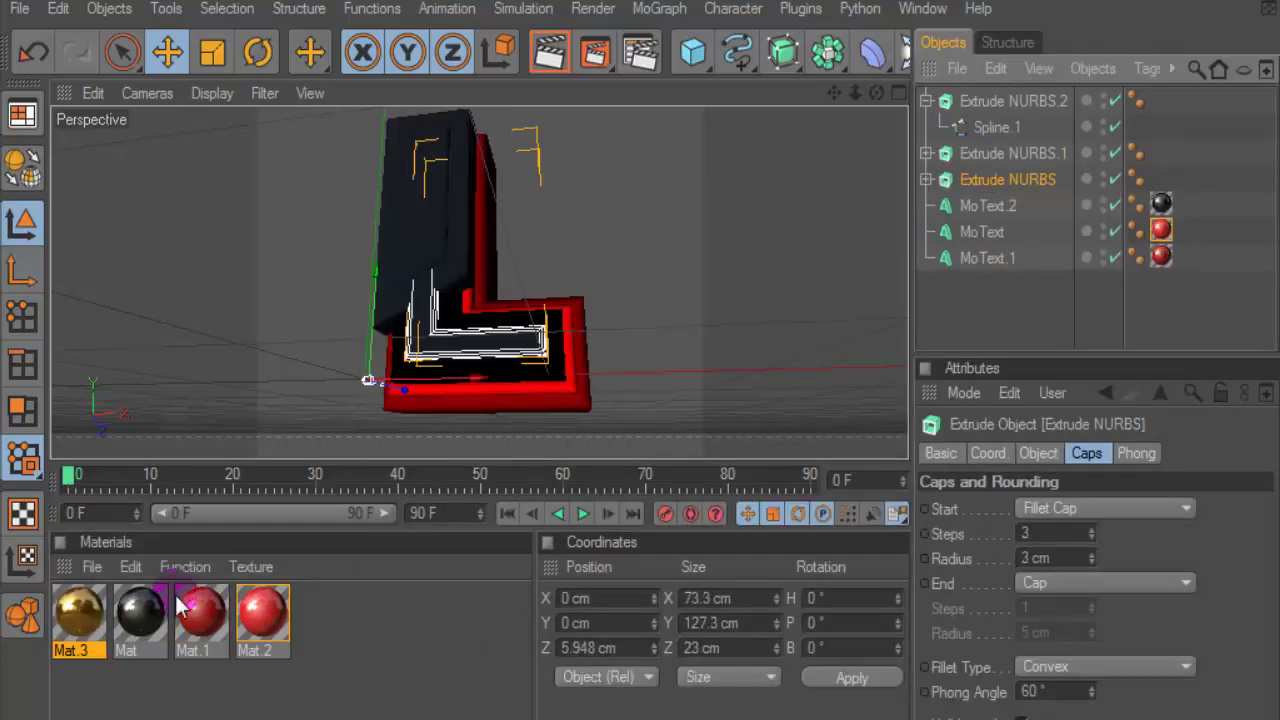
left_click_drag(80, 612, 970, 213)
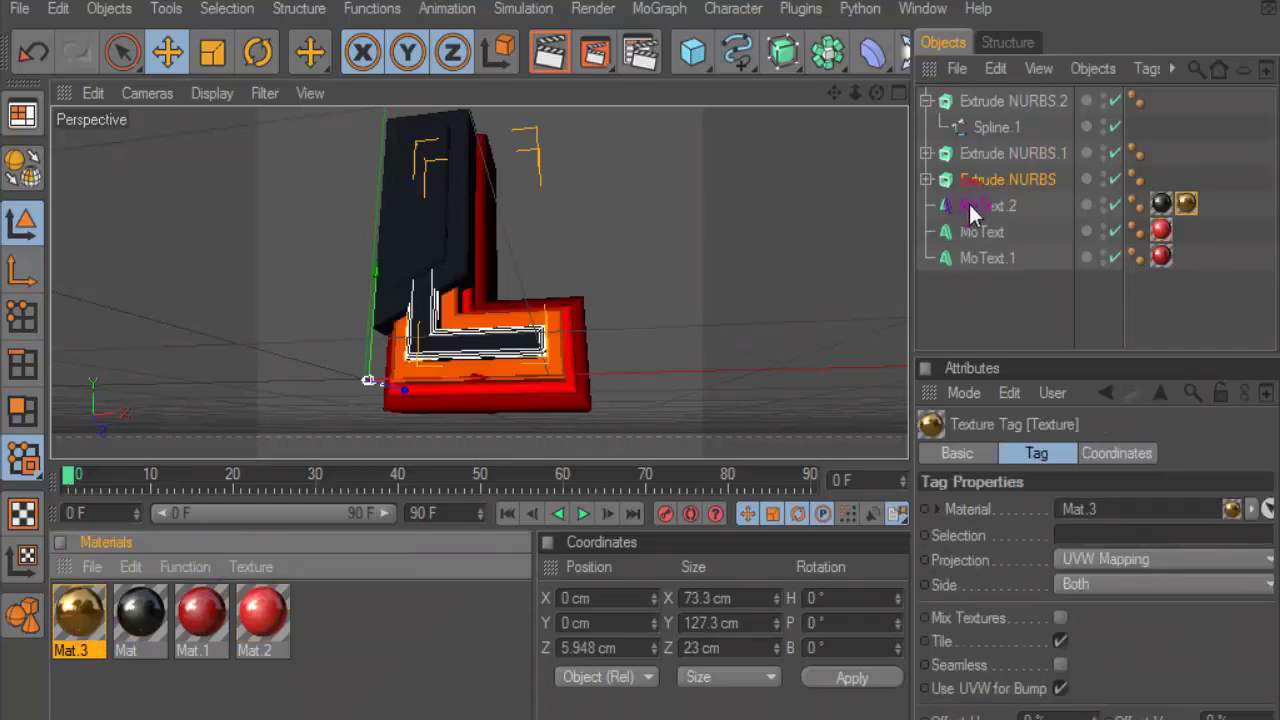
key("ctrl+z")
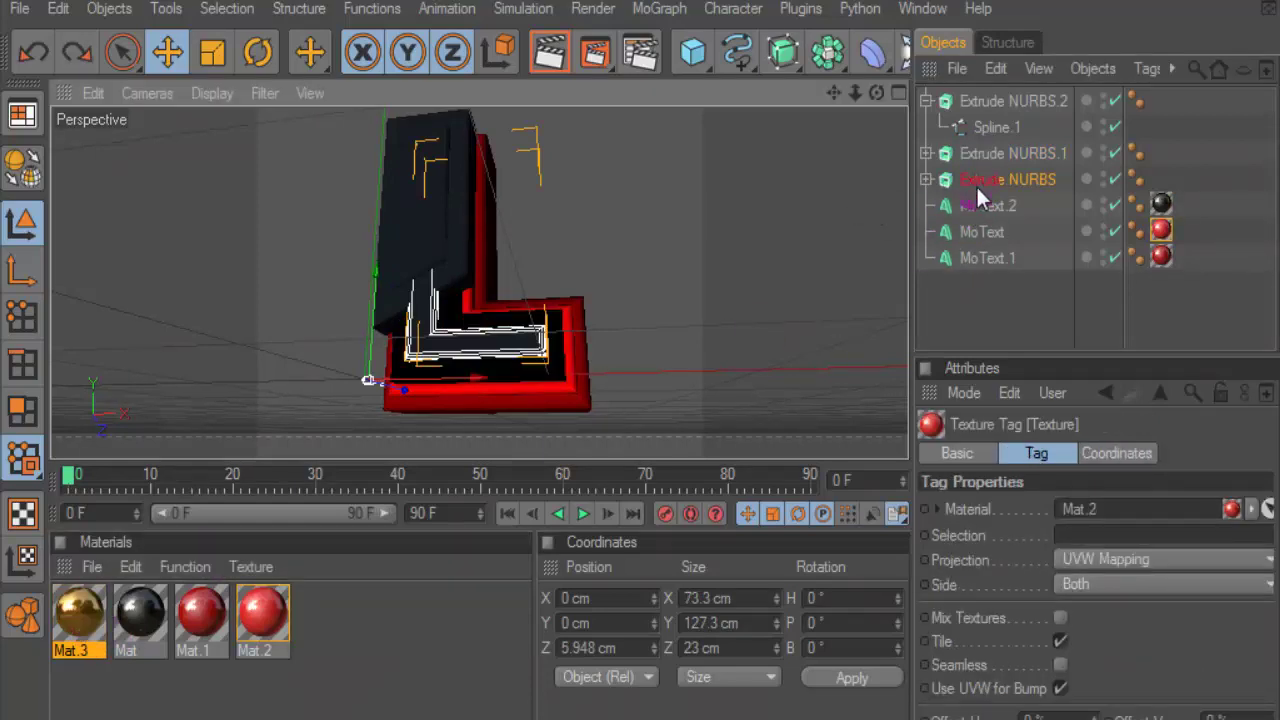
left_click(978, 180)
left_click_drag(70, 610, 1000, 182)
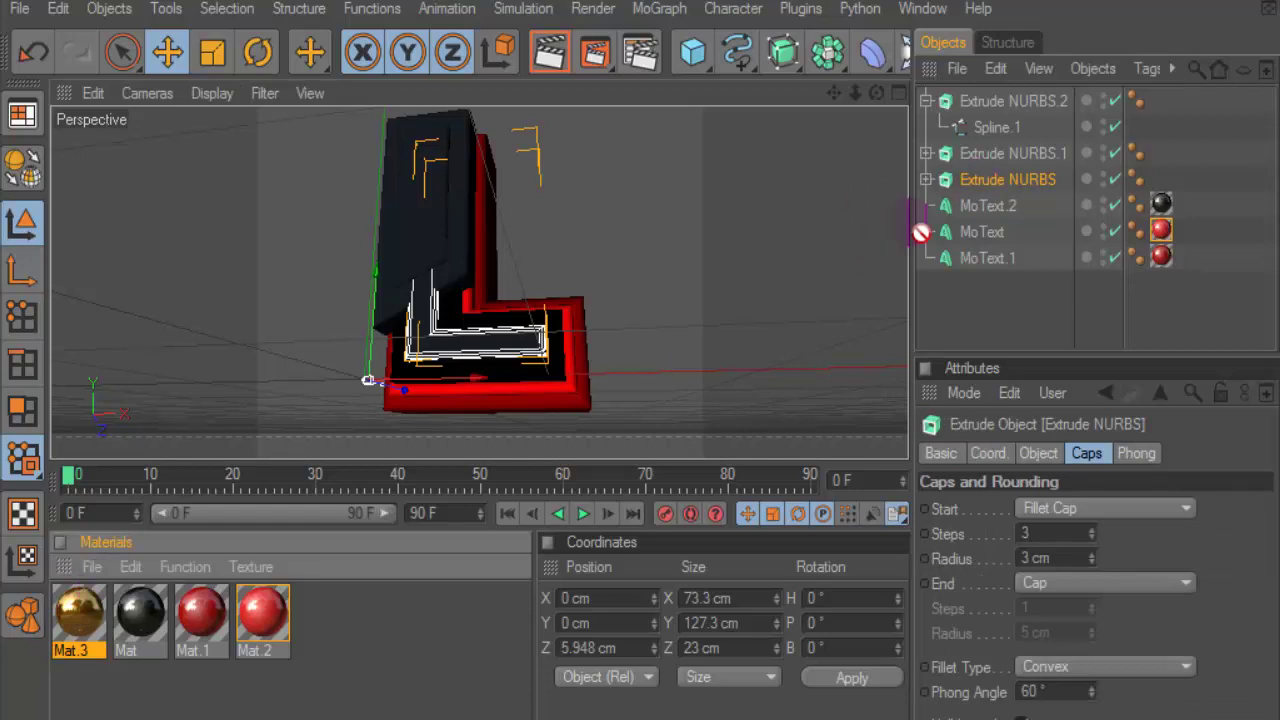
left_click(549, 52)
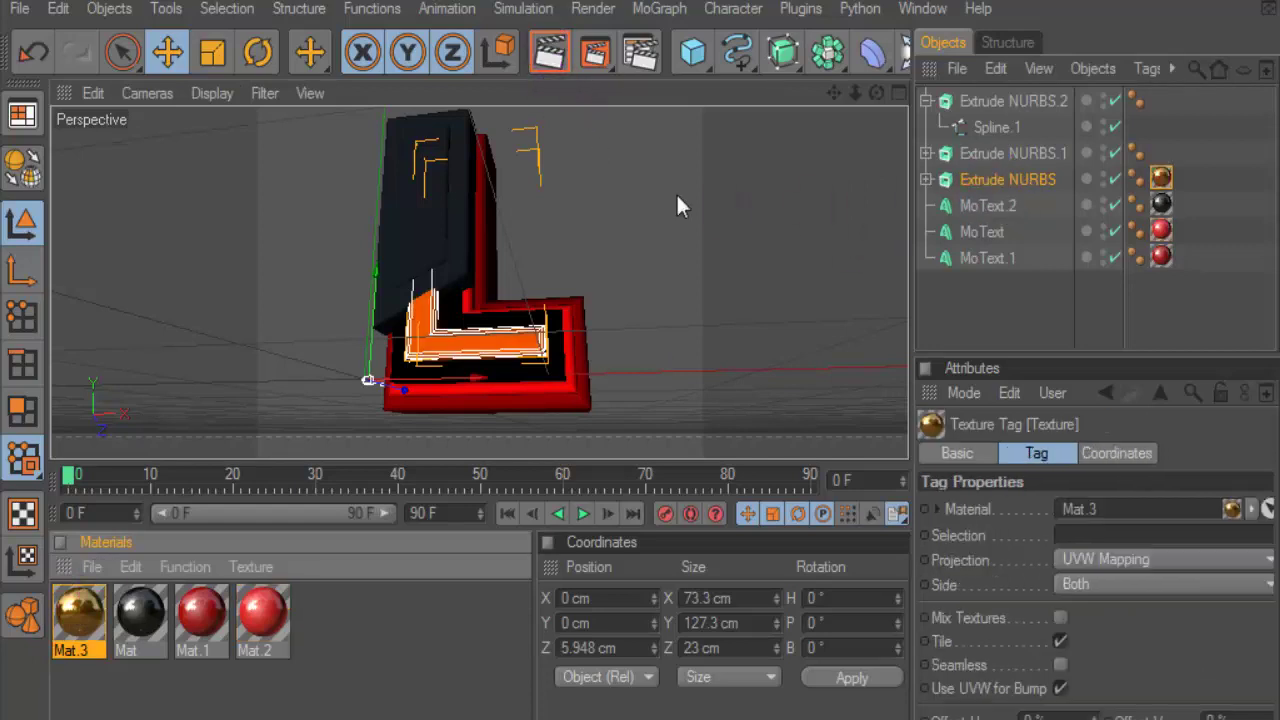
left_click(654, 300)
left_click_drag(835, 145, 820, 138, "alt")
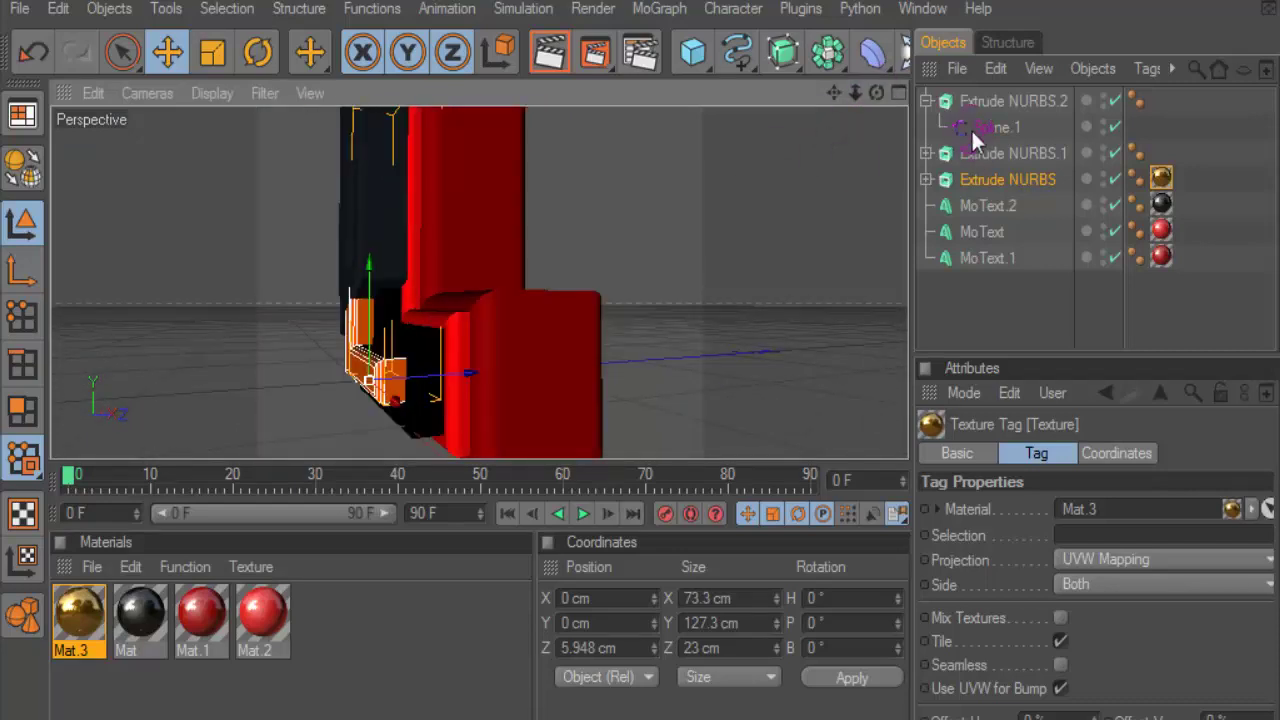
Select Extrude NURBS.2 and Extrude NURBS.1 and shift them together along one axis.
left_click(987, 101)
left_click(926, 101)
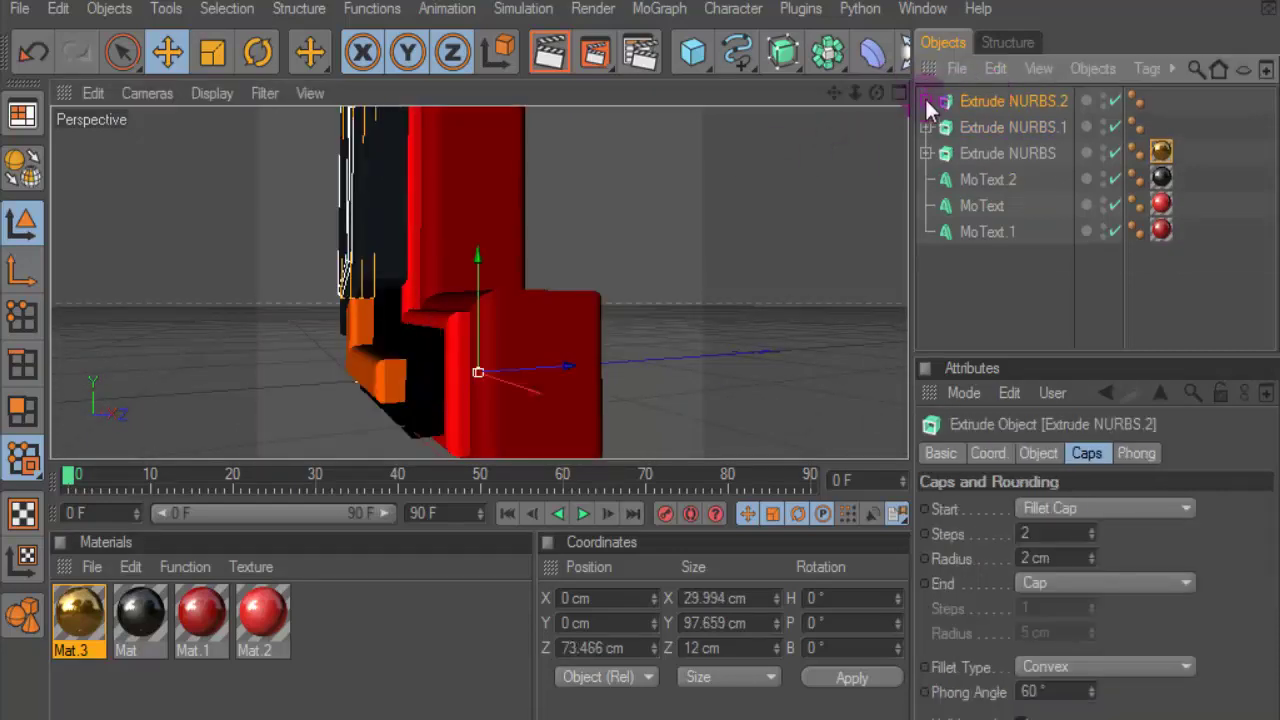
left_click(978, 125)
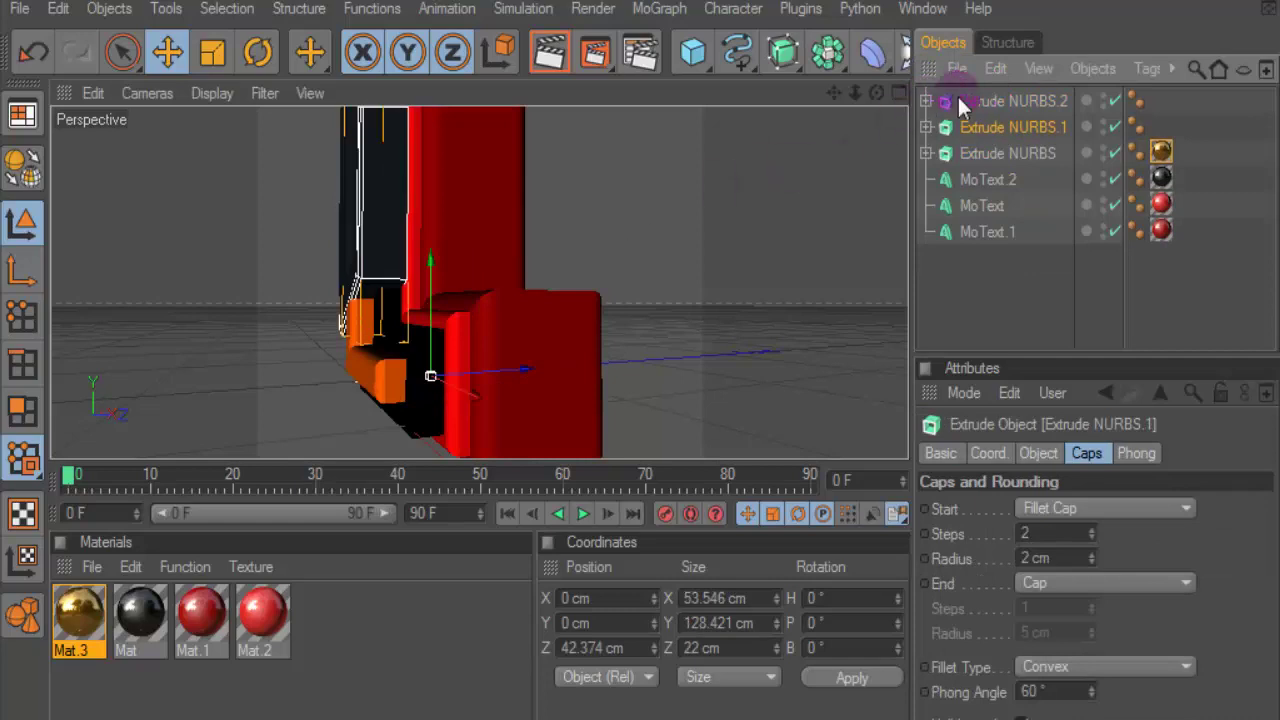
left_click(965, 101, "ctrl")
left_click_drag(580, 294, 541, 294)
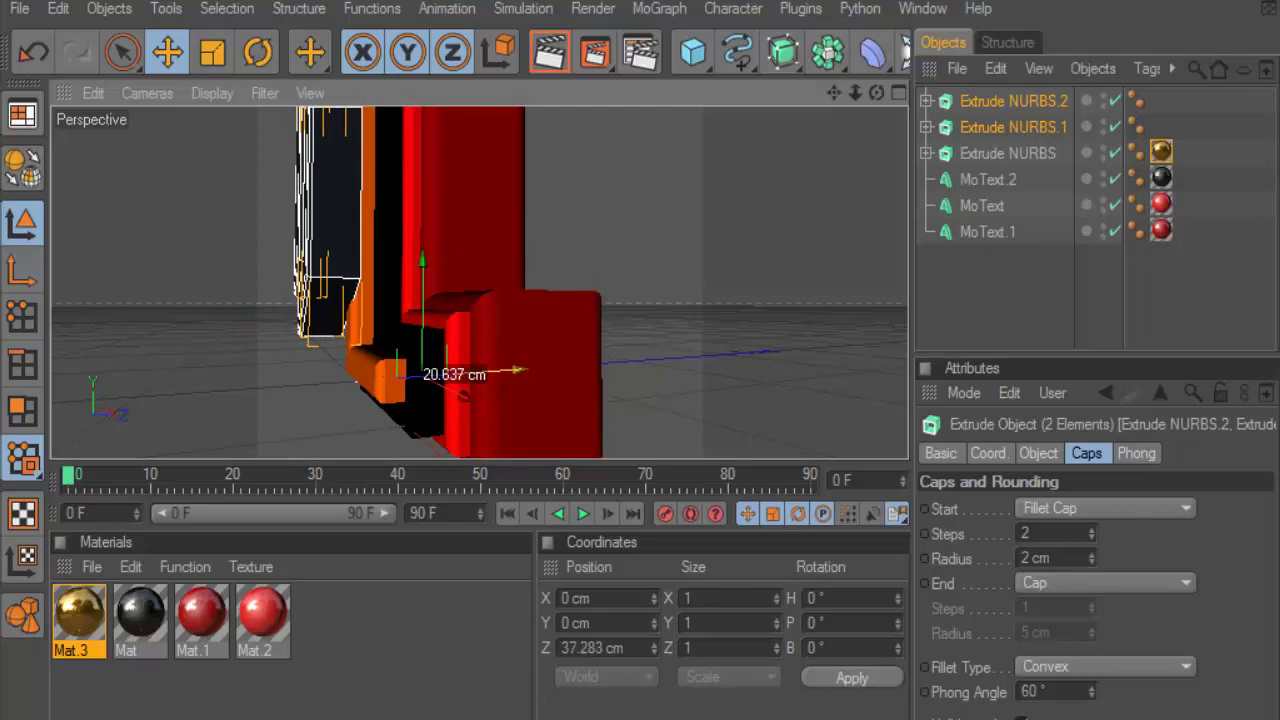
Set Extrude NURBS.1's extrusion depth to 50 cm.
left_click(963, 130)
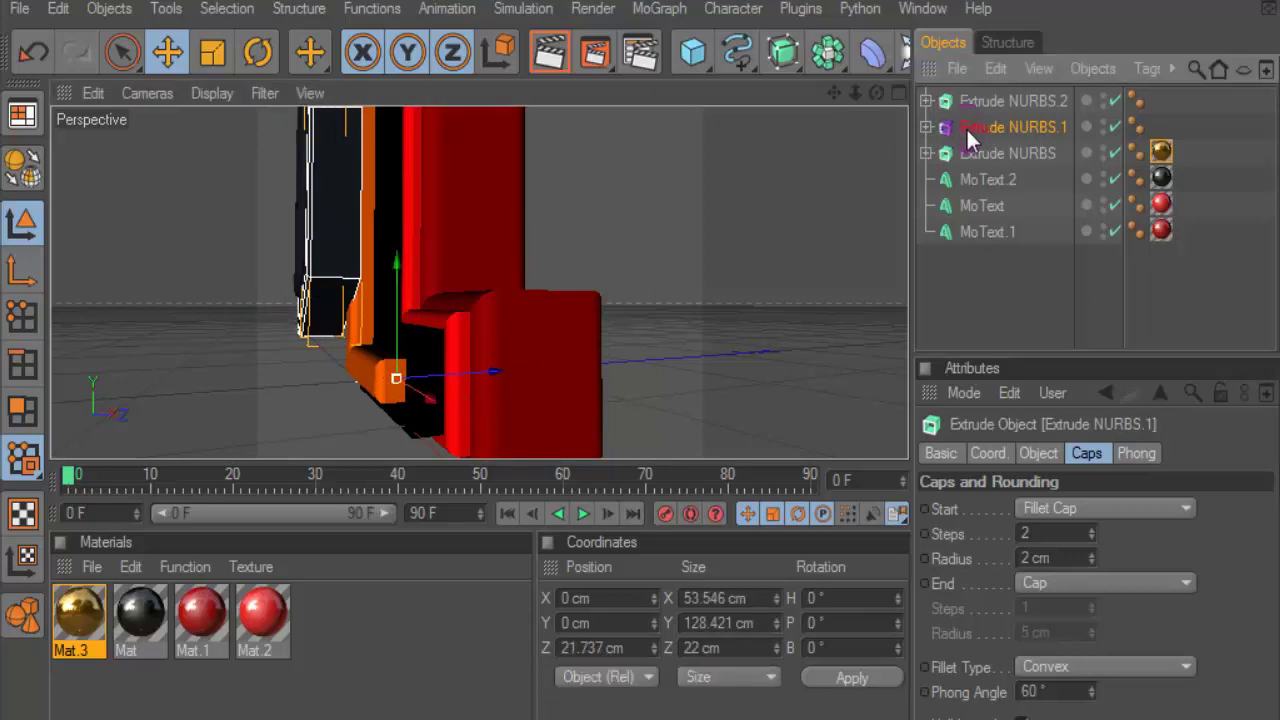
left_click(1038, 453)
left_click(1240, 508)
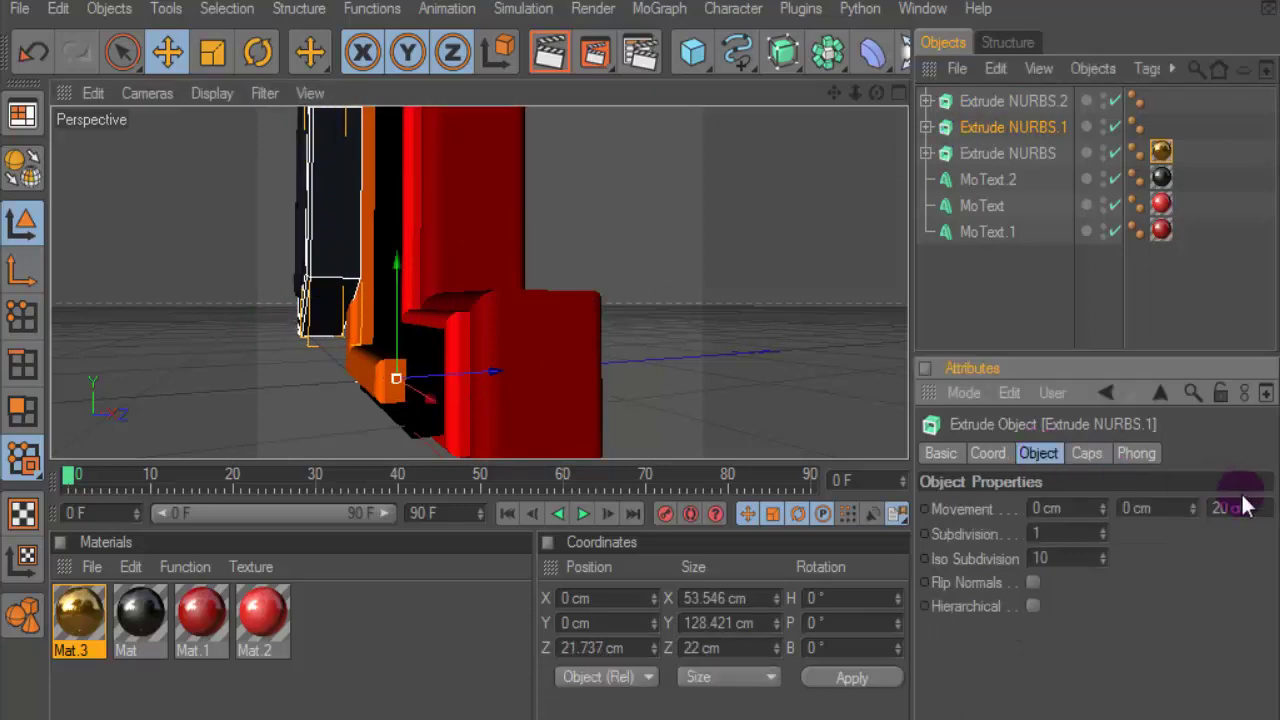
type("0")
left_click(999, 129)
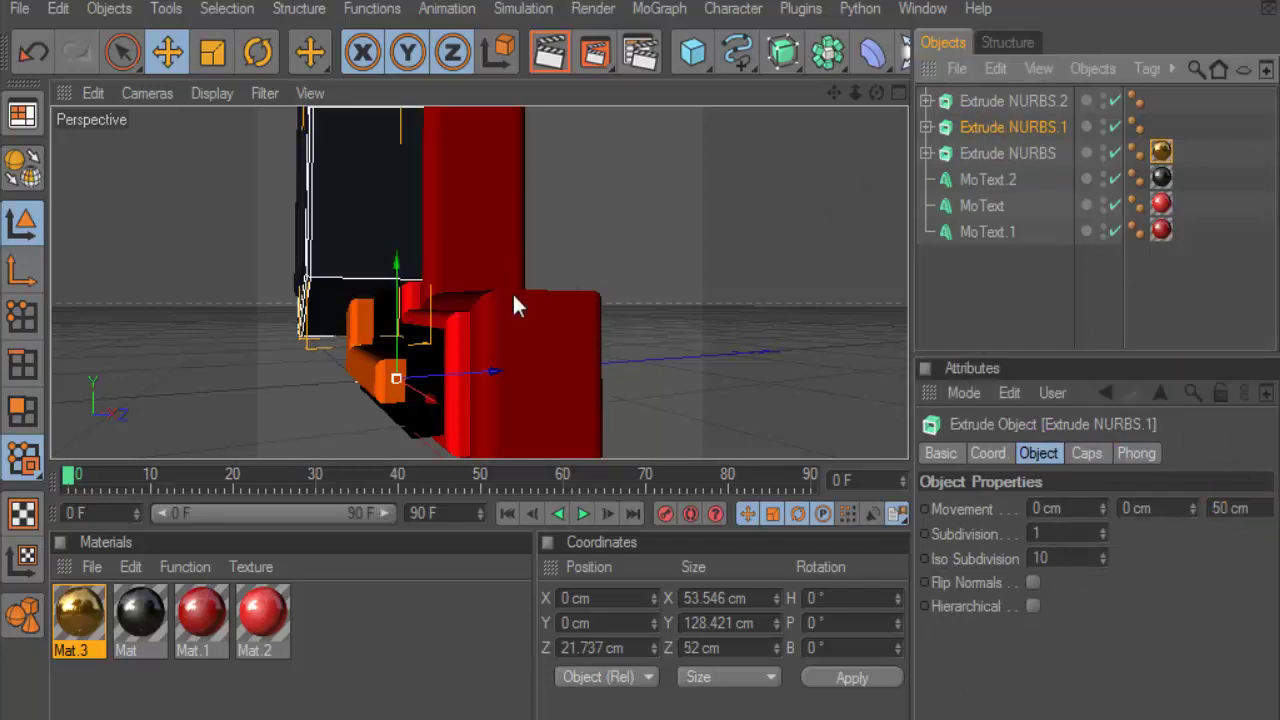
Push both front panels back along Z to 43.494 cm, nearer the red L.
left_click_drag(444, 384, 444, 384)
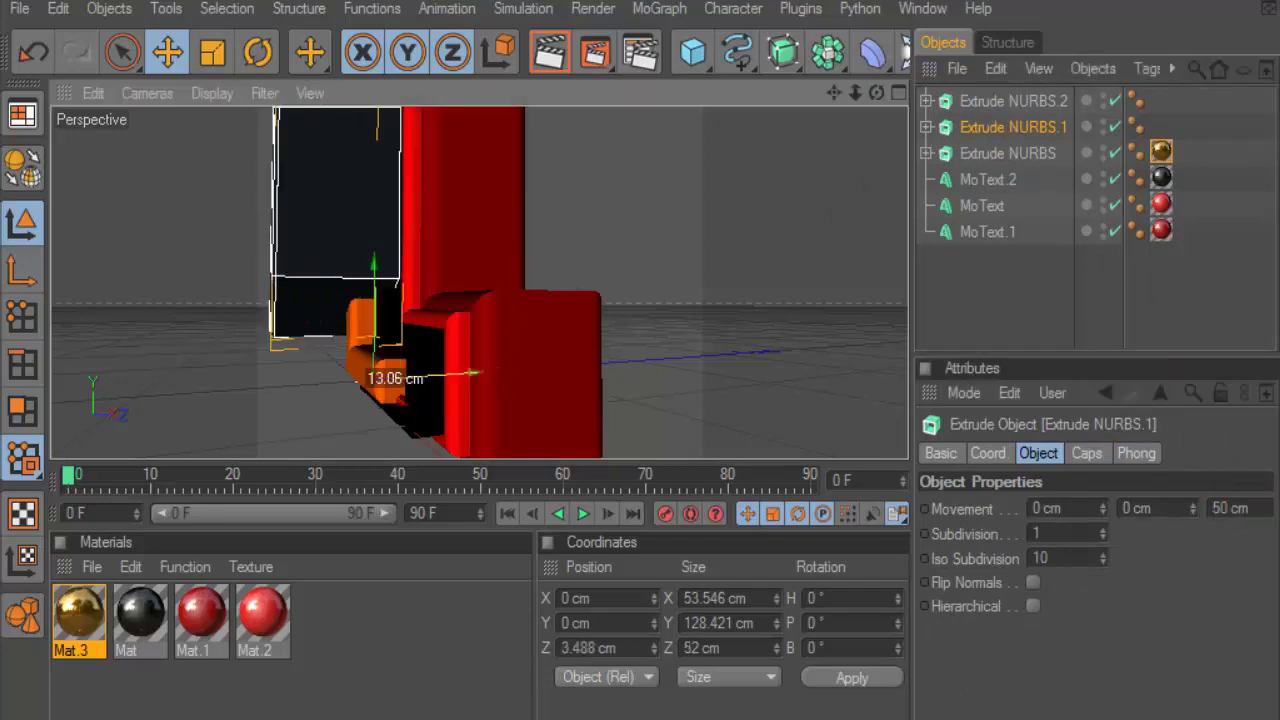
left_click(990, 101)
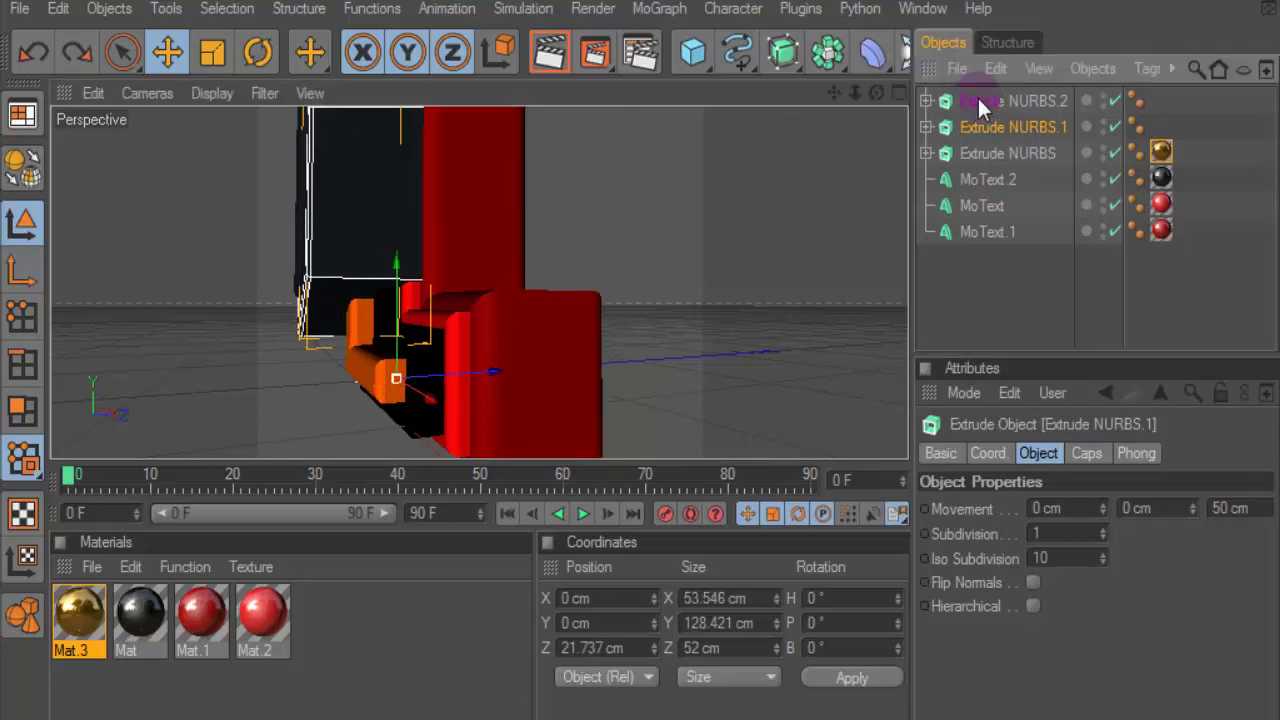
mouse_move(473, 355)
left_mouse_down()
mouse_move(446, 375)
mouse_move(420, 372)
left_mouse_up()
left_click(989, 127, "ctrl")
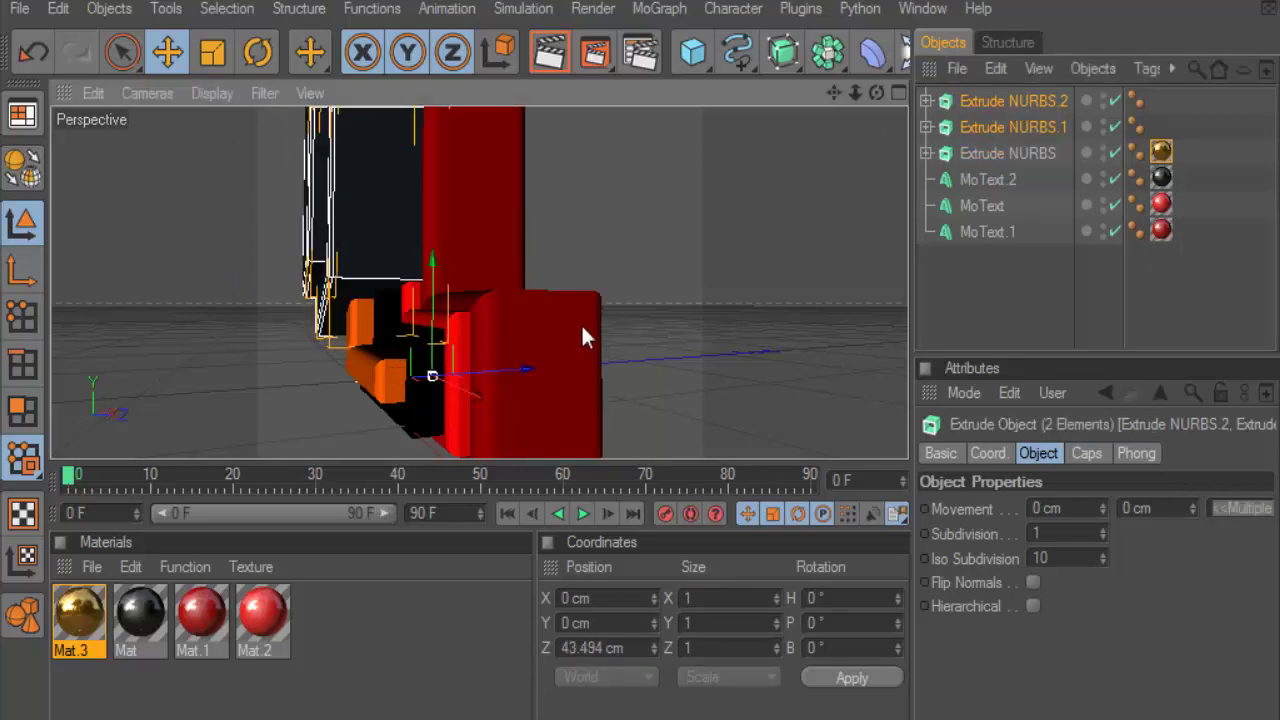
mouse_move(876, 92)
left_mouse_down()
mouse_move(890, 110)
mouse_move(706, 203)
left_mouse_up()
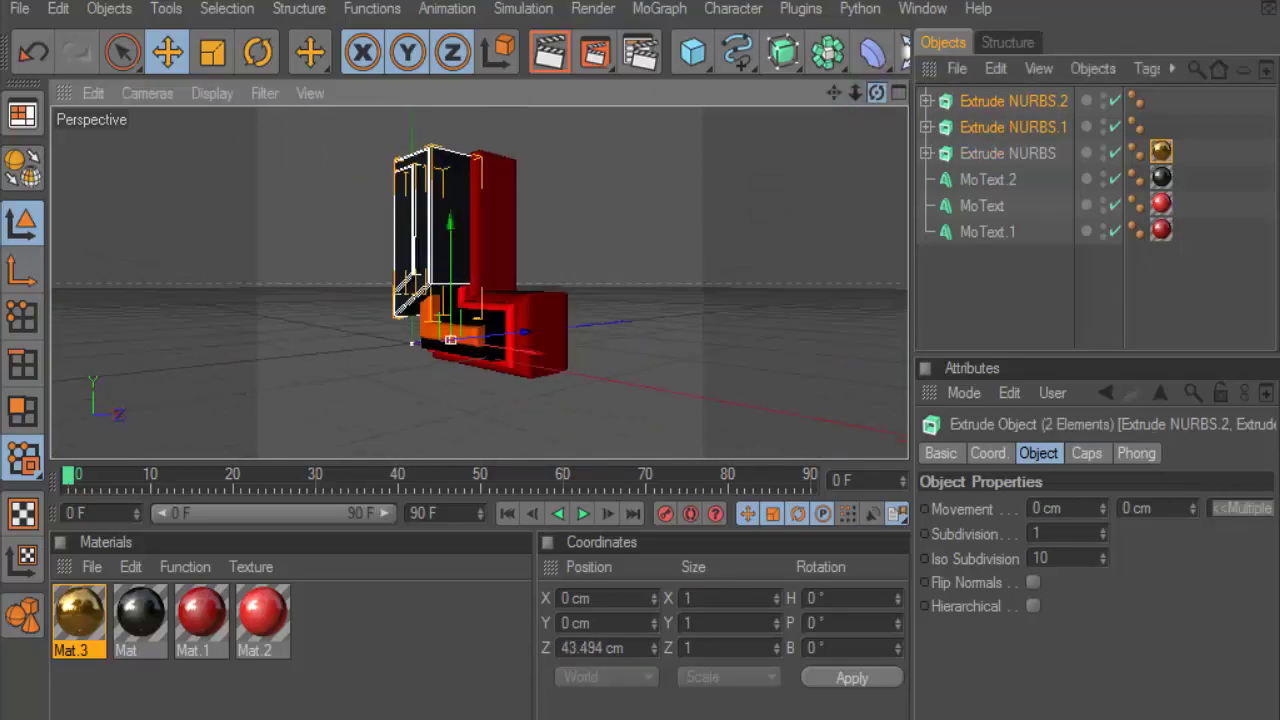
Nudge both front panels forward along Z and preview a render of the letter.
left_click_drag(830, 92, 832, 135)
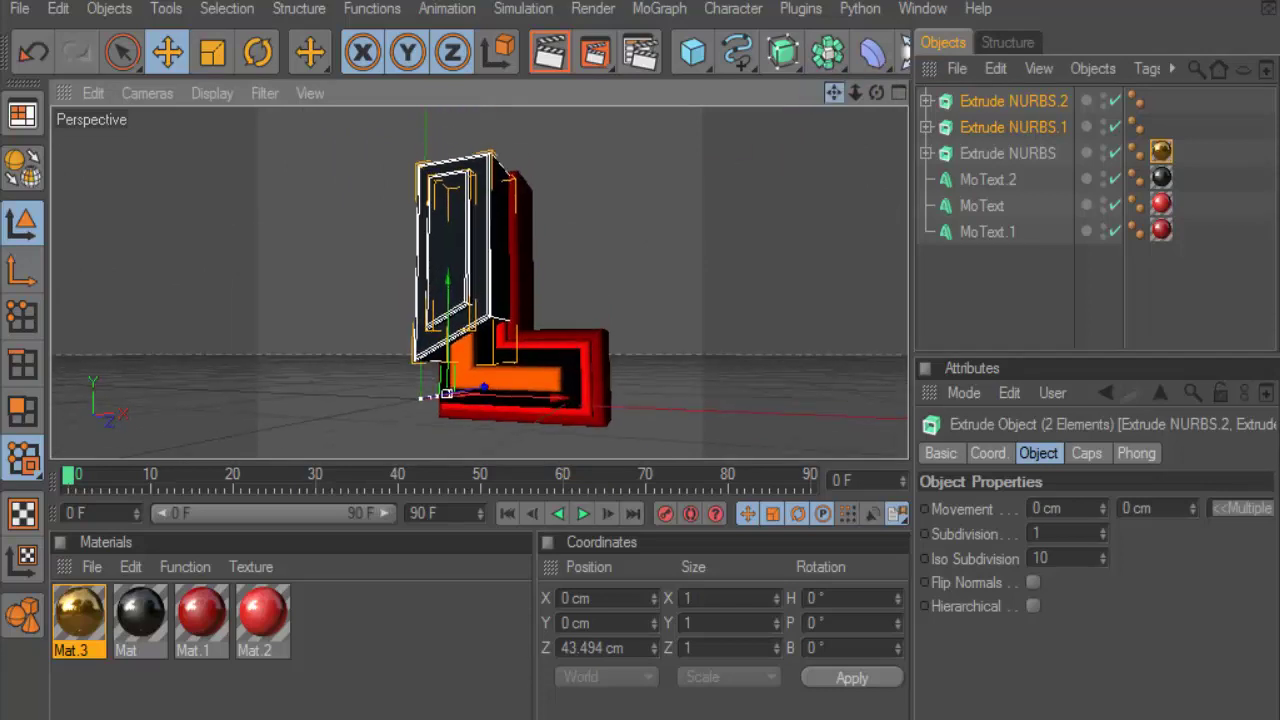
left_click_drag(880, 90, 850, 100)
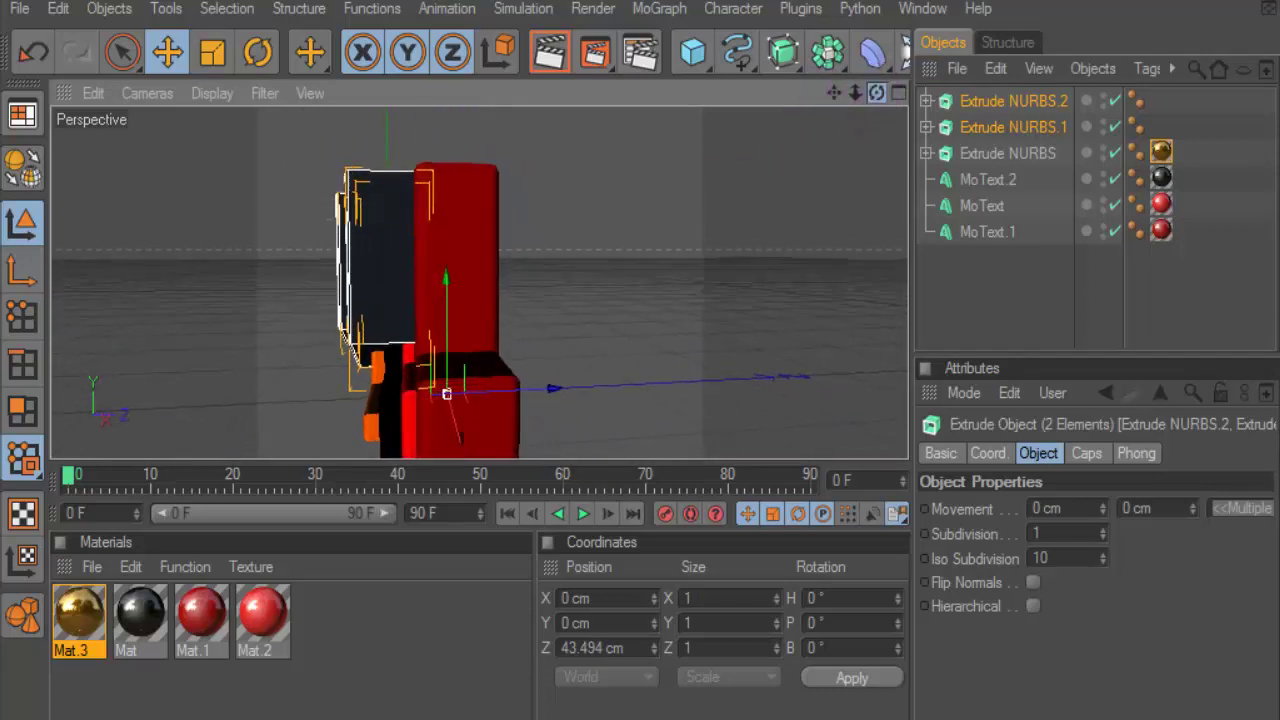
left_click_drag(553, 388, 559, 388)
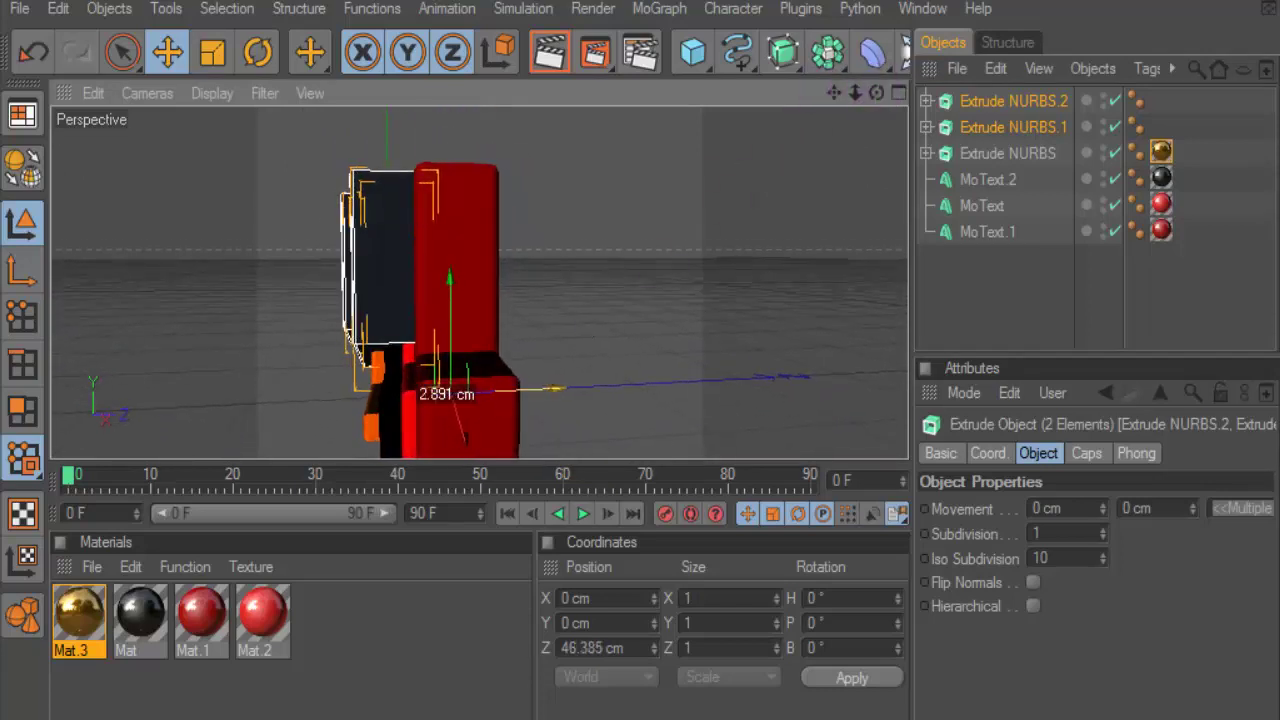
left_click_drag(876, 92, 880, 89)
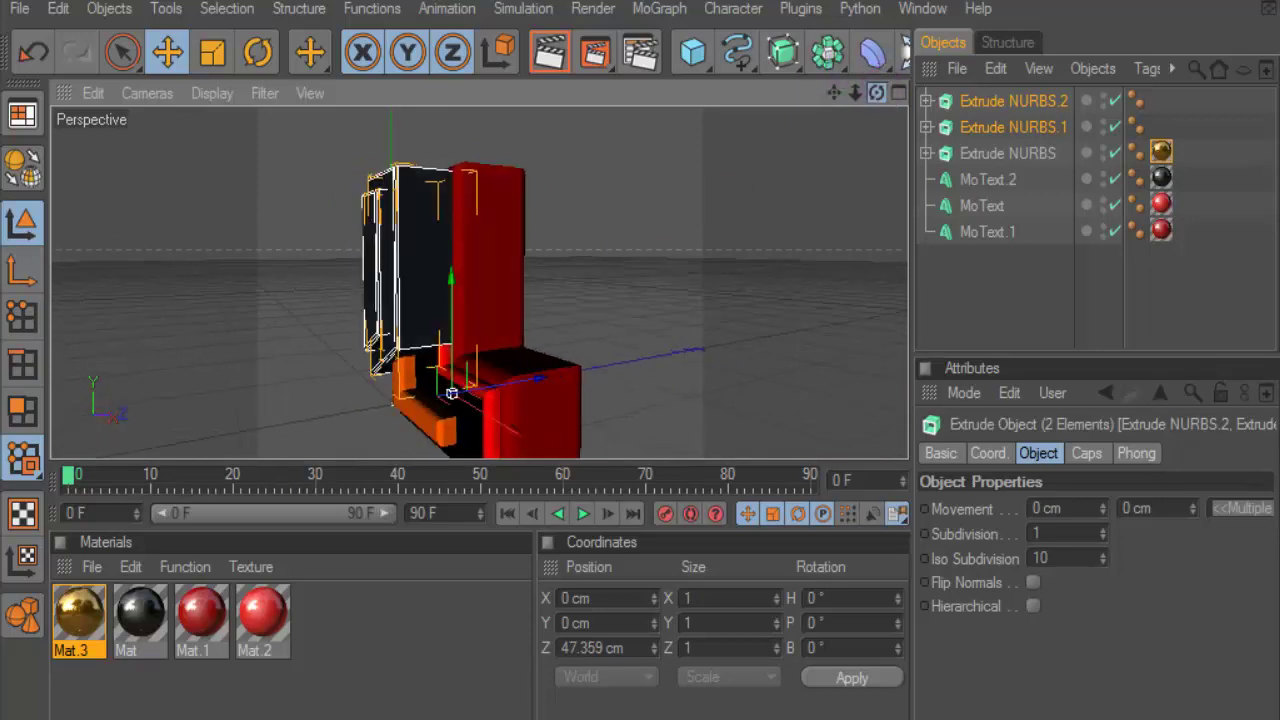
left_click(540, 62)
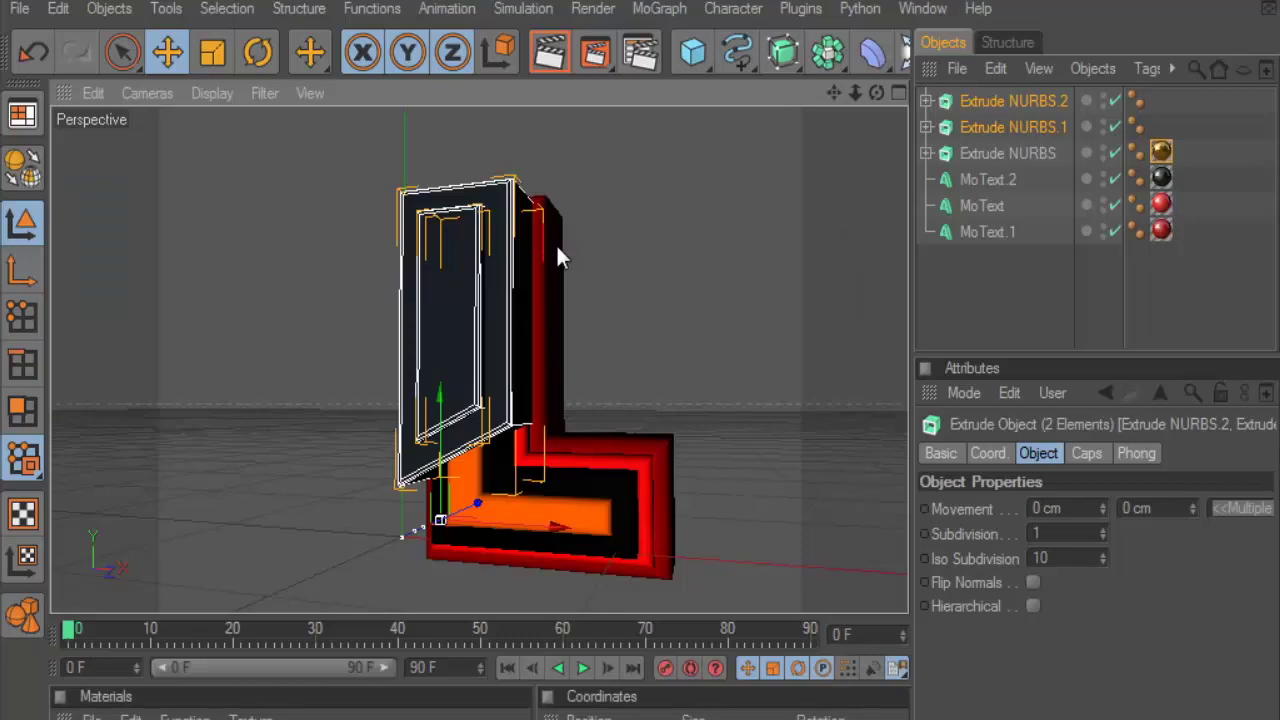
Scale the two front panels down slightly and move them back against the red L.
left_click(981, 102)
left_click(988, 124, "ctrl")
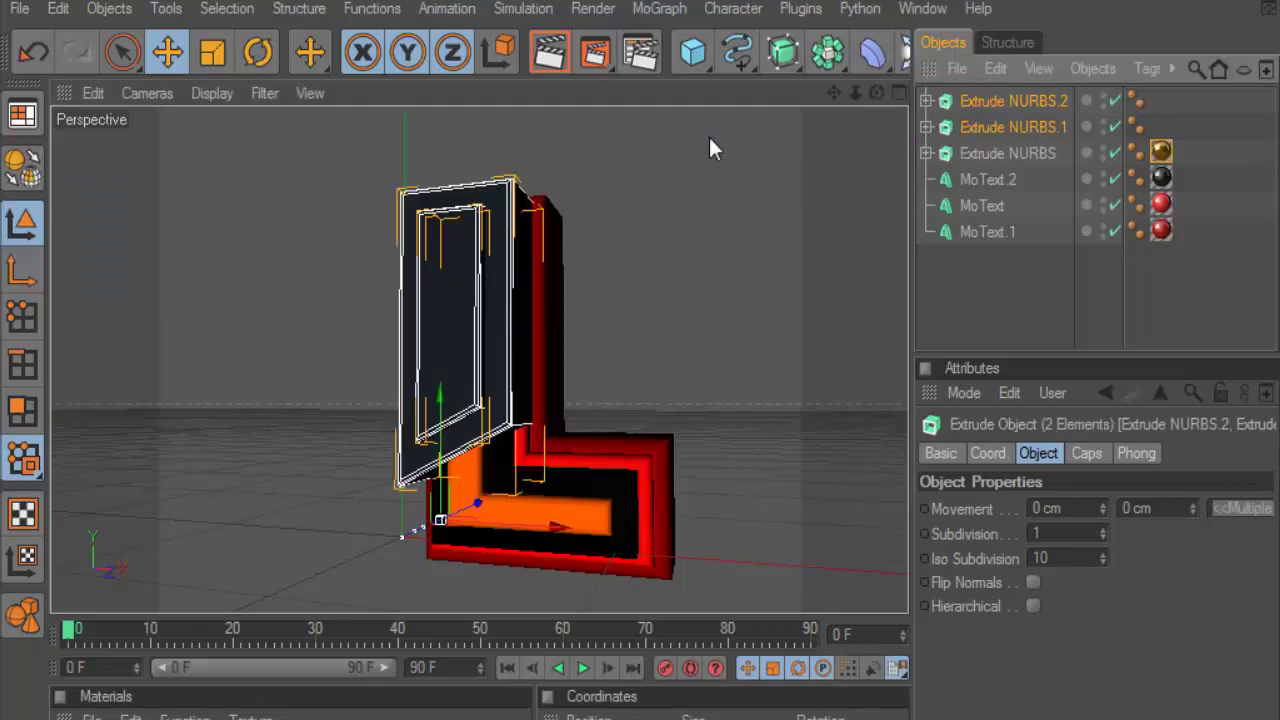
left_click(205, 58)
mouse_move(681, 235)
left_mouse_down()
mouse_move(600, 240)
mouse_move(620, 240)
left_mouse_up()
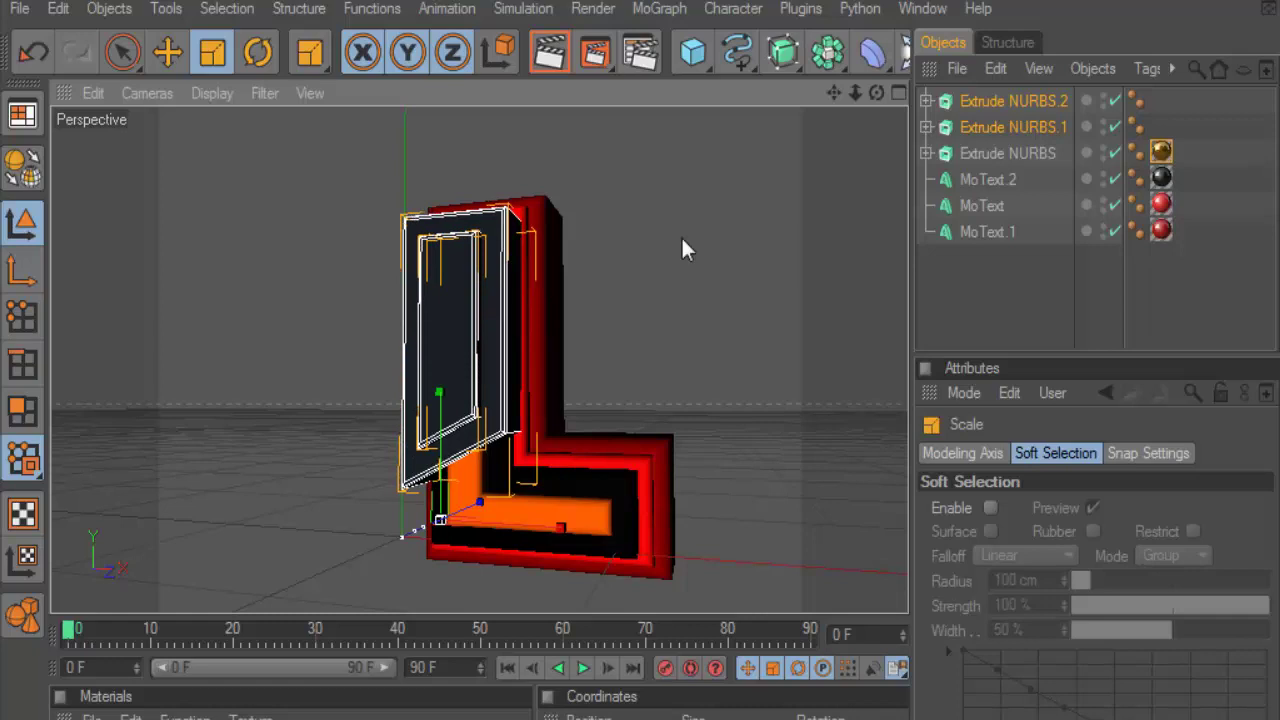
mouse_move(876, 93)
left_mouse_down()
mouse_move(790, 100)
mouse_move(393, 30)
left_mouse_up()
left_click(163, 54)
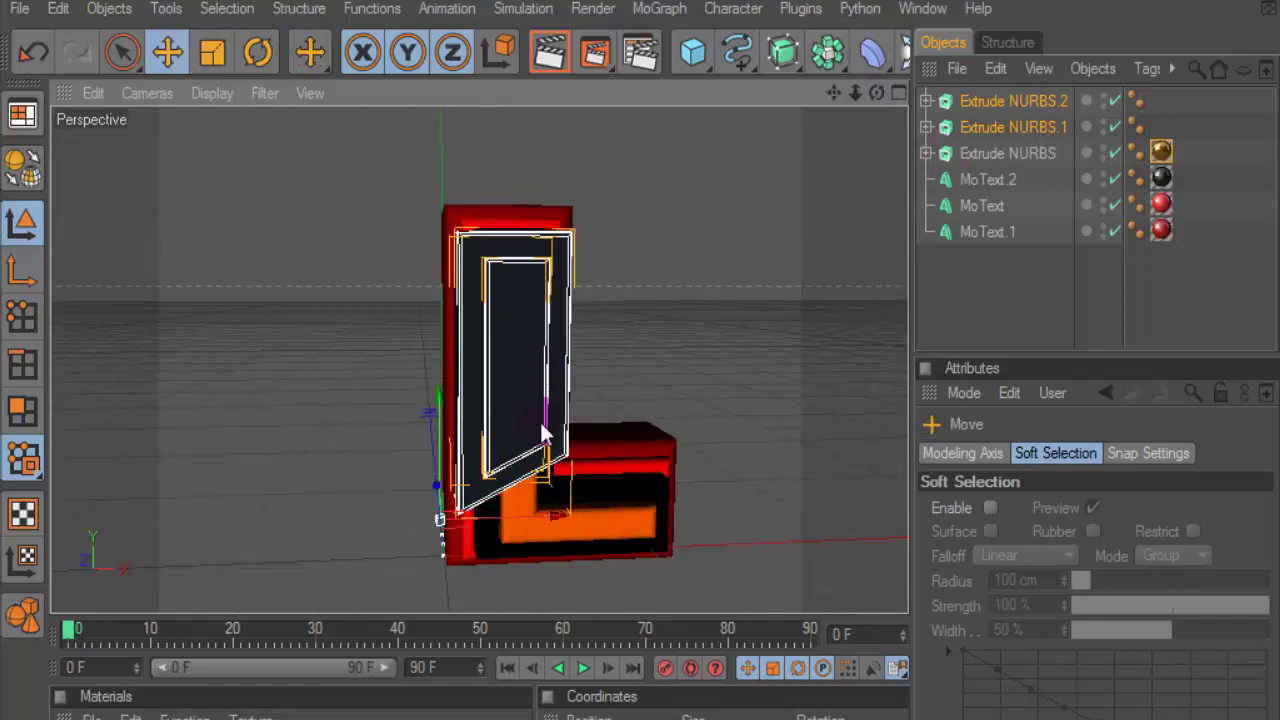
left_click_drag(440, 519, 437, 508)
mouse_move(876, 93)
left_mouse_down()
mouse_move(830, 98)
mouse_move(845, 100)
left_mouse_up()
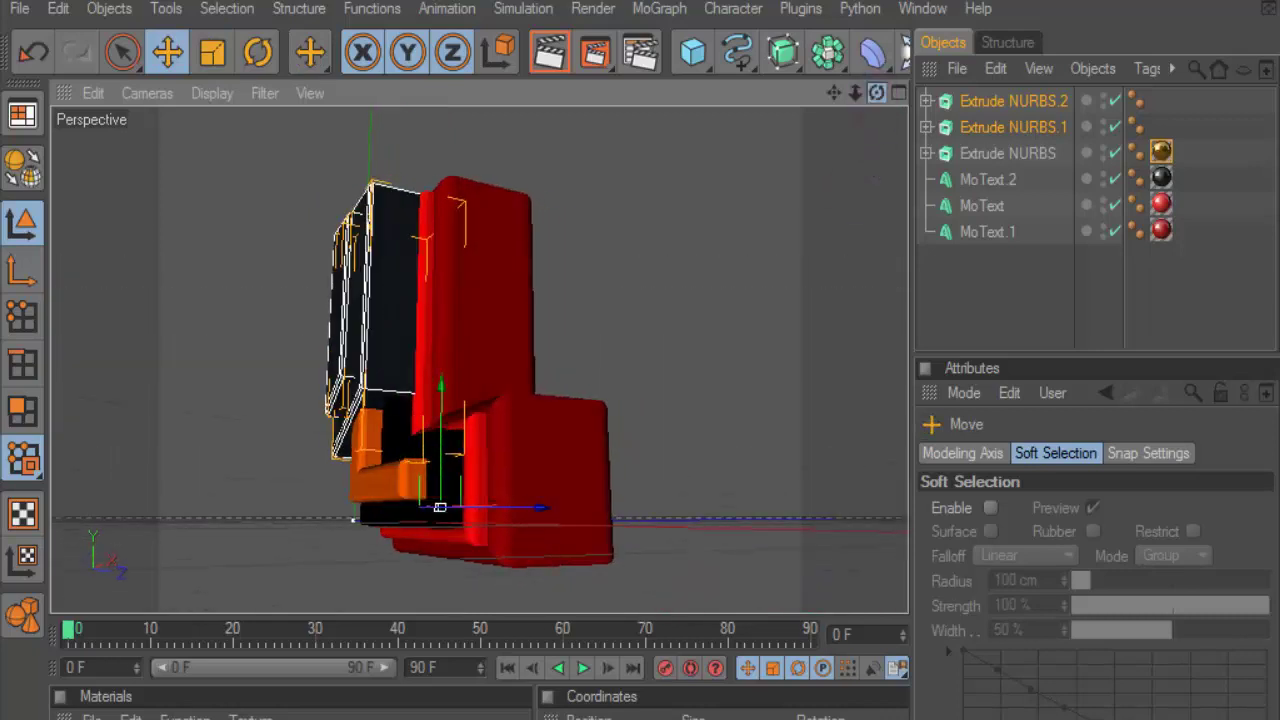
Preview a render, then slide the front panels to the left.
left_click(551, 48)
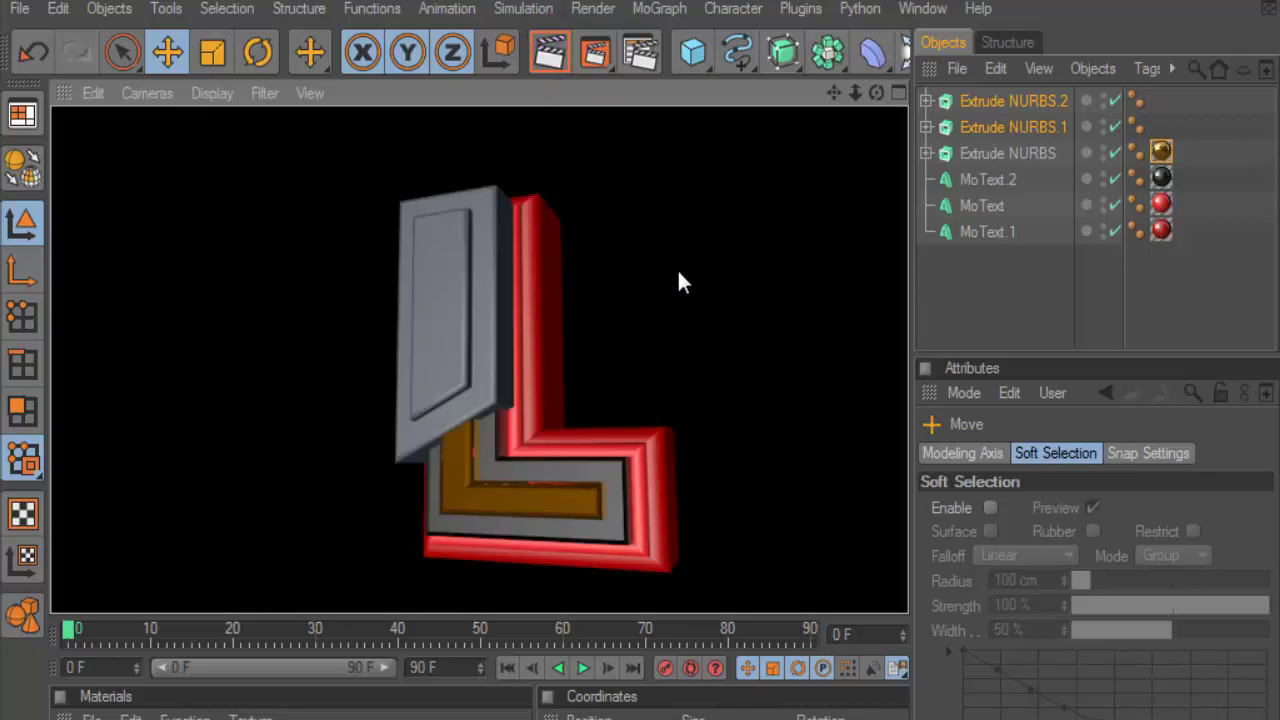
mouse_move(877, 92)
left_mouse_down()
mouse_move(850, 95)
mouse_move(870, 93)
left_mouse_up()
mouse_move(490, 500)
left_mouse_down()
mouse_move(452, 512)
mouse_move(470, 525)
mouse_move(405, 518)
left_mouse_up()
left_click(212, 52)
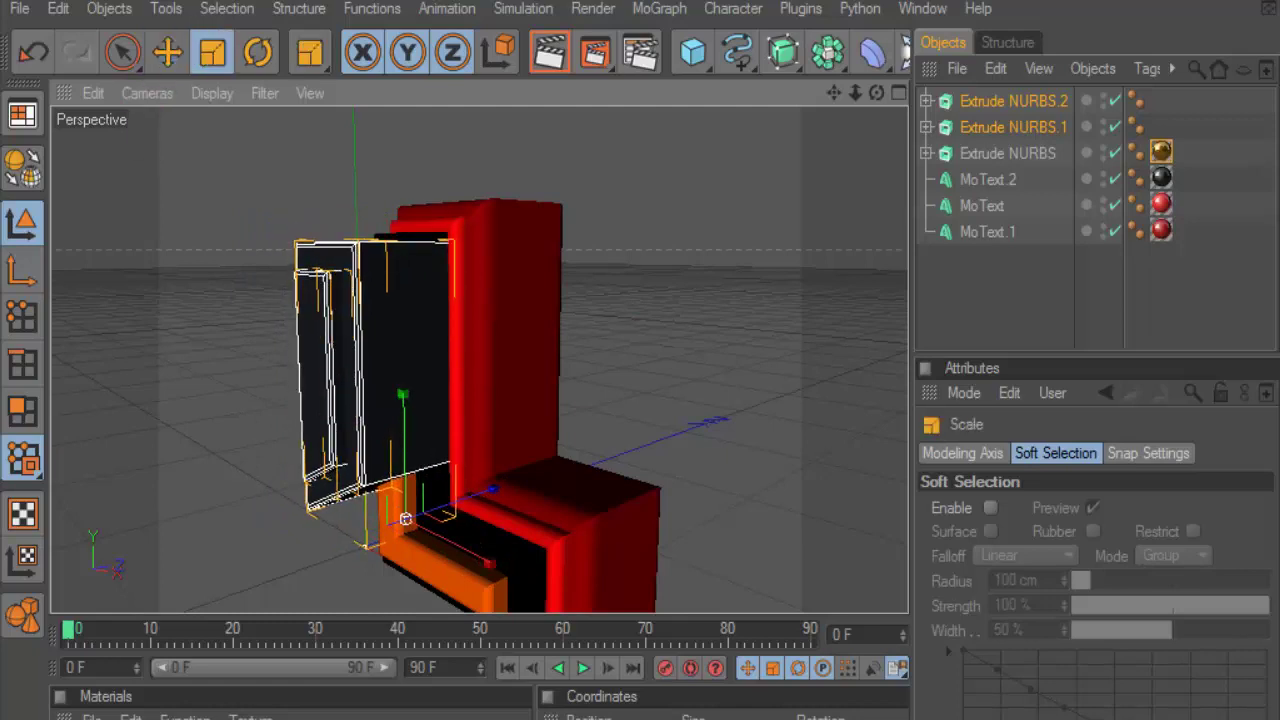
left_click(121, 52)
left_click(167, 52)
Raise the front panels about 3 cm, shift them right, and render a preview.
left_click_drag(366, 377, 364, 545)
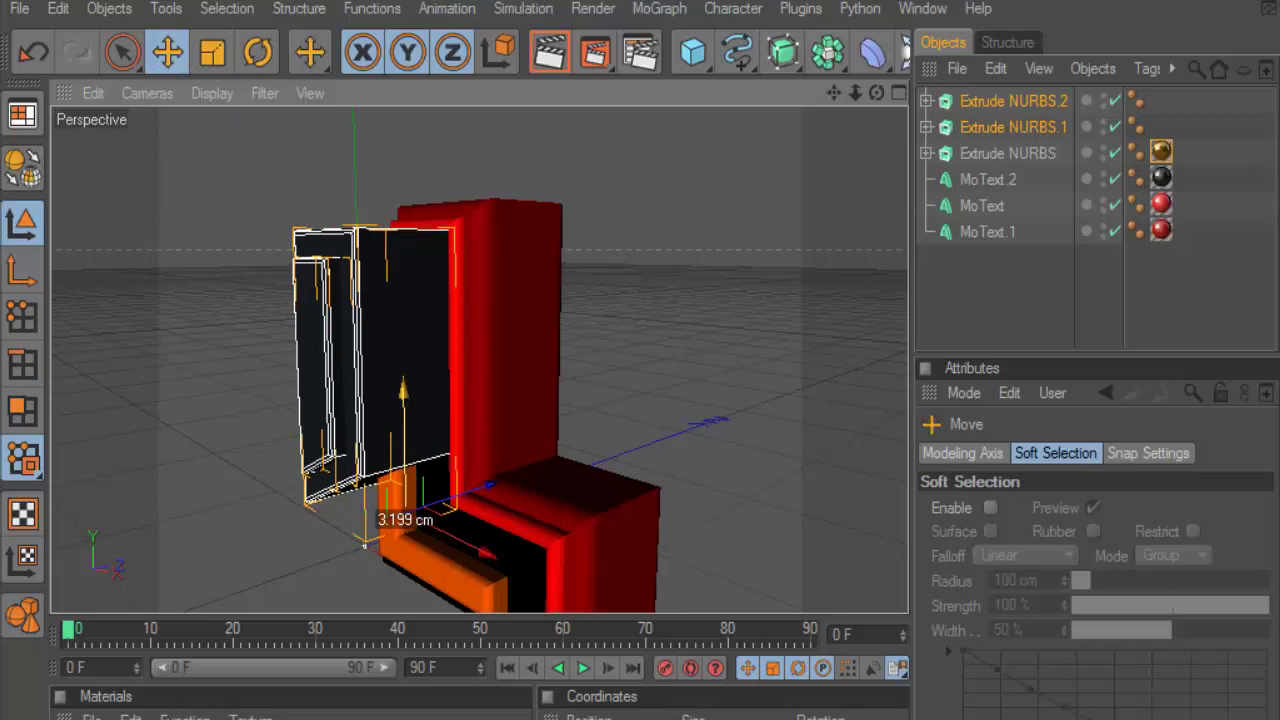
left_click_drag(877, 93, 845, 100)
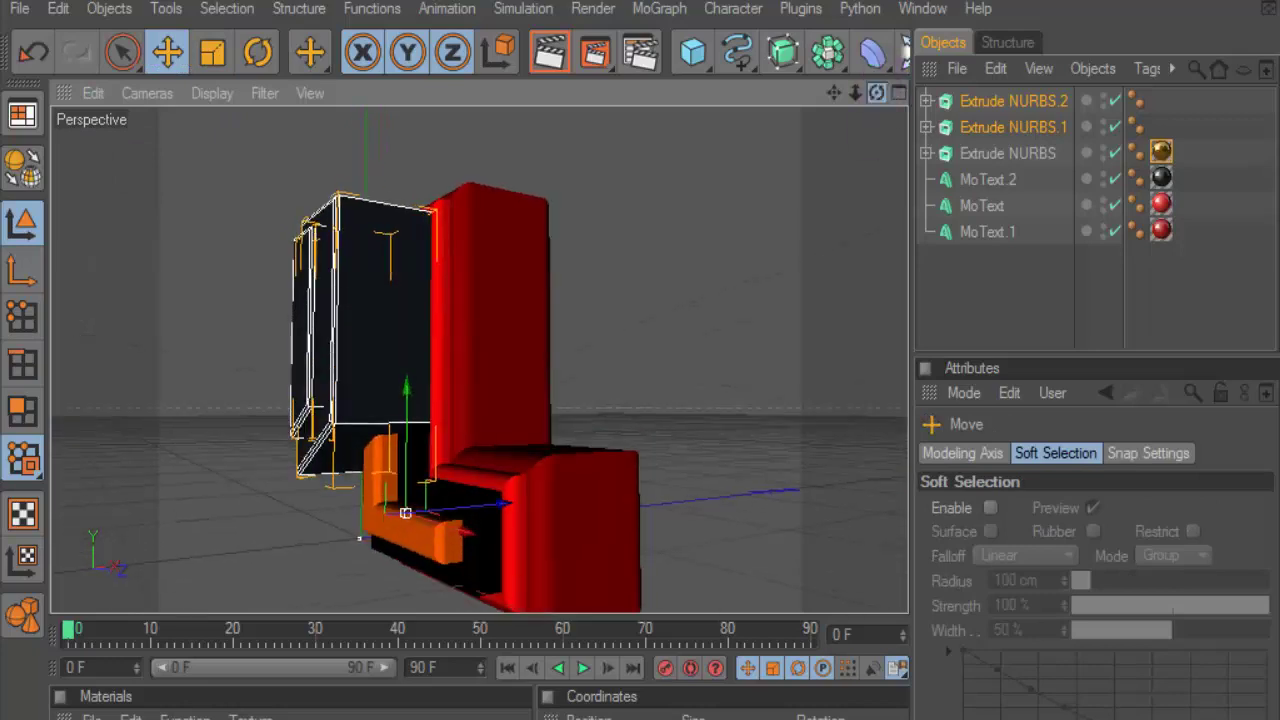
left_click_drag(495, 503, 522, 479)
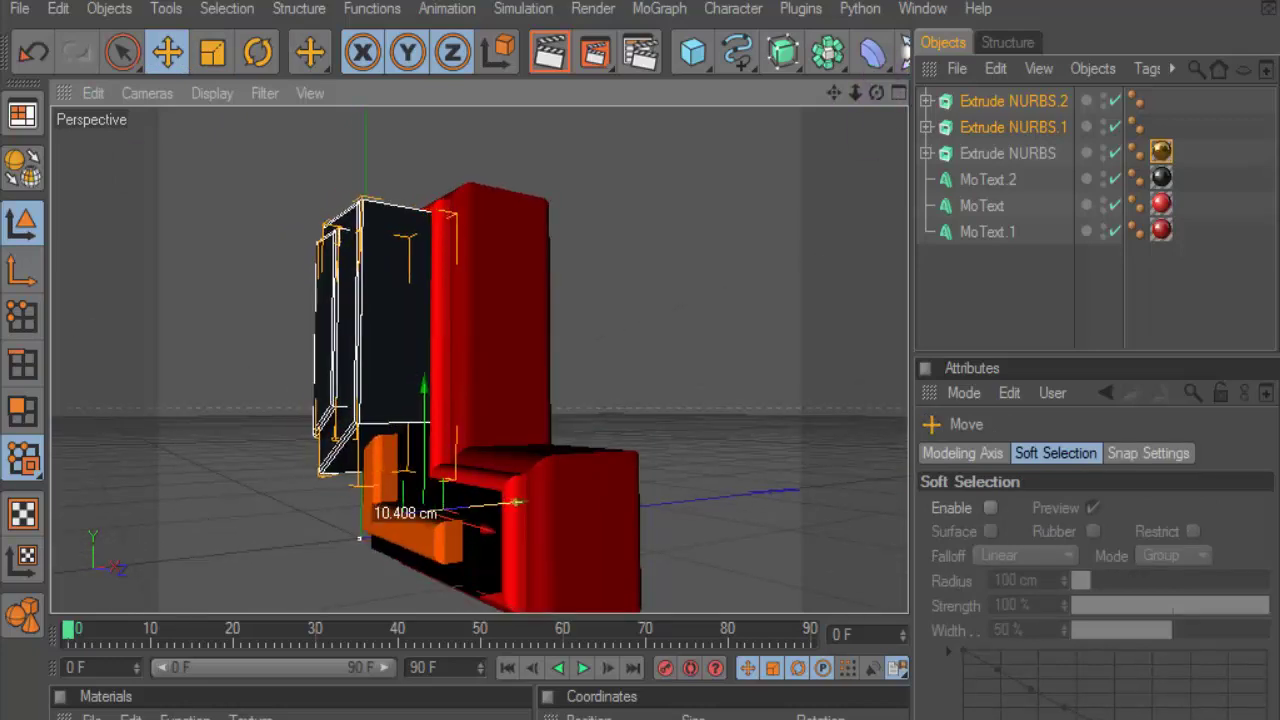
mouse_move(876, 91)
left_mouse_down()
mouse_move(840, 95)
mouse_move(860, 95)
left_mouse_up()
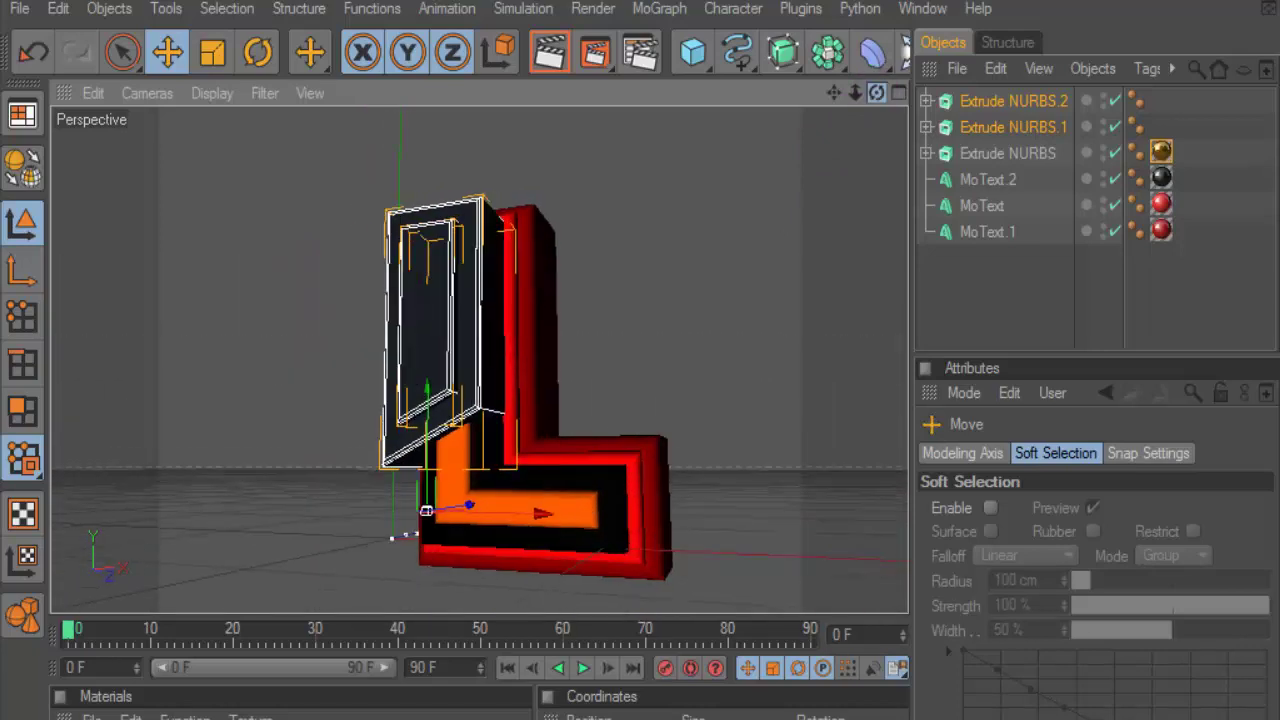
left_click(571, 57)
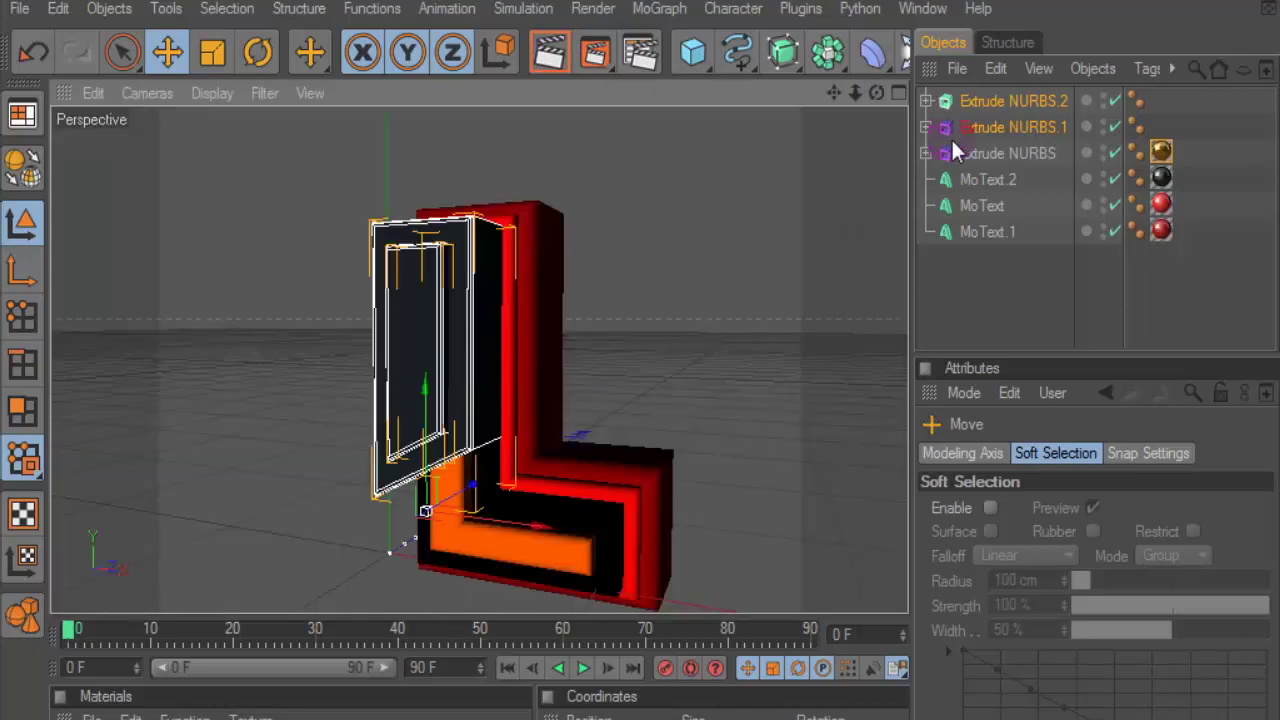
Apply red Mat.1 to Extrude NURBS.2 and red Mat.2 to Extrude NURBS.1.
left_click(977, 100)
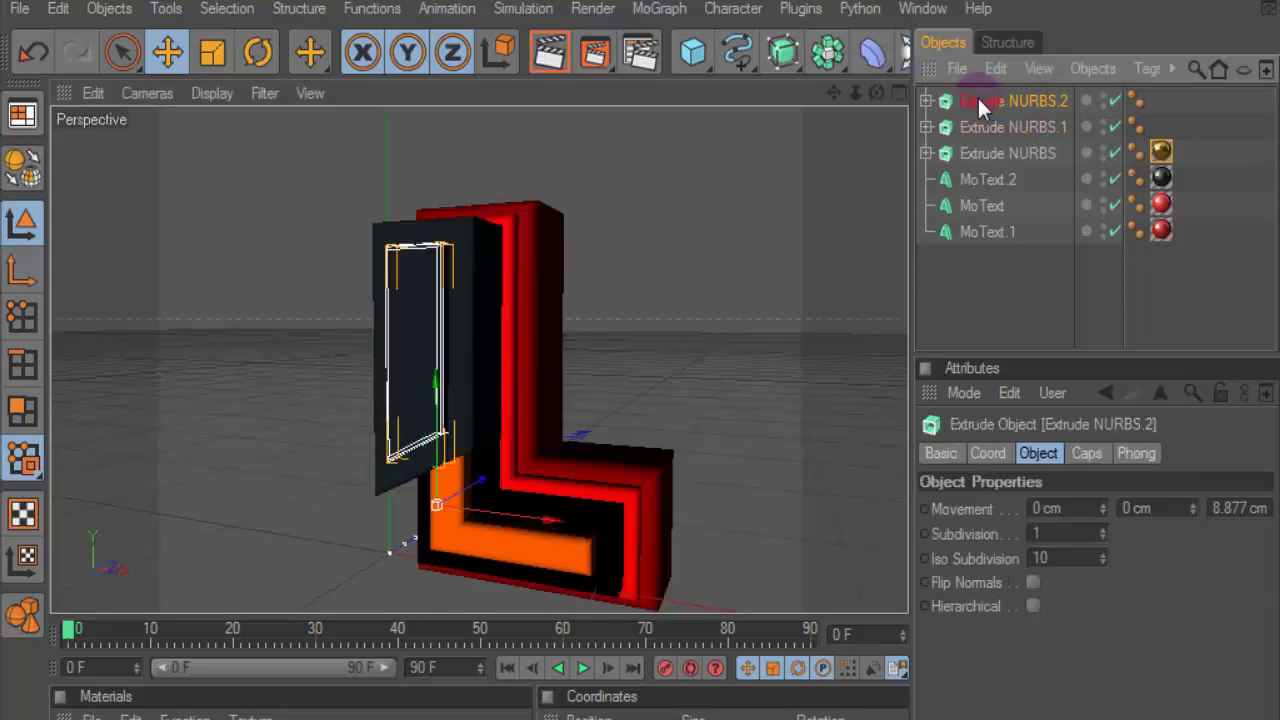
left_click(1022, 130)
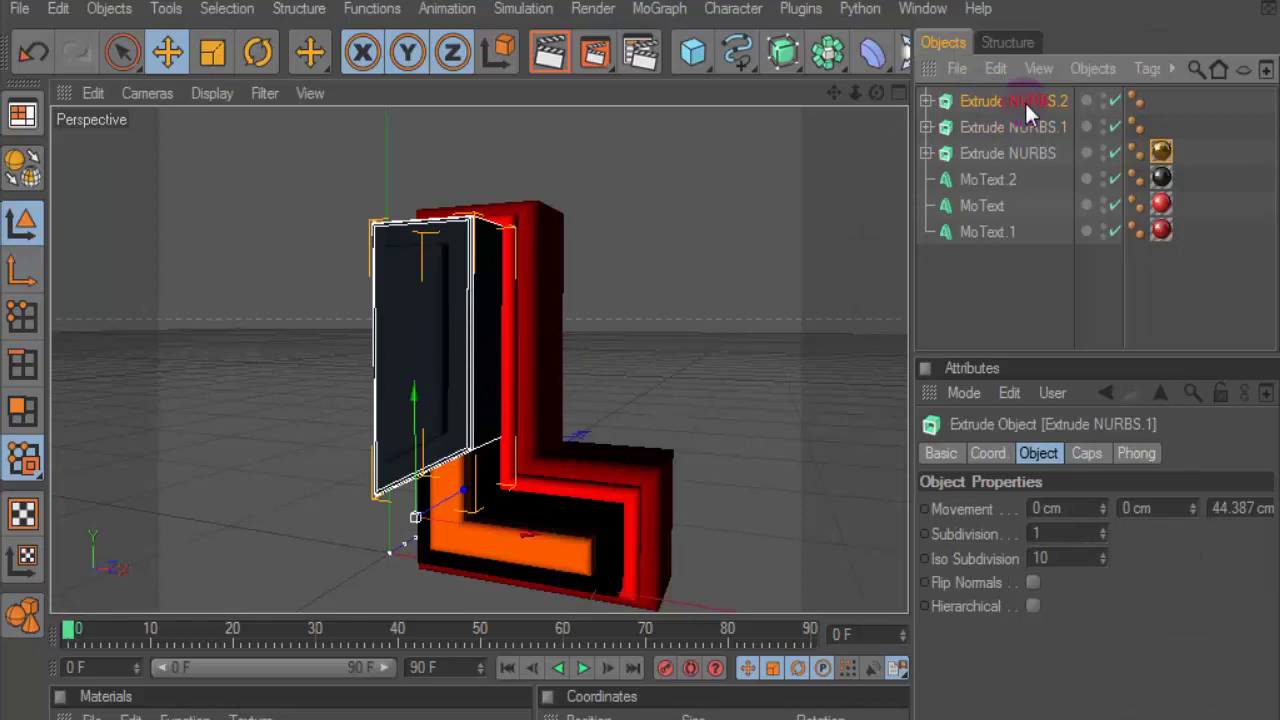
left_click(1024, 100)
left_click_drag(90, 712, 1003, 101)
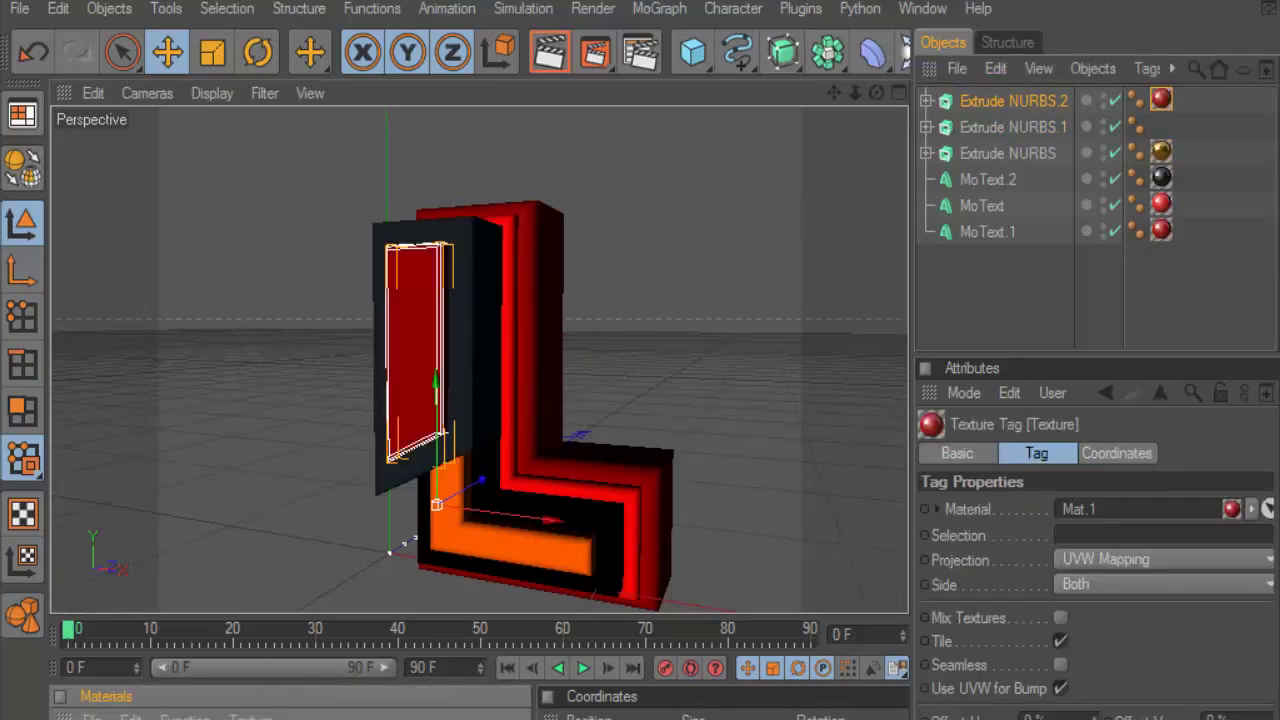
left_click_drag(983, 183, 993, 128)
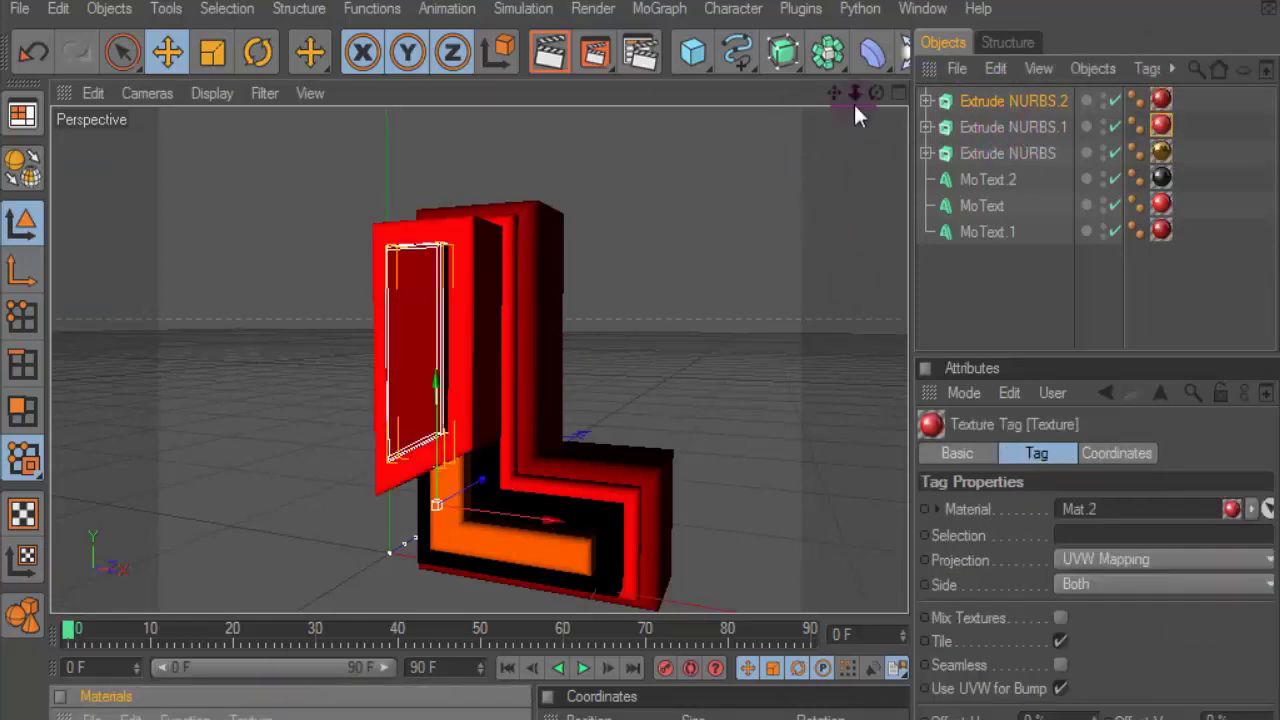
Orbit to a lower frontal view, preview renders of the red panels, and enlarge the 3D view.
left_click_drag(876, 92, 876, 140)
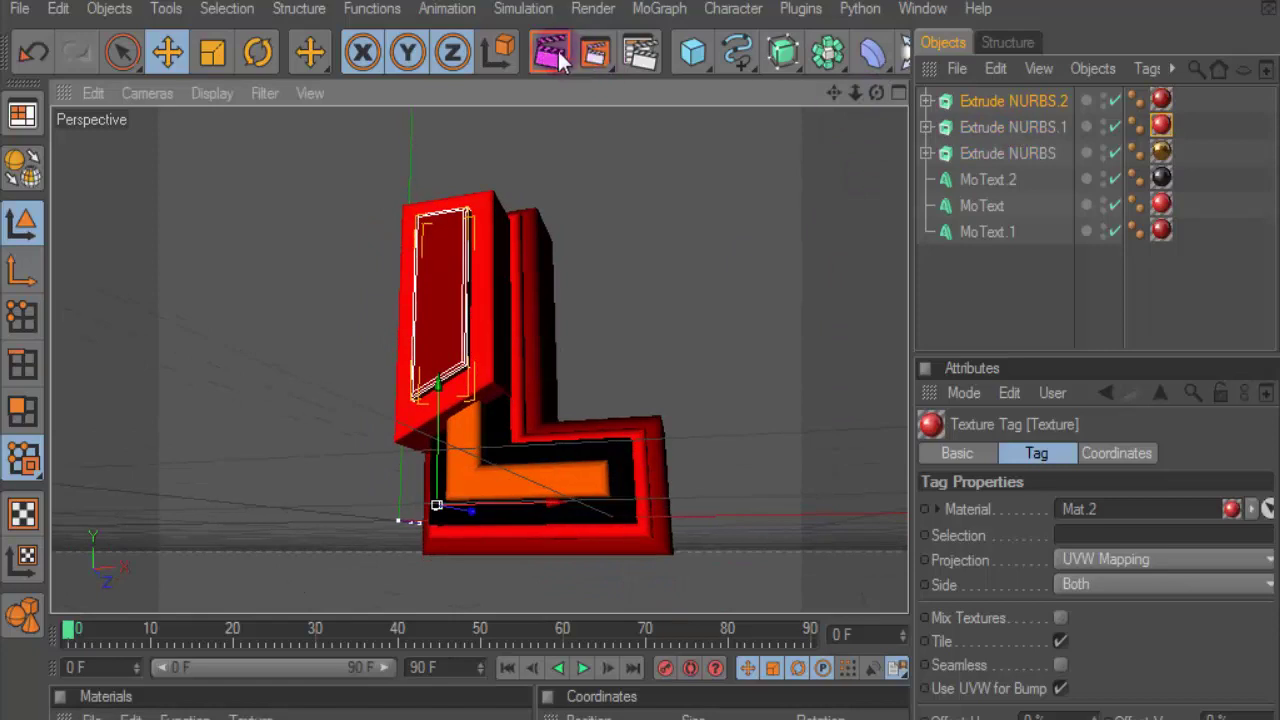
left_click(558, 57)
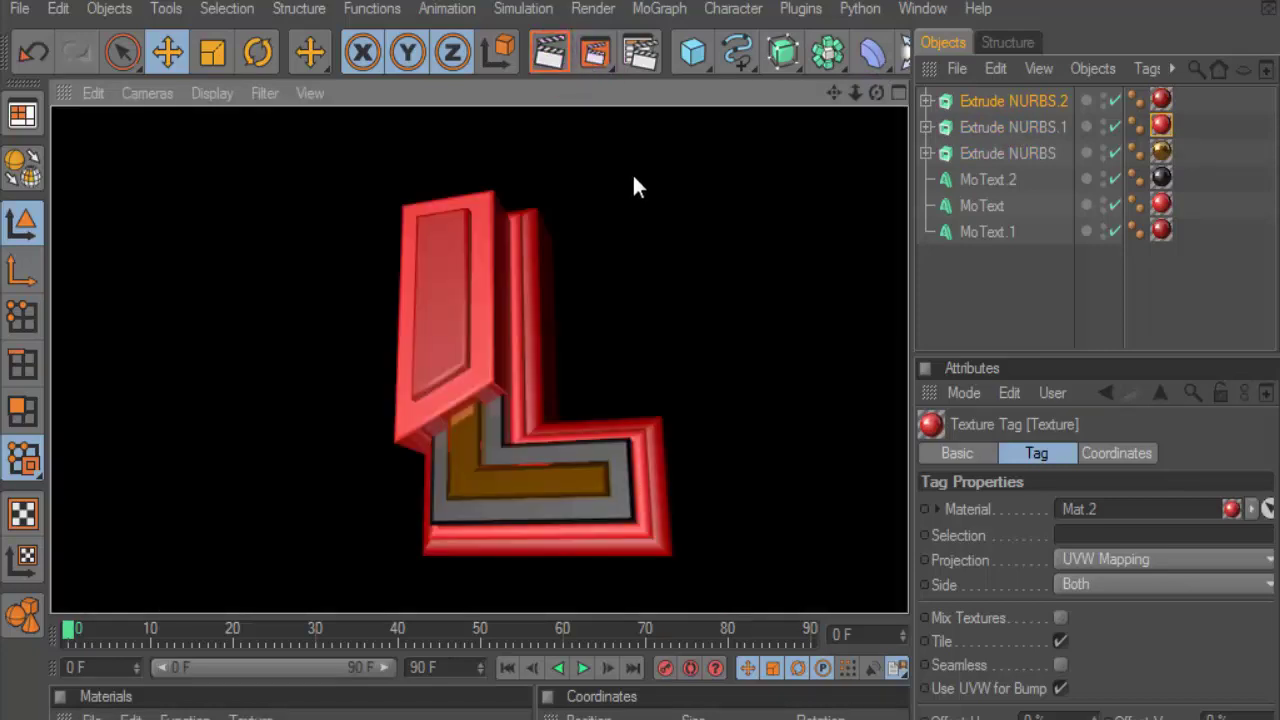
left_click_drag(895, 147, 430, 505, "alt")
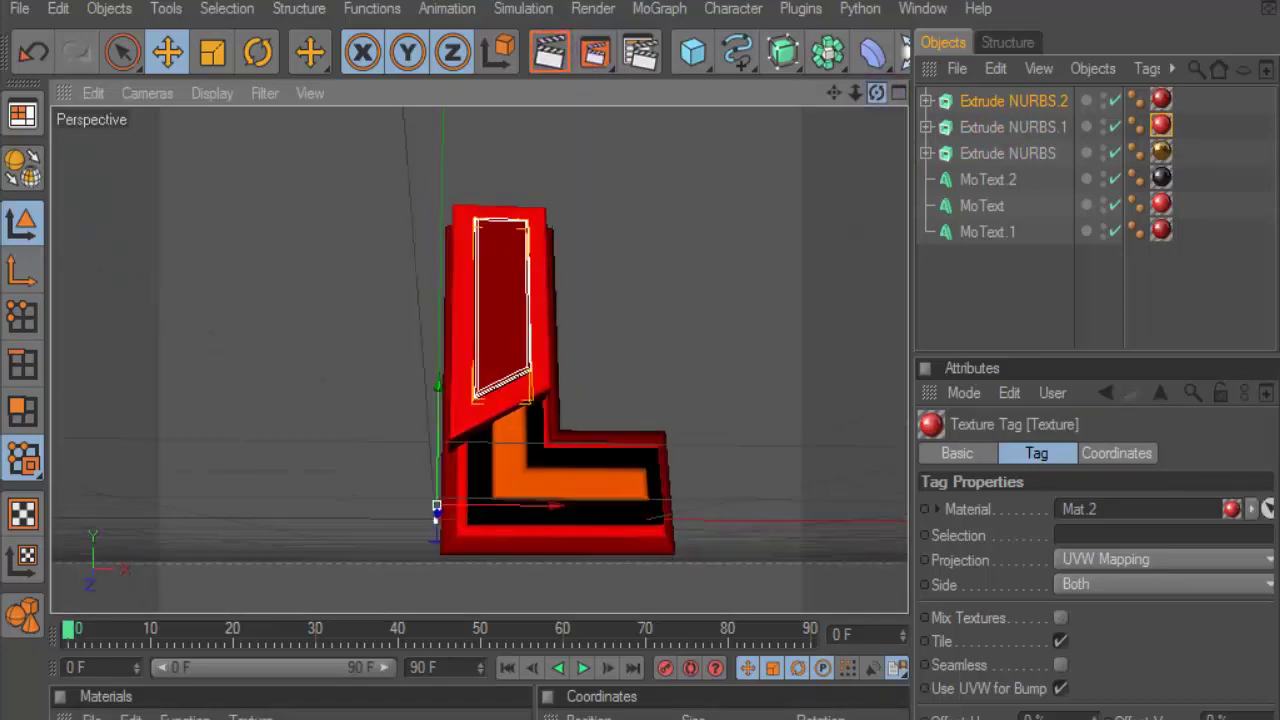
mouse_move(833, 92)
left_mouse_down()
mouse_move(654, 232)
mouse_move(558, 130)
left_mouse_up()
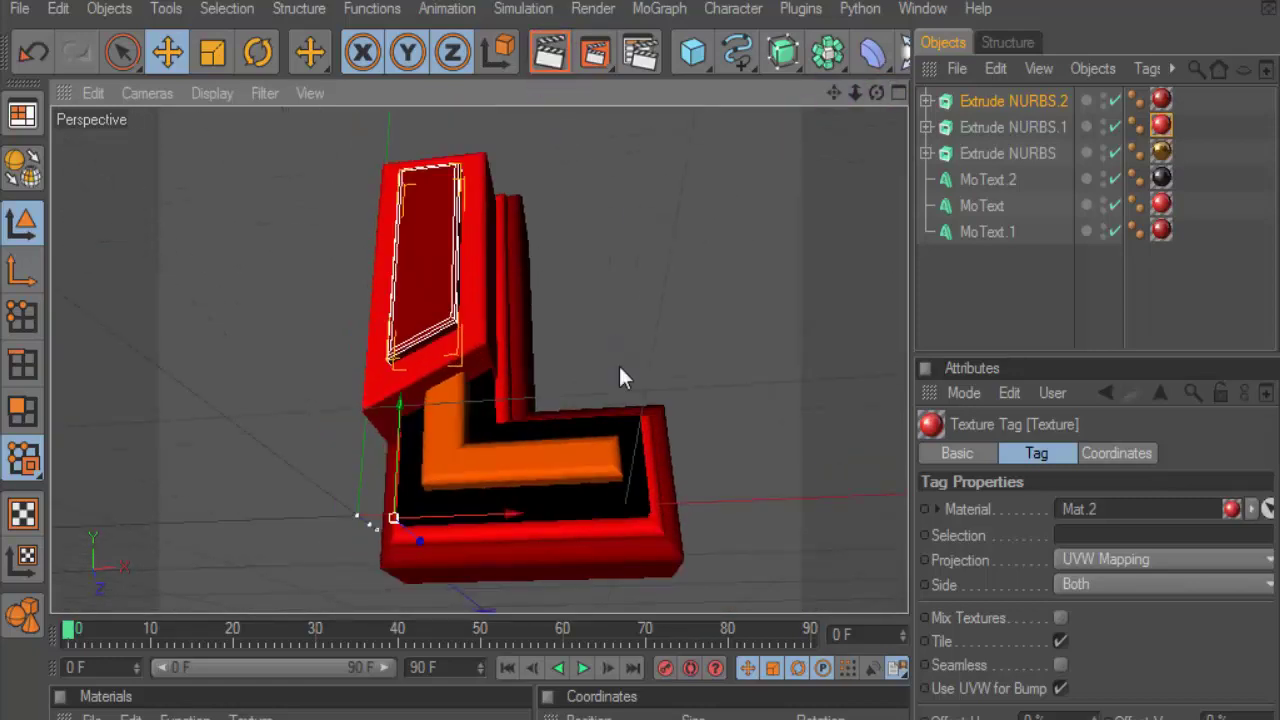
key("ctrl+r")
scroll(618, 378, "down", 3)
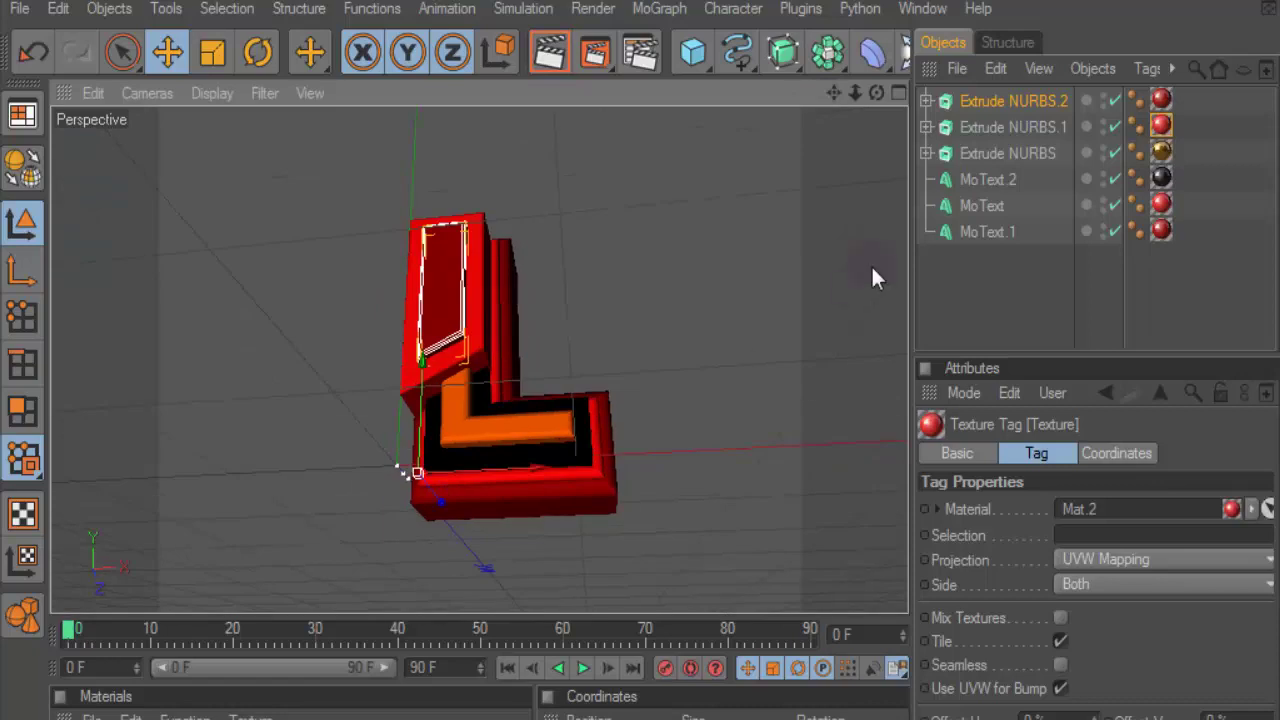
left_click_drag(926, 253, 1070, 250)
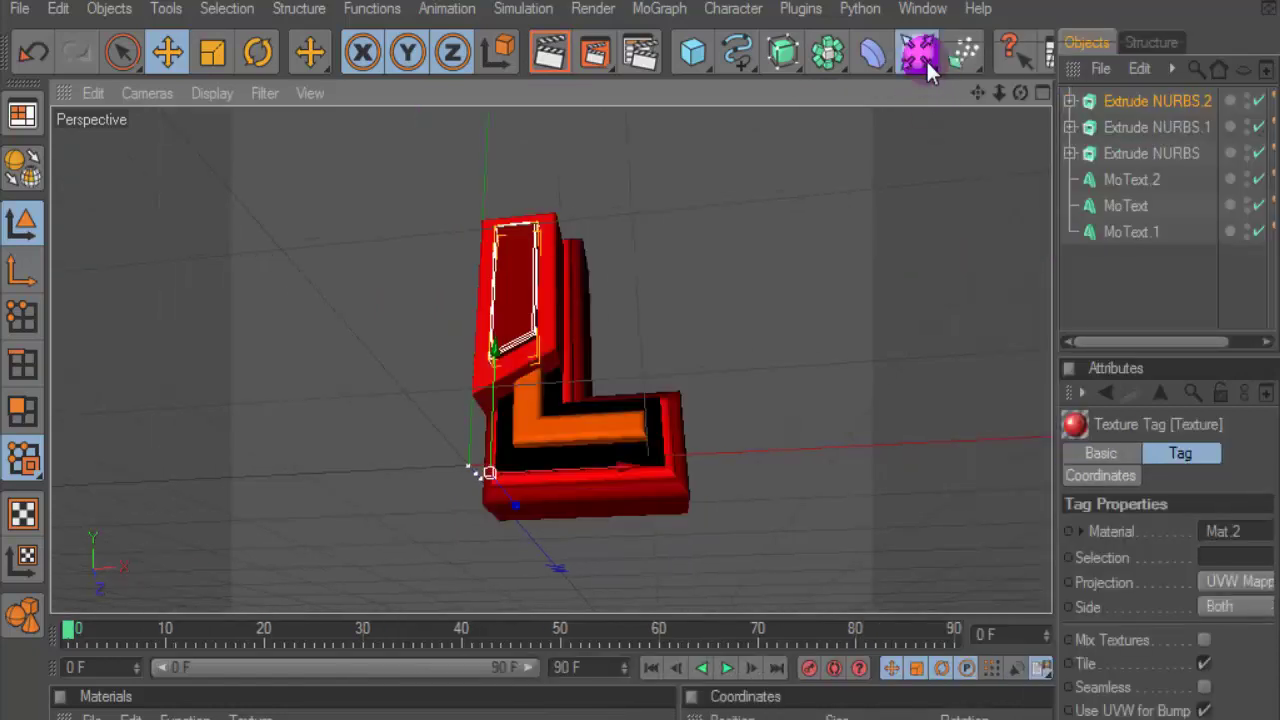
Add a Sky object with a Compositing tag that has Seen by Camera turned off.
left_click_drag(920, 51, 994, 306)
right_click(1100, 110)
mouse_move(864, 62)
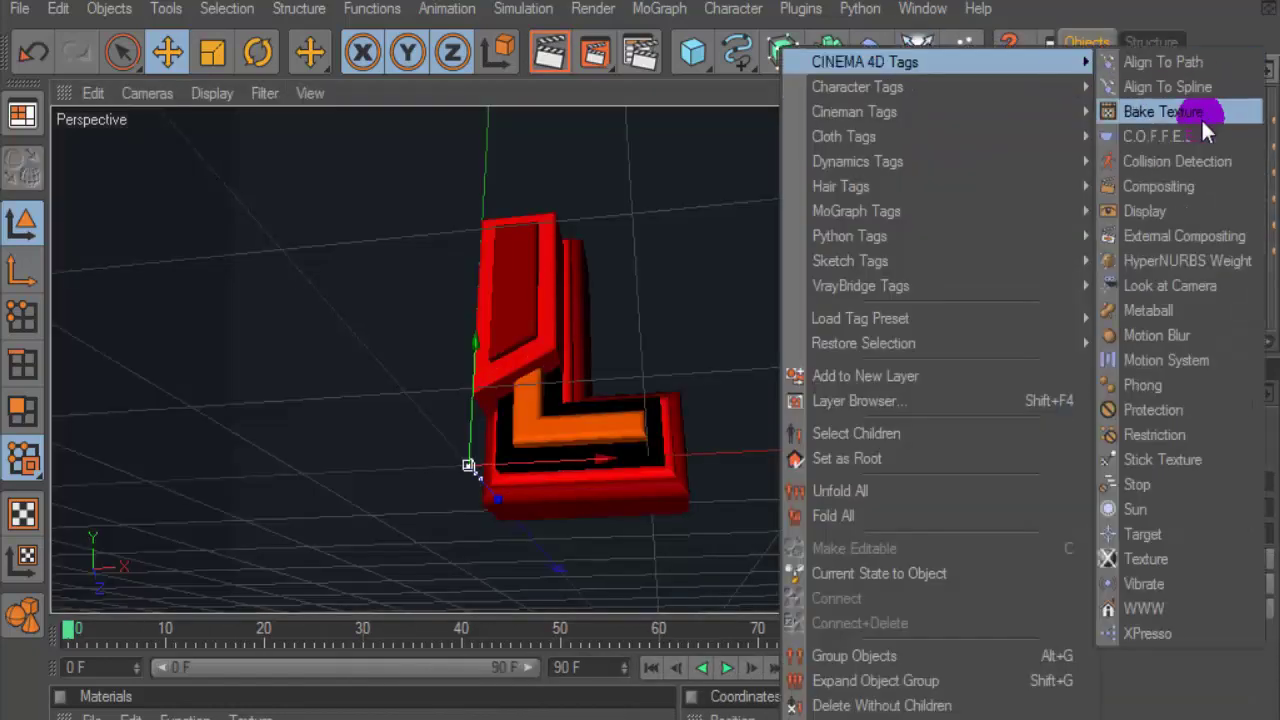
left_click(1158, 186)
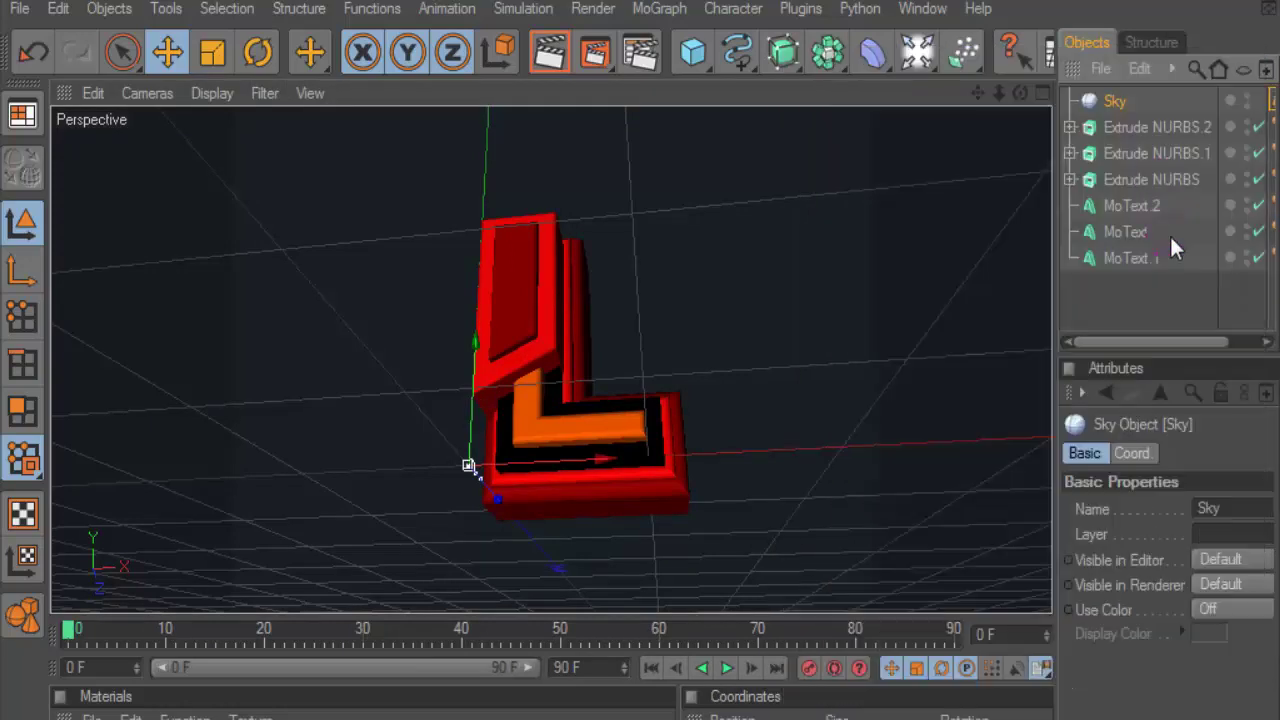
left_click_drag(1193, 367, 1200, 211)
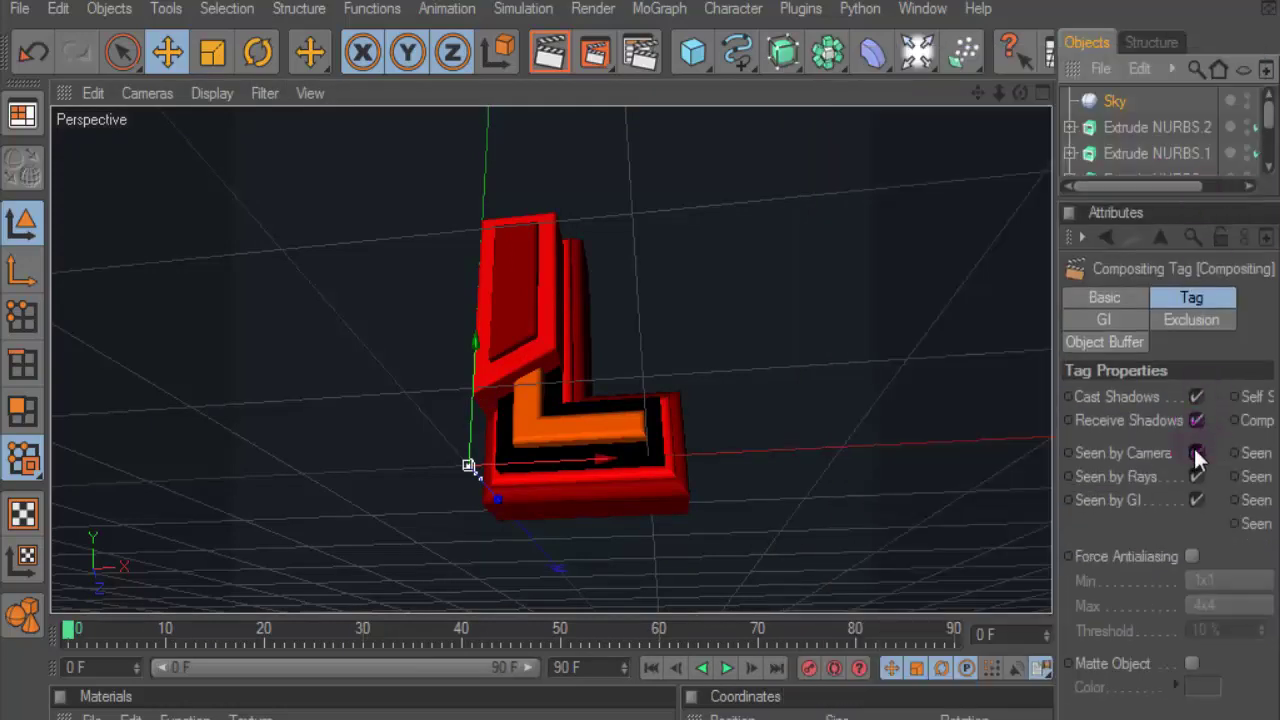
left_click(1195, 453)
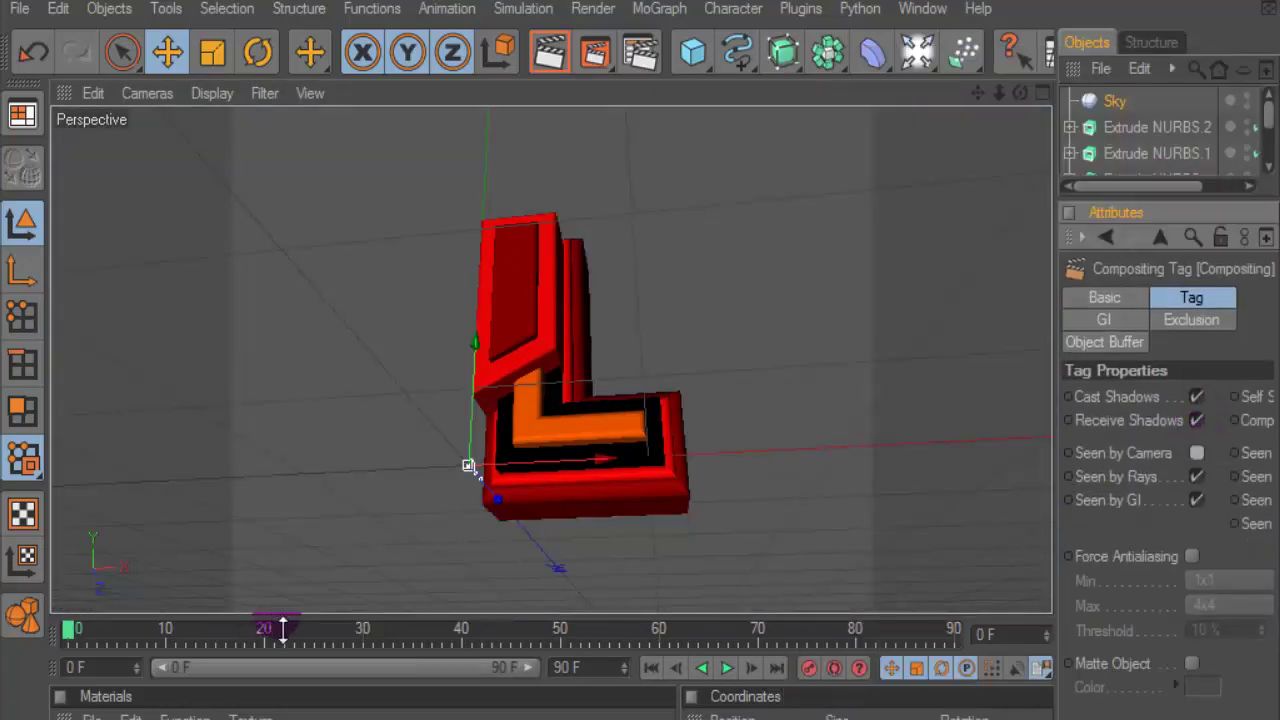
left_click_drag(277, 618, 309, 500)
left_click(91, 597)
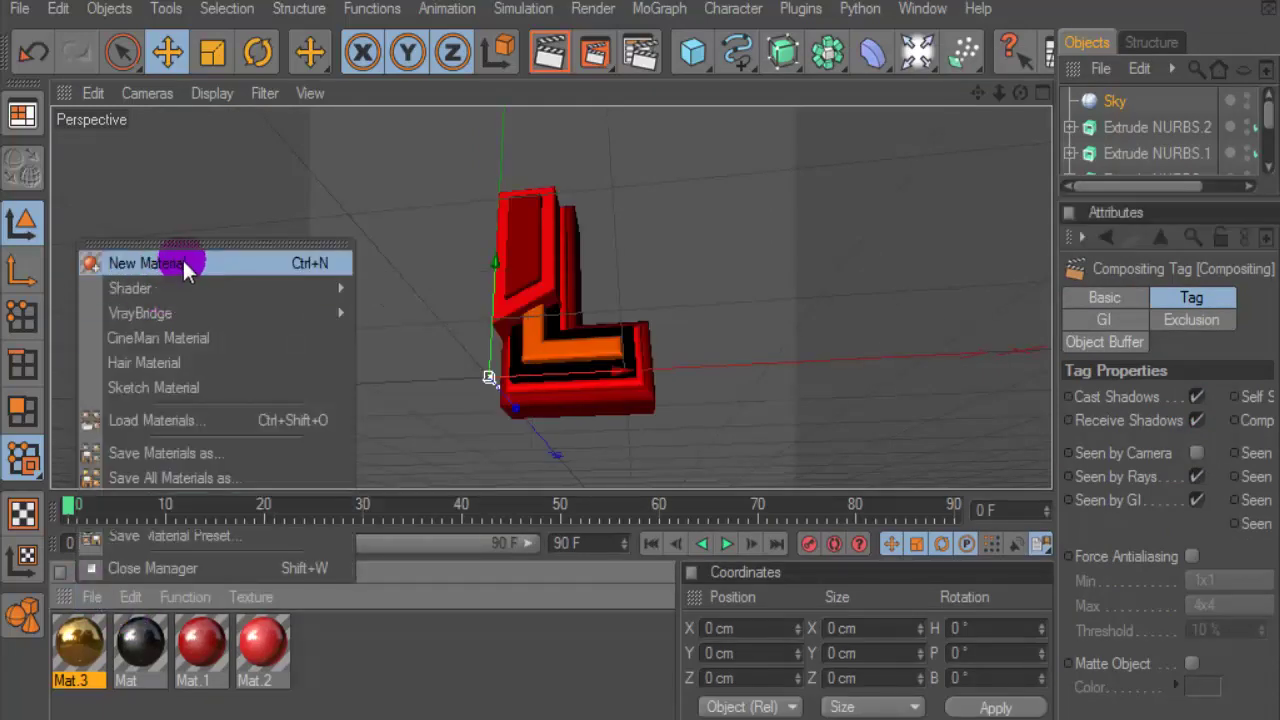
Create Mat.4 with Color and Specular off and Luminance textured by studio007.hdr.
left_click(175, 257)
double_click(75, 645)
left_click(487, 418)
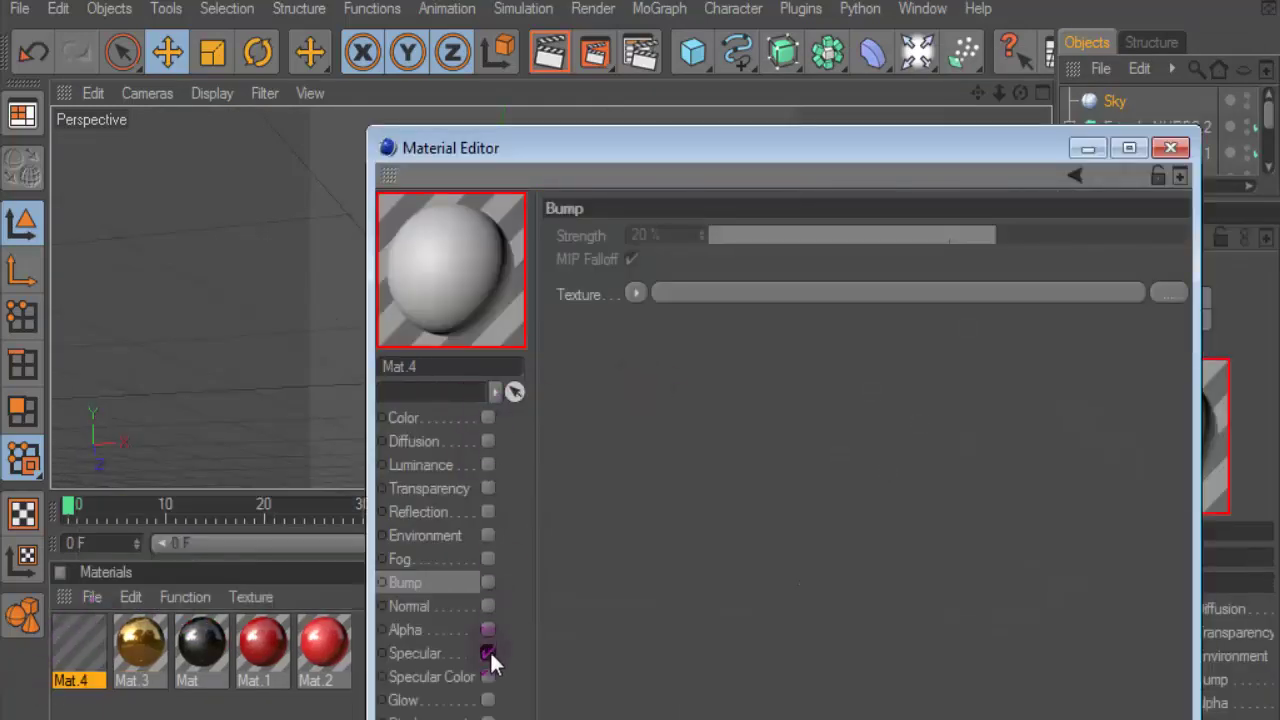
left_click(487, 653)
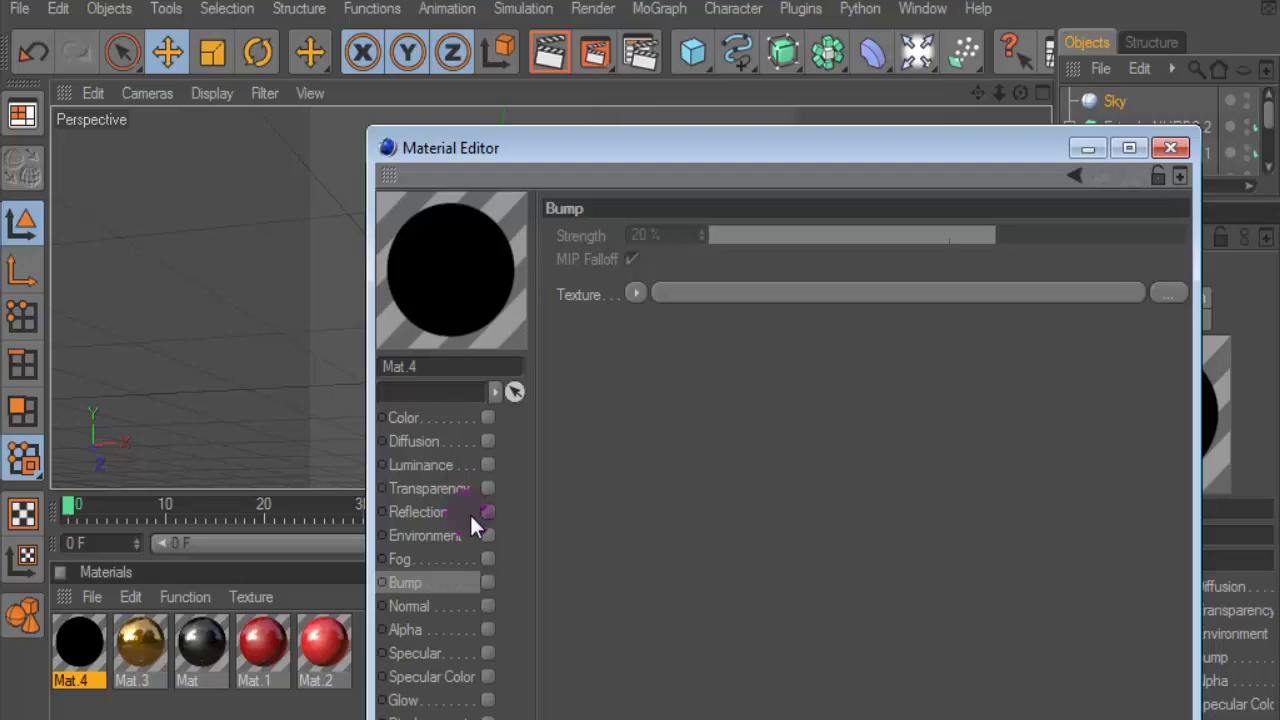
left_click(487, 465)
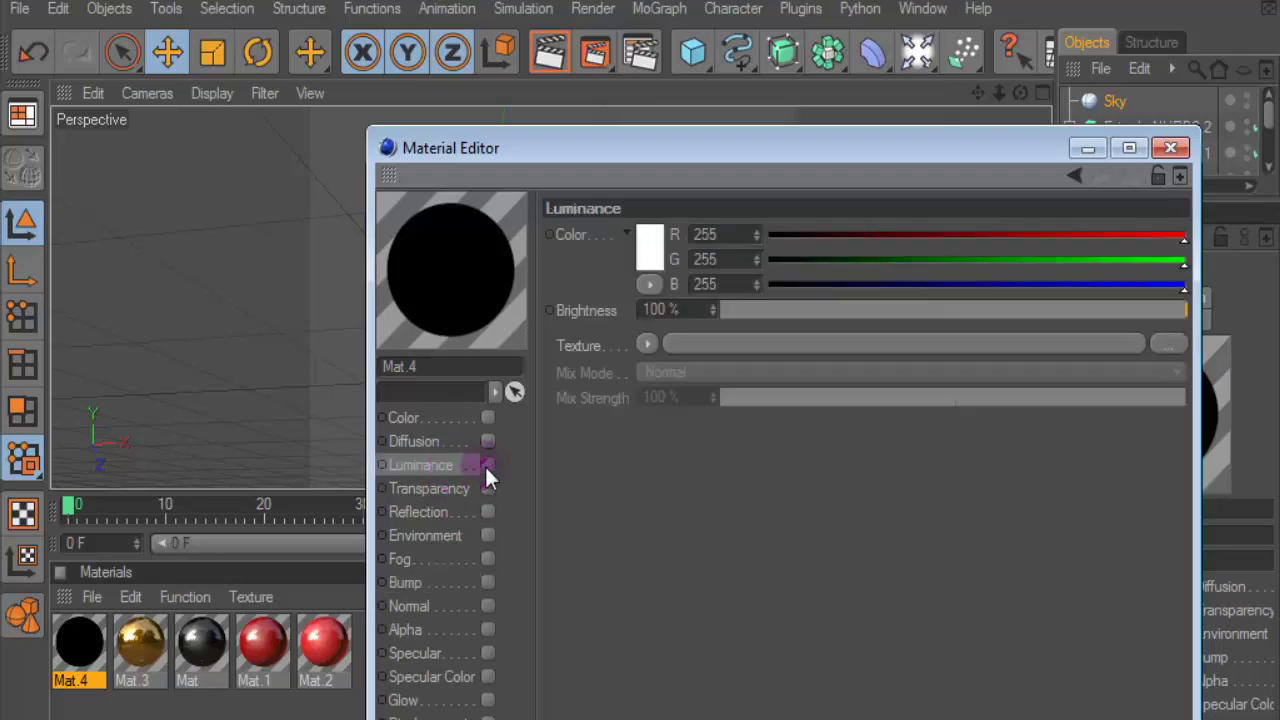
left_click(1165, 344)
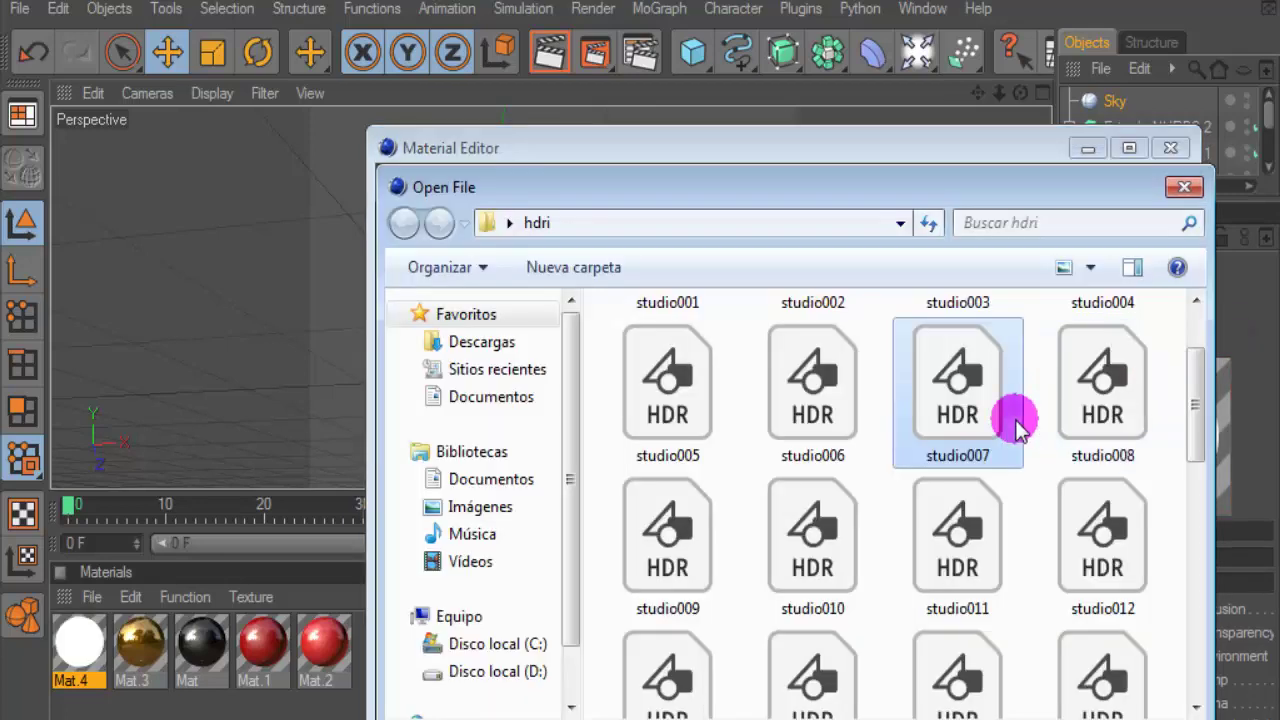
double_click(1015, 422)
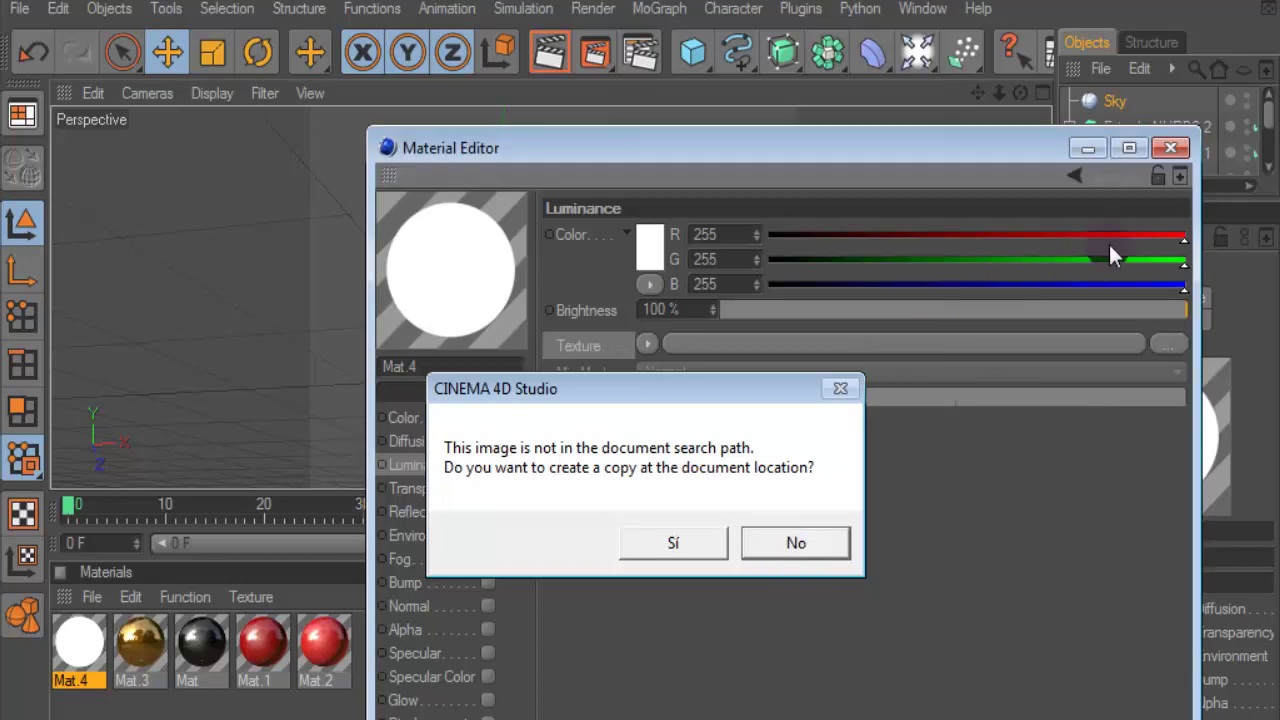
key("Return")
left_click(1170, 147)
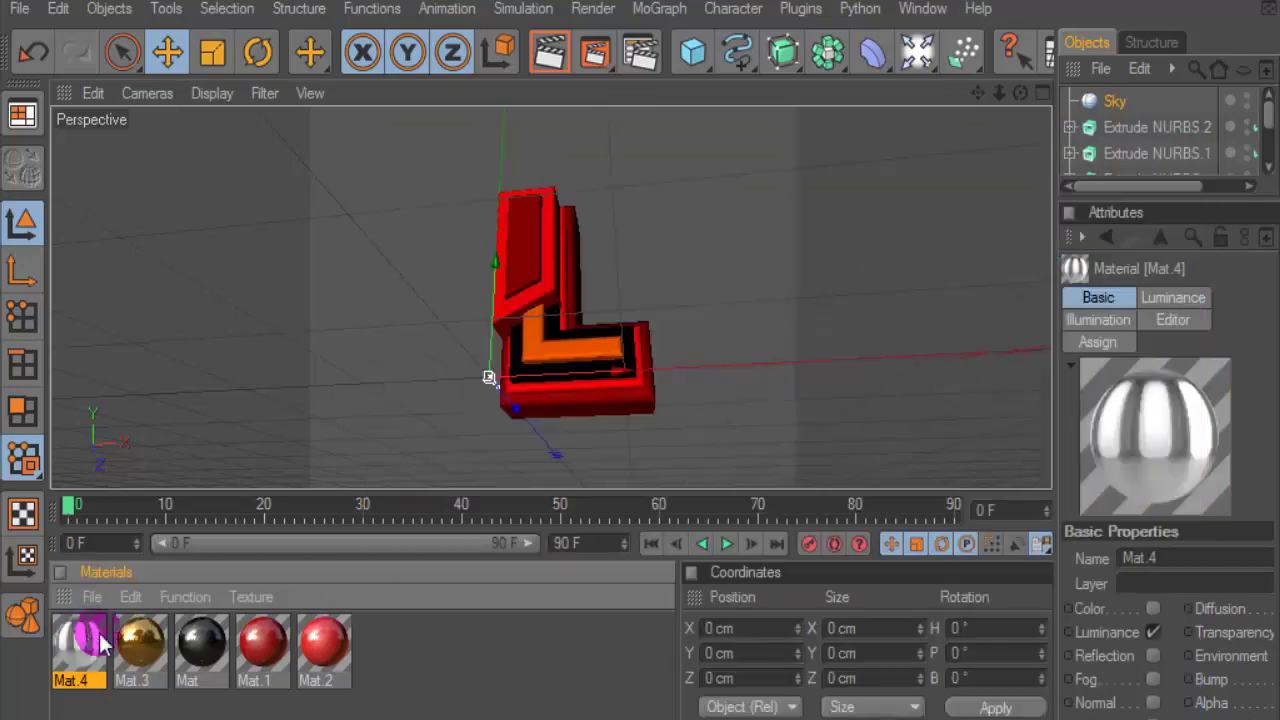
Apply Mat.4 to the Sky and set its texture projection to Flat.
left_click_drag(100, 642, 1126, 102)
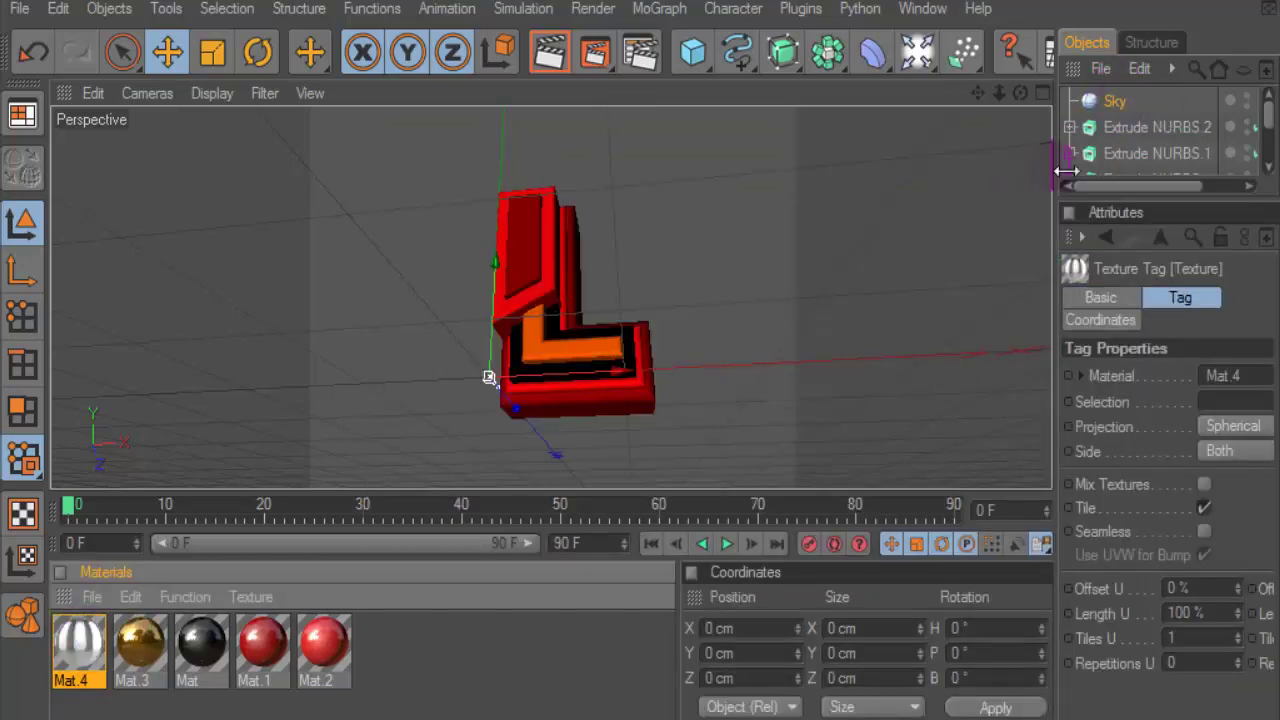
left_click_drag(1065, 171, 865, 171)
left_click(1068, 403)
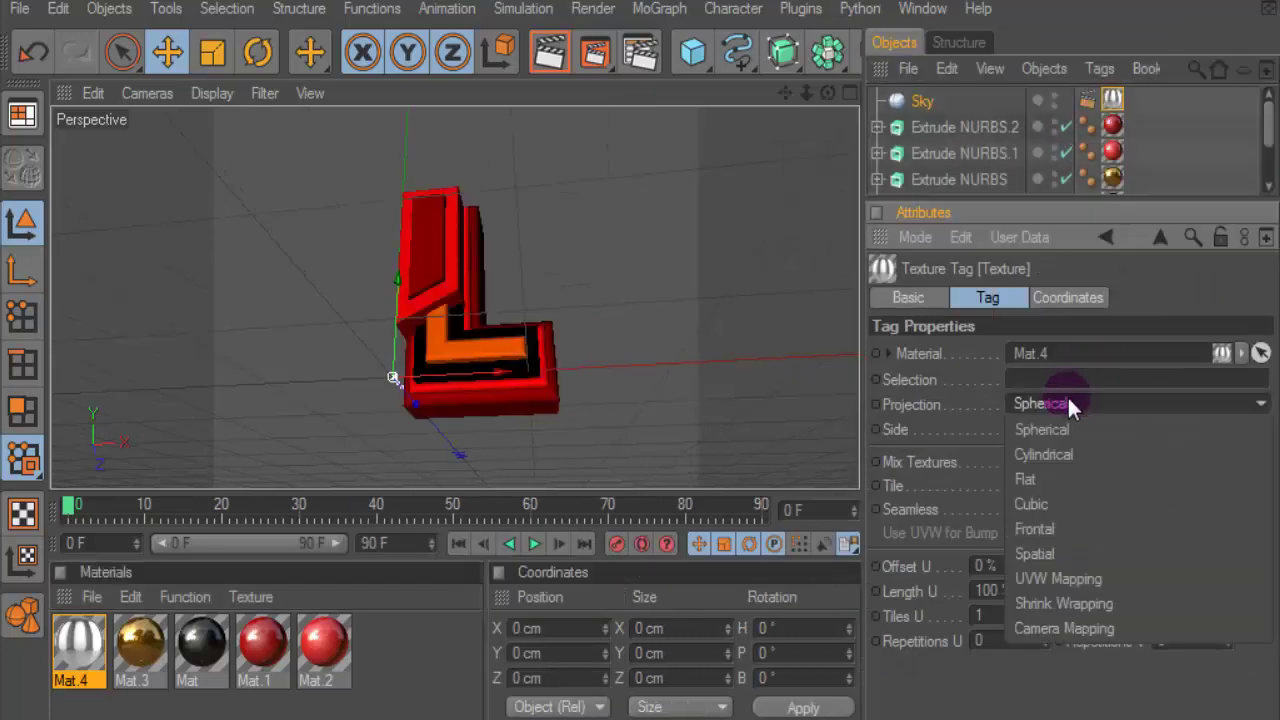
left_click(1040, 479)
scroll(583, 316, "up", 2)
scroll(569, 263, "down", 2)
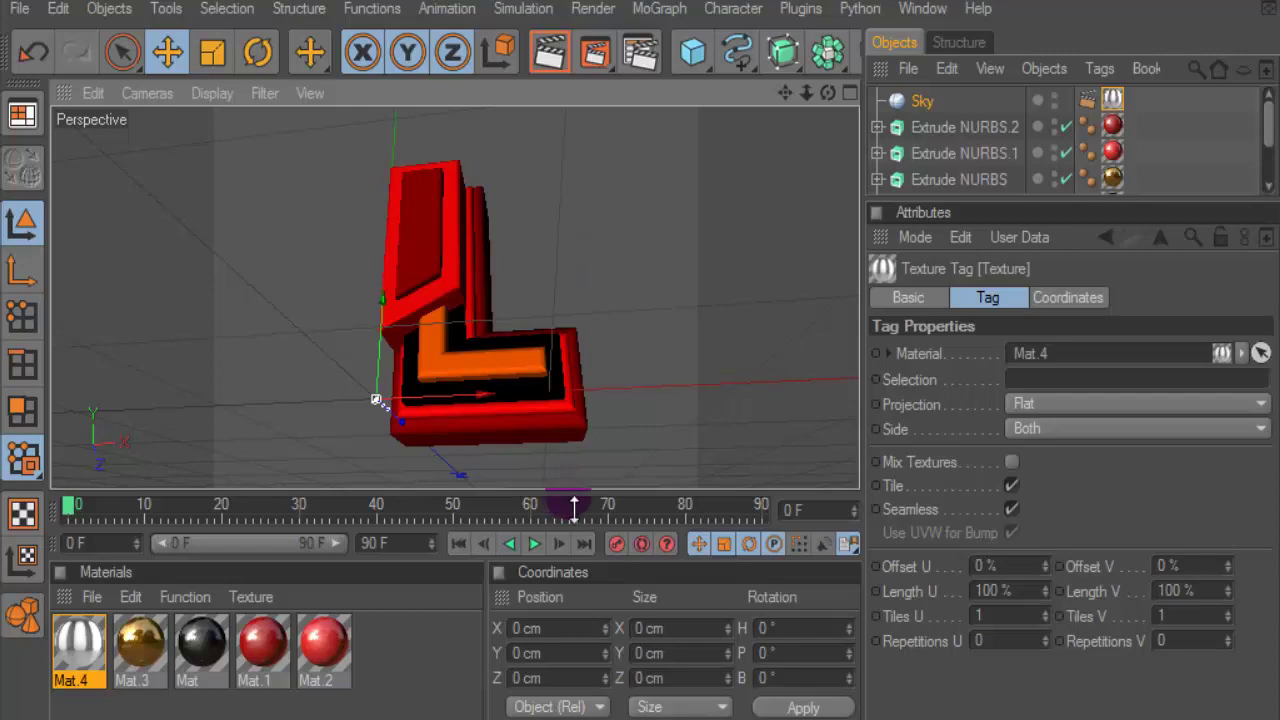
Enlarge the 3D view and preview renders of the glossy L from two angles.
left_click_drag(574, 508, 571, 620)
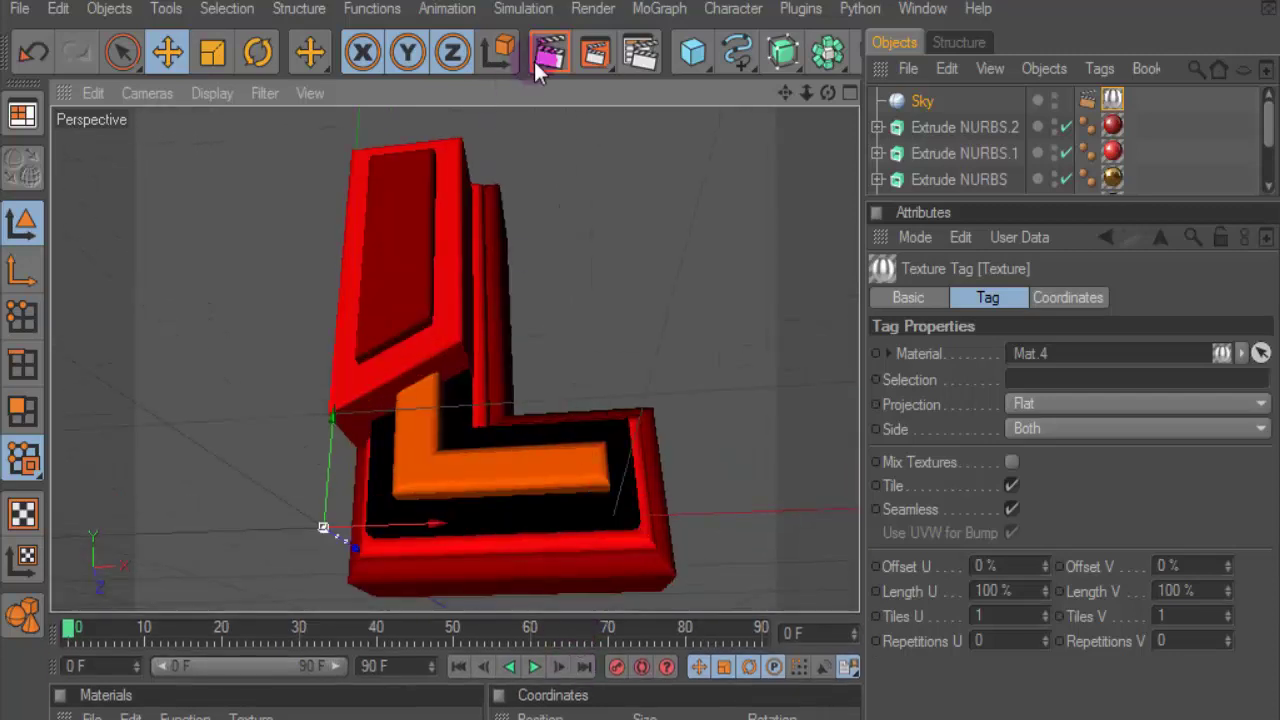
left_click(540, 62)
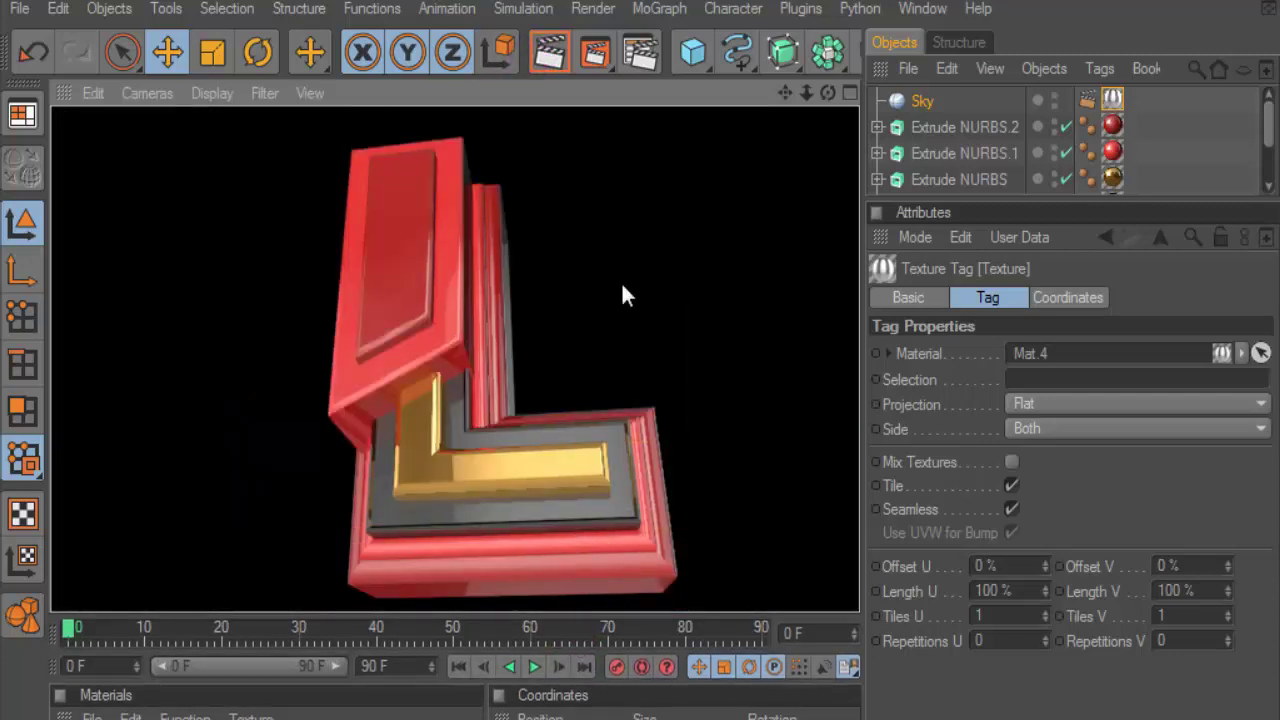
mouse_move(827, 92)
left_mouse_down()
mouse_move(800, 70)
mouse_move(563, 308)
left_mouse_up()
left_click(540, 60)
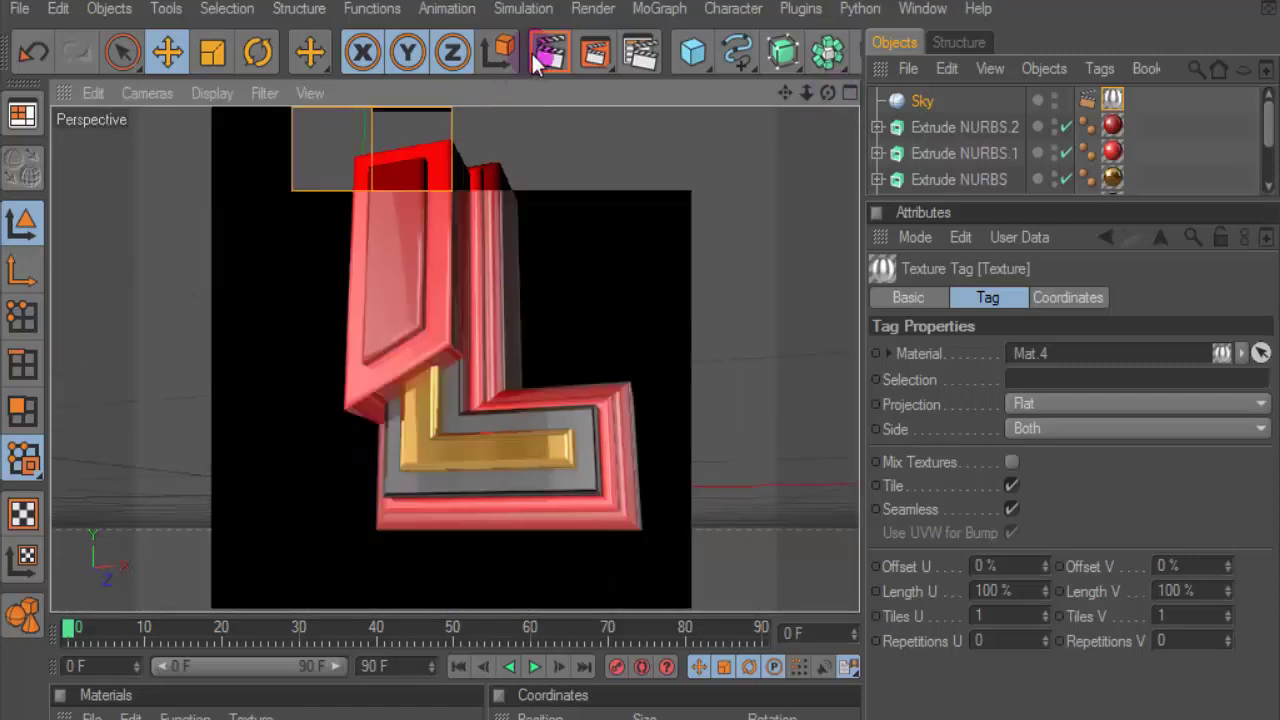
Set render anti-aliasing quality to Best.
left_click(640, 52)
left_click(255, 111)
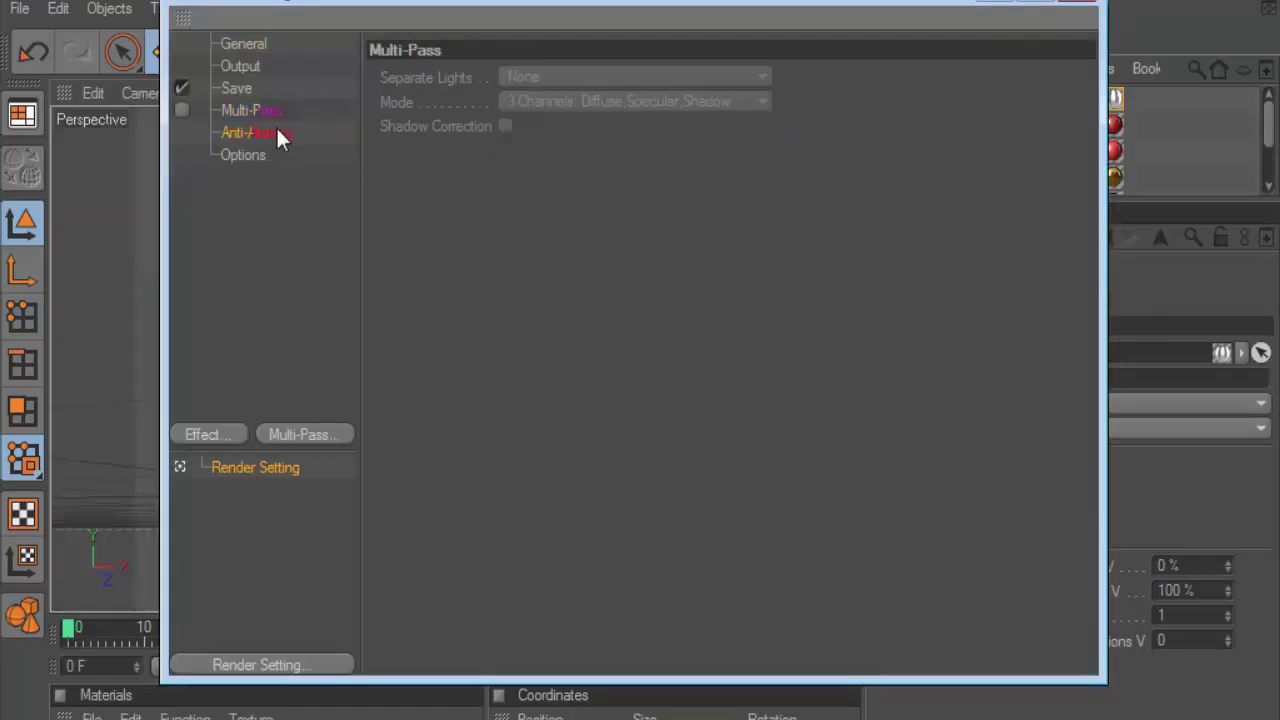
left_click(256, 132)
left_click(524, 78)
left_click(557, 148)
Add Global Illumination with Low stochastic samples and Low record density.
left_click(204, 440)
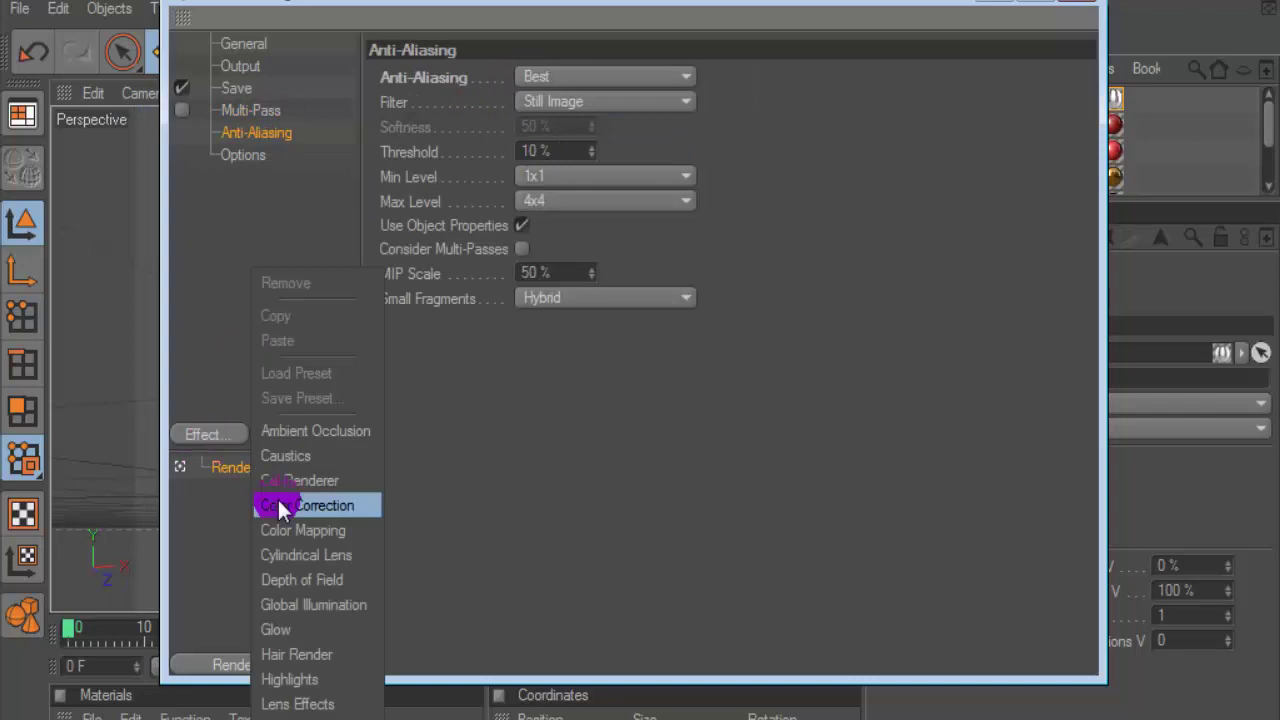
left_click(321, 608)
left_click(563, 79)
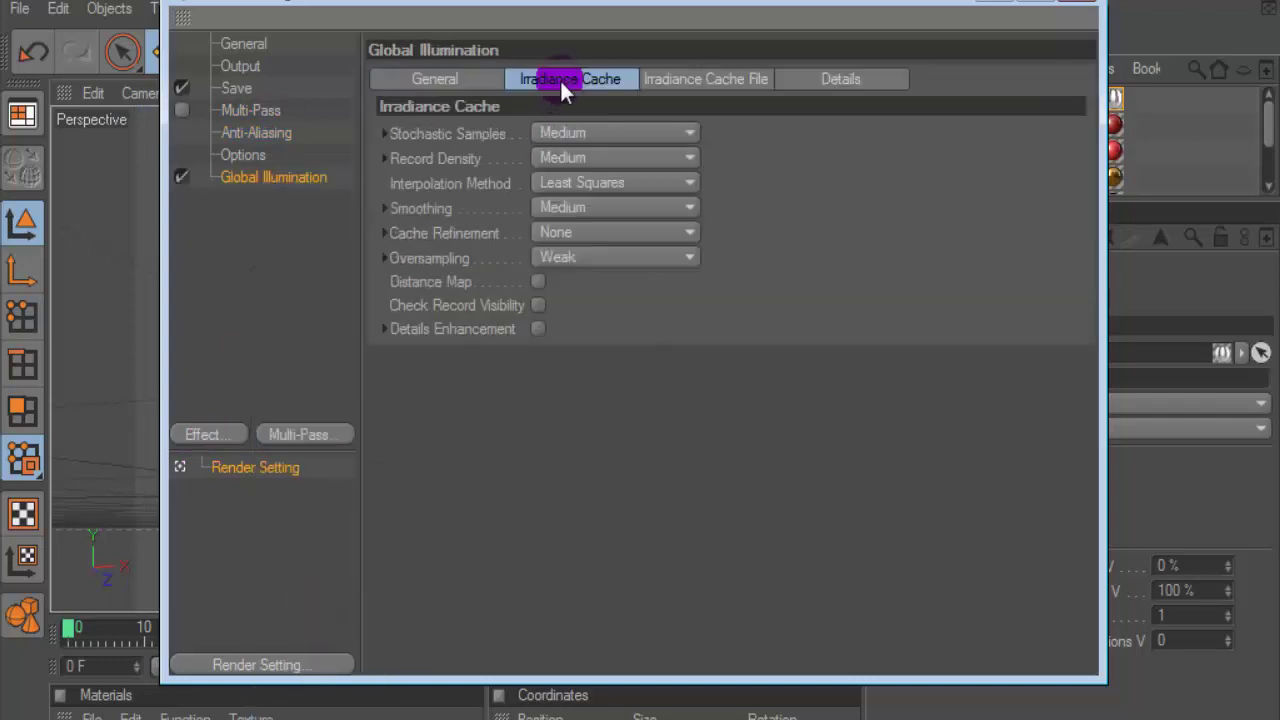
left_click(572, 129)
left_click(576, 204)
left_click(583, 160)
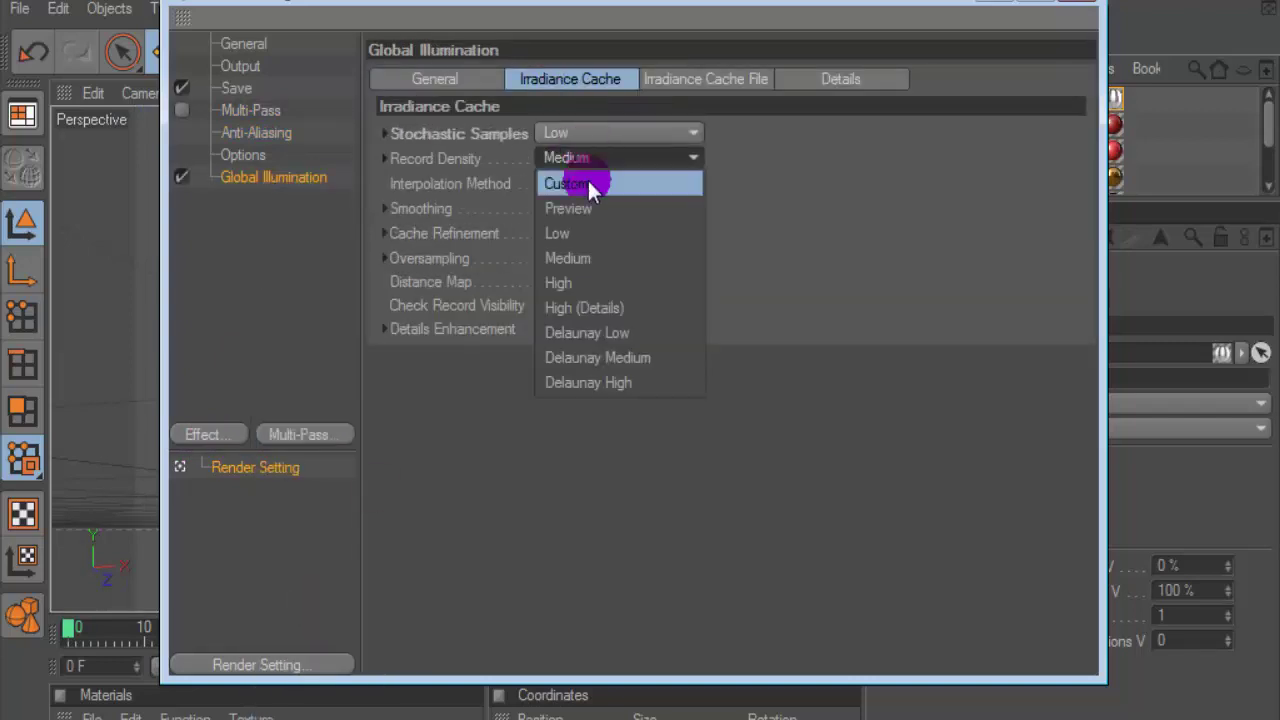
left_click(590, 232)
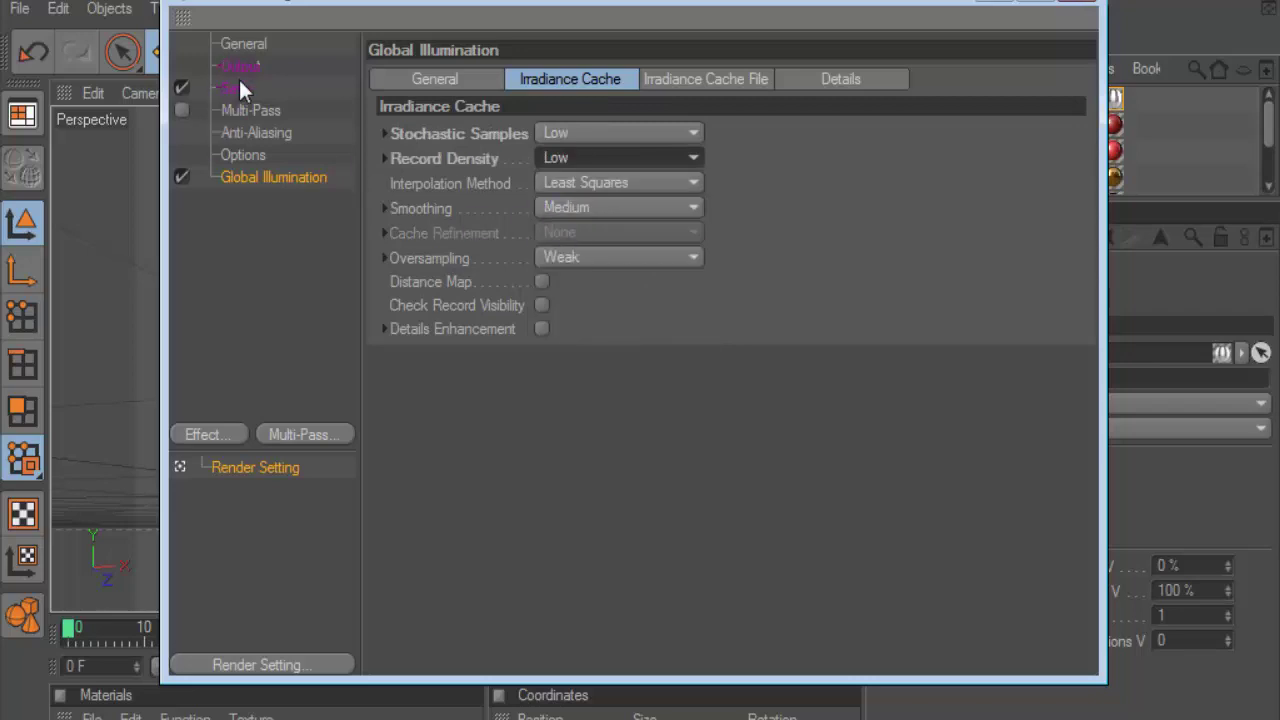
Output with the HDV/HDTV 720 25 preset as PNG, then render the L.
left_click(240, 74)
left_click(393, 76)
mouse_move(423, 152)
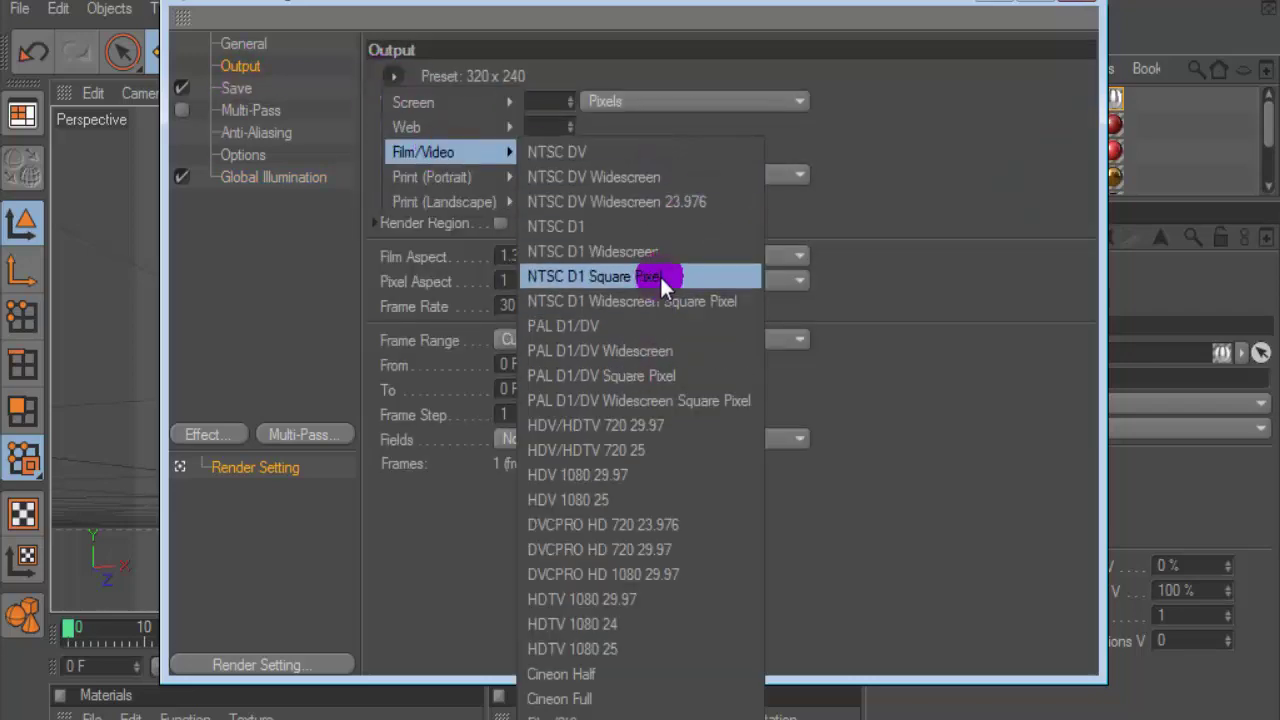
left_click(650, 449)
left_click(232, 92)
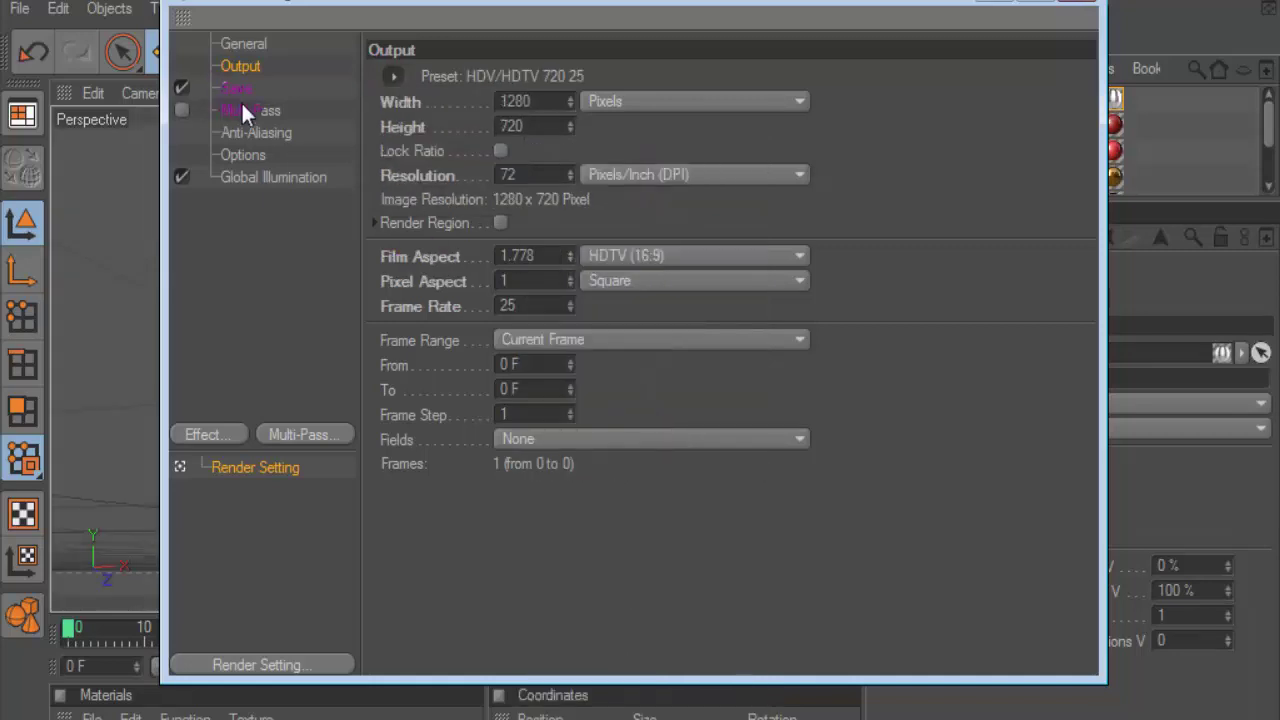
left_click(545, 148)
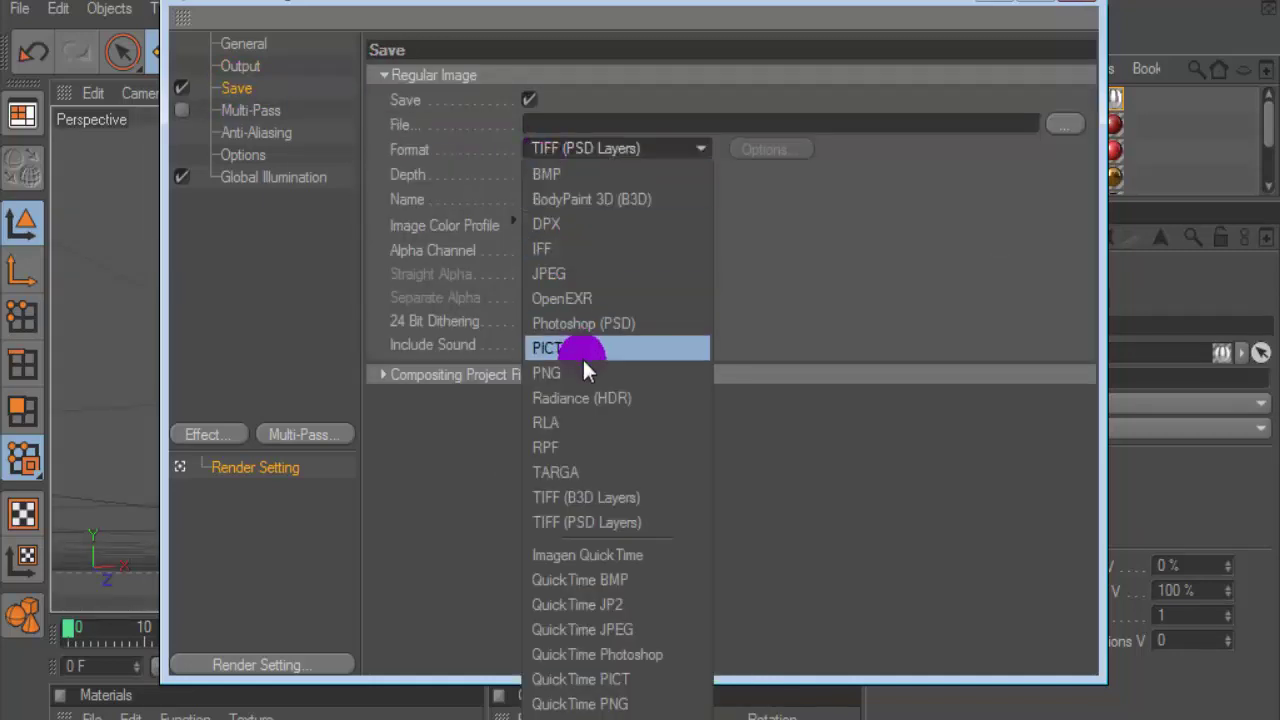
left_click(560, 373)
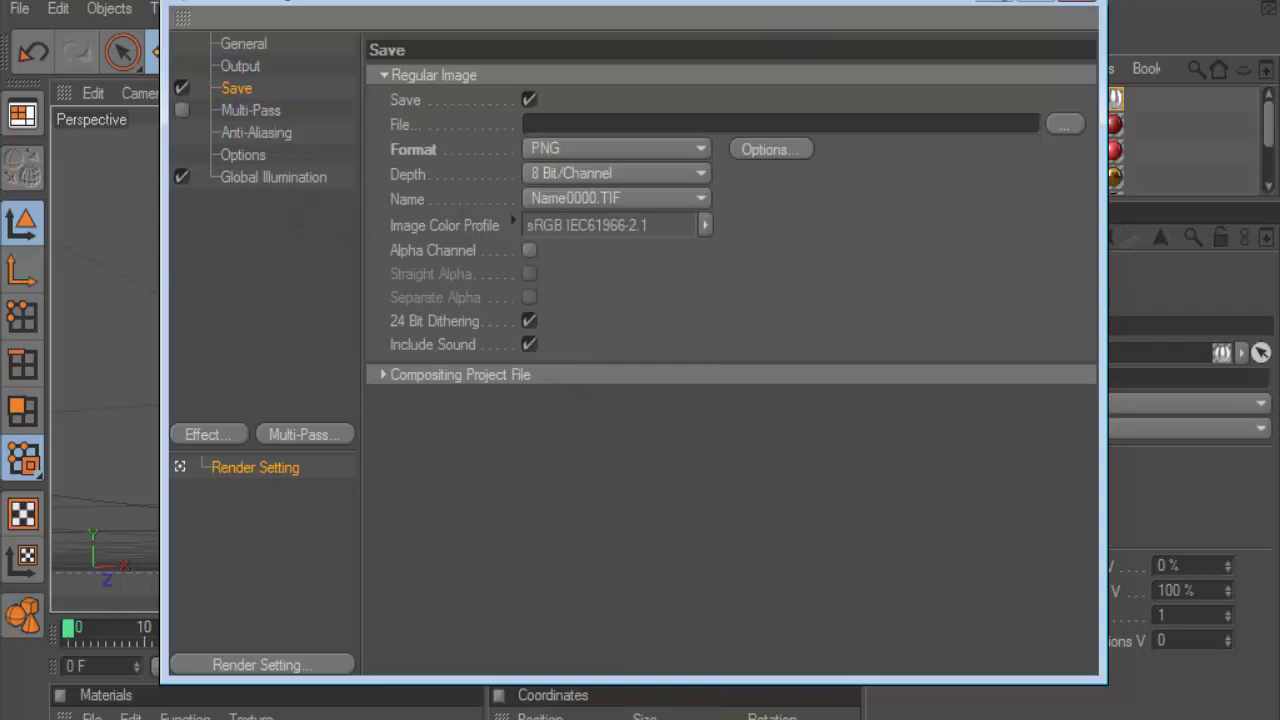
left_click(1080, 8)
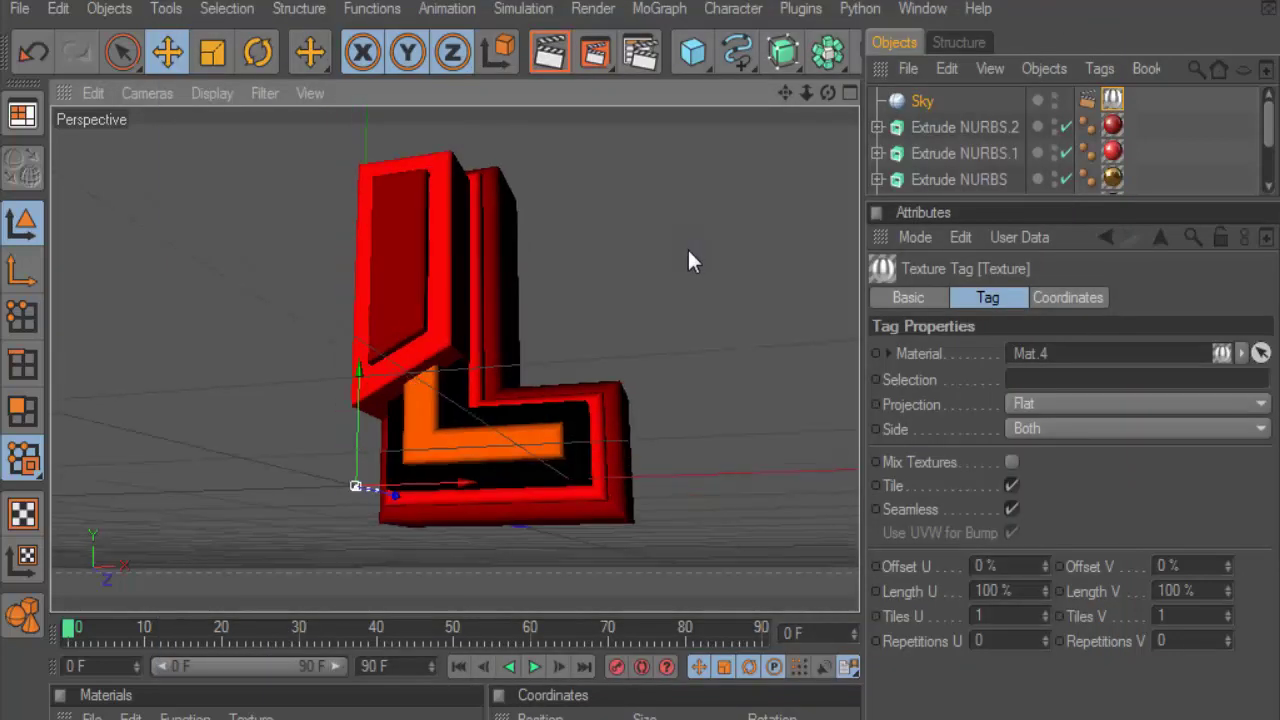
left_click(550, 55)
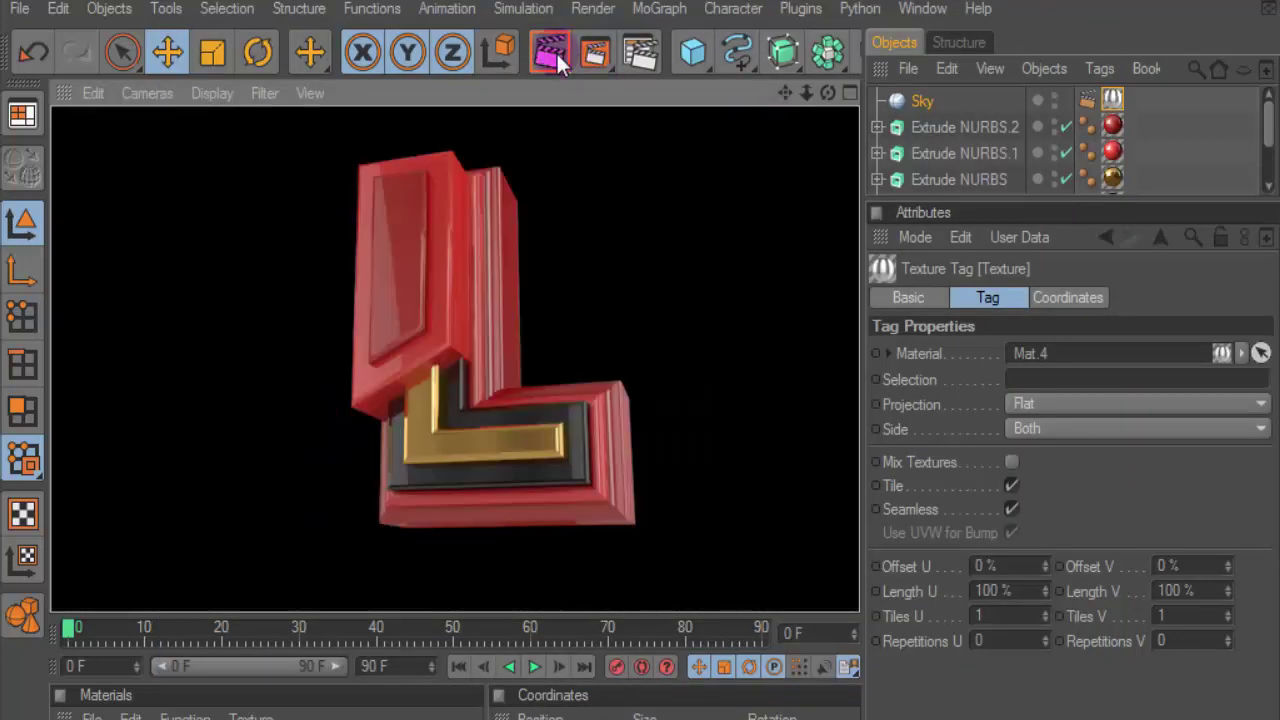